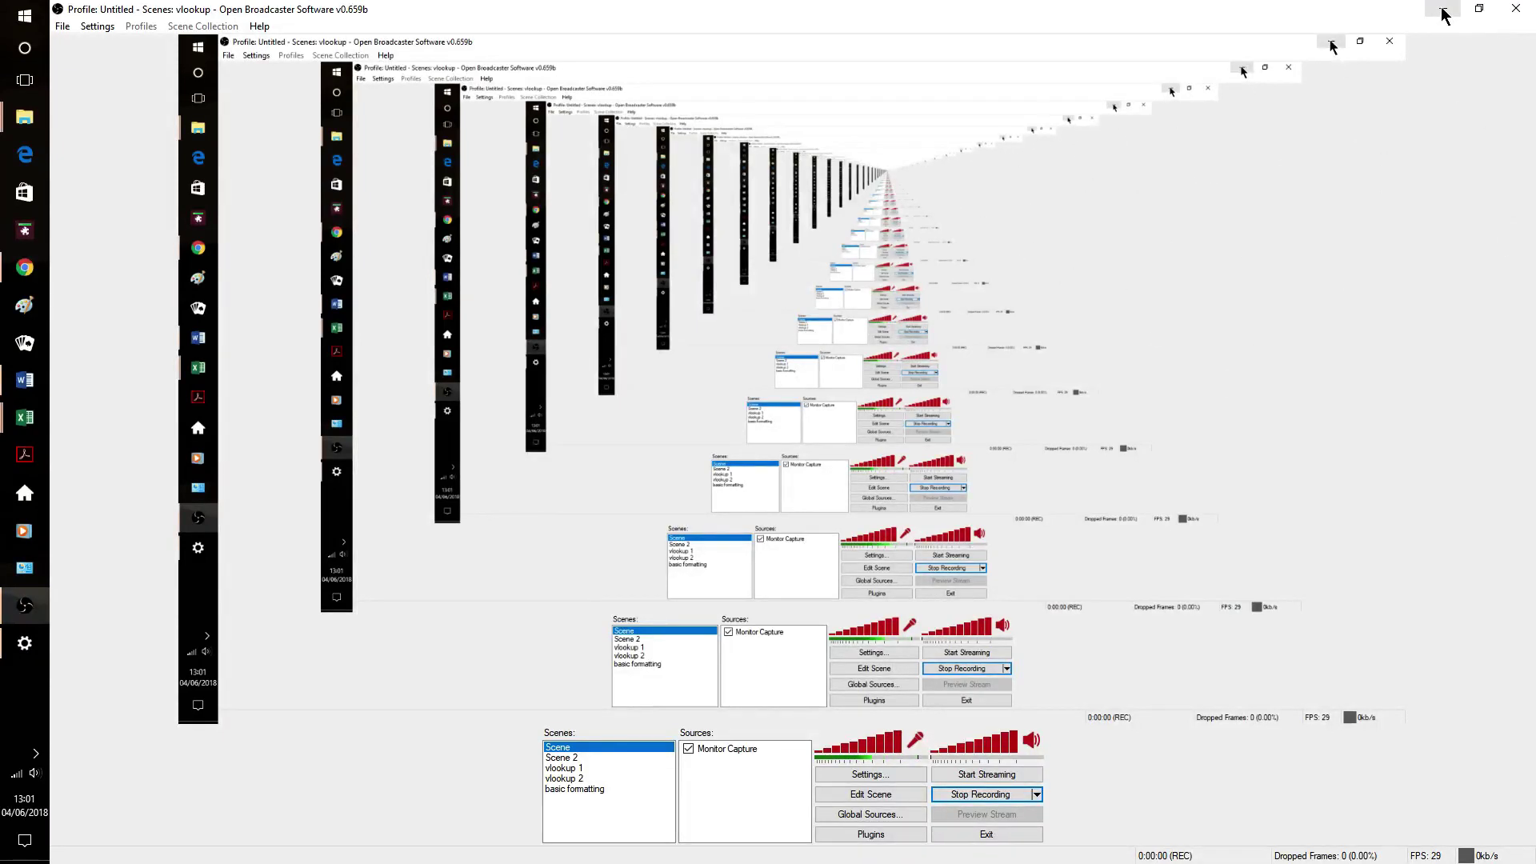
left_click(1443, 11)
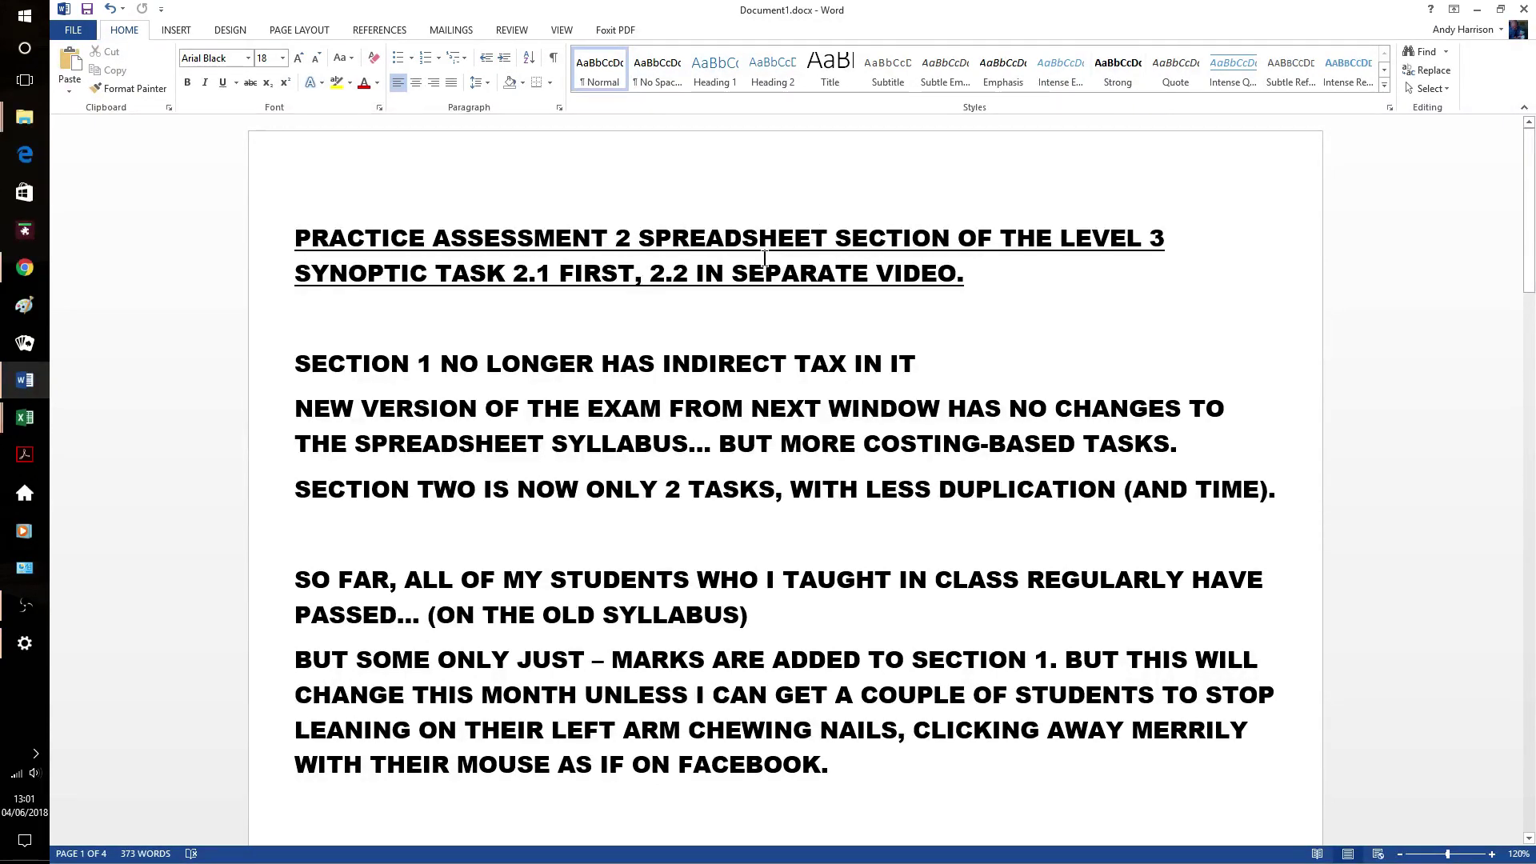
scroll(903, 303, "down", 1)
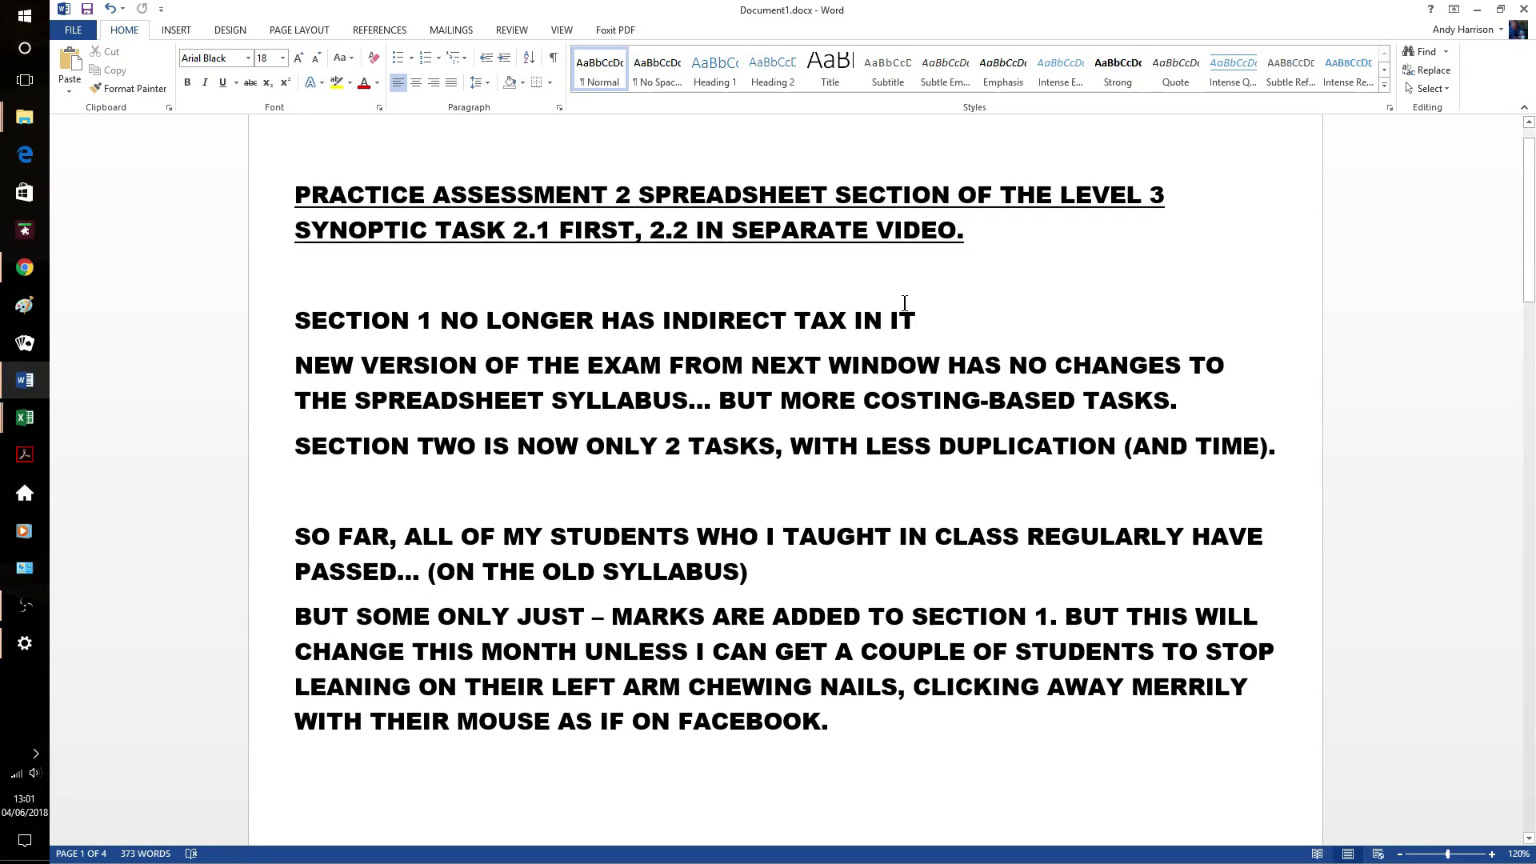
scroll(995, 292, "down", 1)
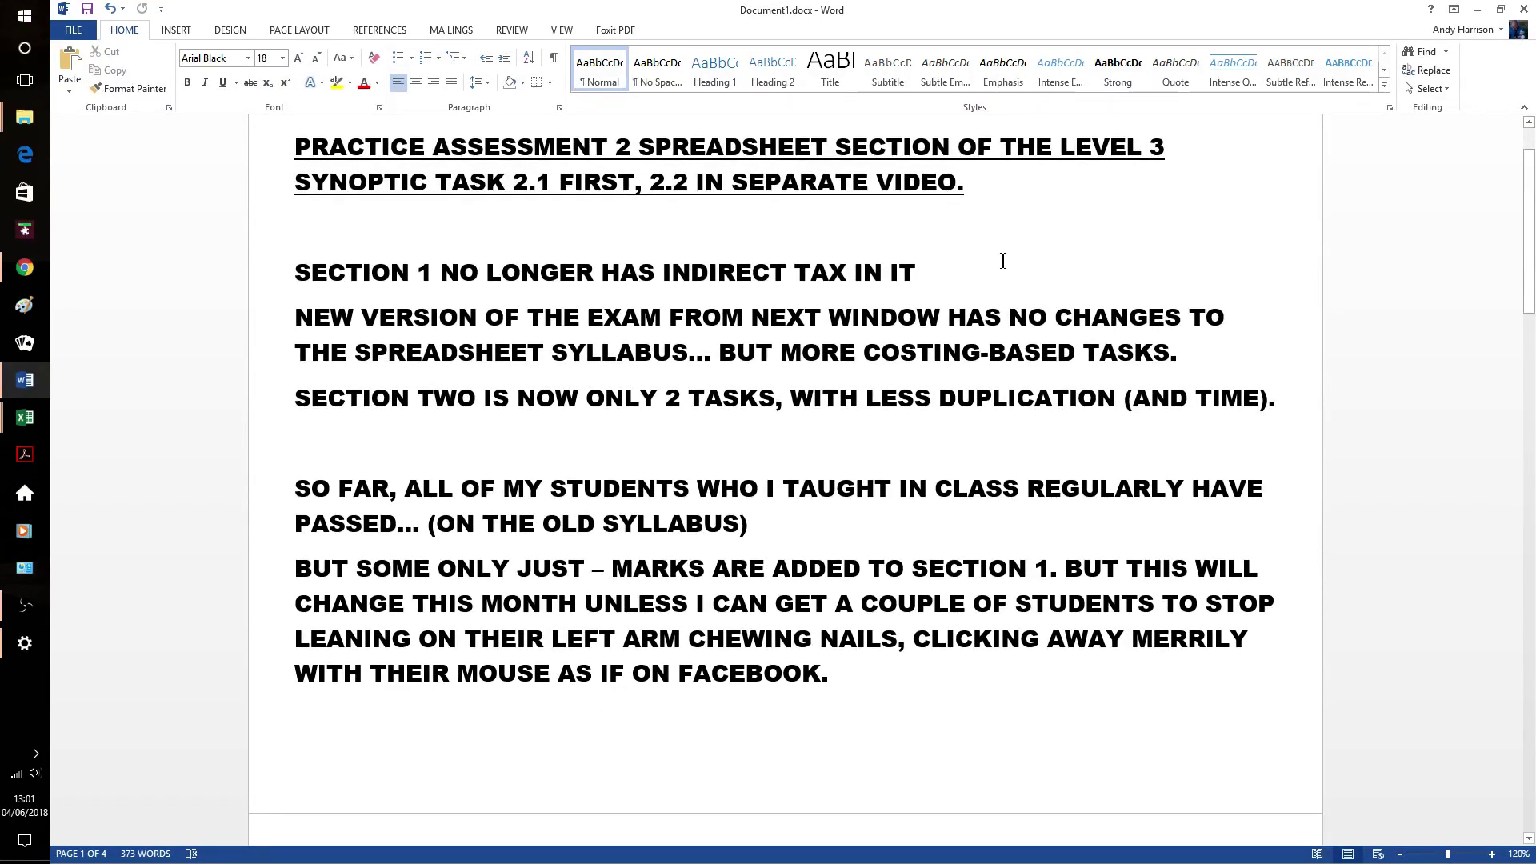
scroll(992, 269, "down", 1)
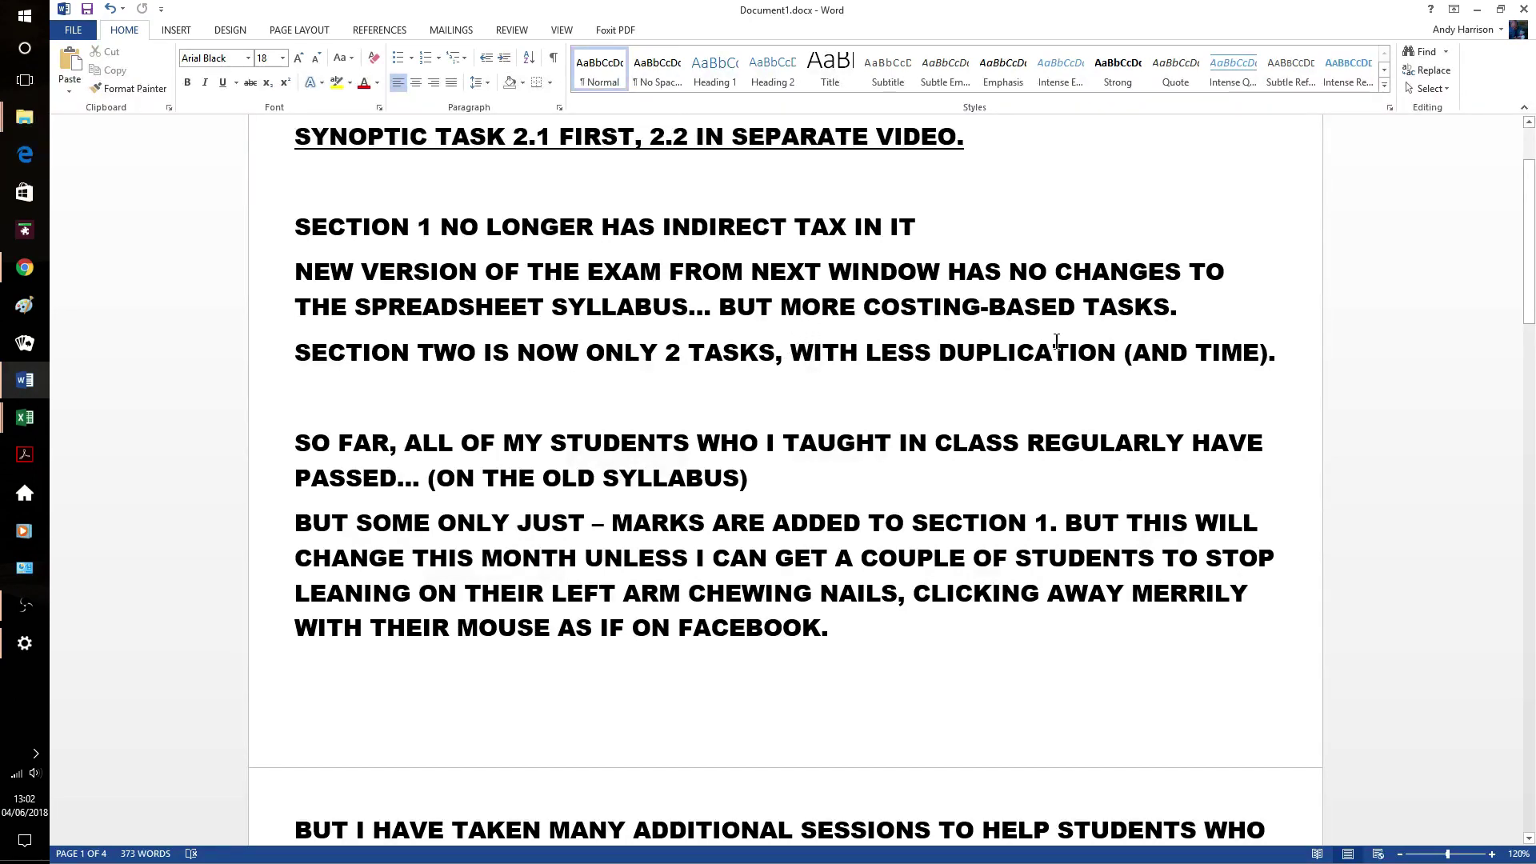
scroll(1059, 340, "down", 1)
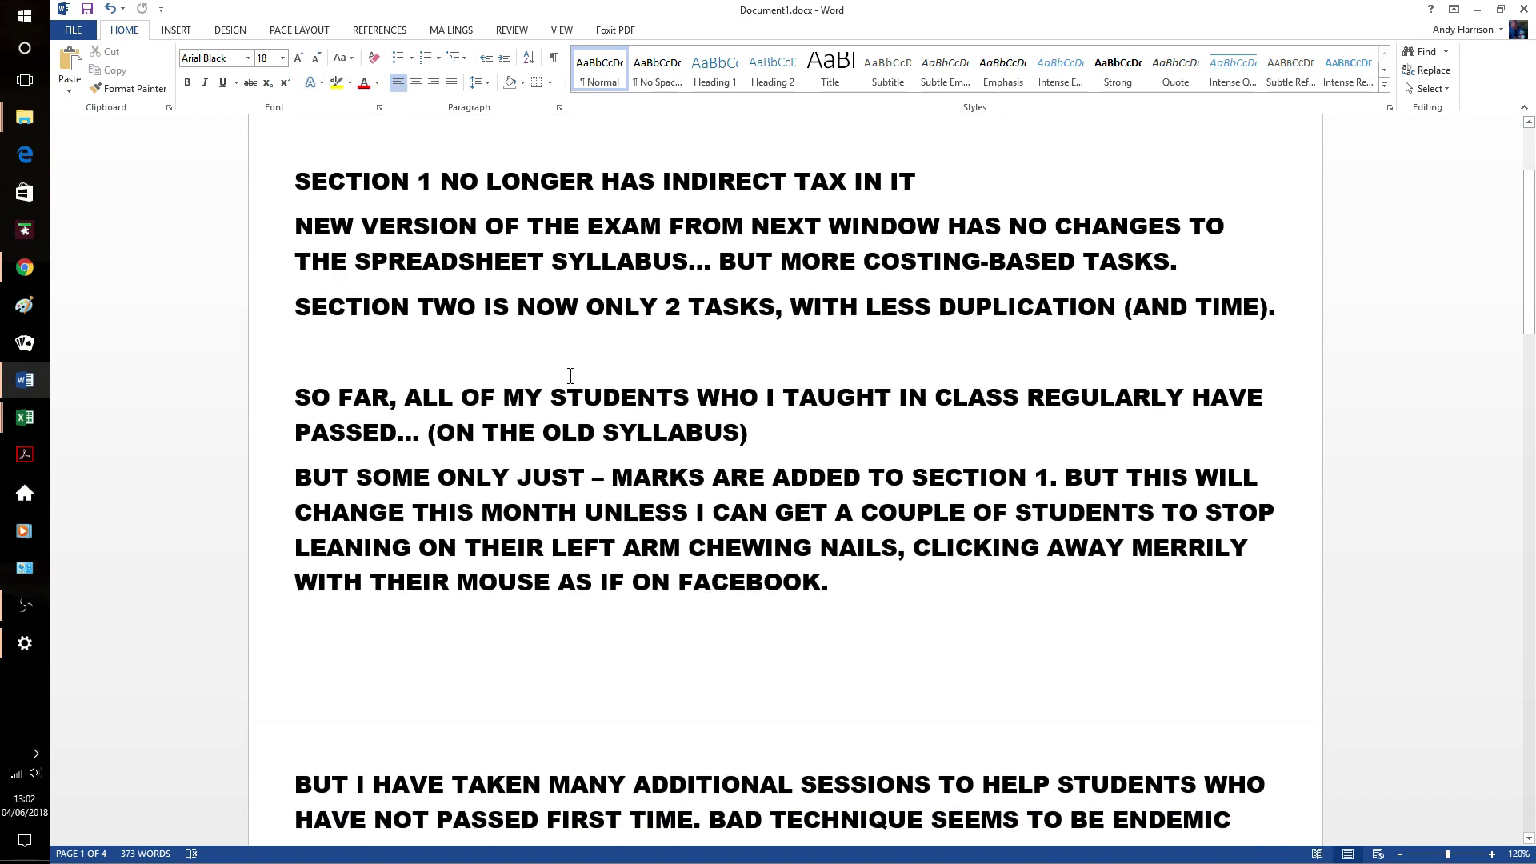
scroll(570, 375, "down", 3)
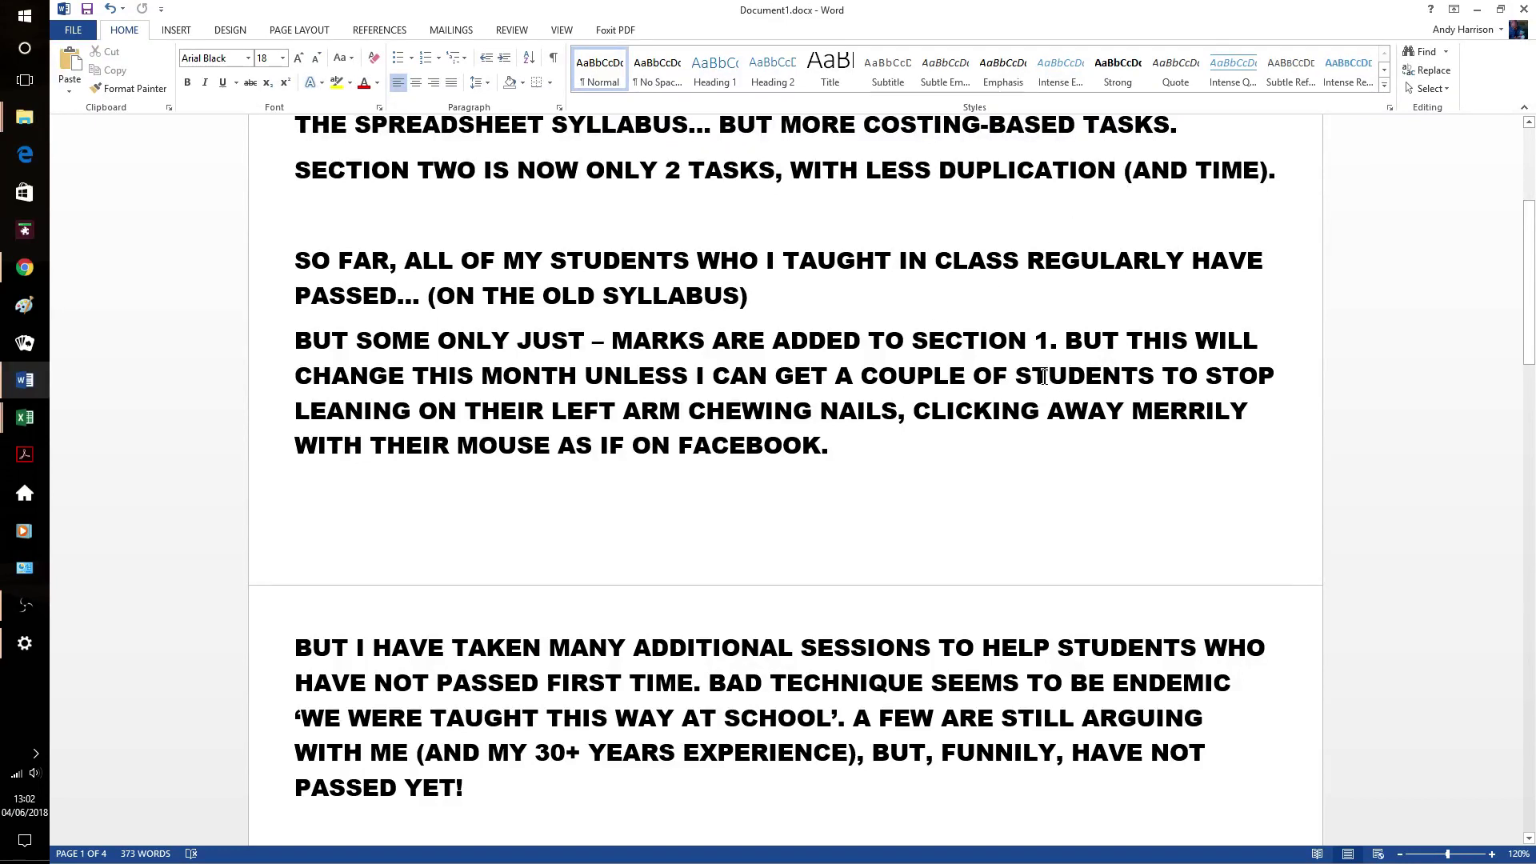
scroll(1044, 376, "down", 1)
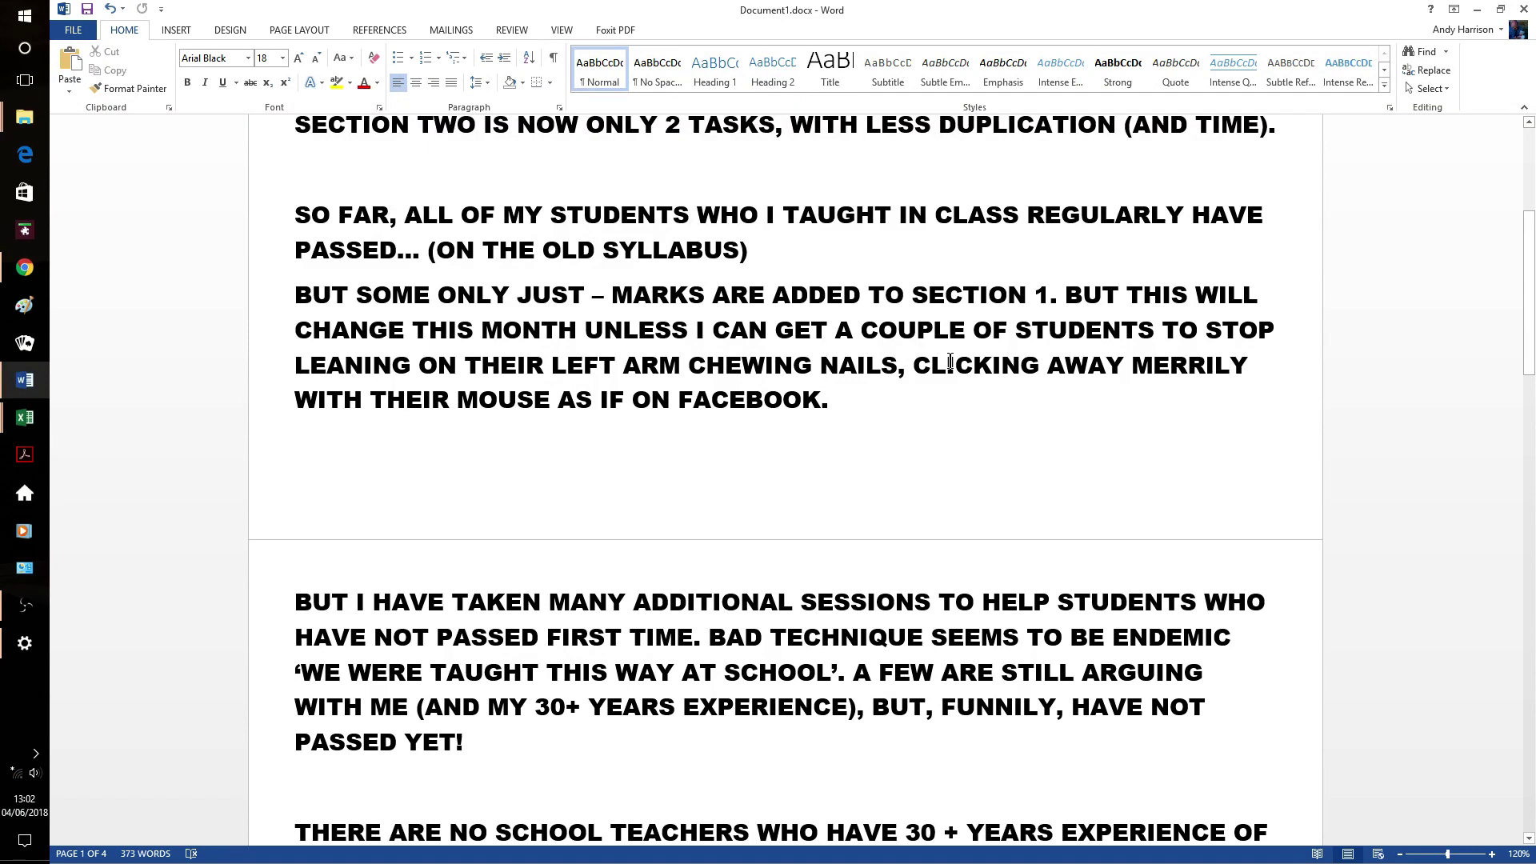
scroll(897, 364, "down", 3)
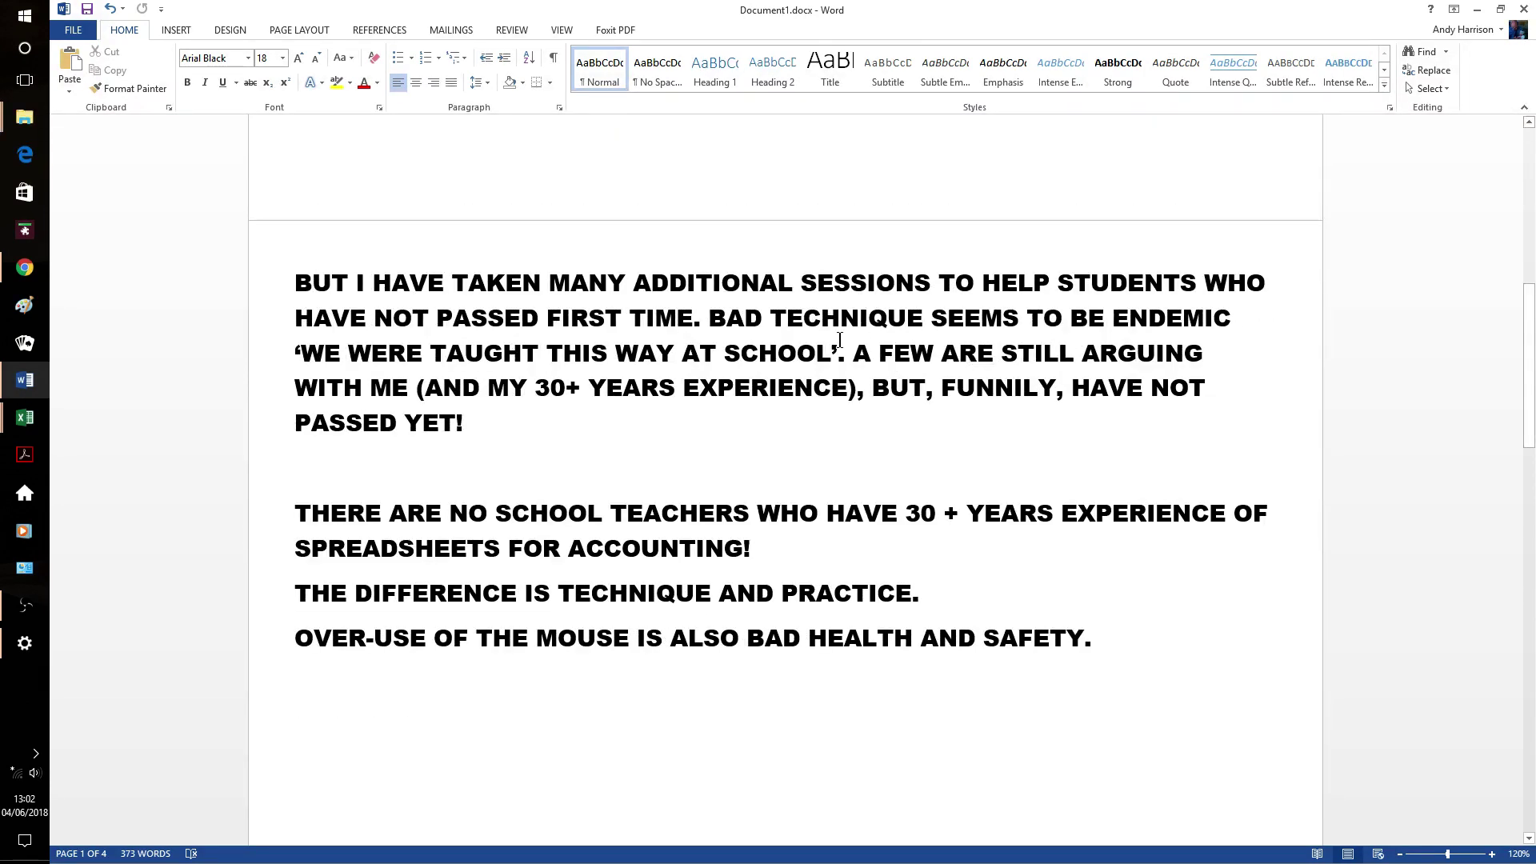
scroll(918, 369, "down", 4)
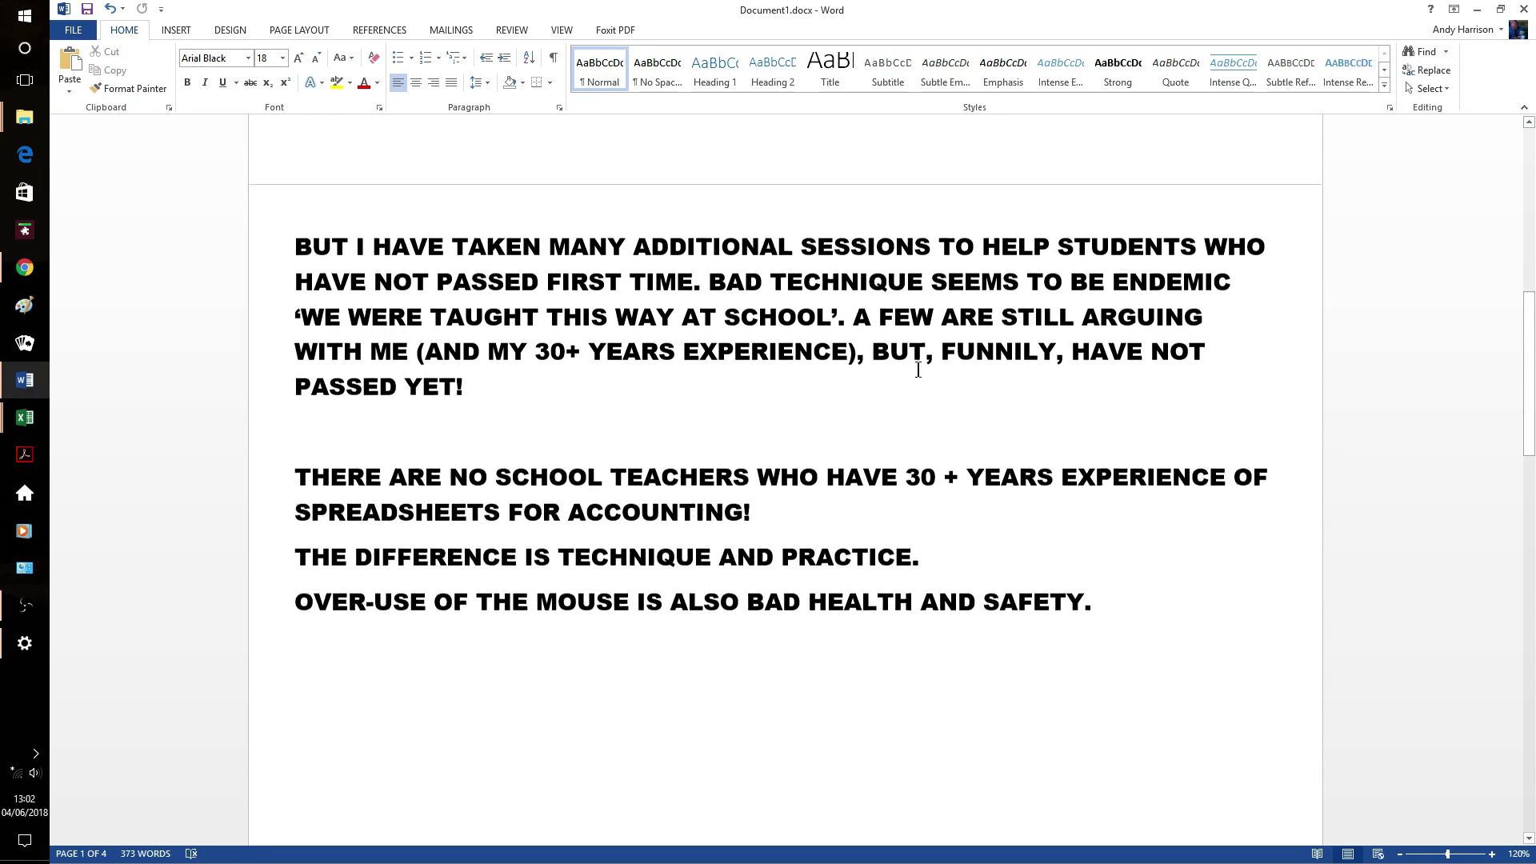
scroll(920, 356, "down", 2)
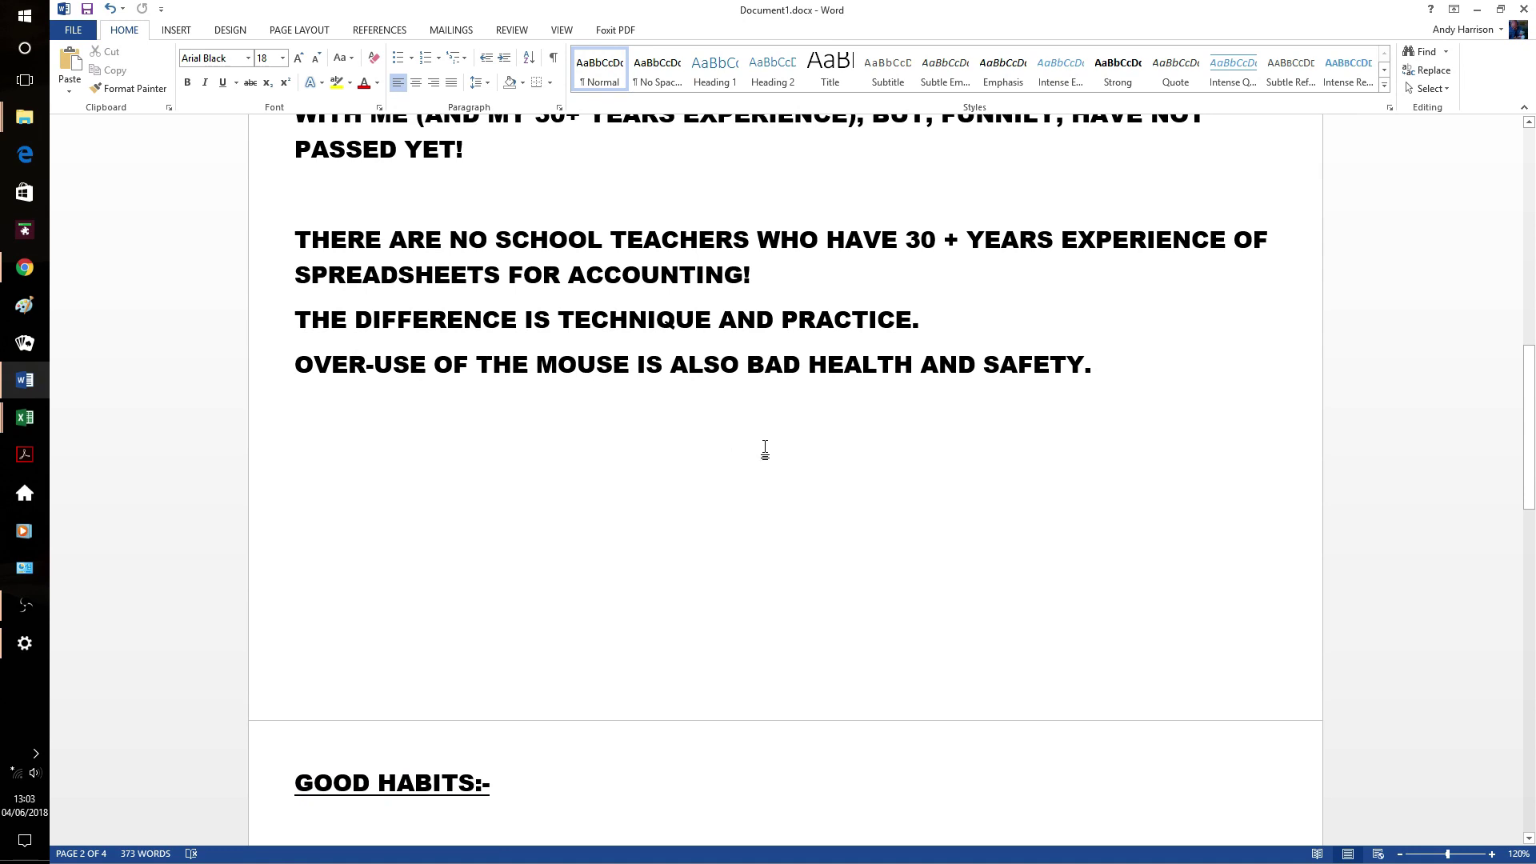
scroll(764, 448, "down", 3)
scroll(773, 450, "down", 4)
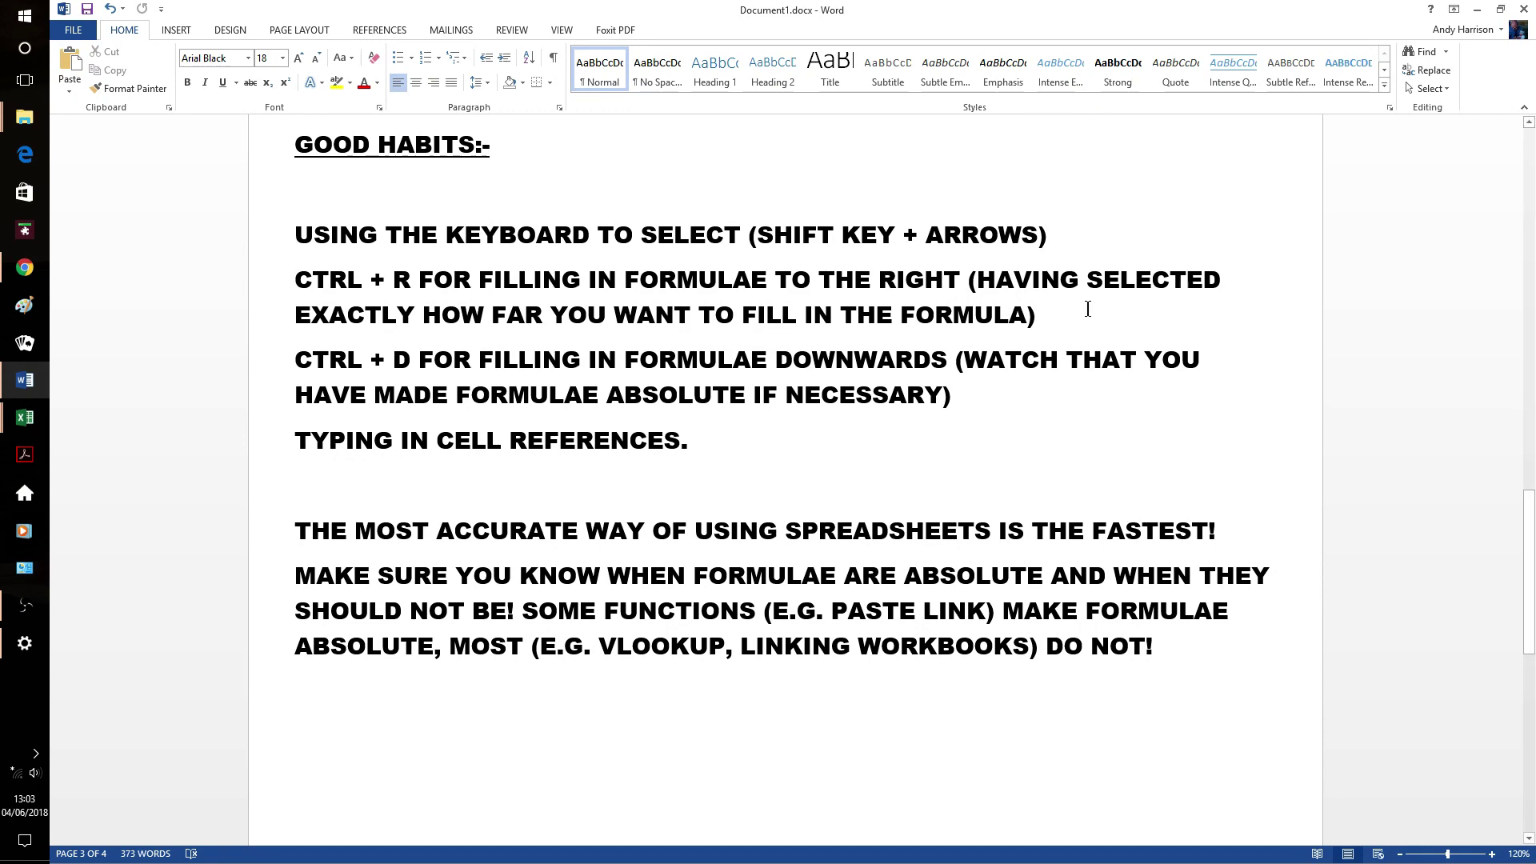
scroll(1077, 307, "down", 1)
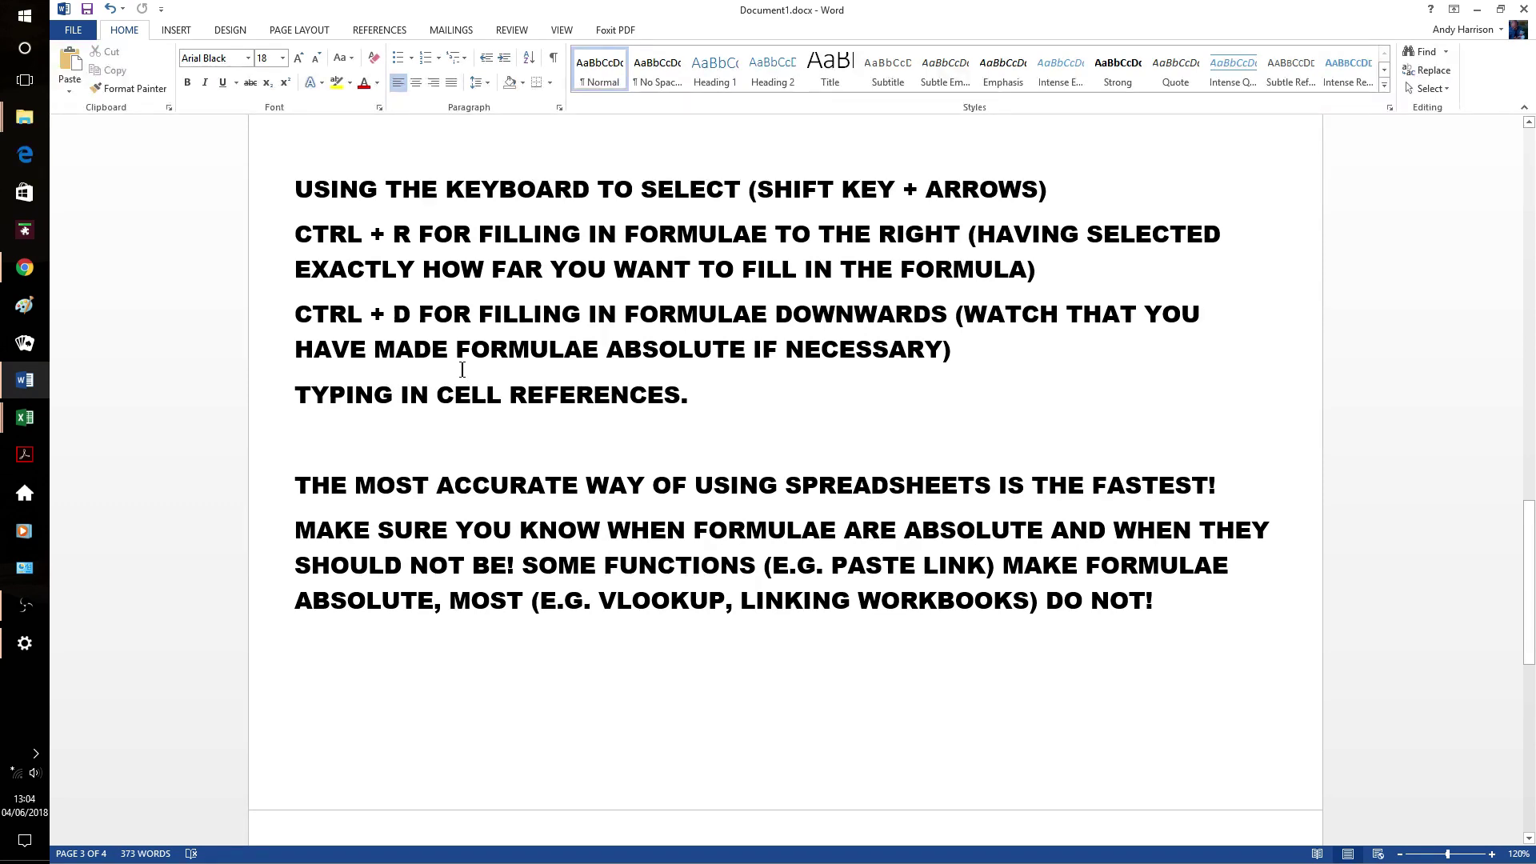
scroll(806, 387, "down", 2)
scroll(808, 387, "down", 2)
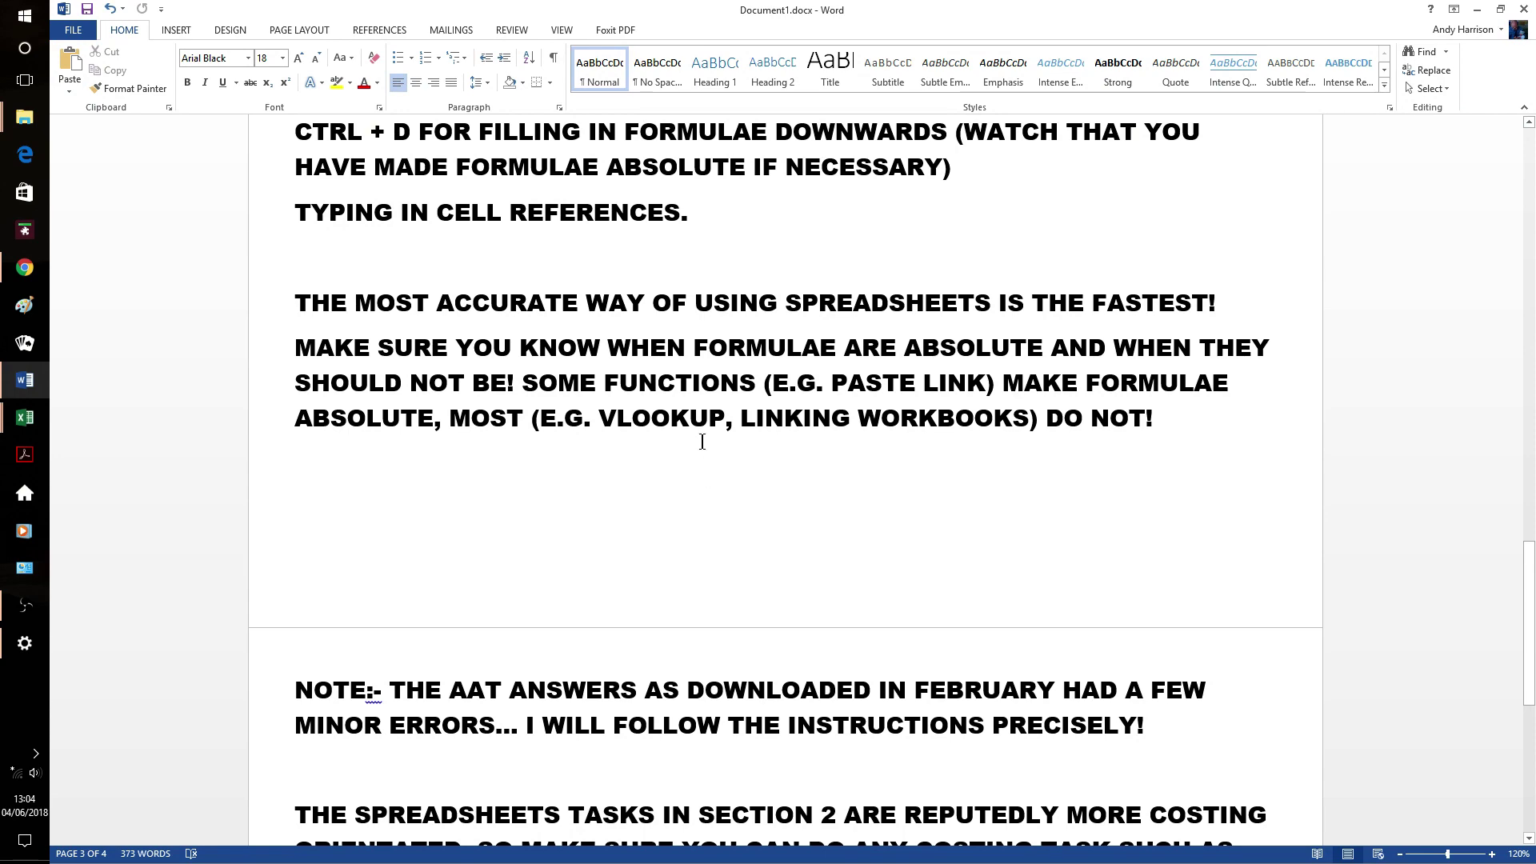
- Scroll through the Word notes to the closing line 'SPREADSHEETS WERE INVENTED FOR ACCOUNTANTS!'
scroll(840, 432, "down", 1)
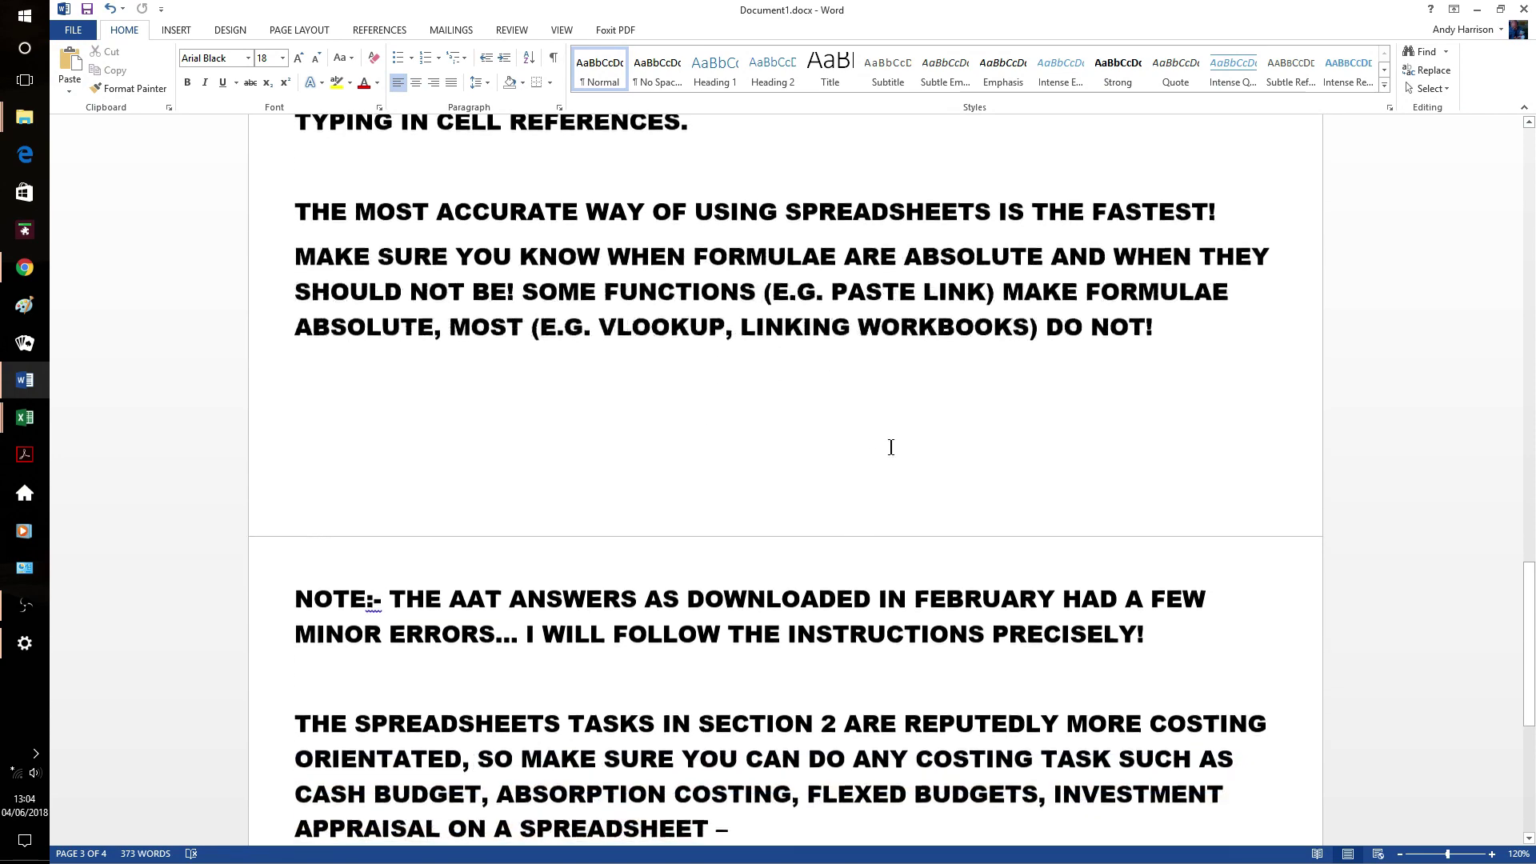
scroll(872, 436, "down", 3)
scroll(857, 425, "up", 1)
scroll(856, 426, "down", 1)
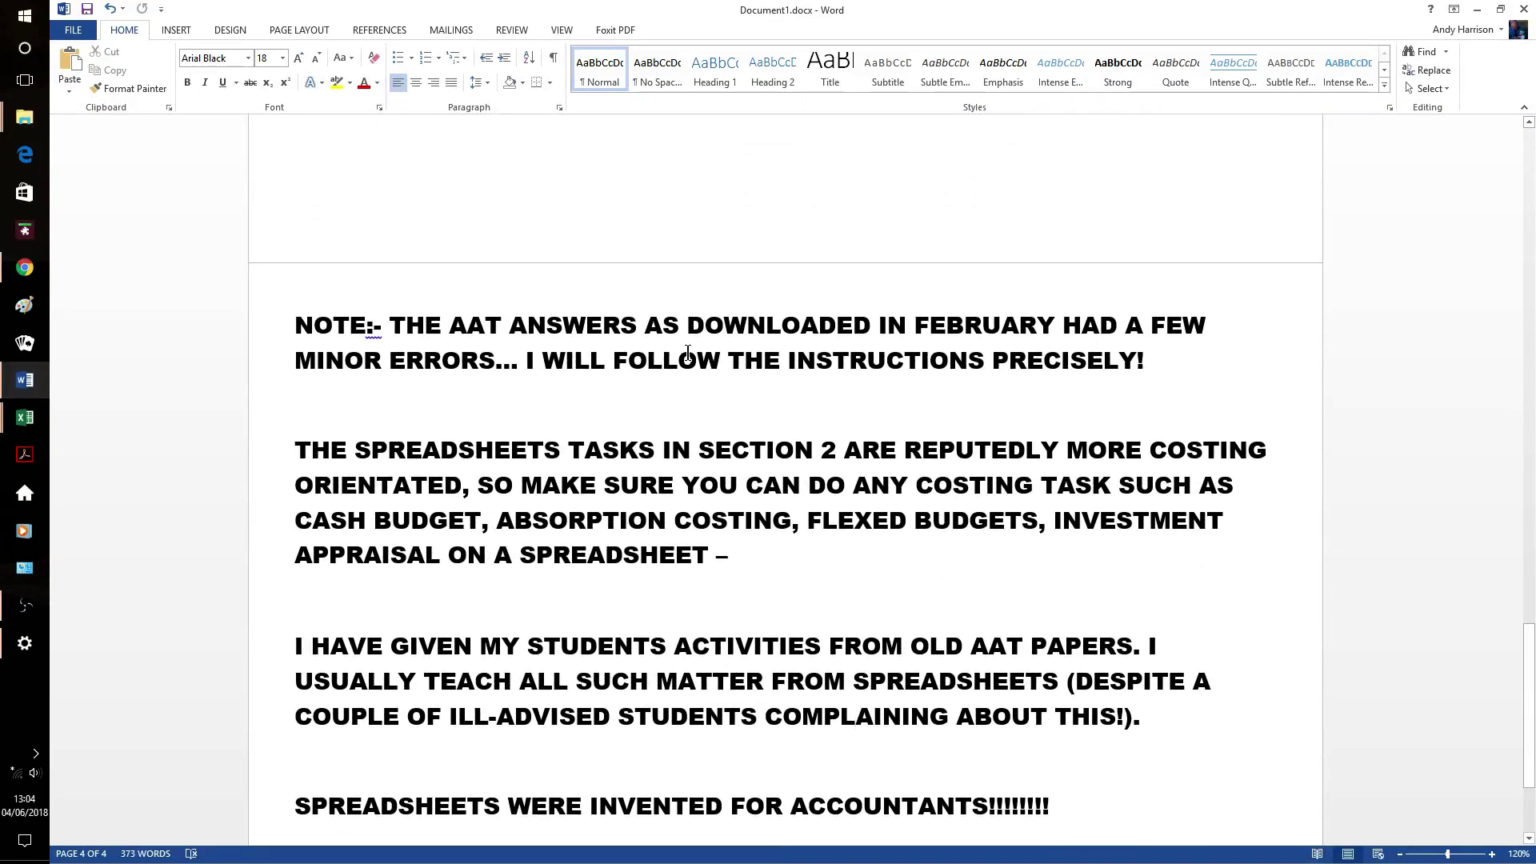
scroll(740, 364, "down", 1)
scroll(738, 364, "down", 2)
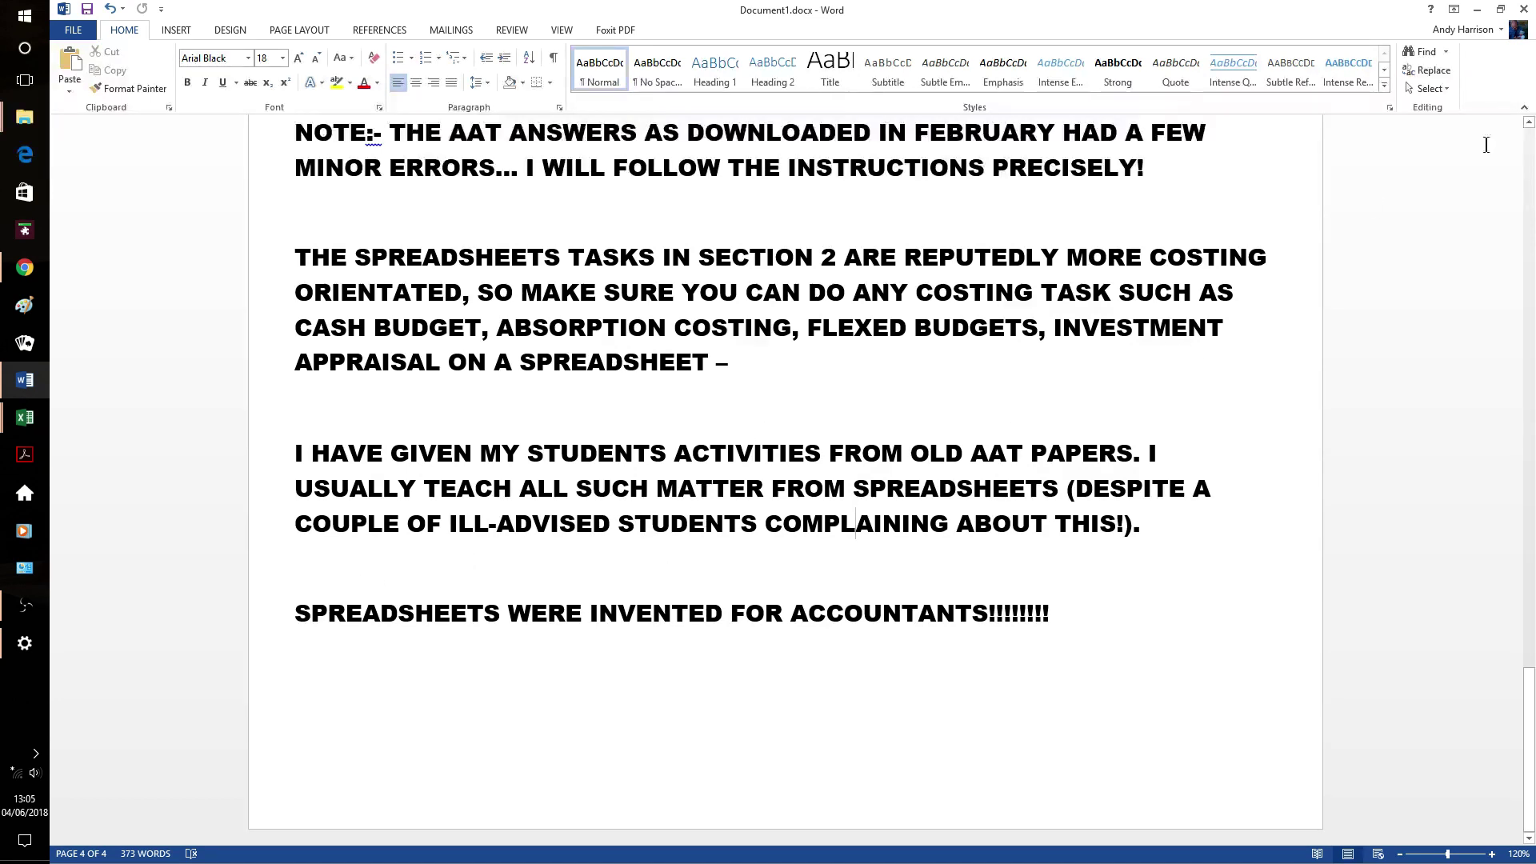
left_click(1478, 11)
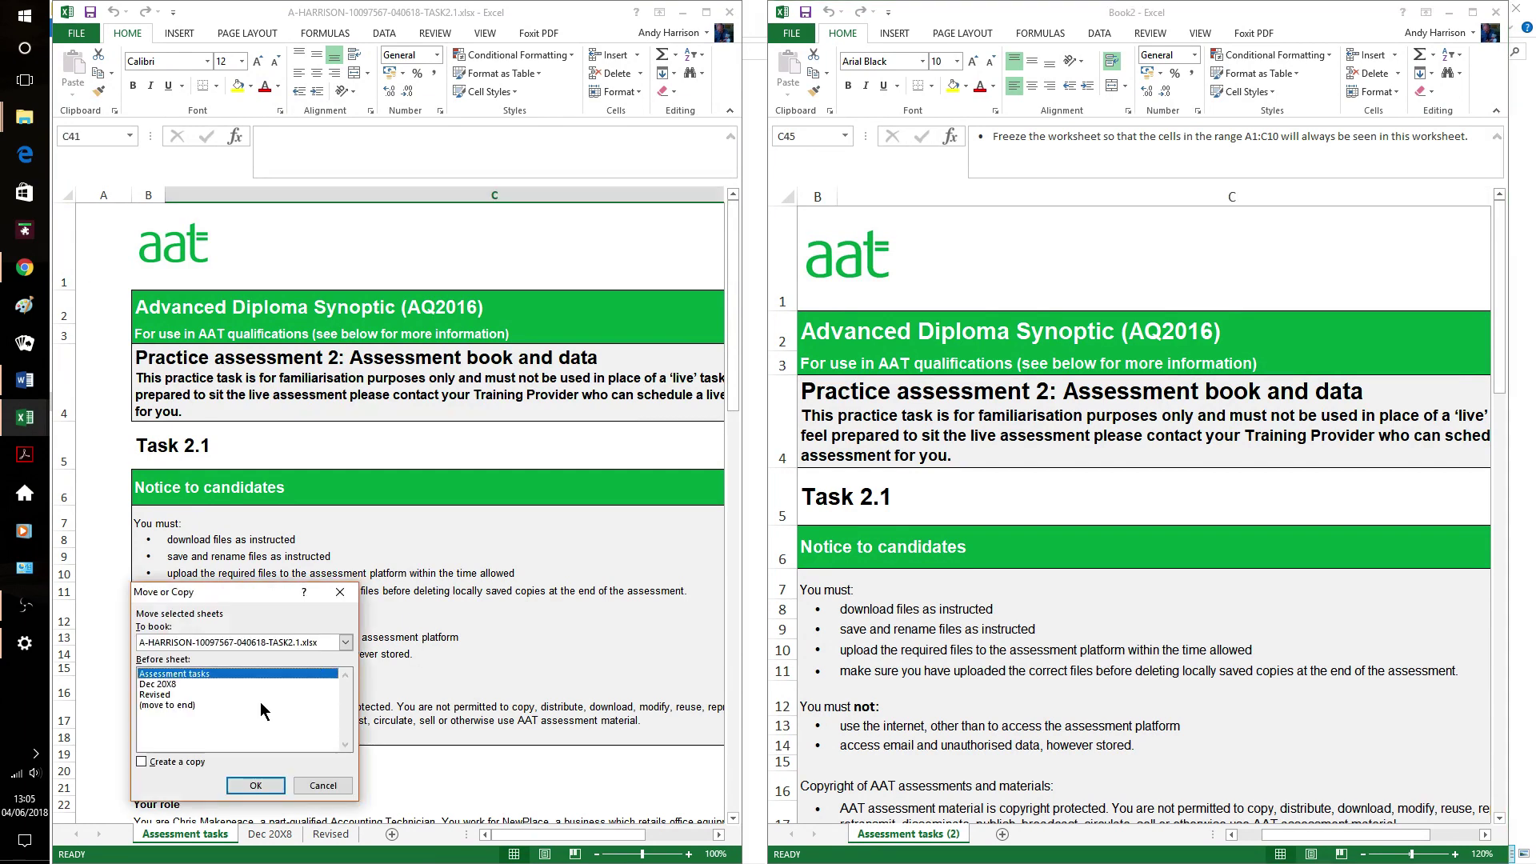
left_click(174, 762)
left_click(255, 784)
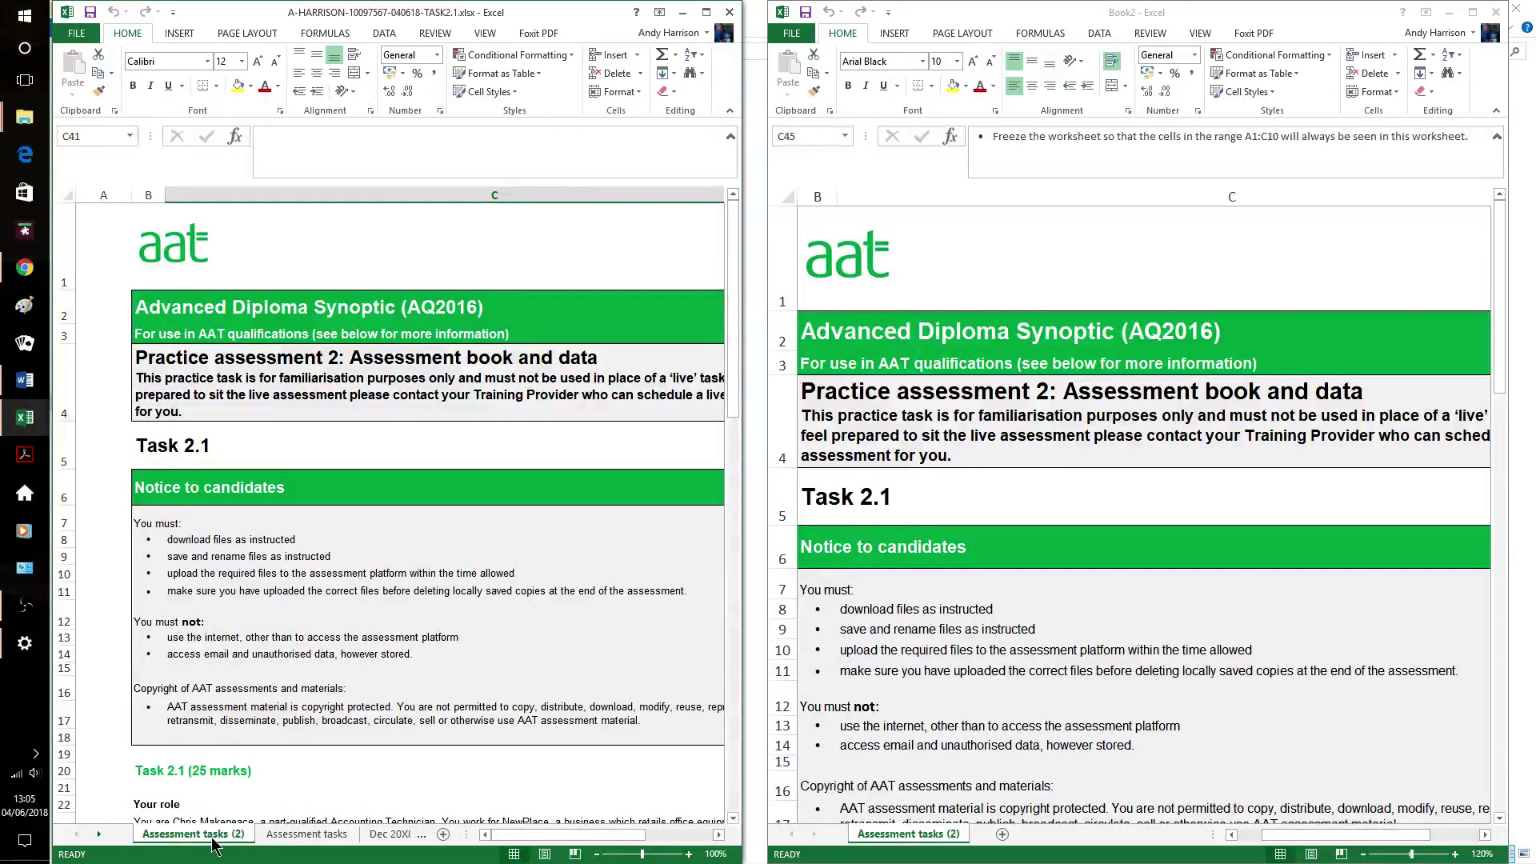
right_click(221, 834)
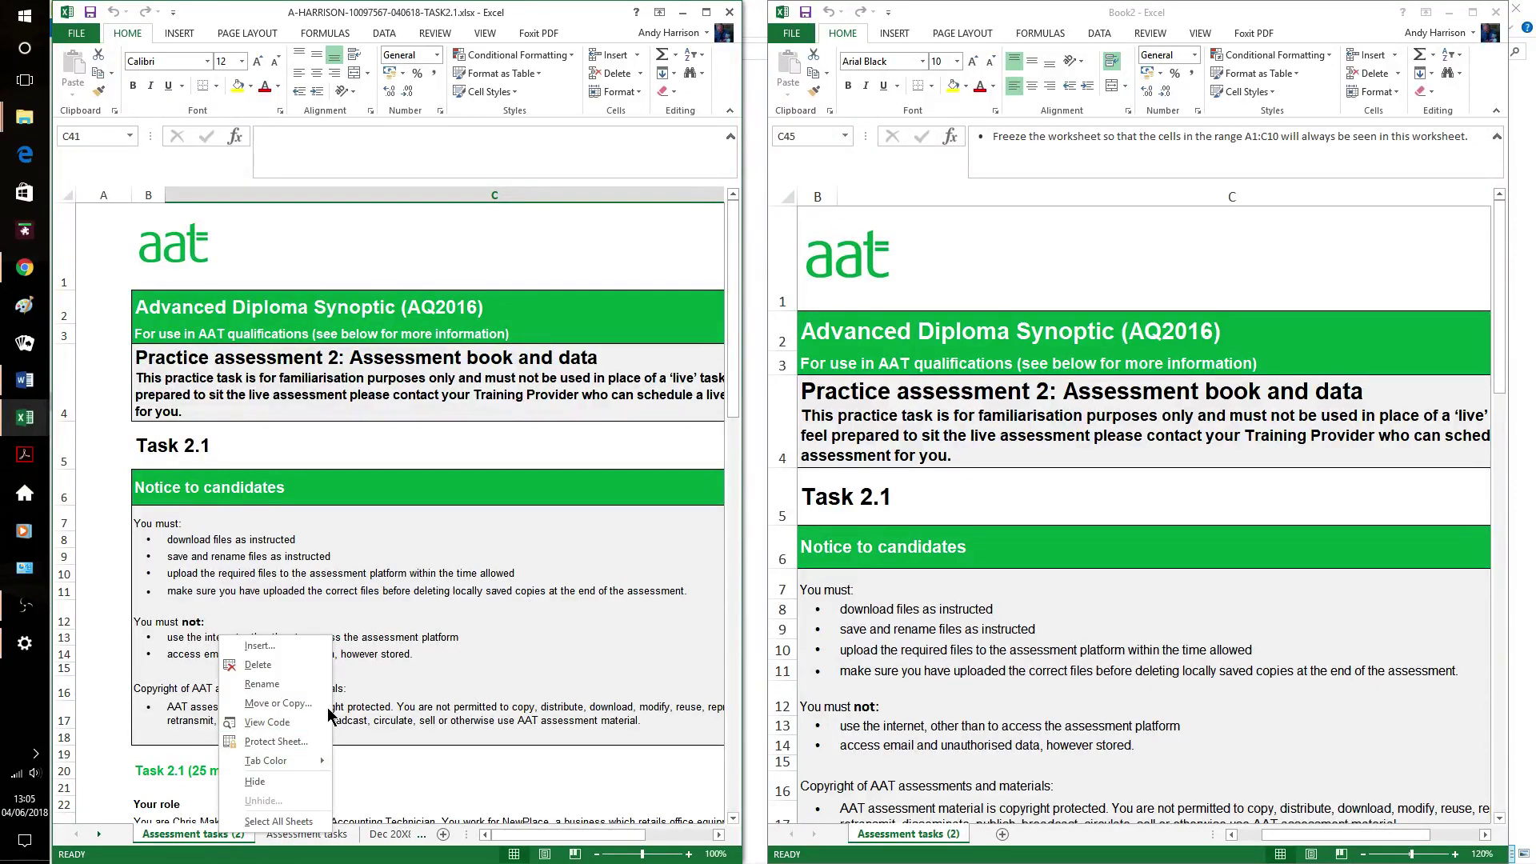
left_click(277, 703)
left_click(409, 649)
left_click(280, 660)
left_click(317, 790)
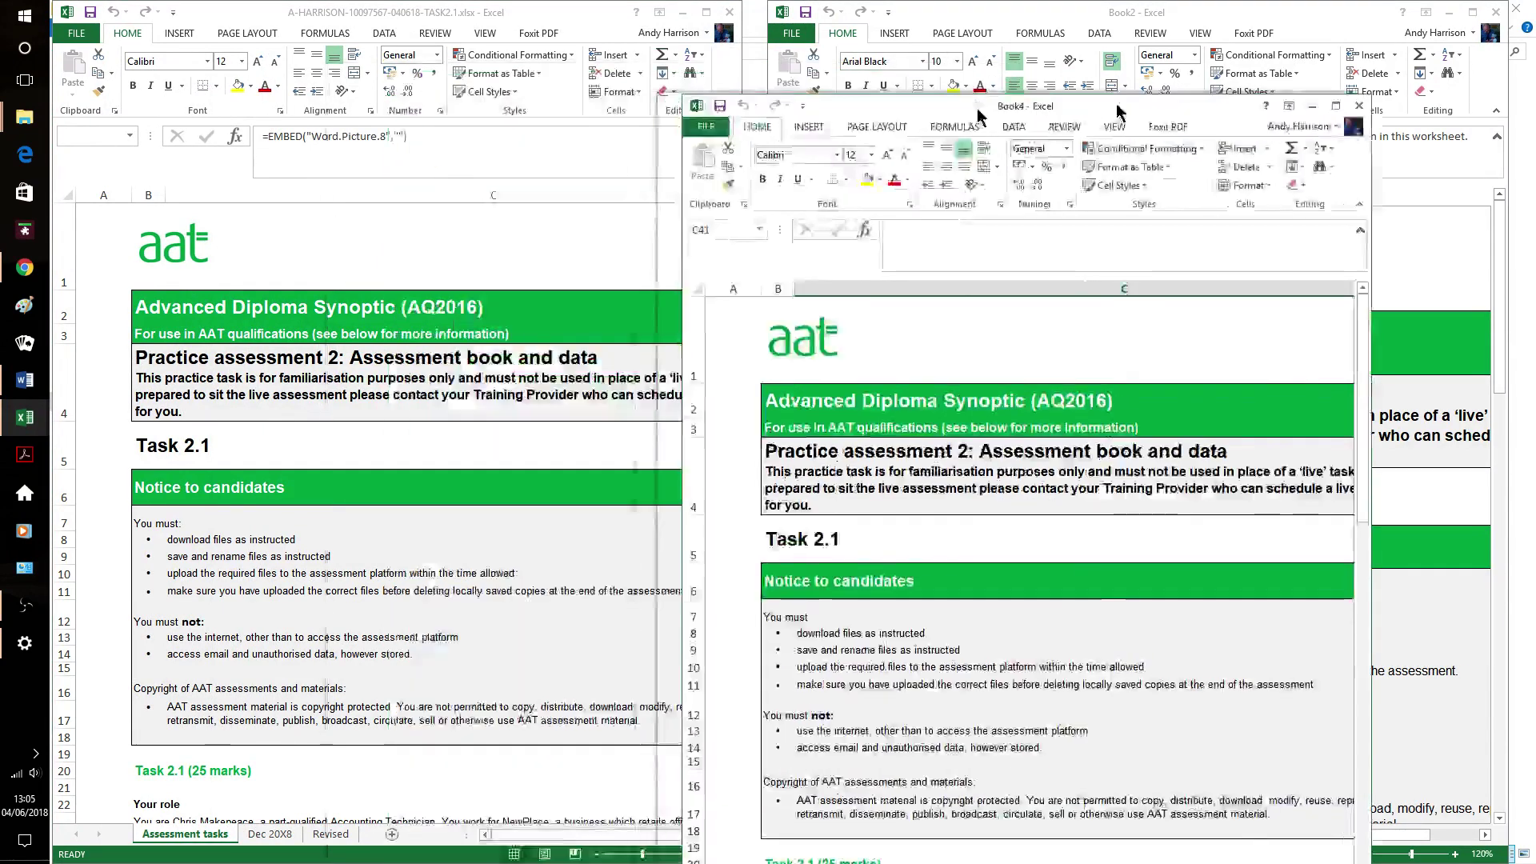
left_click_drag(919, 83, 638, 34)
scroll(347, 572, "down", 2)
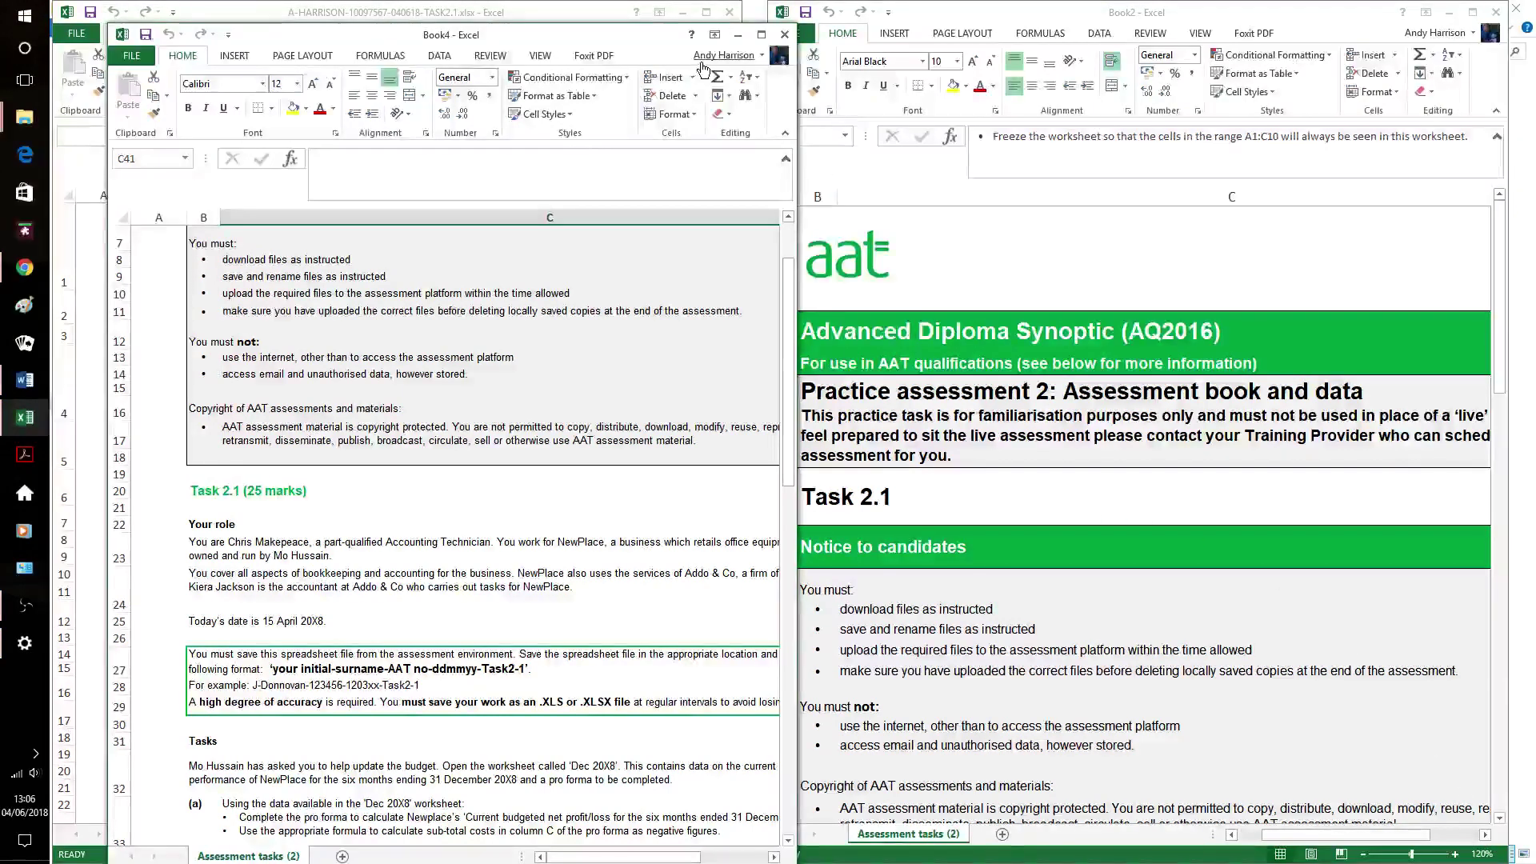
left_click(785, 36)
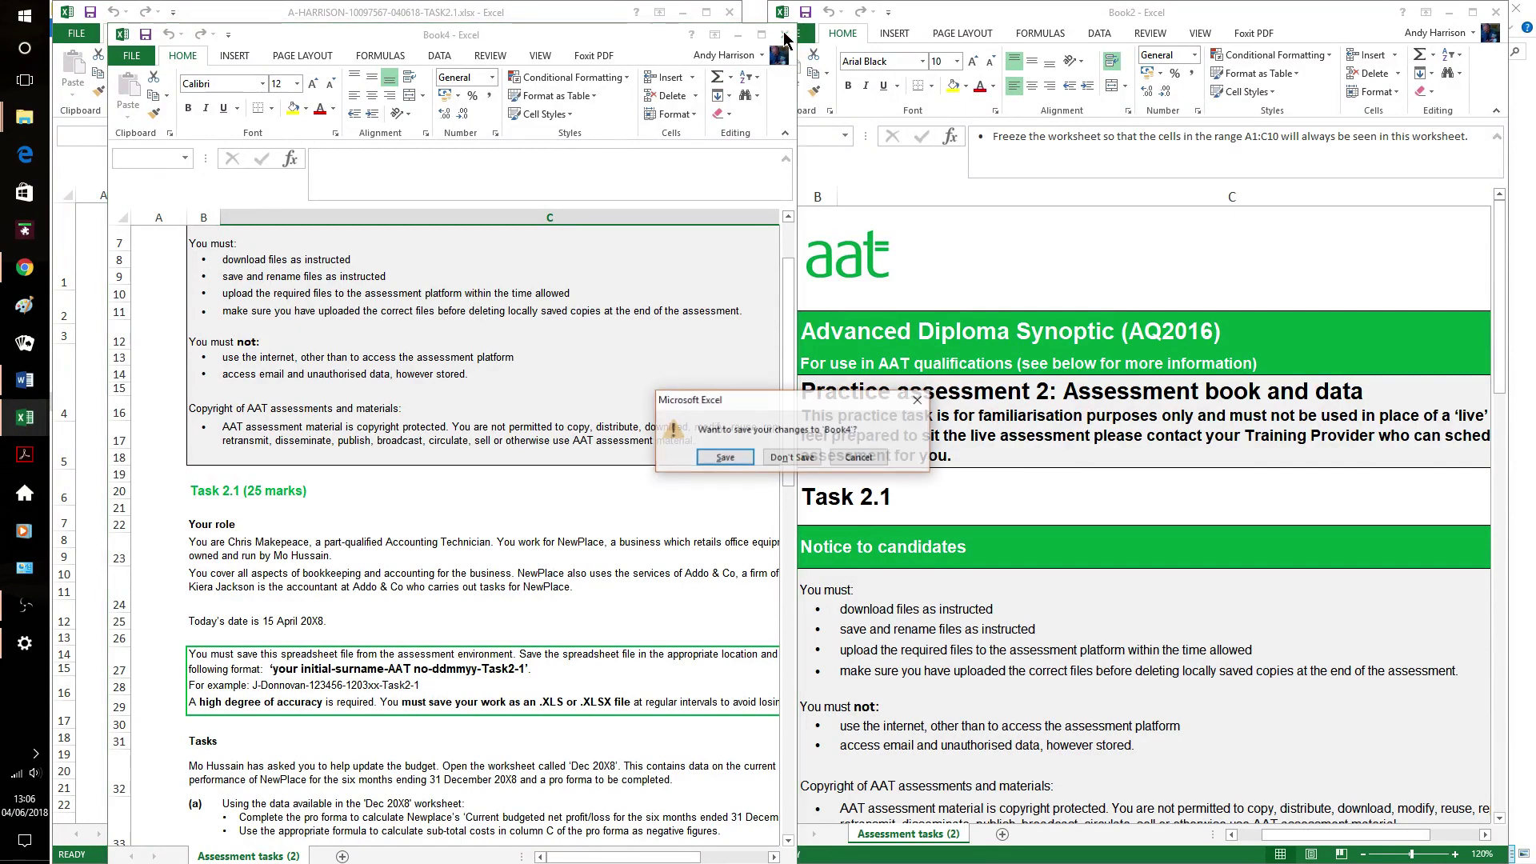
- Discard Book4 without saving, read the Book2 task instructions, then return to the task workbook
left_click(808, 459)
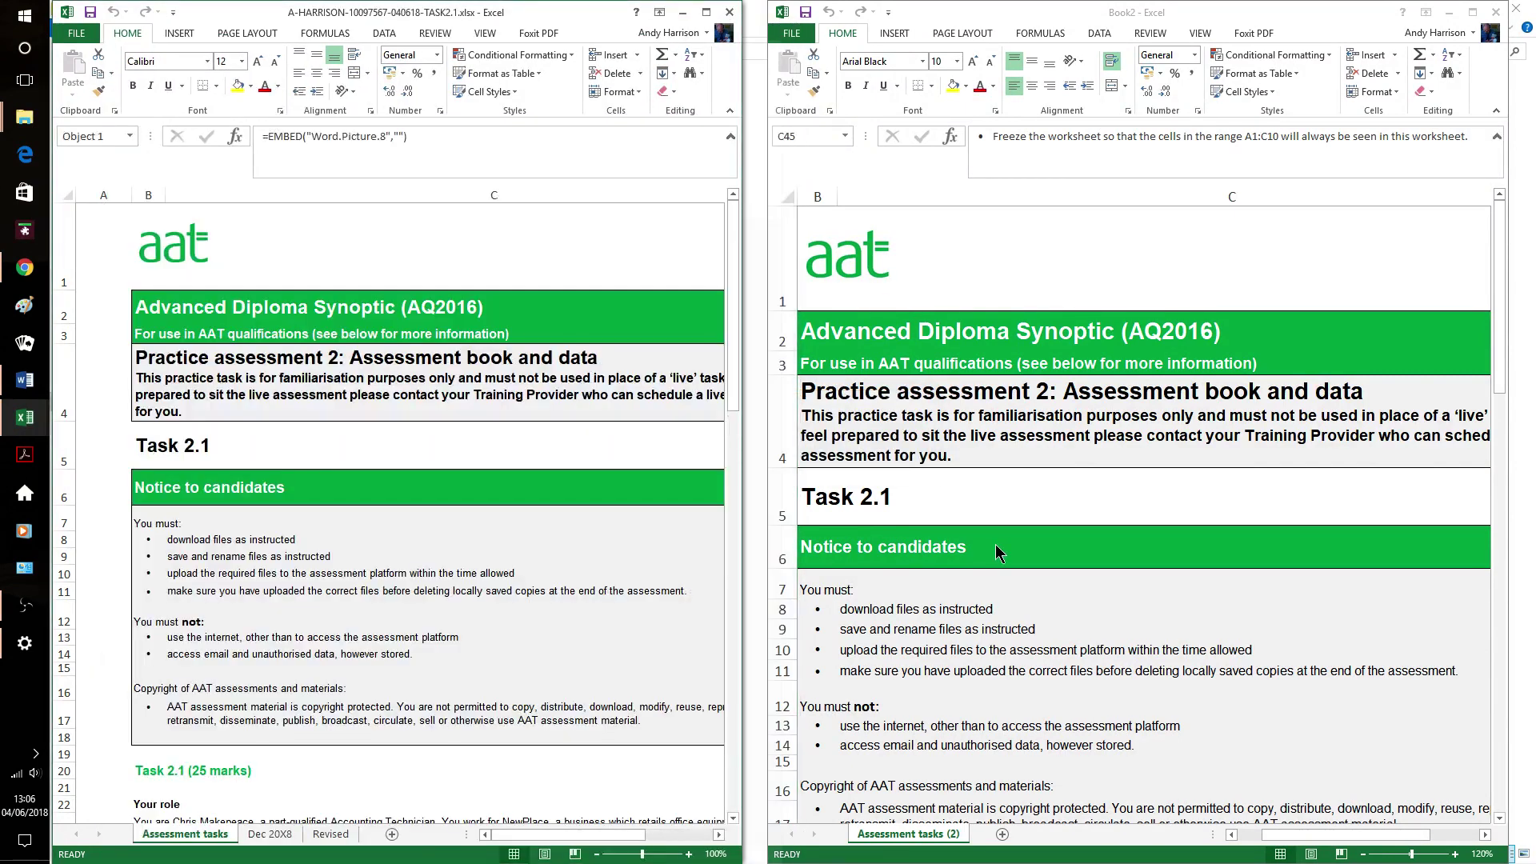
scroll(952, 696, "down", 7)
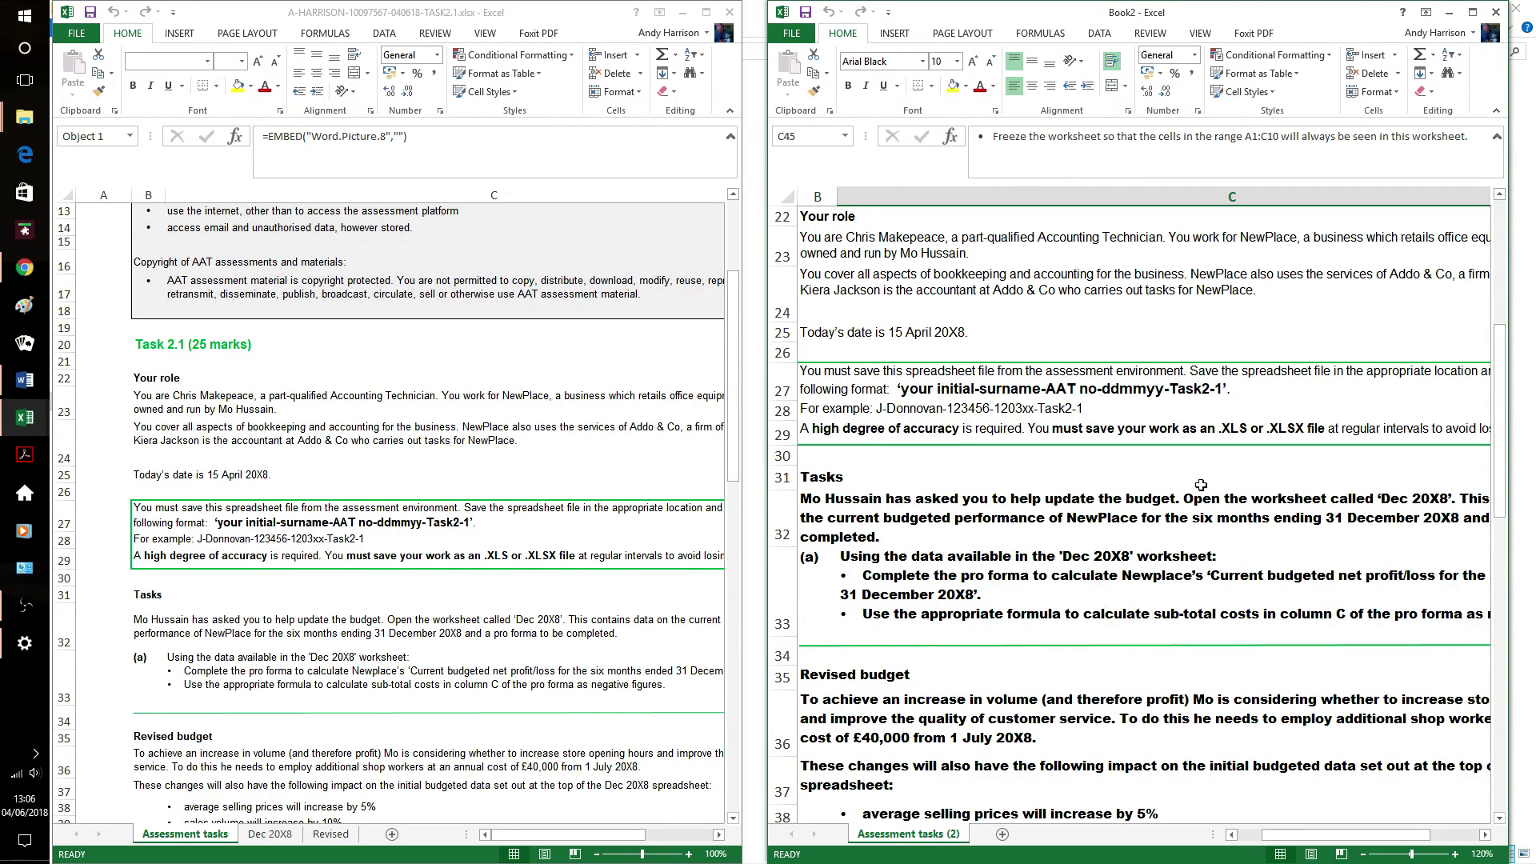
scroll(1161, 509, "down", 3)
scroll(1161, 509, "down", 3)
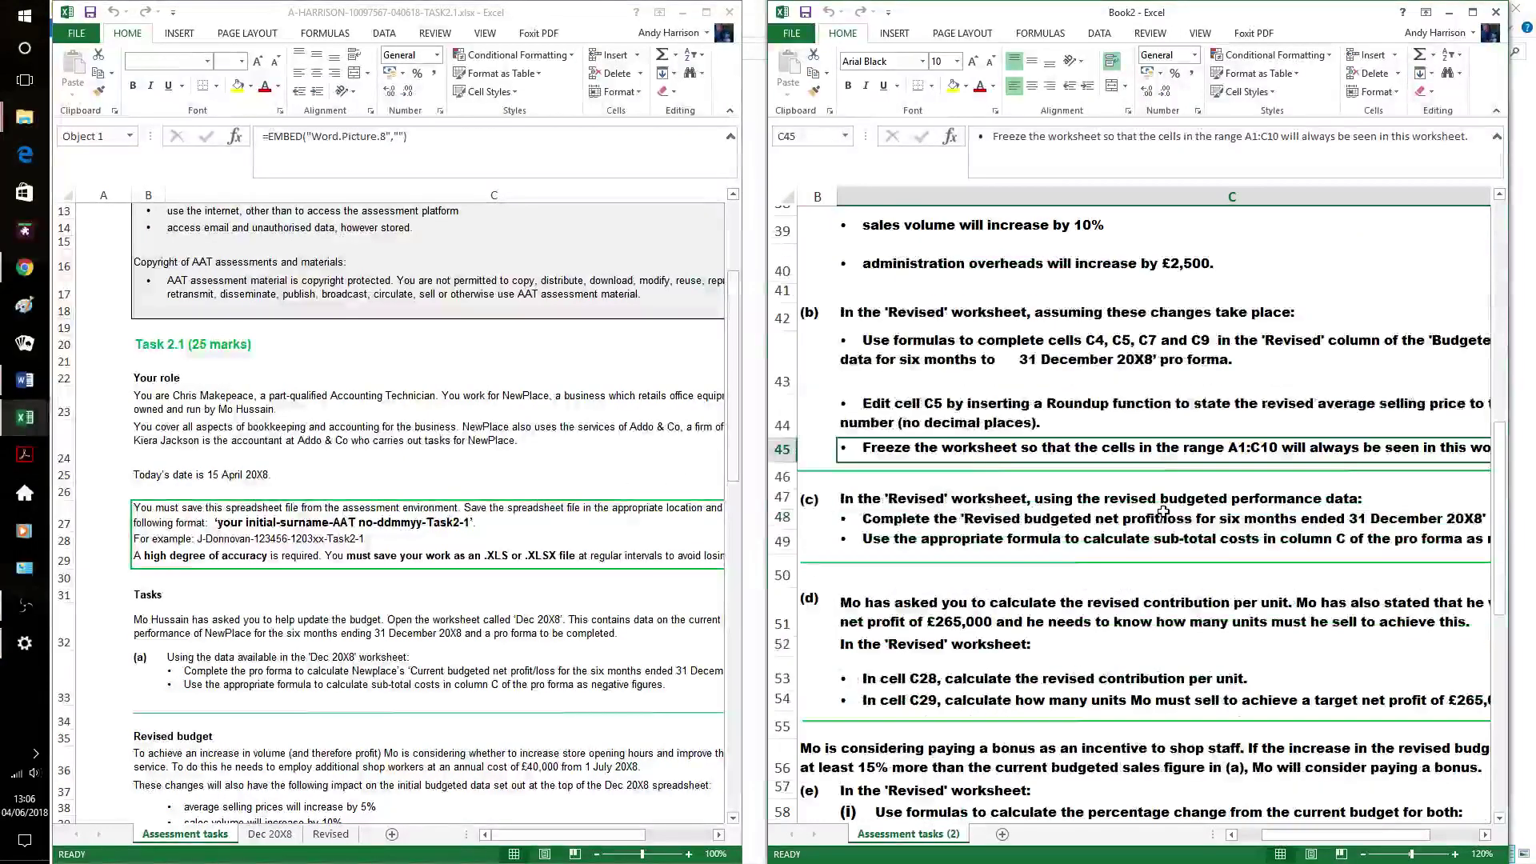
scroll(1058, 446, "down", 4)
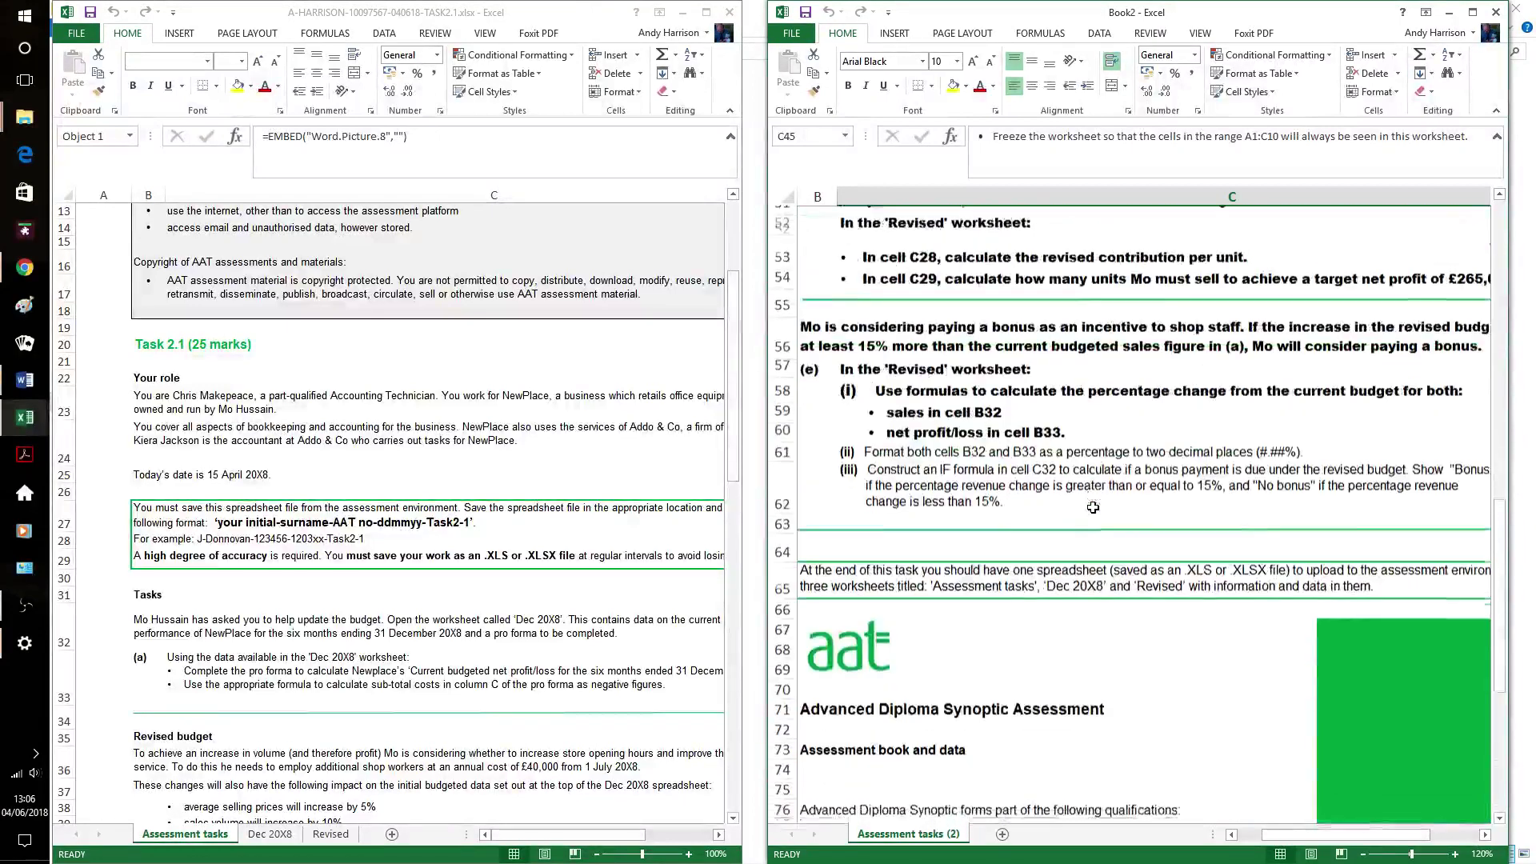
scroll(1080, 479, "up", 6)
scroll(1093, 505, "up", 5)
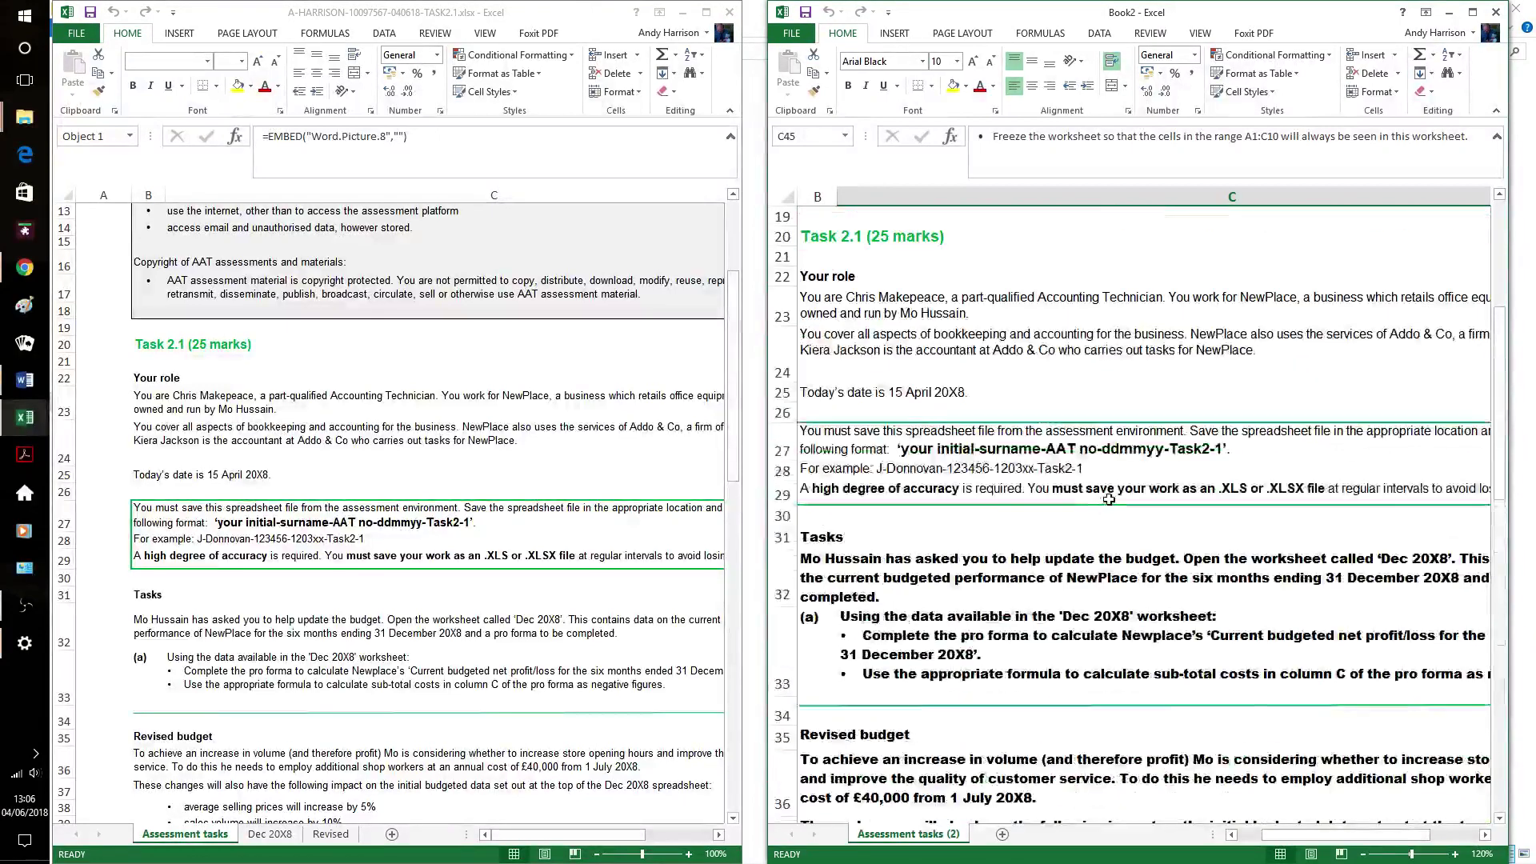
scroll(1094, 506, "down", 1)
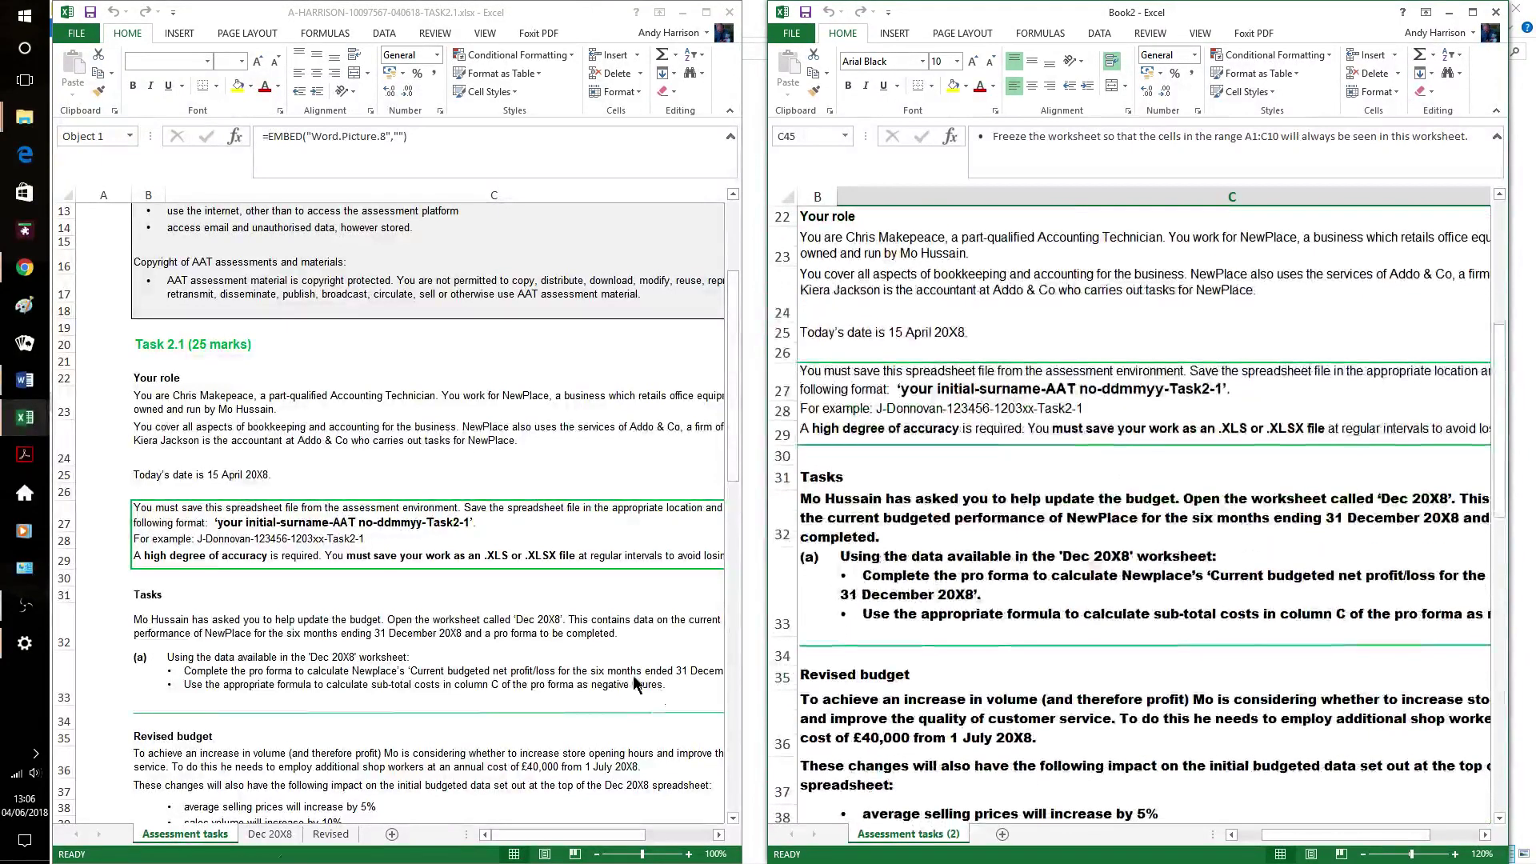
left_click(280, 842)
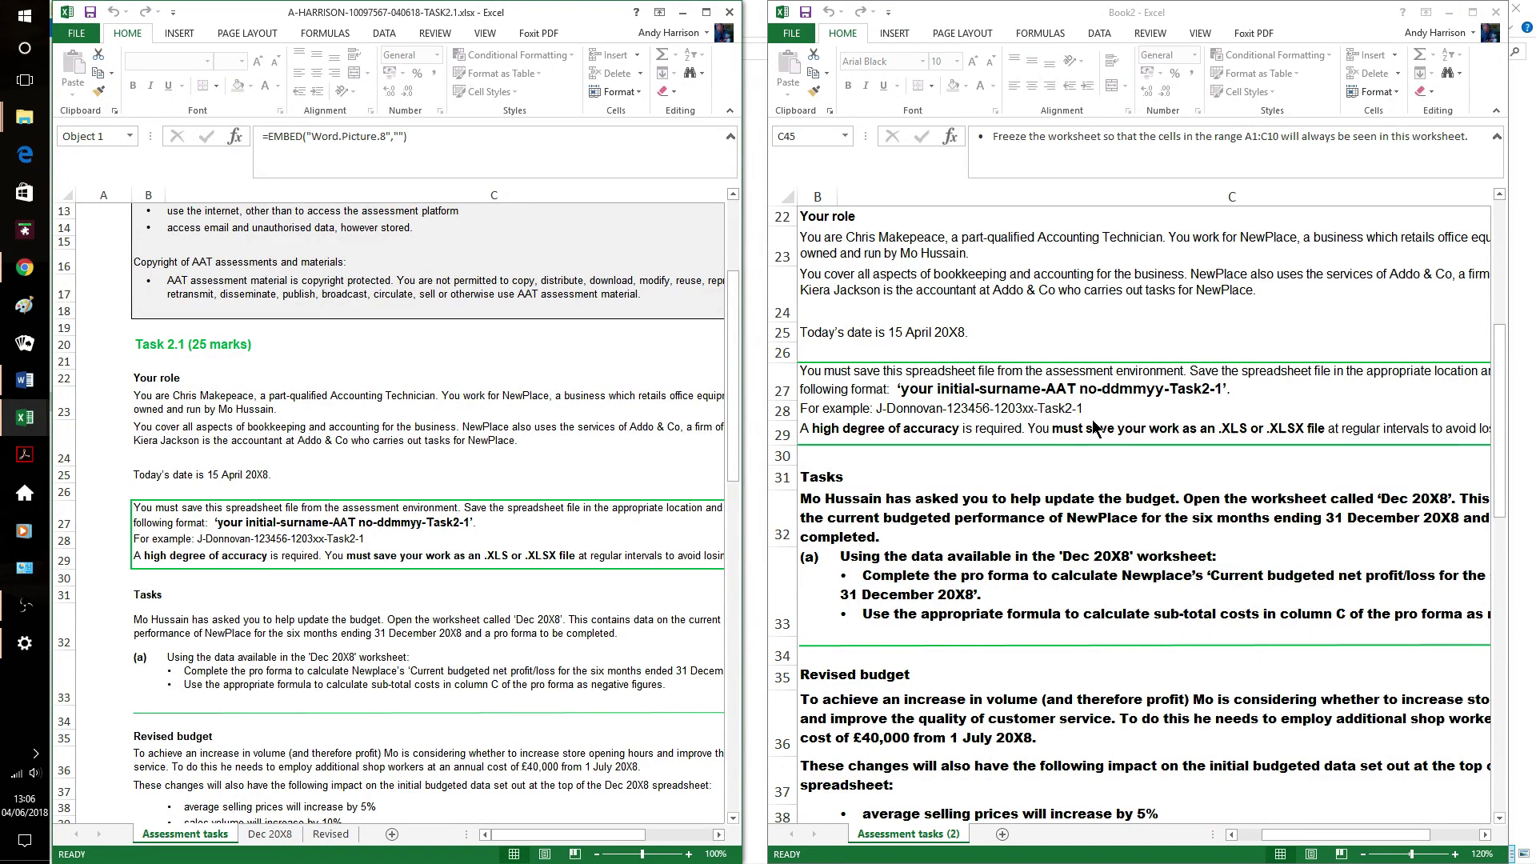
- Switch to the Dec 20X8 sheet, check the task instructions, and zoom to 148%
left_click(286, 840)
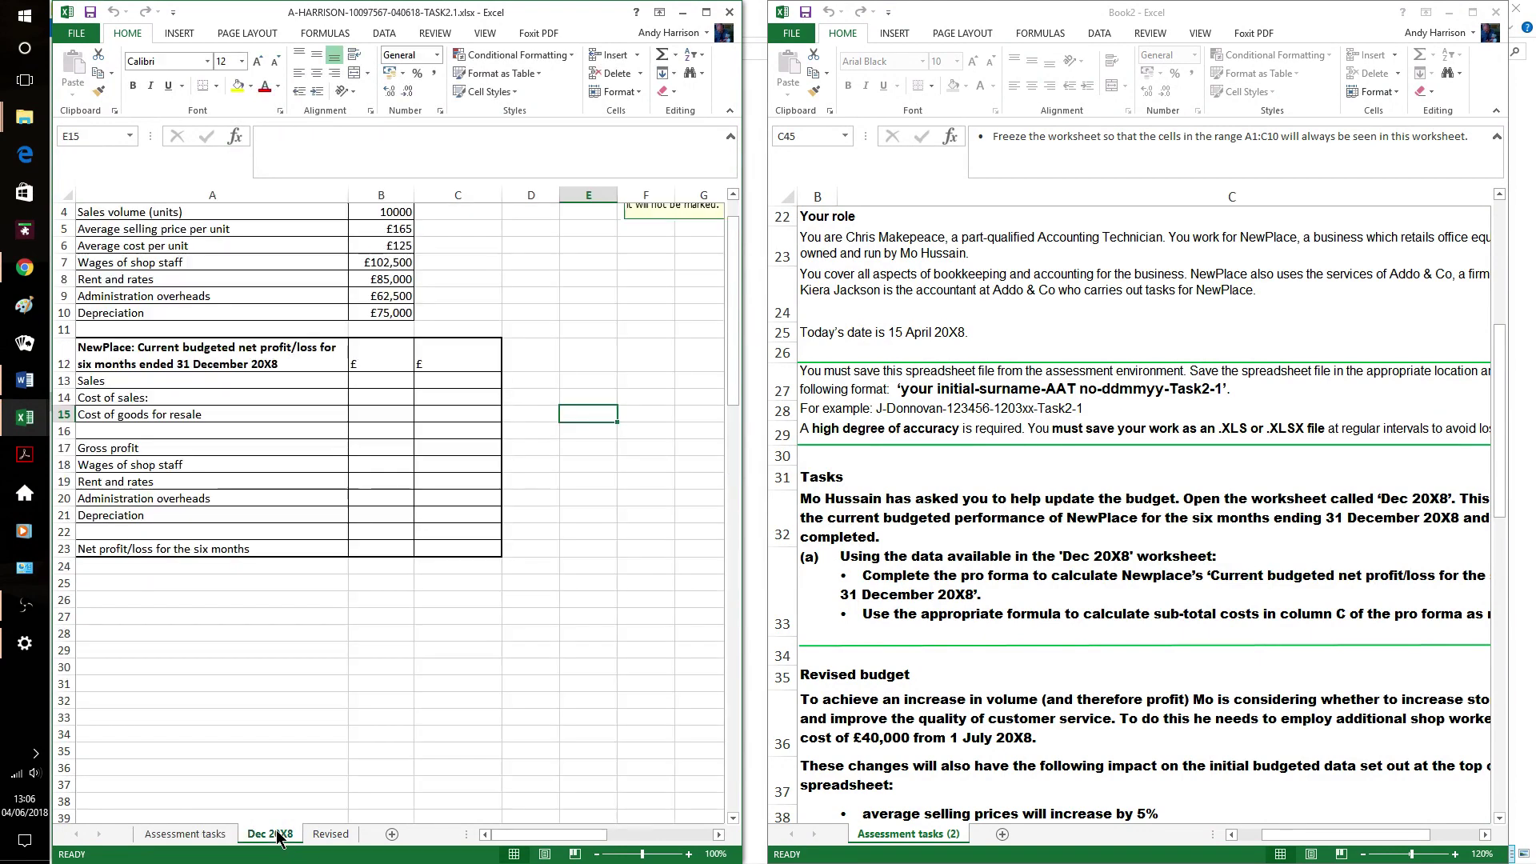
scroll(1075, 406, "down", 2)
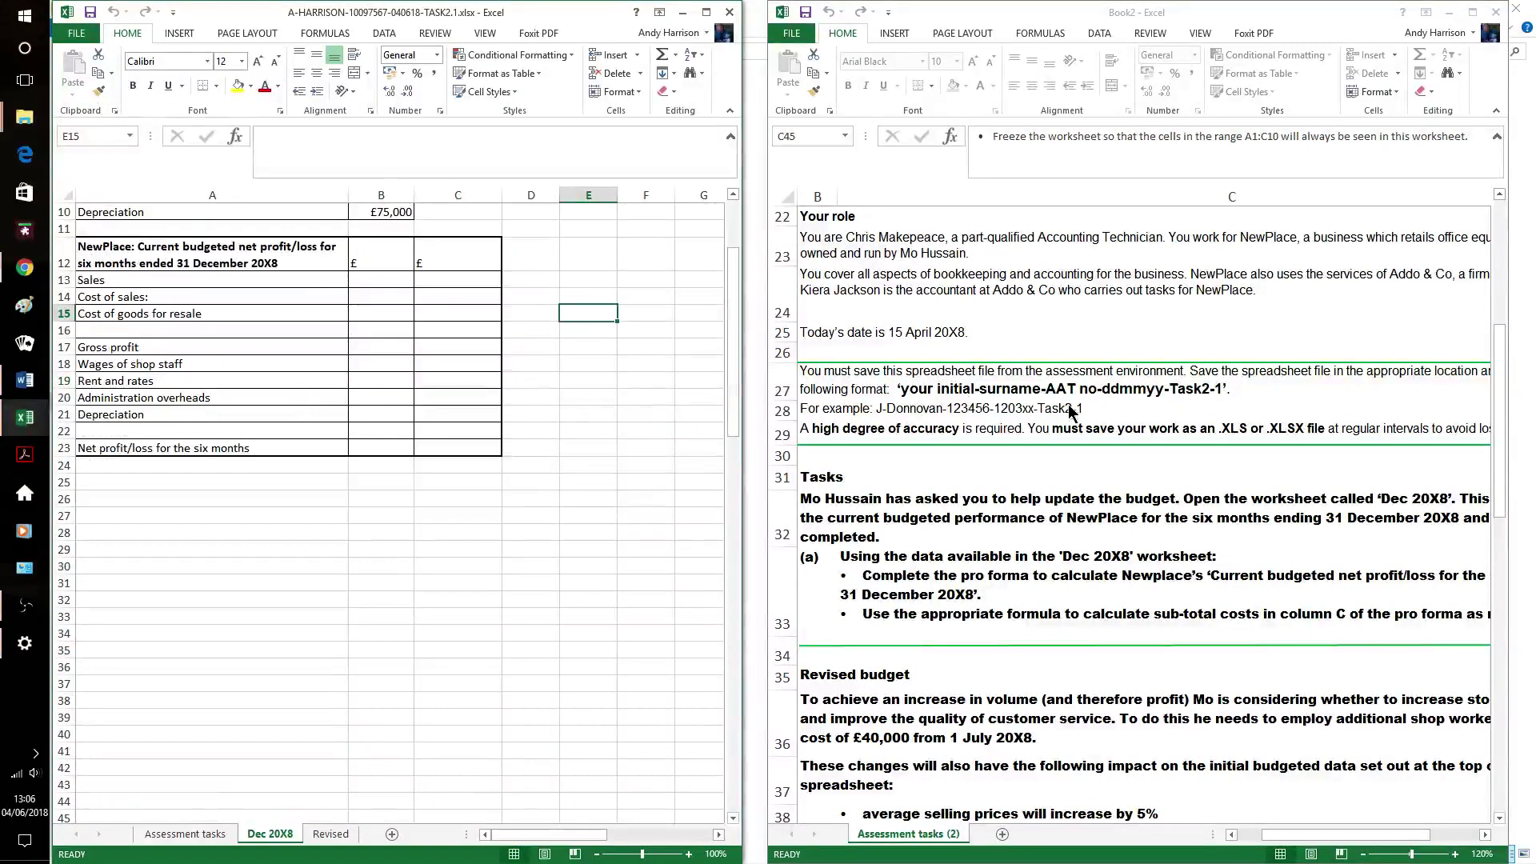
left_click(1067, 461)
scroll(1070, 463, "down", 3)
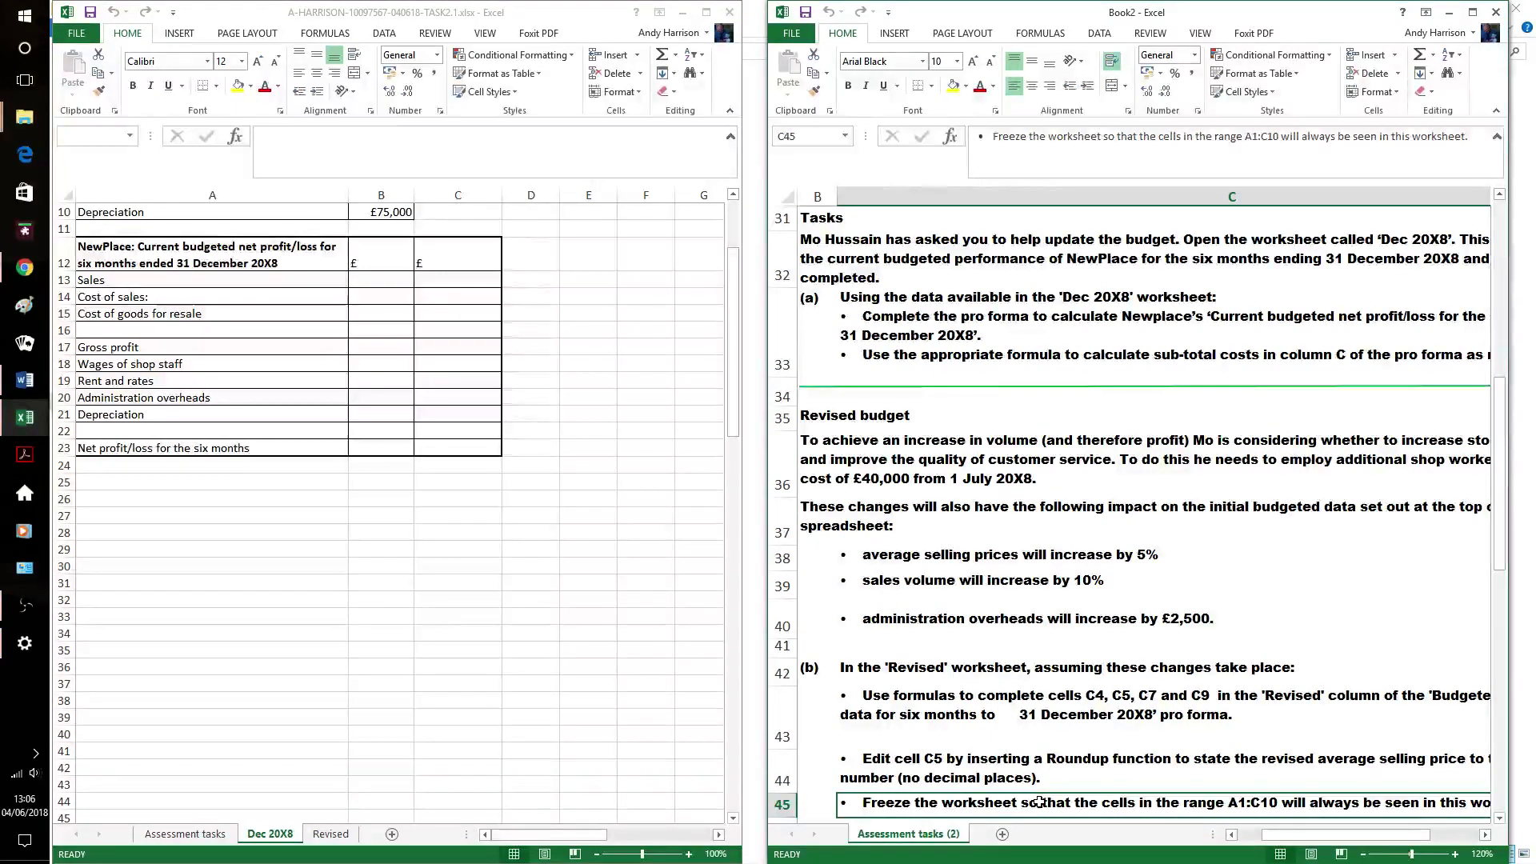
left_click_drag(1306, 834, 1328, 853)
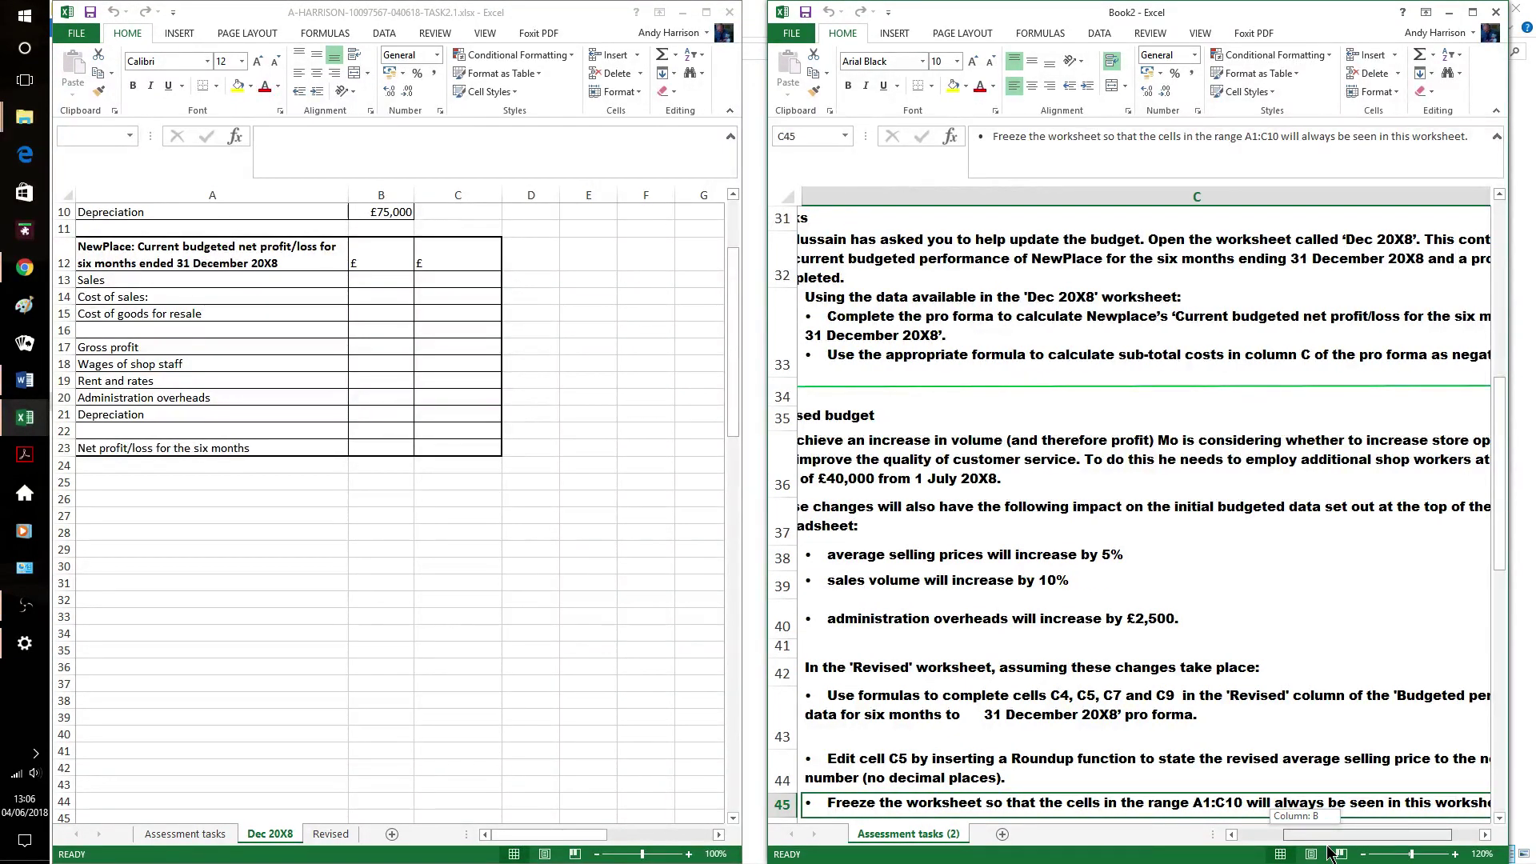
left_click_drag(1328, 853, 1282, 853)
left_click(565, 559)
scroll(563, 552, "up", 3)
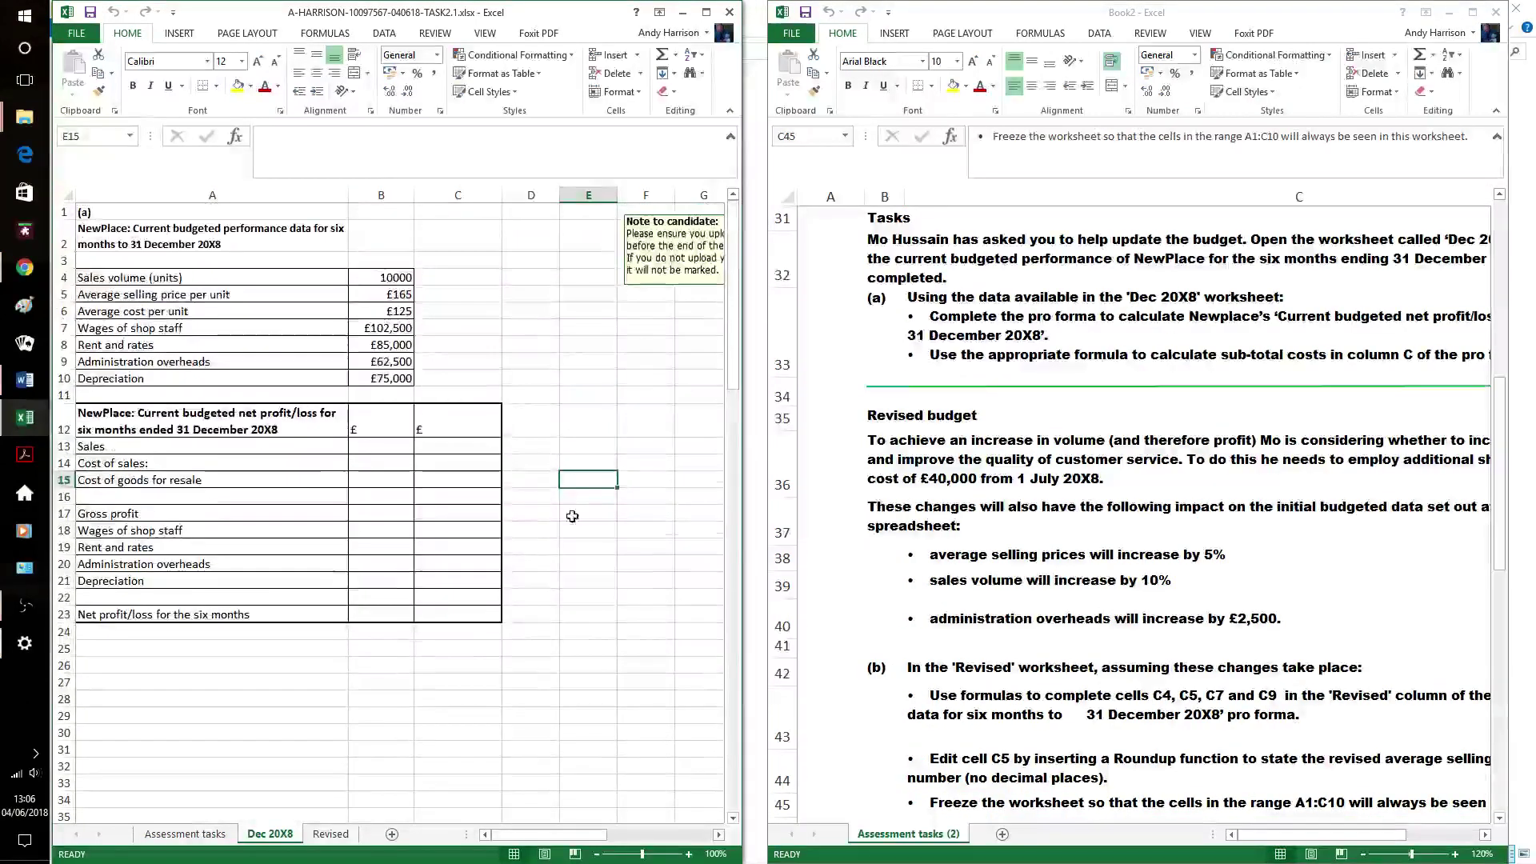
- Enter Sales =B4*B5 in C13, cost of goods =B4*B6 in C15, gross profit =C13-B15 in C17
left_click(453, 450)
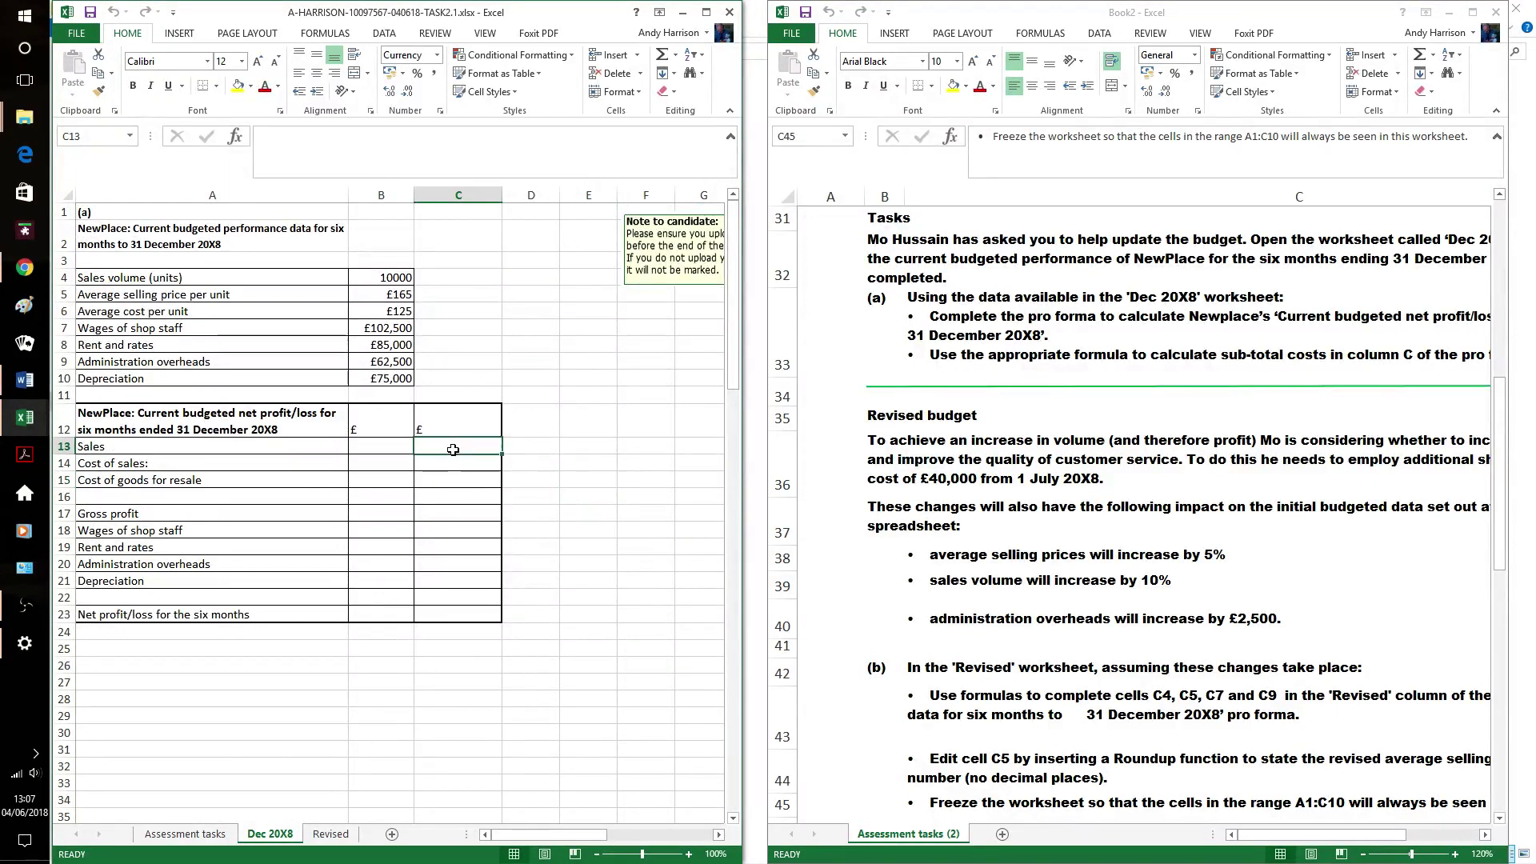
type("=")
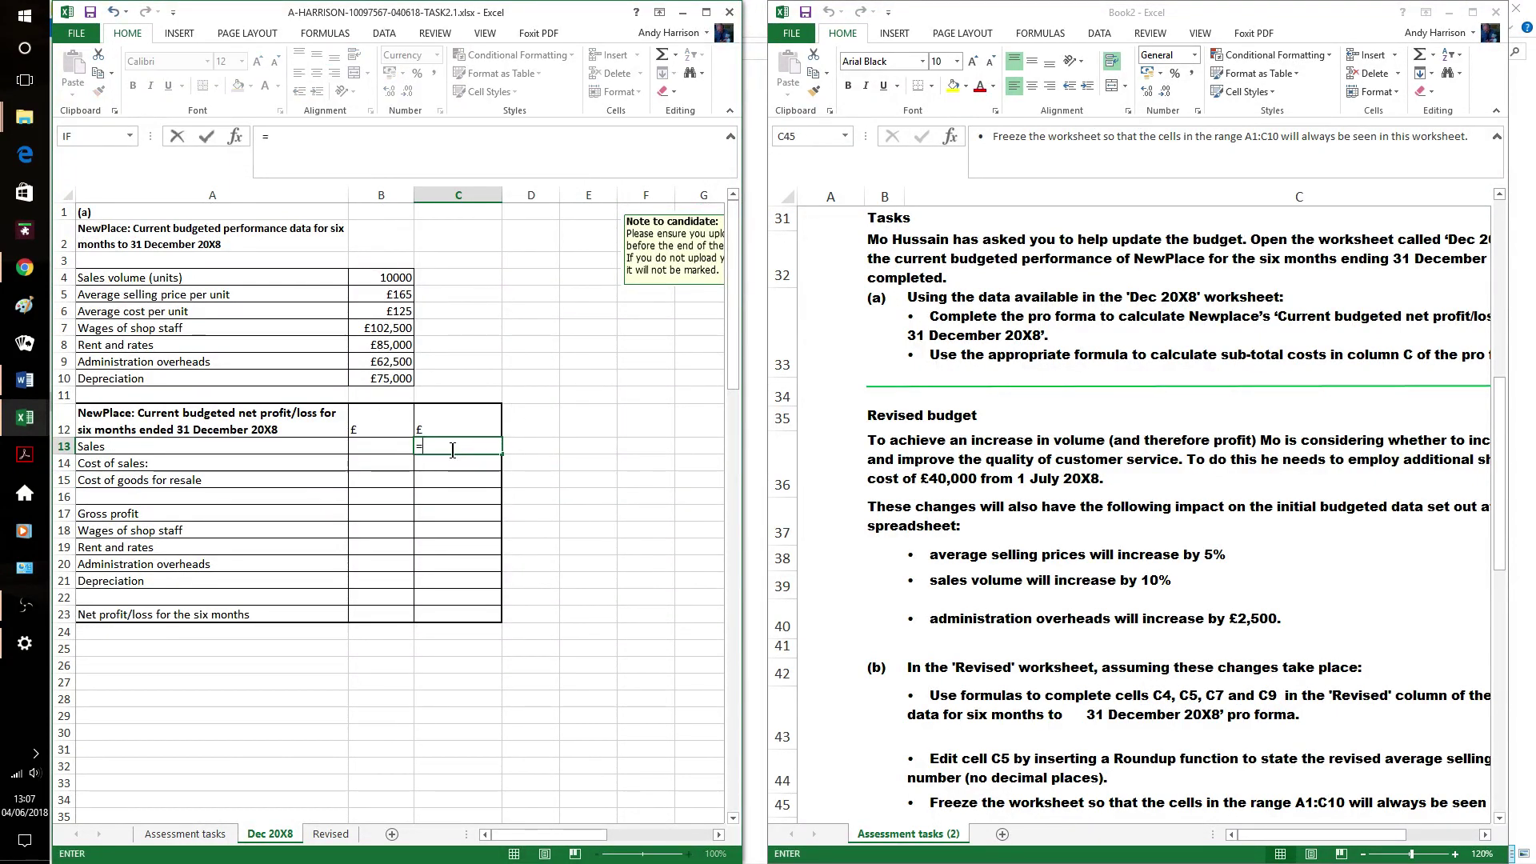
type("b4")
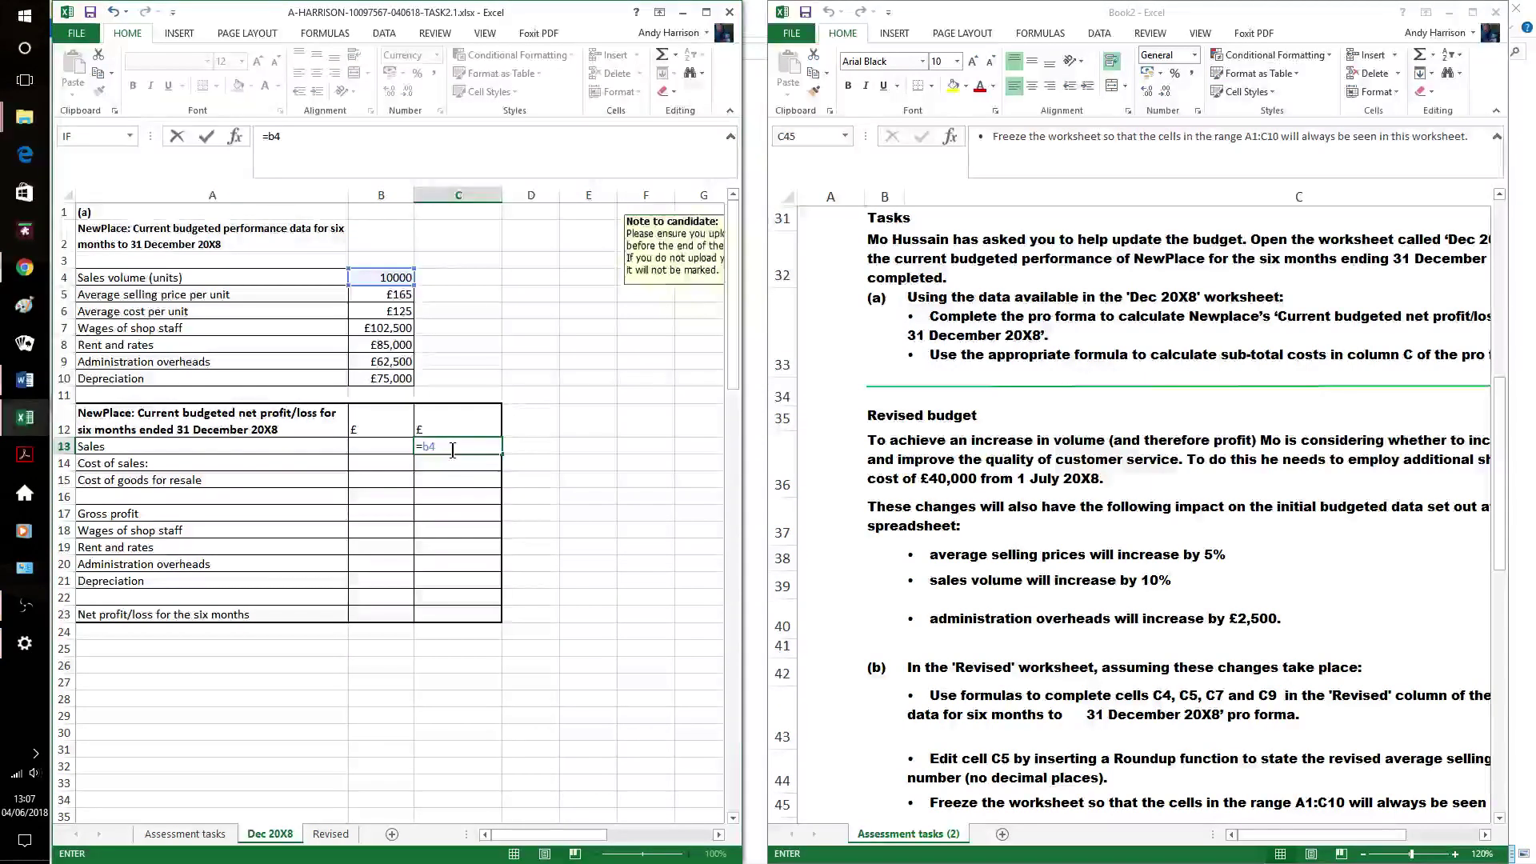
type("*b5")
key("Return")
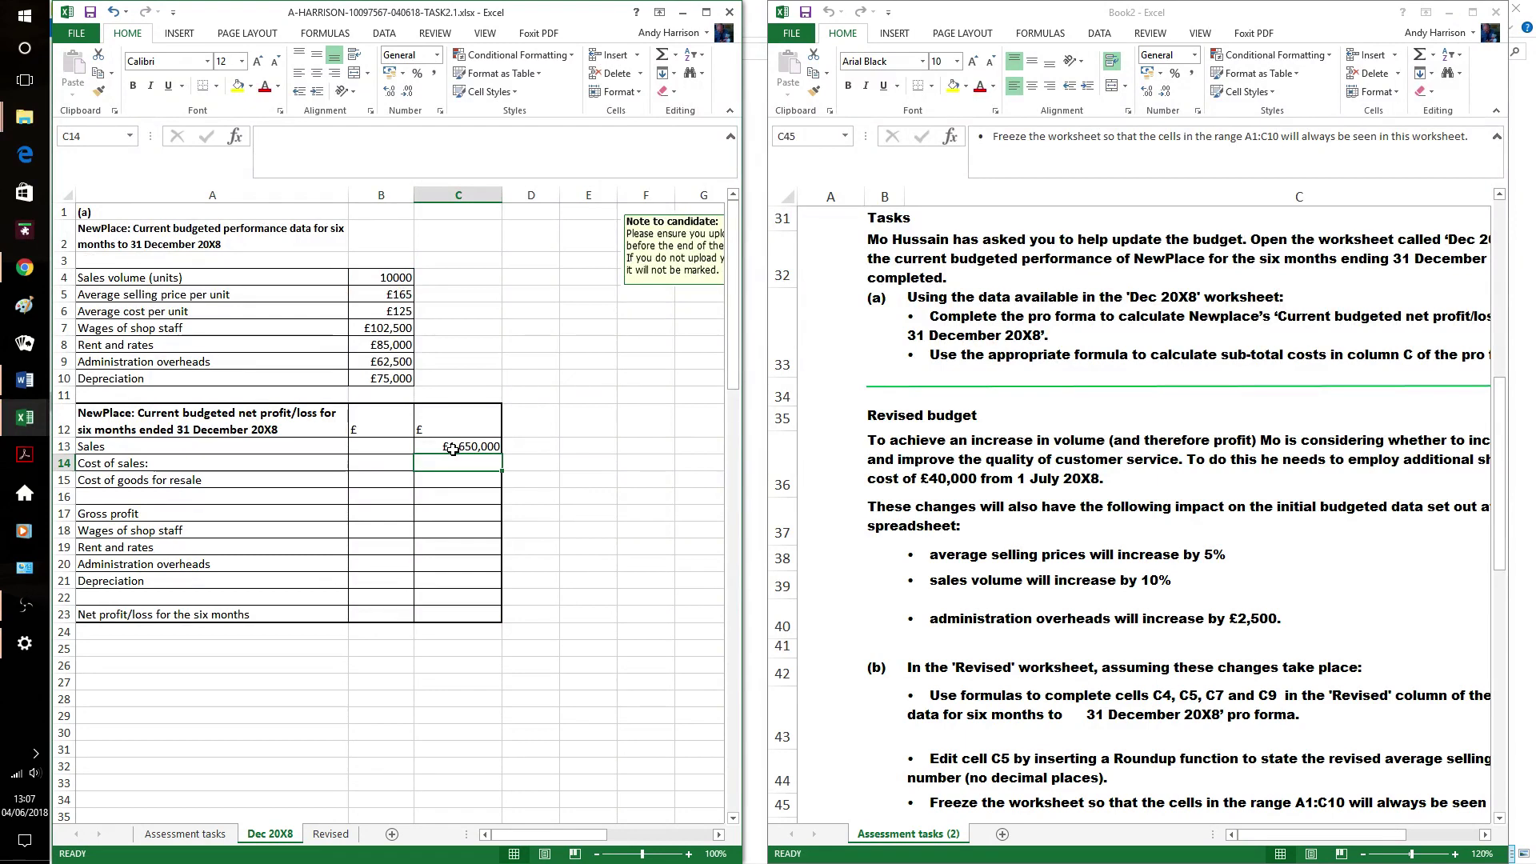
left_click(430, 482)
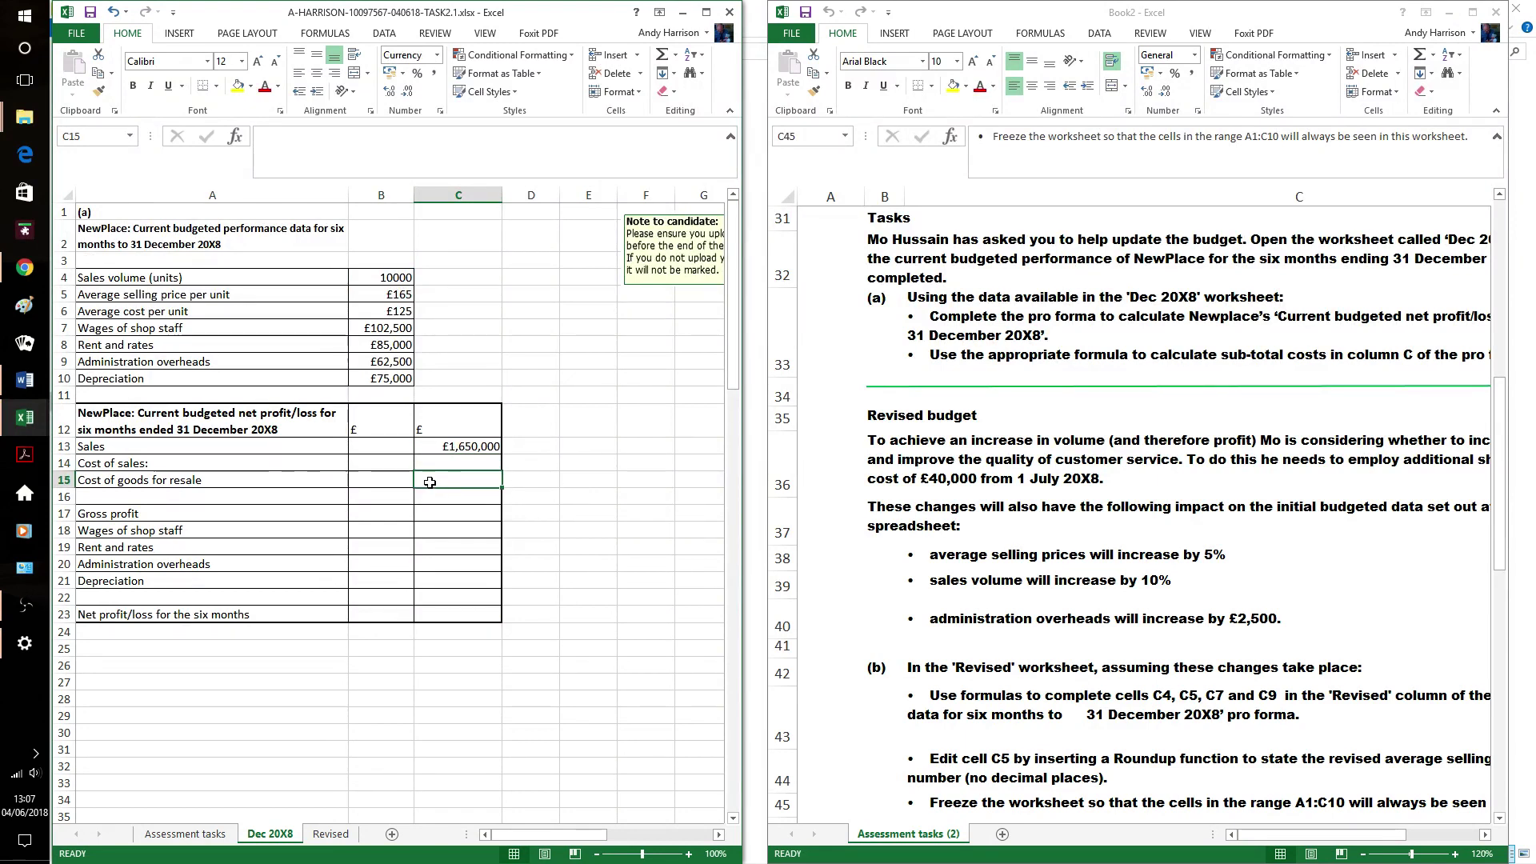
type("=")
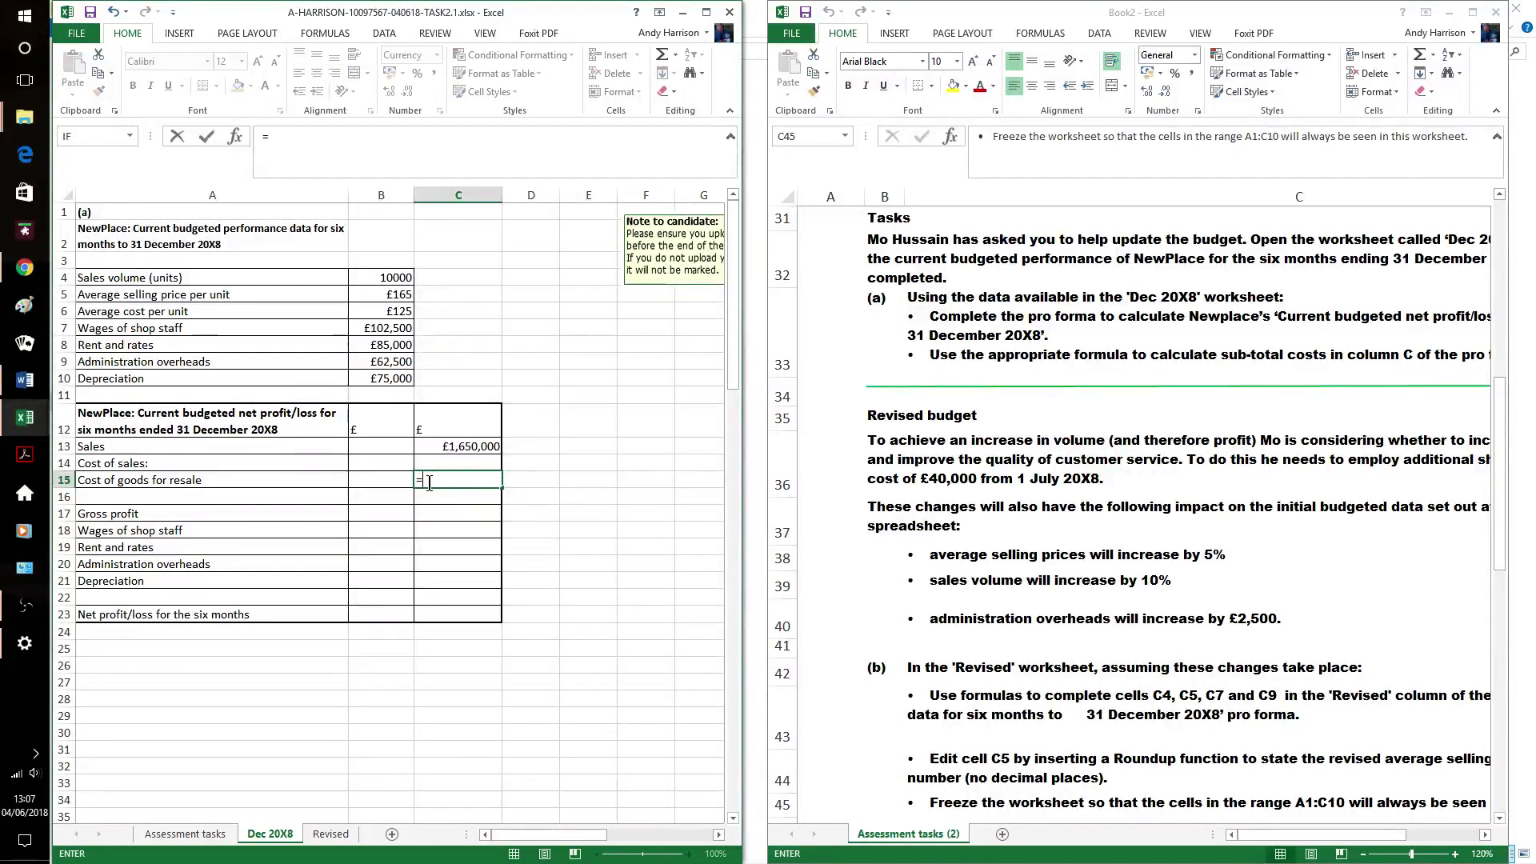
type("b4*")
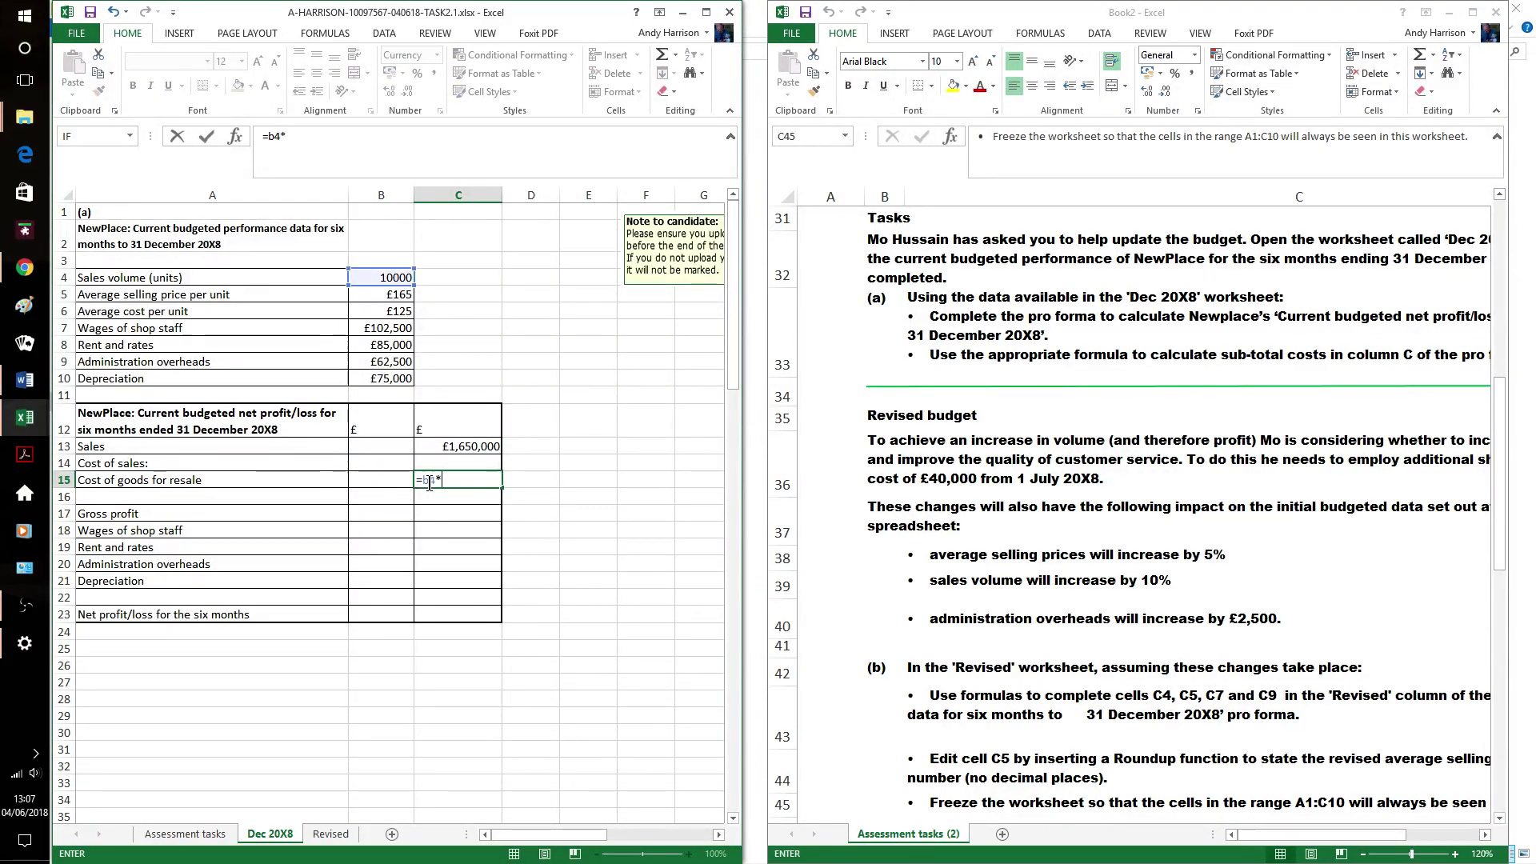
type("b6")
key("Return")
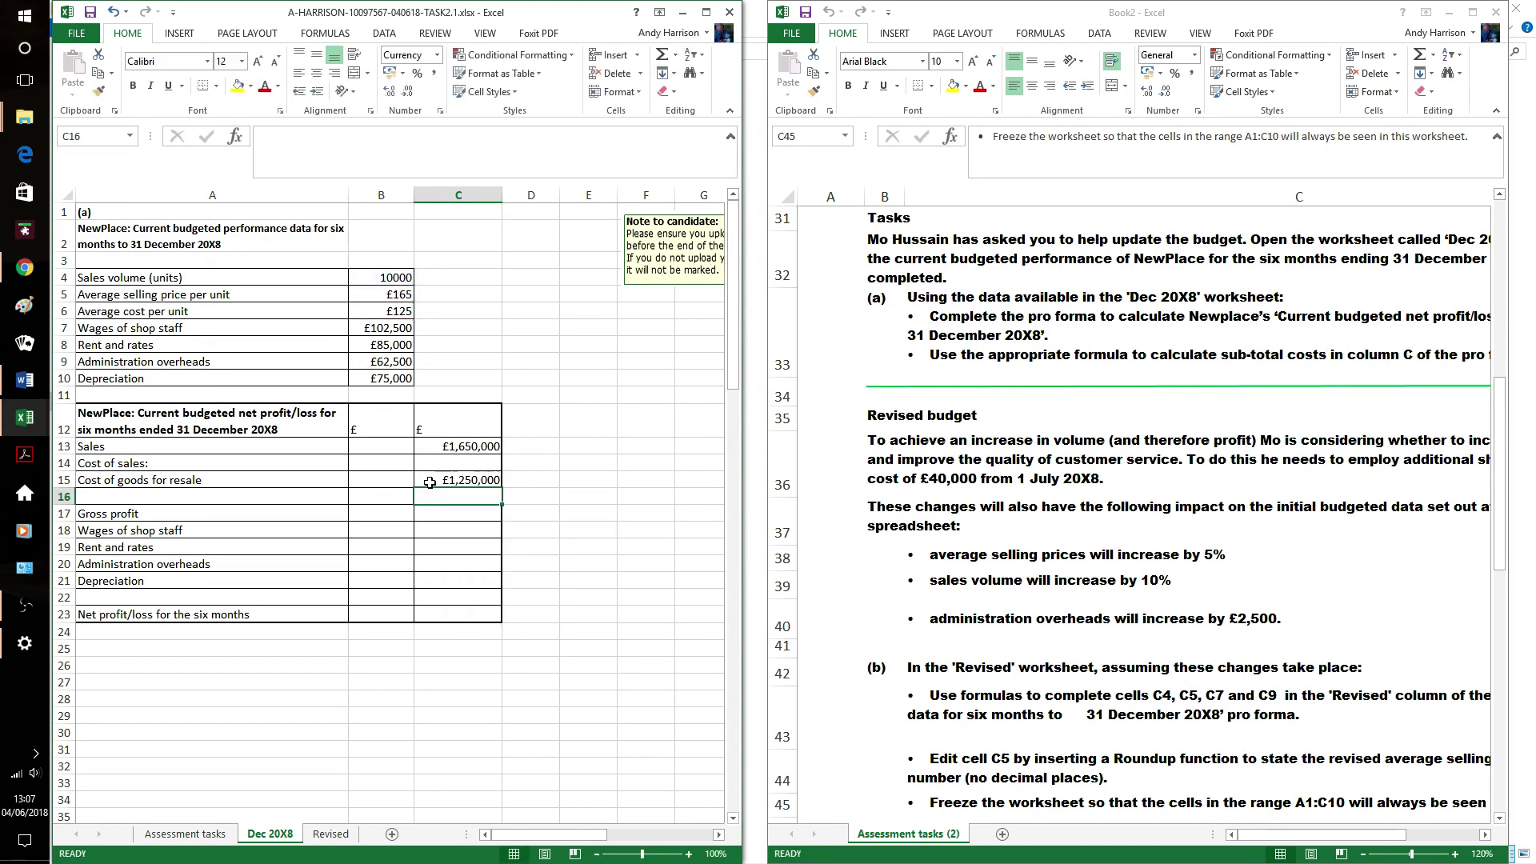
left_click(461, 512)
type("=")
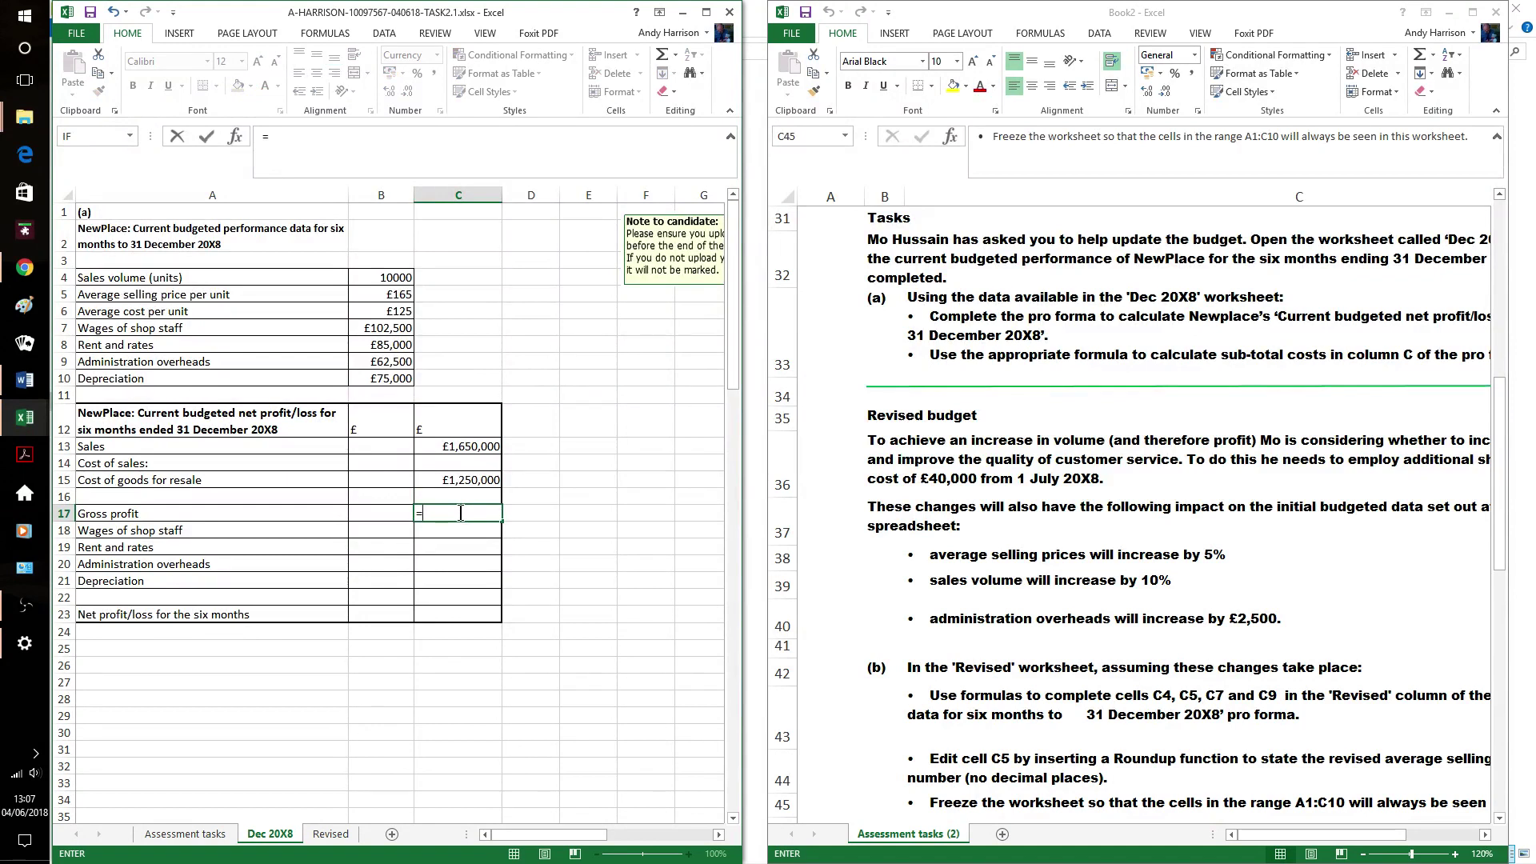
type("c")
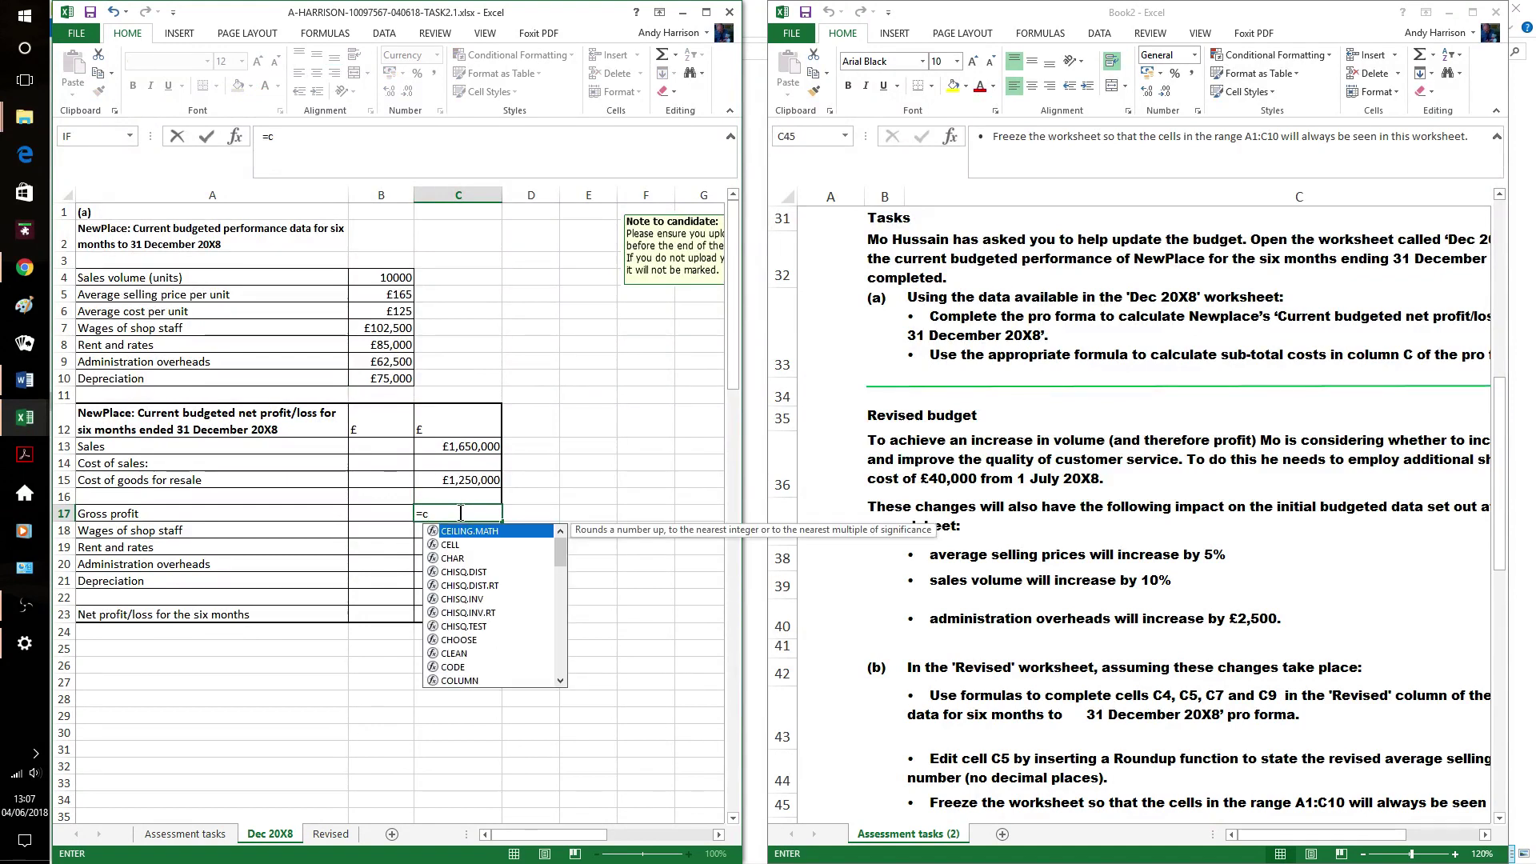
type("13")
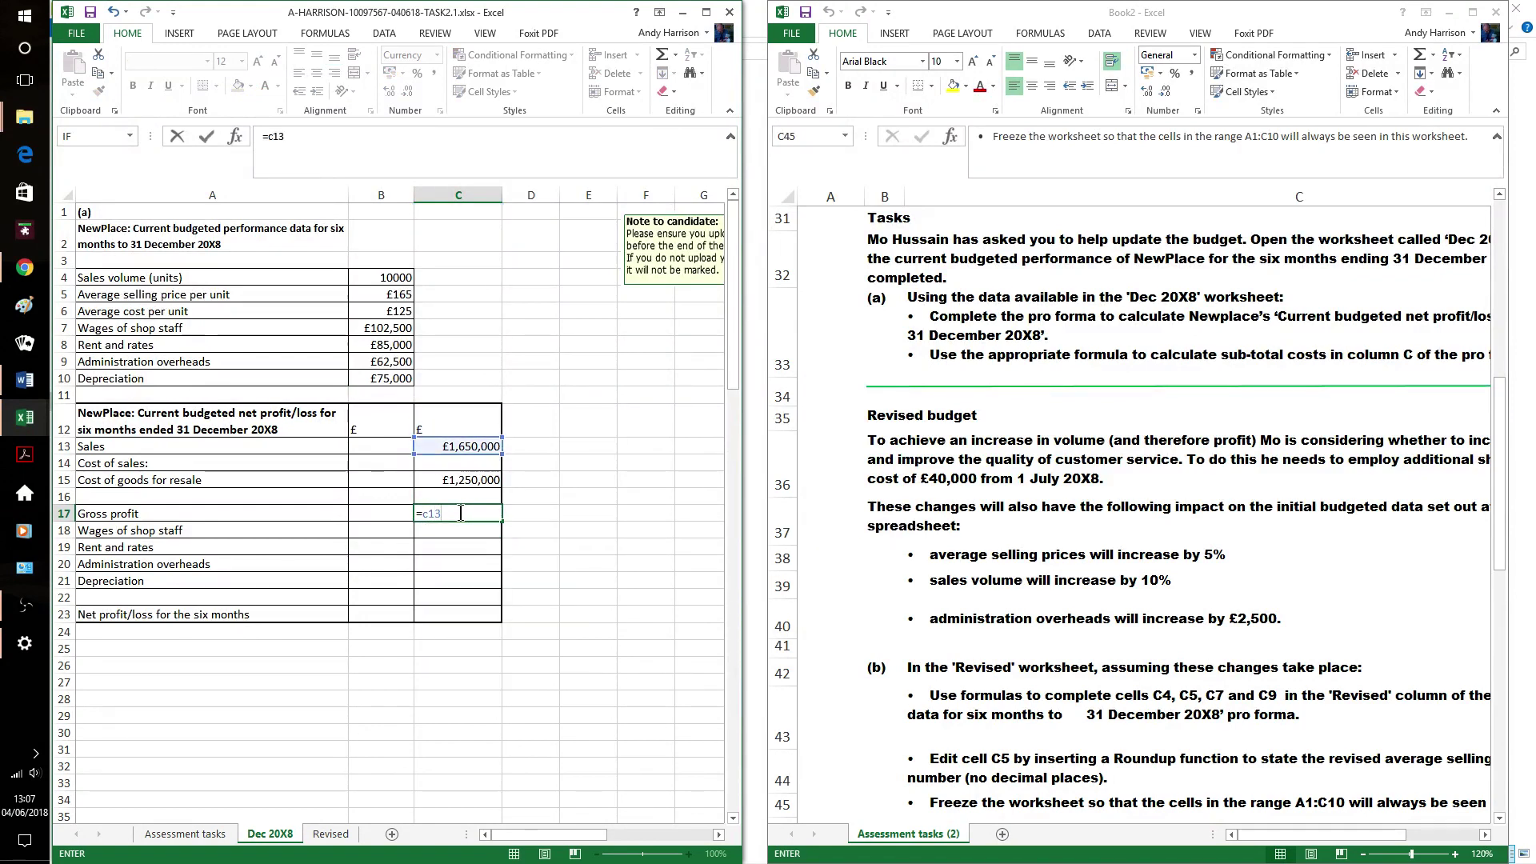
type("-b1")
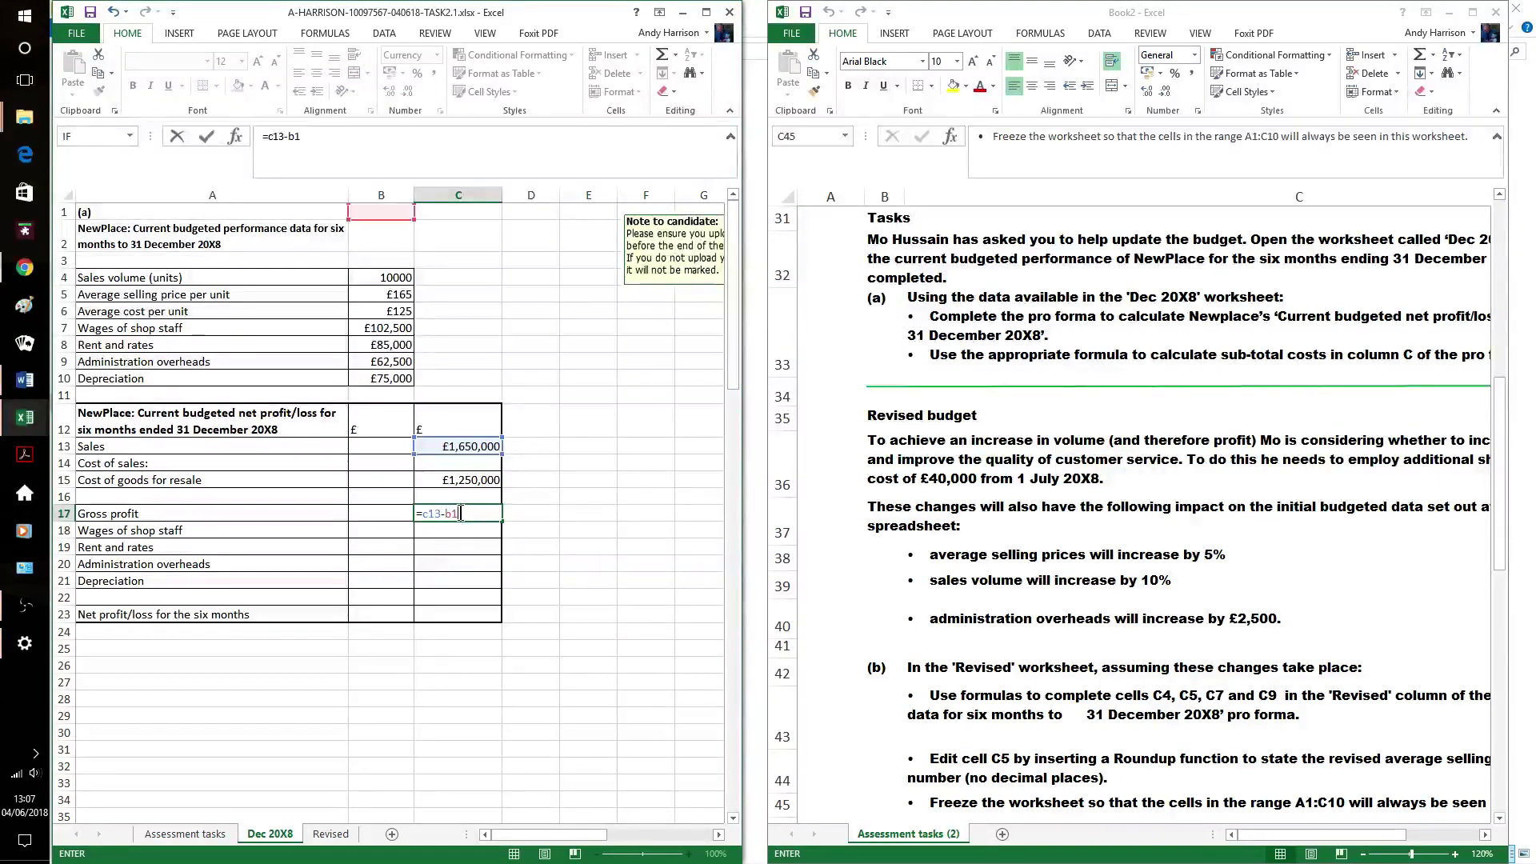
type("5")
key("Return")
left_click_drag(640, 563, 651, 569)
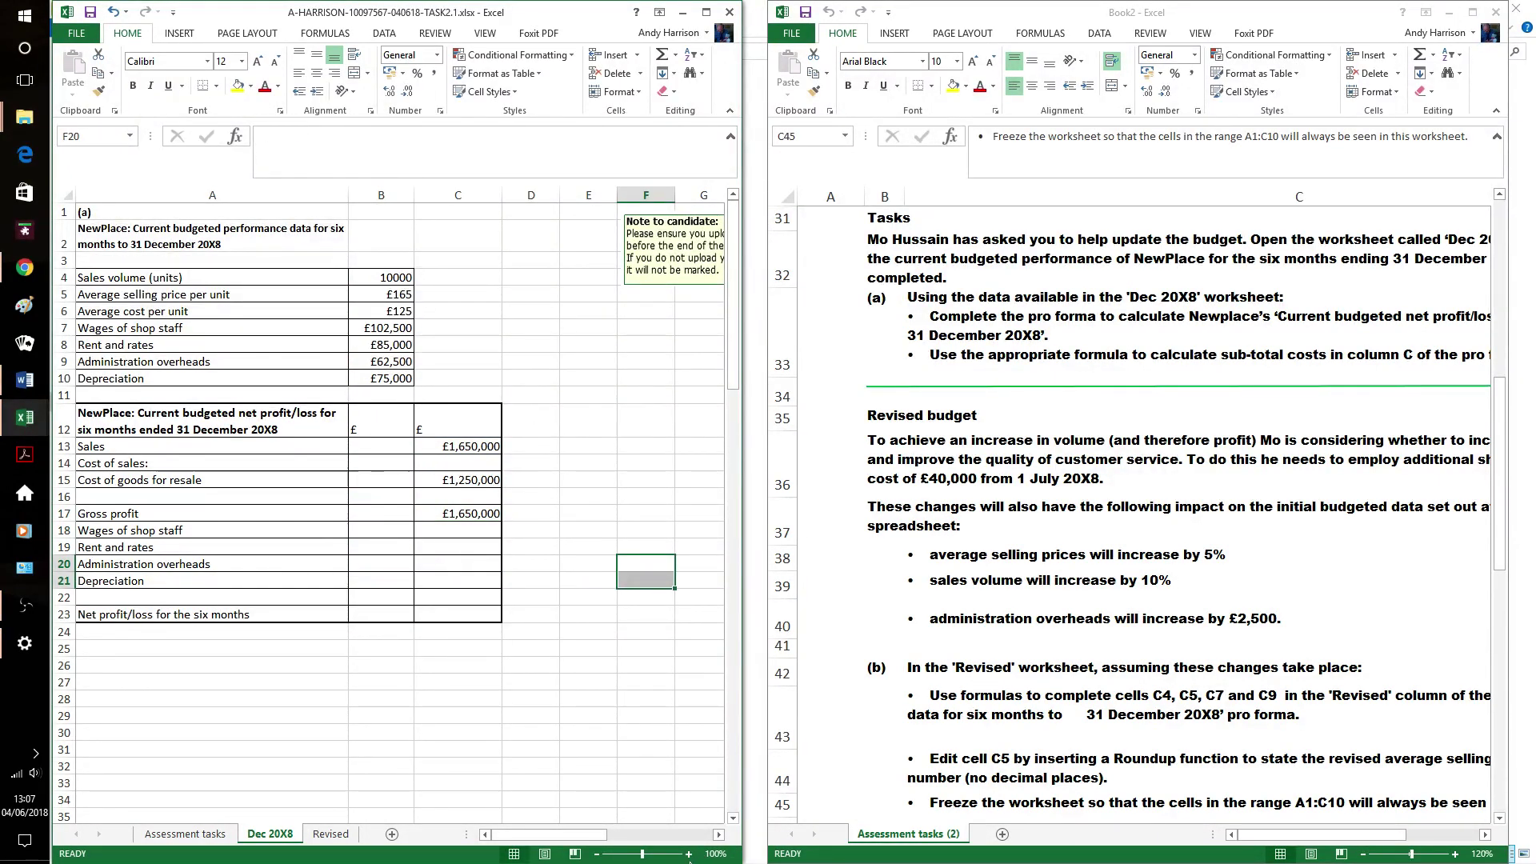
scroll(665, 859, "up", 3)
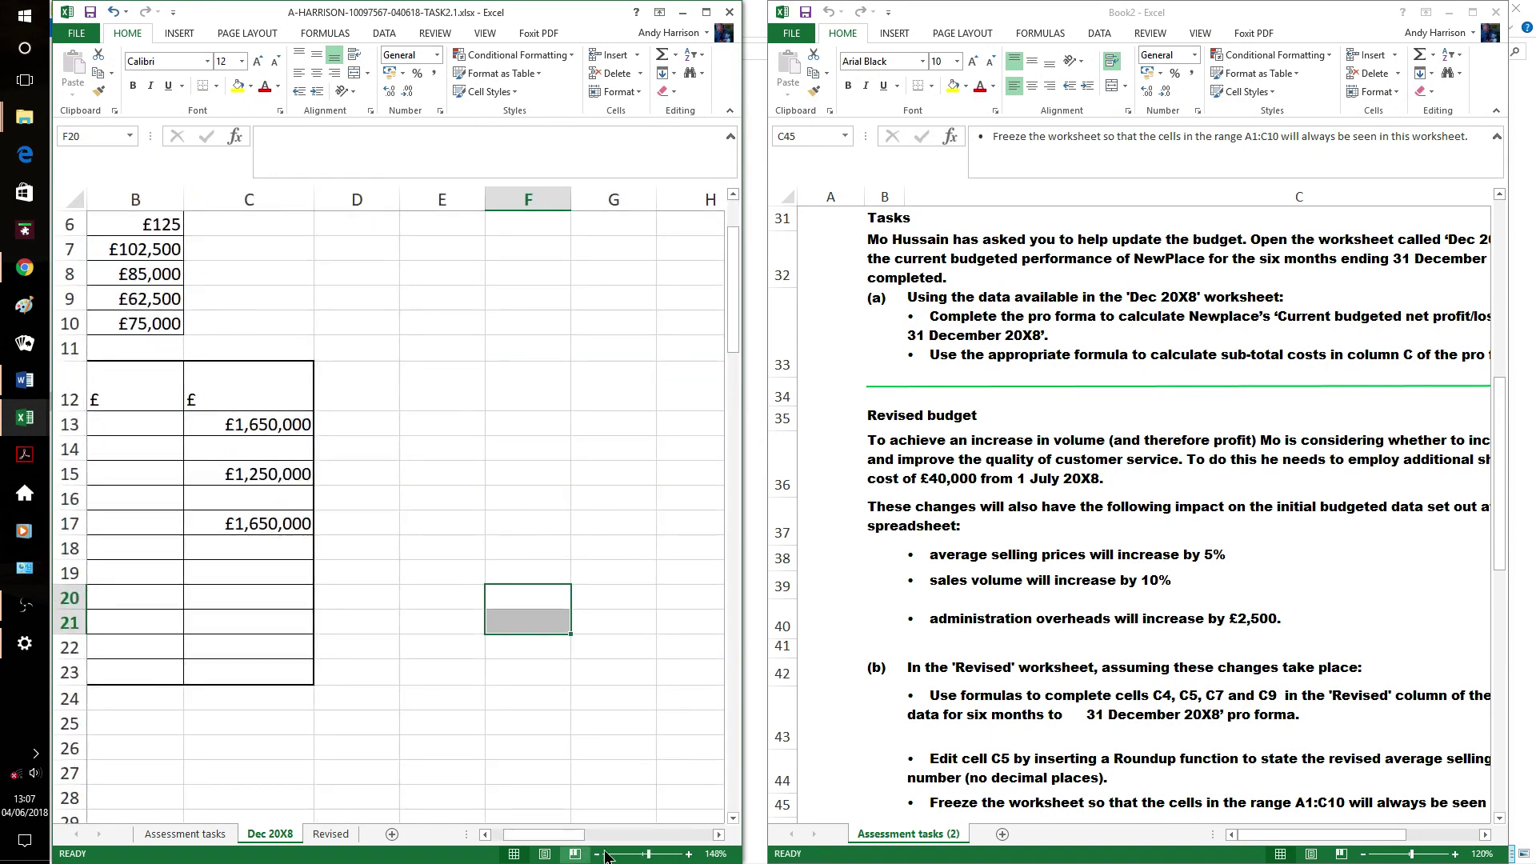
scroll(546, 850, "right", 3)
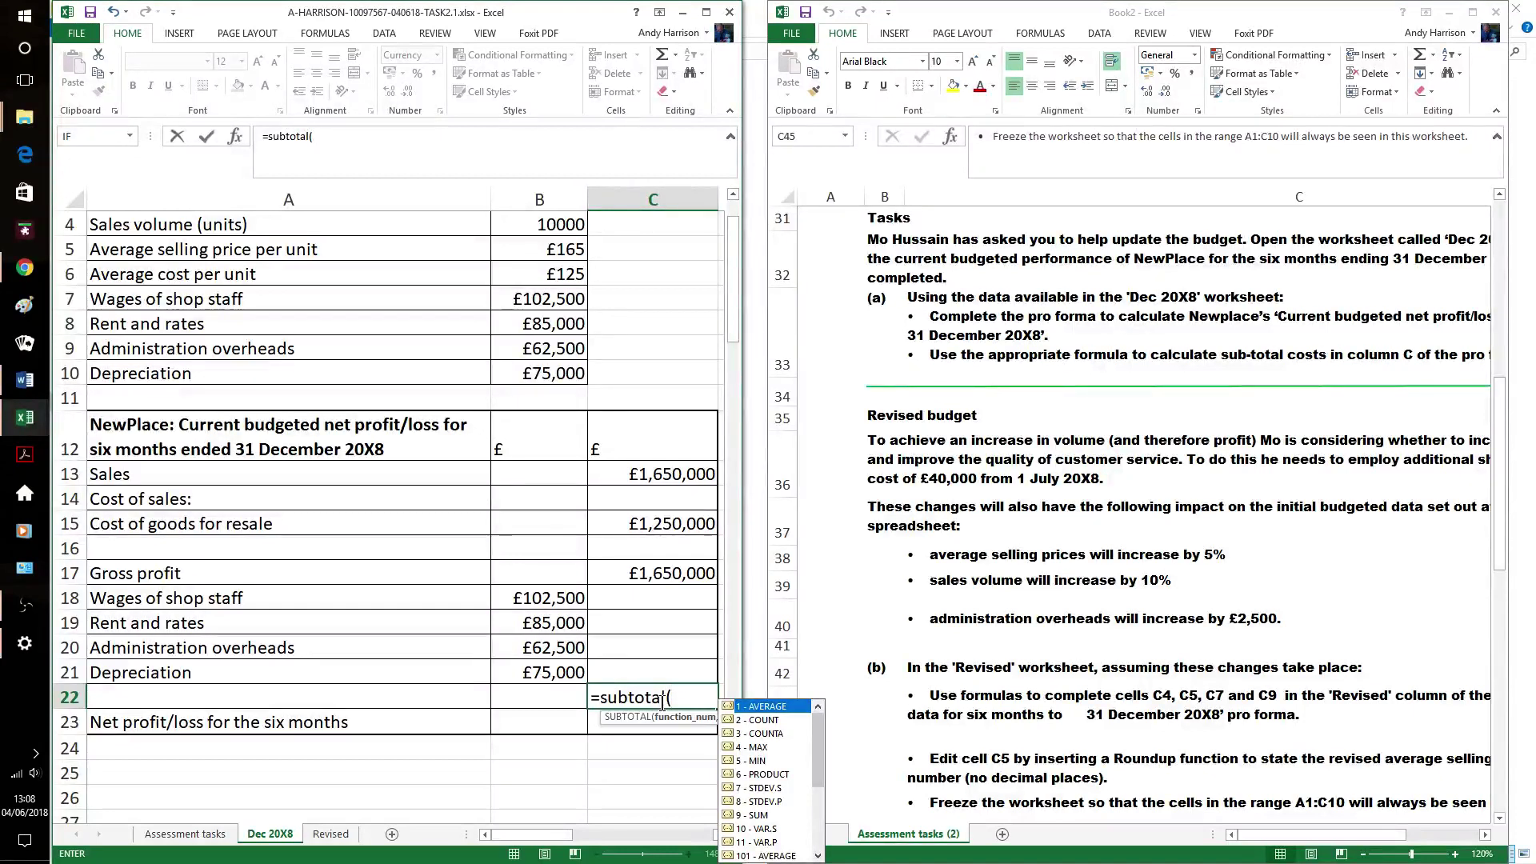
- Finish =SUBTOTAL(9,B18:B21) in C22 and check the task (a) instructions on row 33
type("9")
type(",")
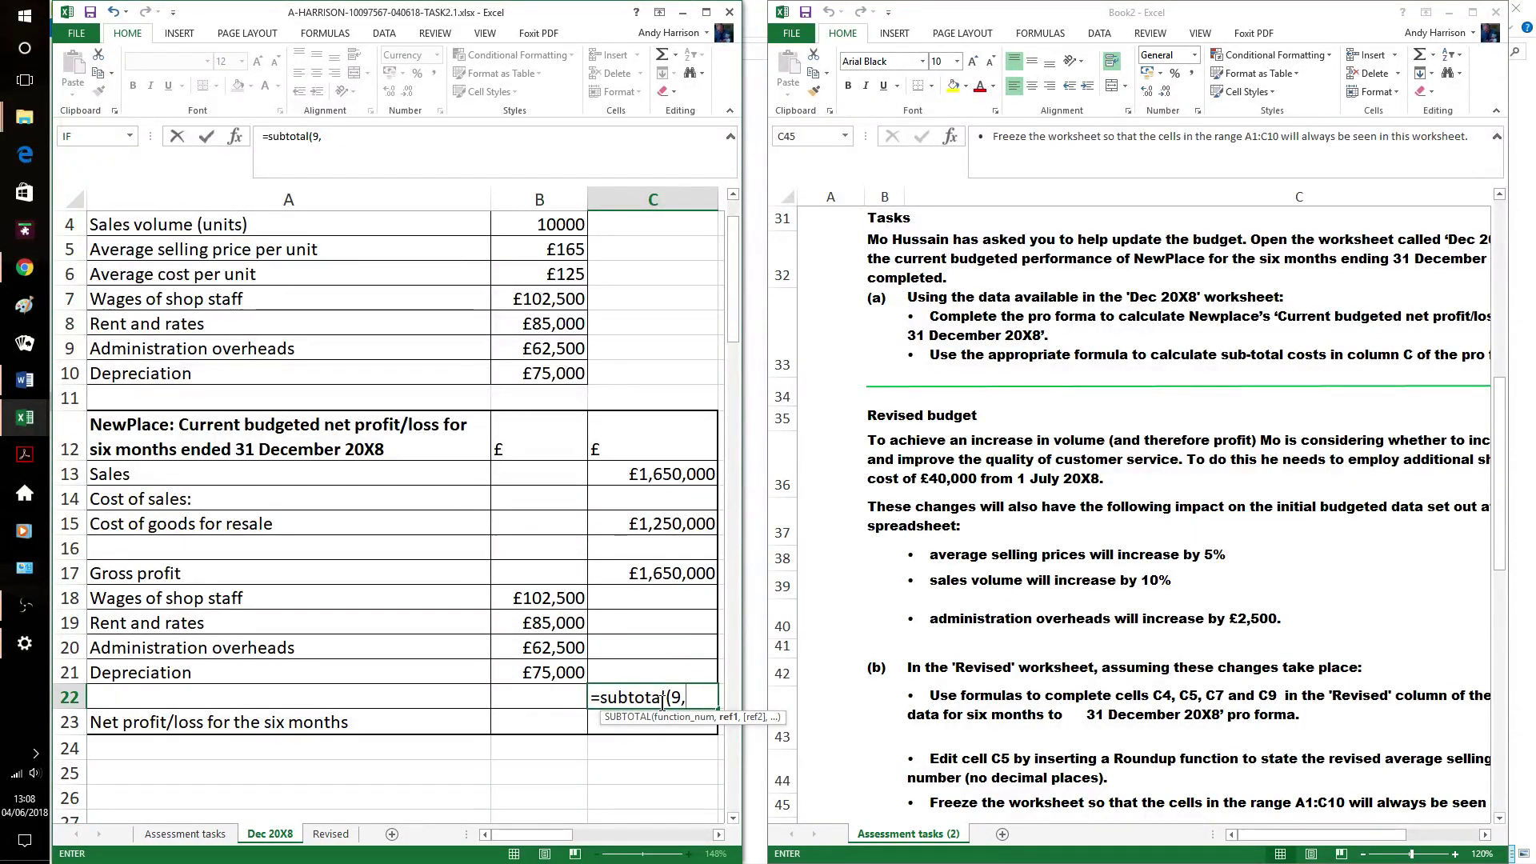
type("b18")
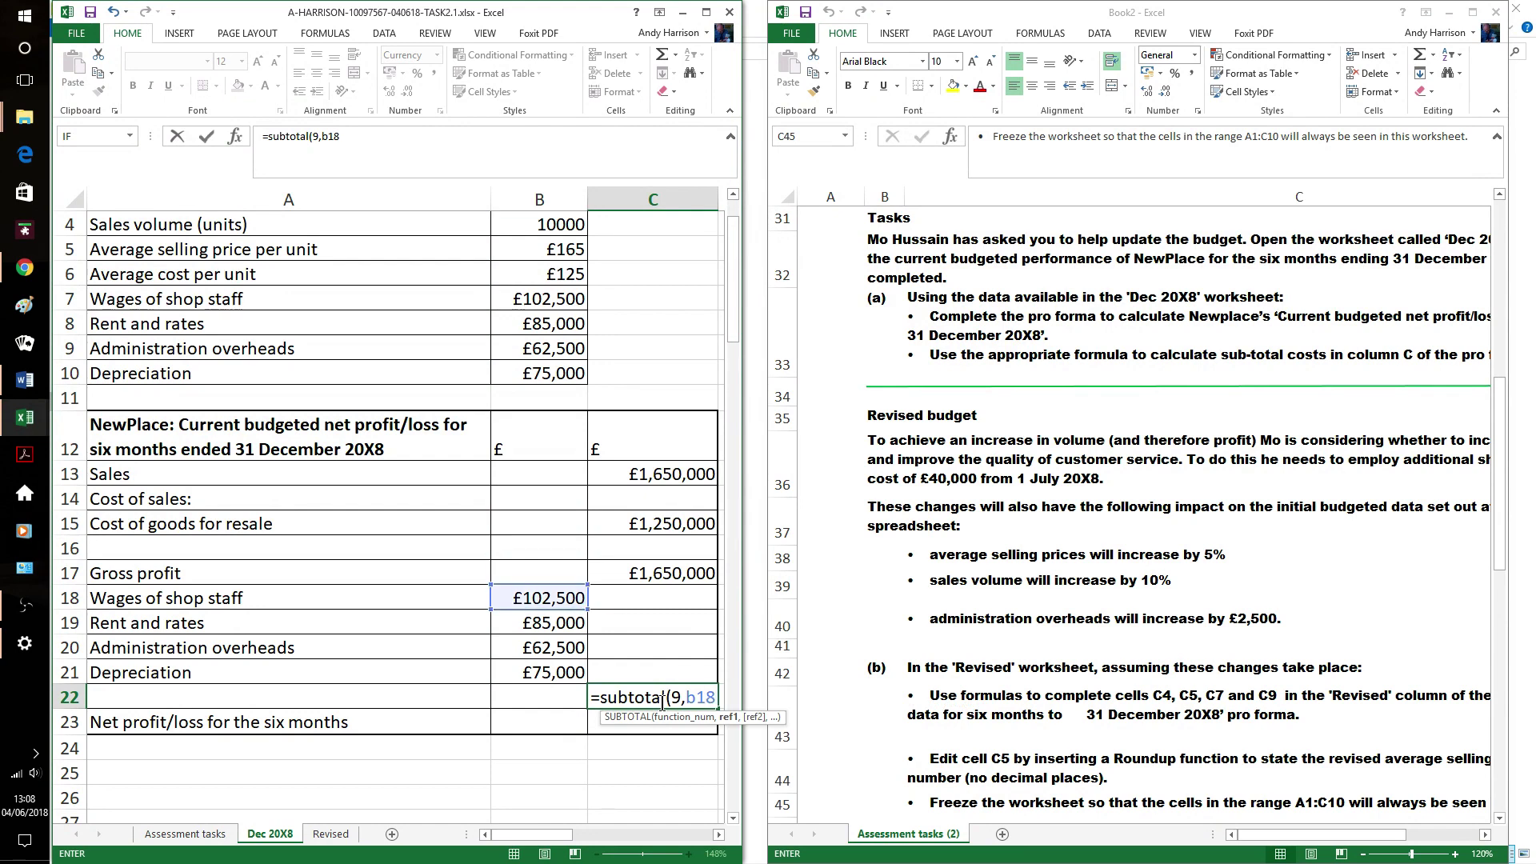
type(":b21")
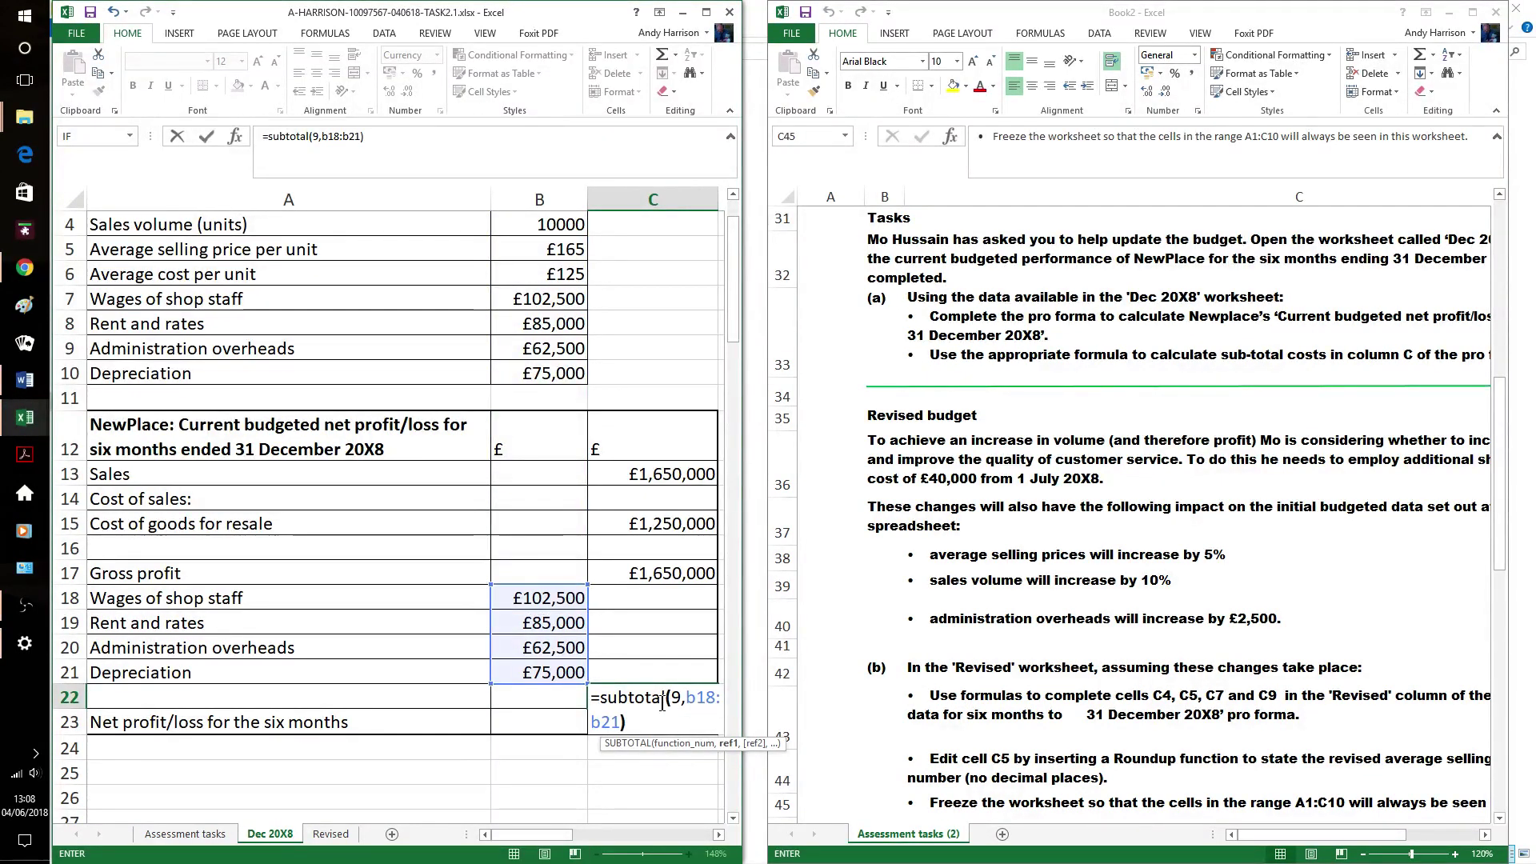
key("Return")
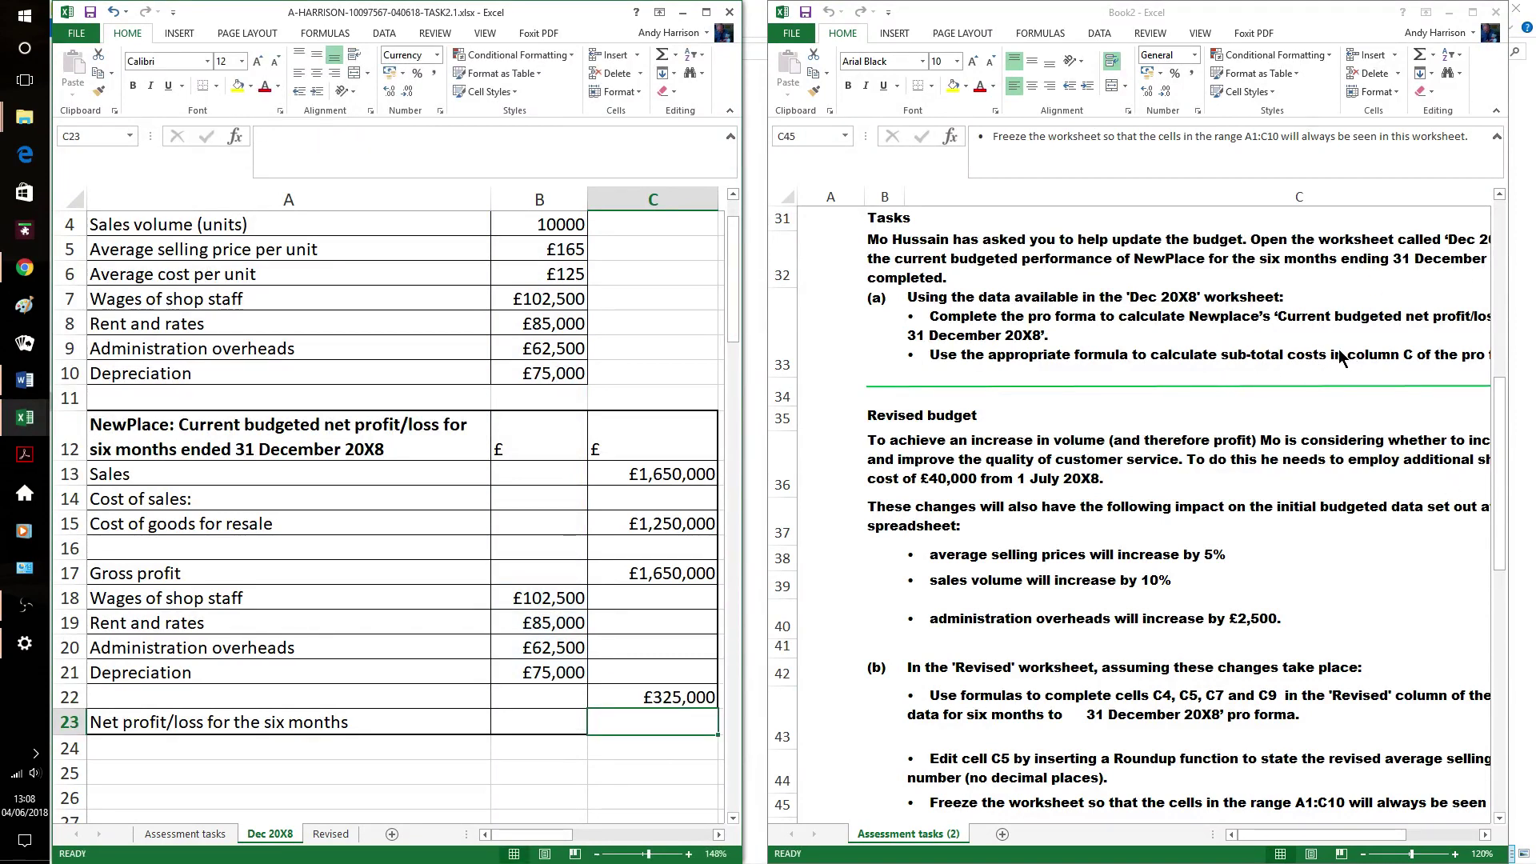
left_click(1348, 841)
left_click_drag(1348, 841, 1407, 839)
left_click(1483, 835)
left_click(1484, 835)
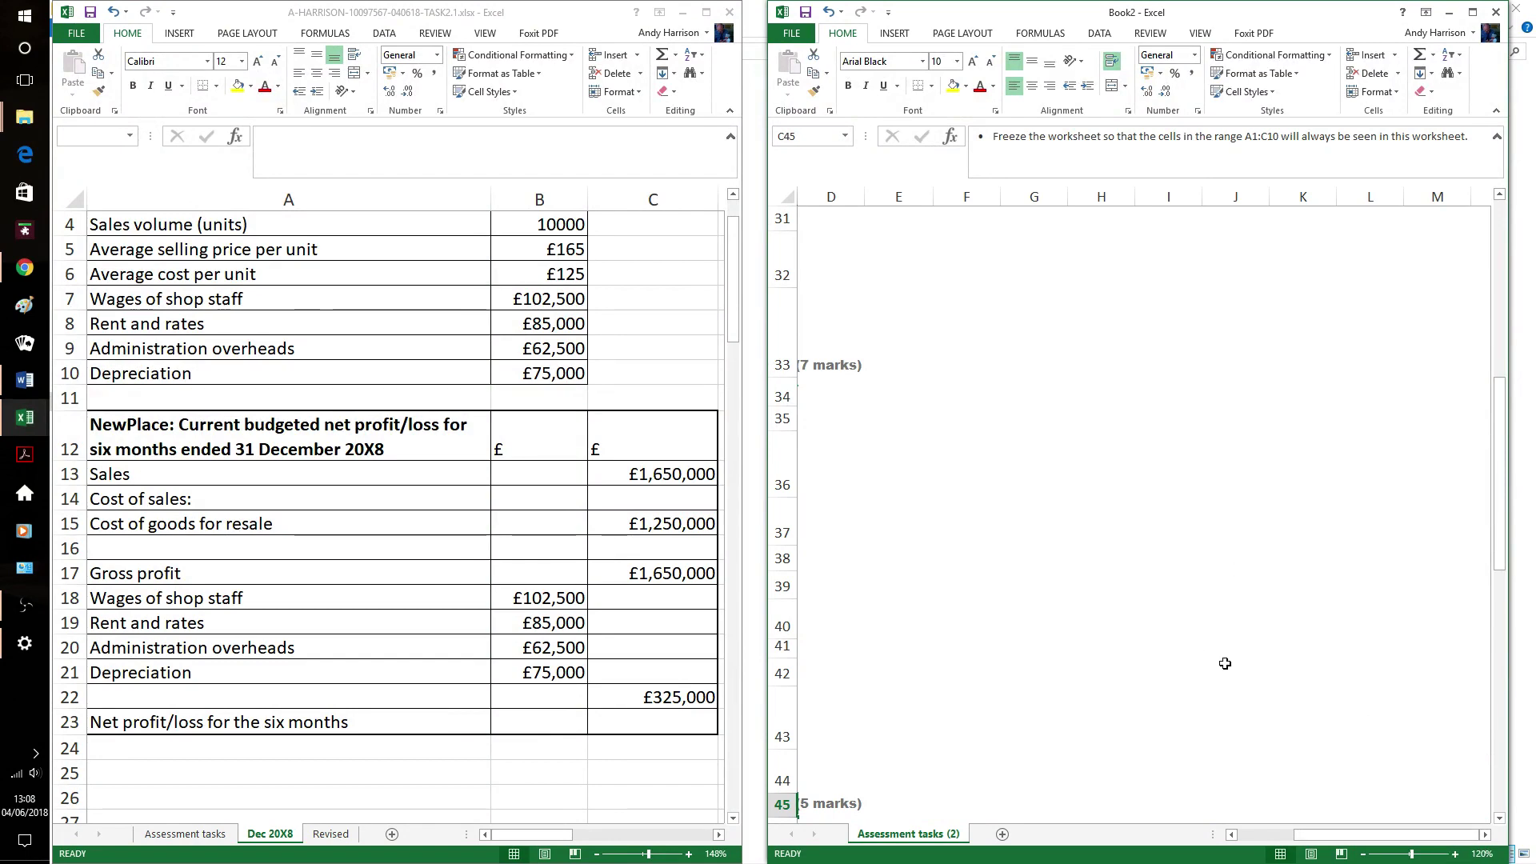
left_click(936, 373)
key("Left")
key("Left")
key("Left")
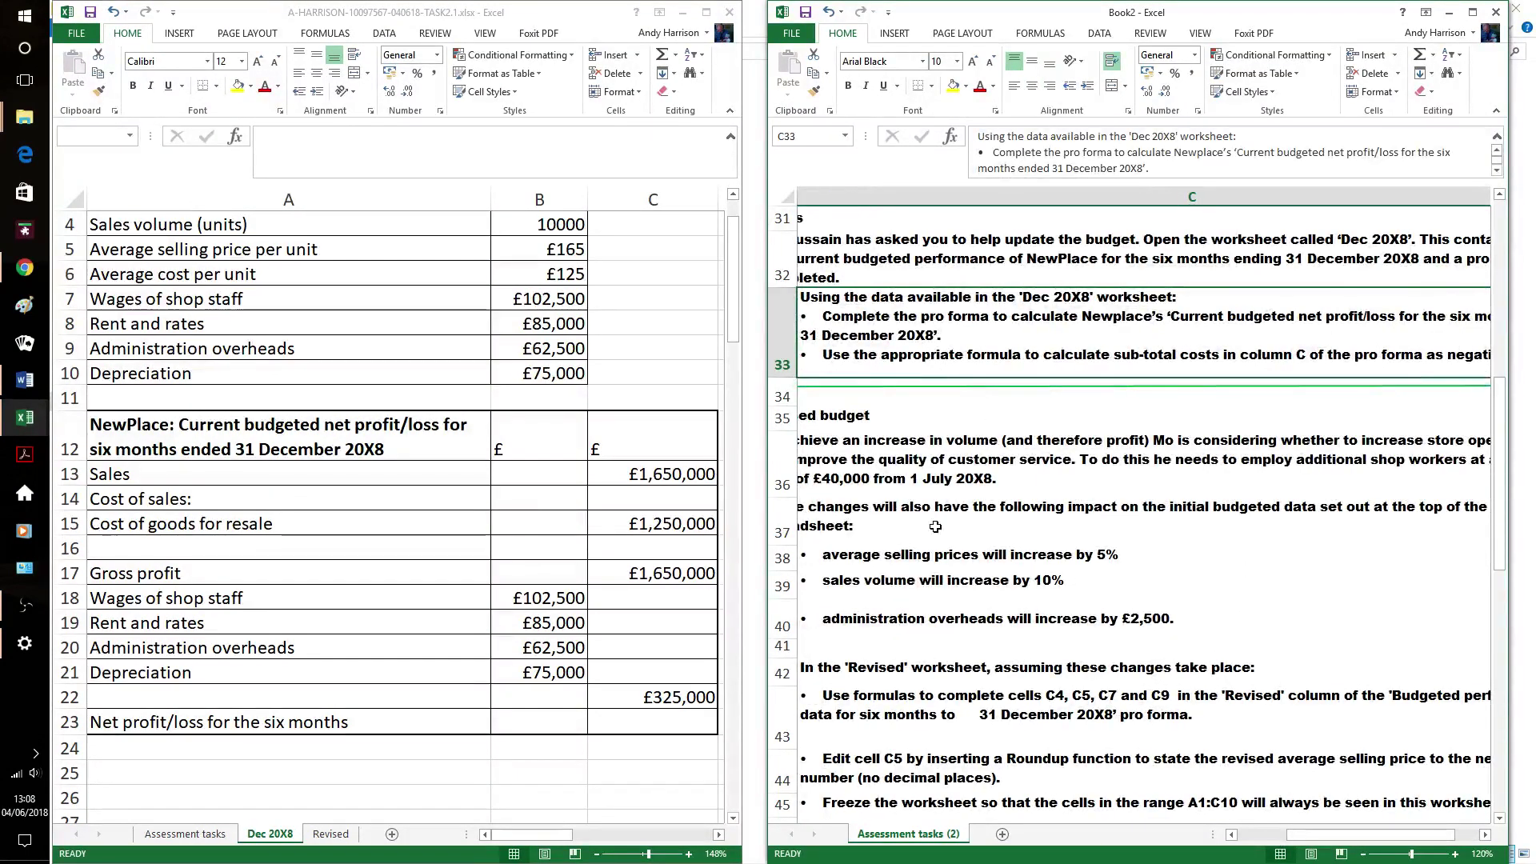
- Change C22 to =0-(SUBTOTAL(9,B18:B21)) so overheads show as -£325,000
left_click(672, 689)
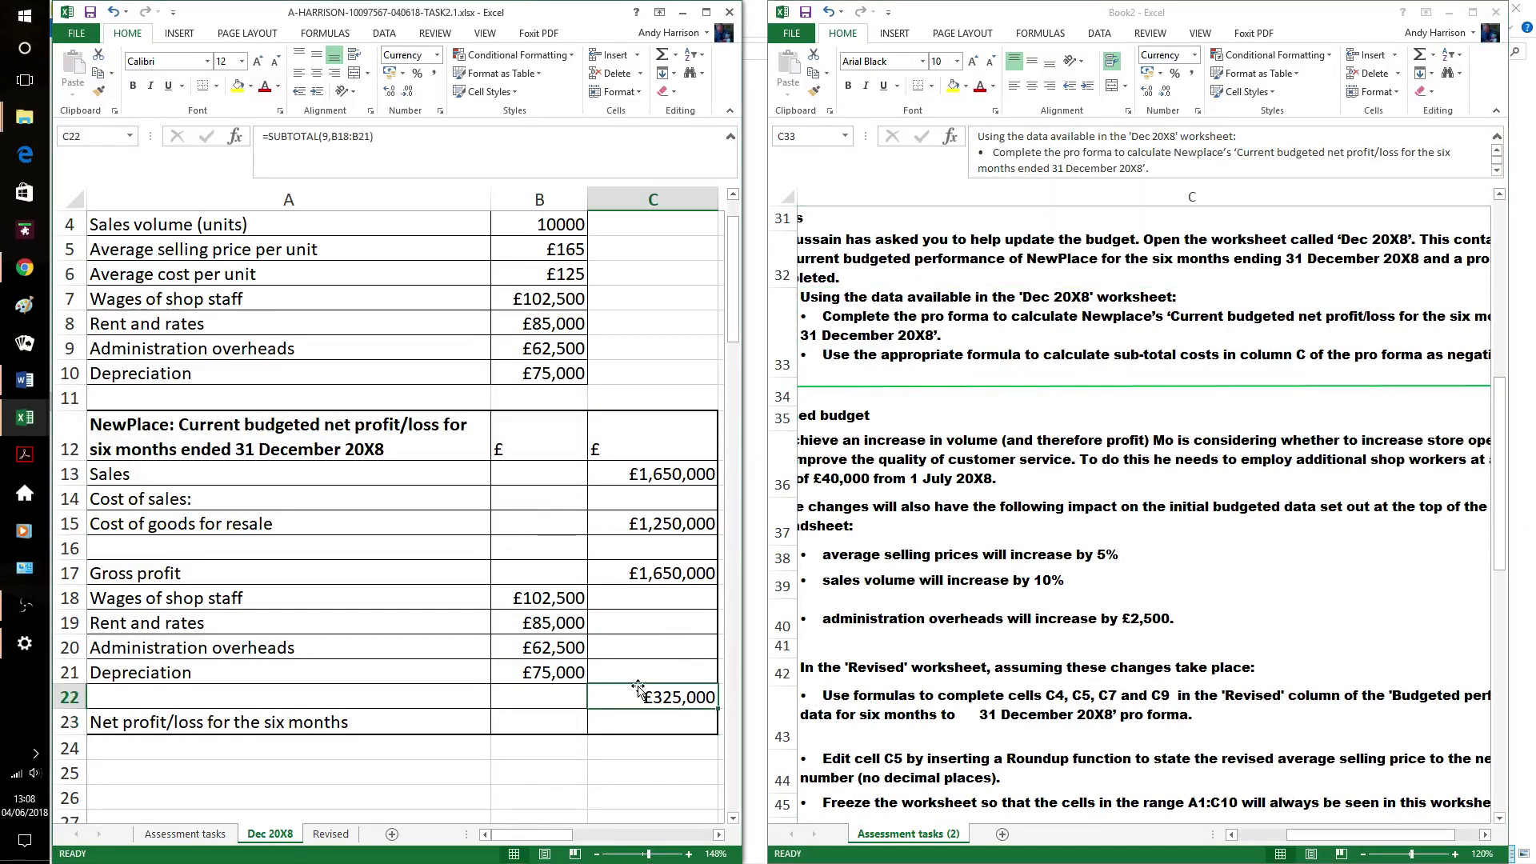
left_click(271, 137)
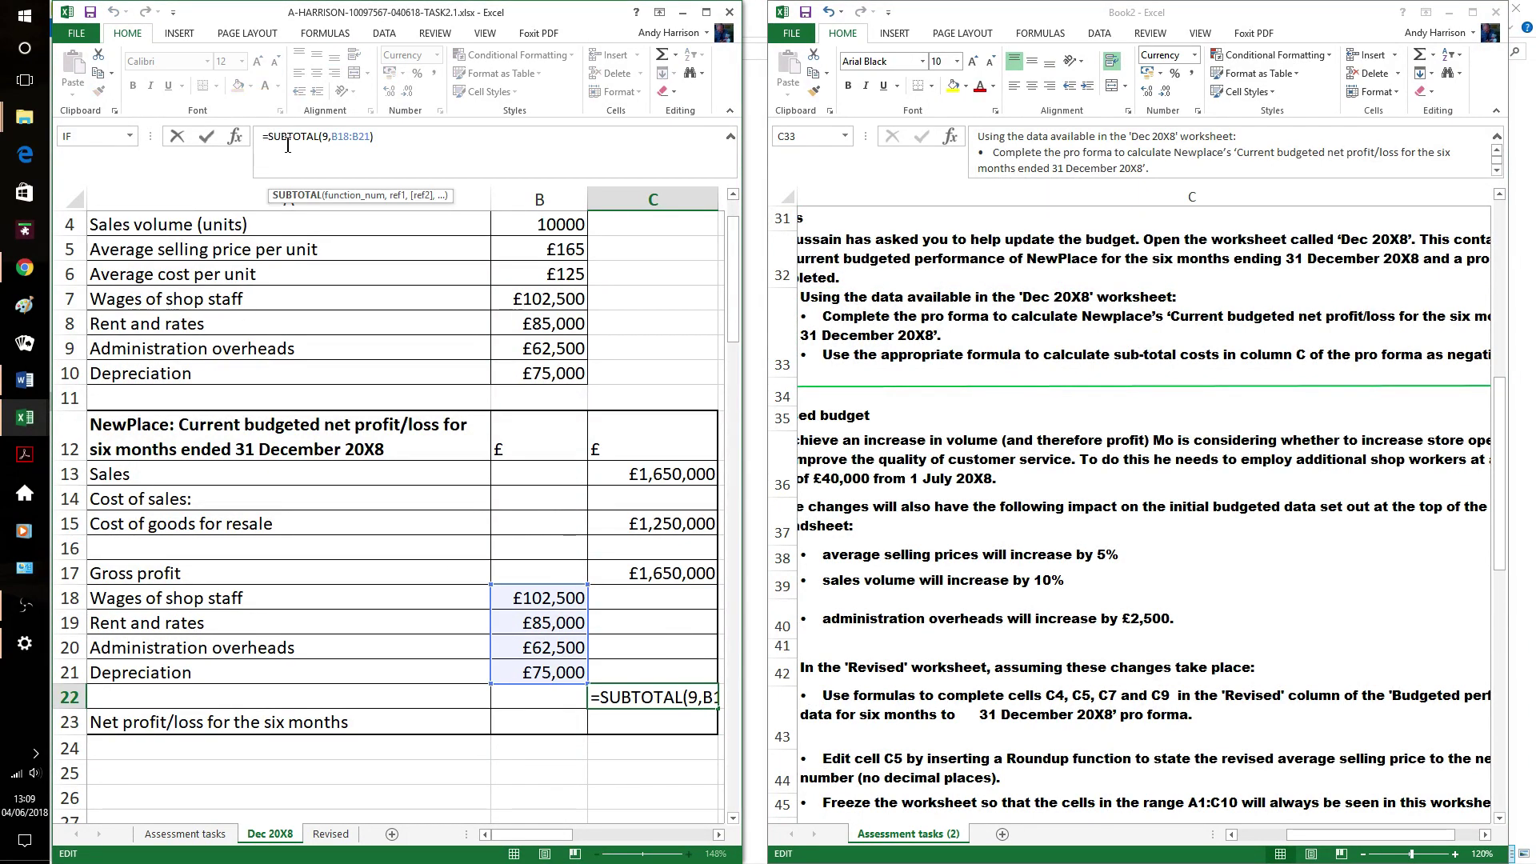
key("Home")
type("0-(")
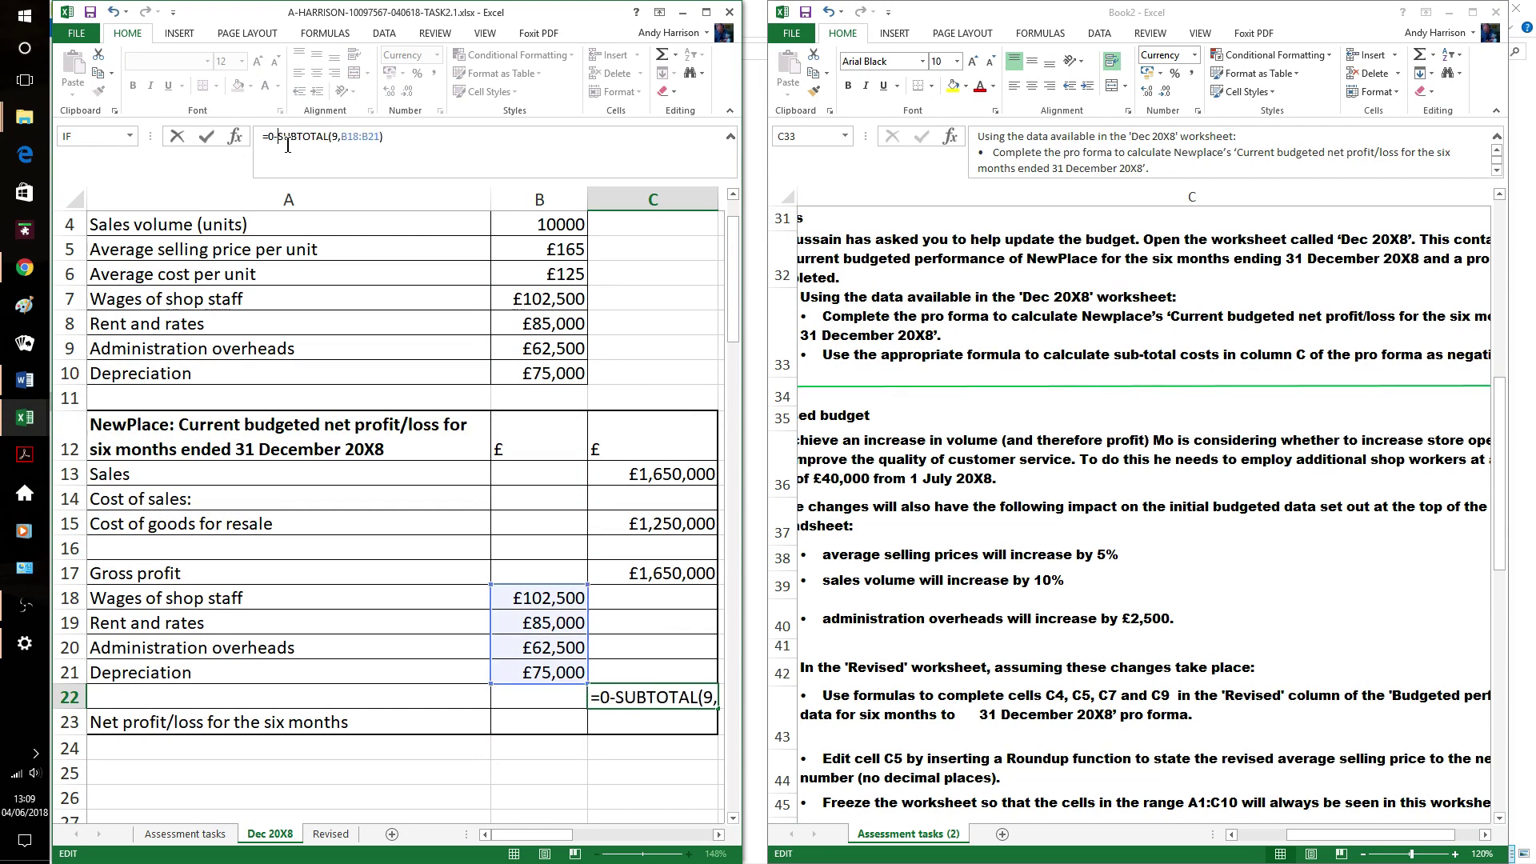
left_click(390, 137)
type(")")
key("Return")
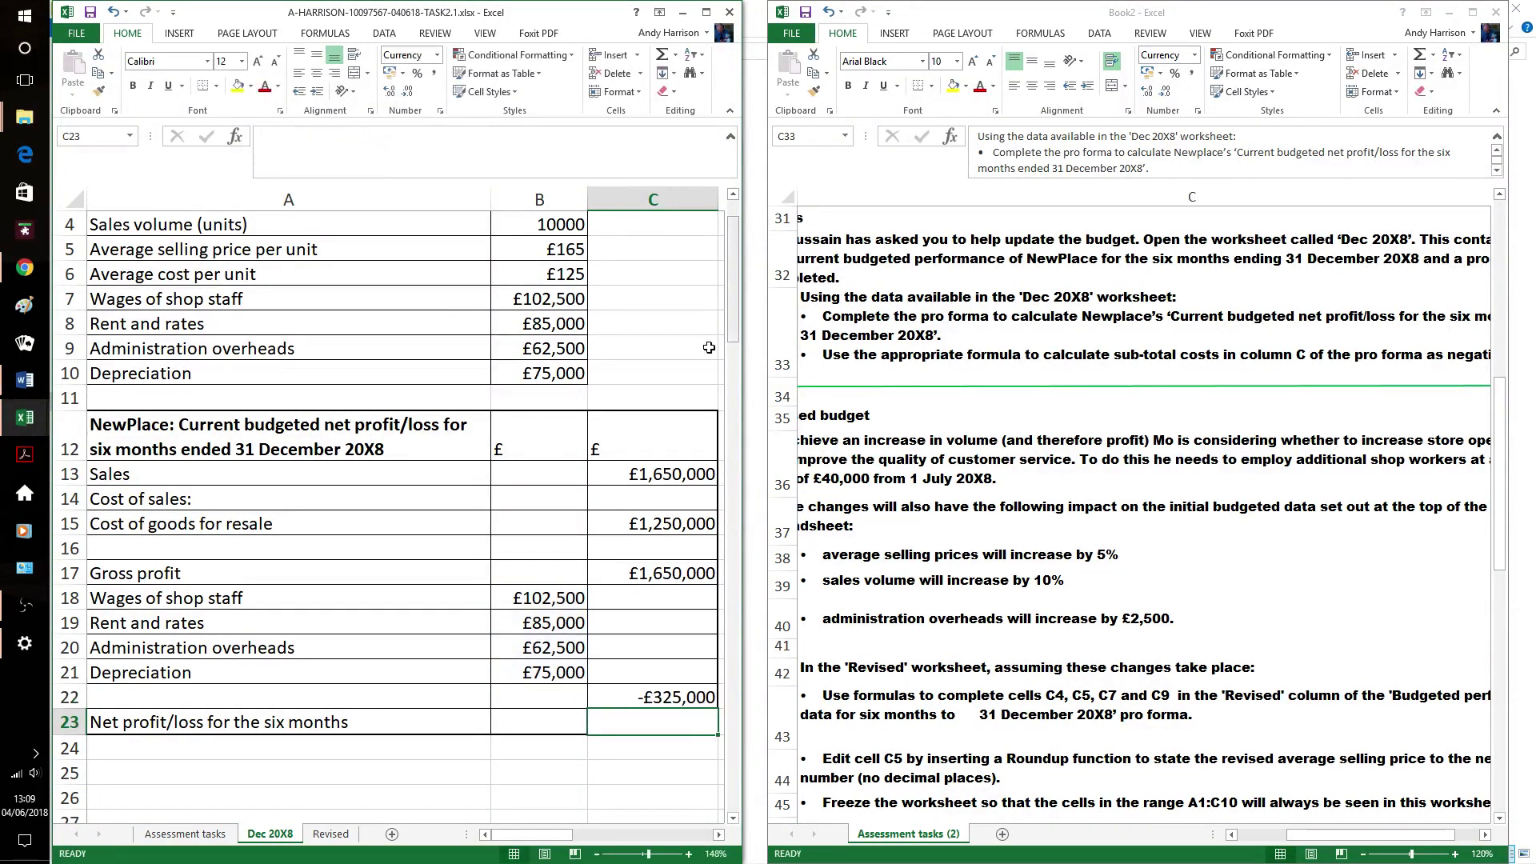
left_click(676, 576)
key("shift+Down")
key("shift+Down")
key("shift+Down")
key("shift+Down")
key("shift+Down")
key("shift+Down")
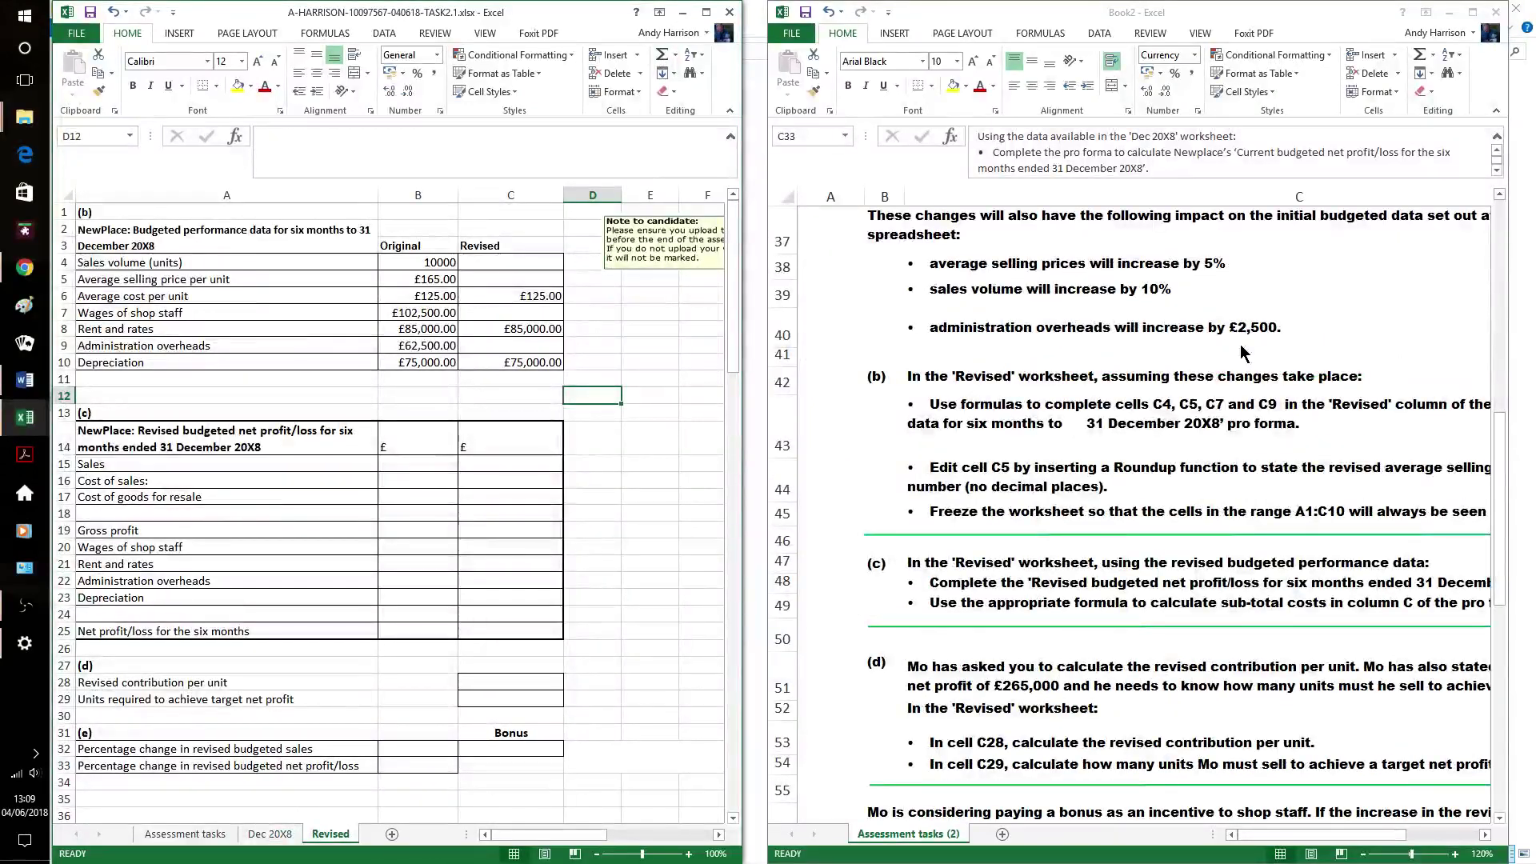
scroll(1243, 352, "up", 2)
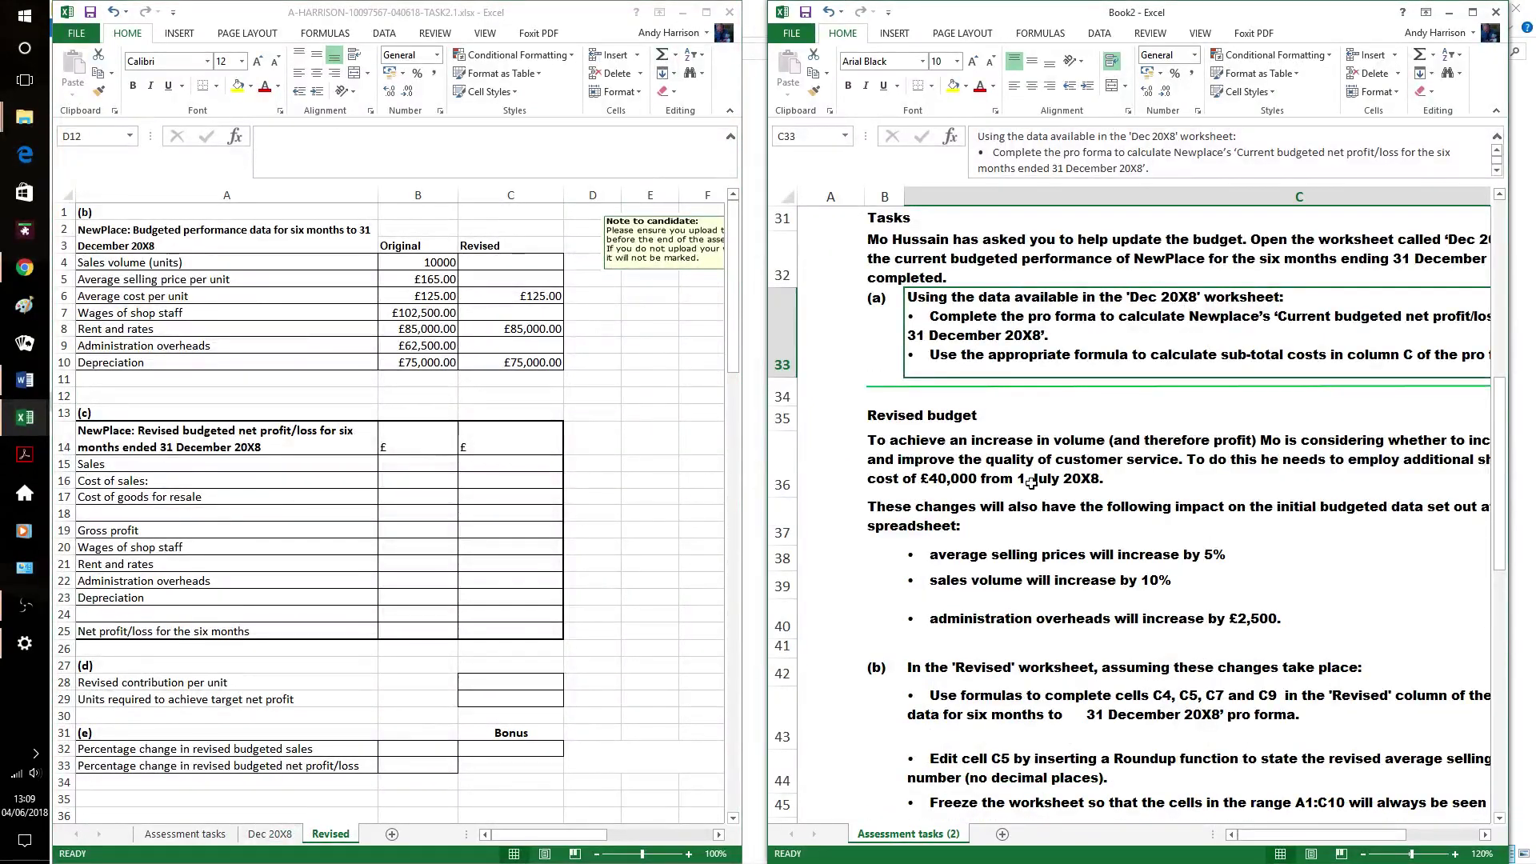
mouse_move(1307, 835)
left_mouse_down()
mouse_move(1363, 838)
mouse_move(1305, 838)
left_mouse_up()
scroll(1052, 446, "down", 2)
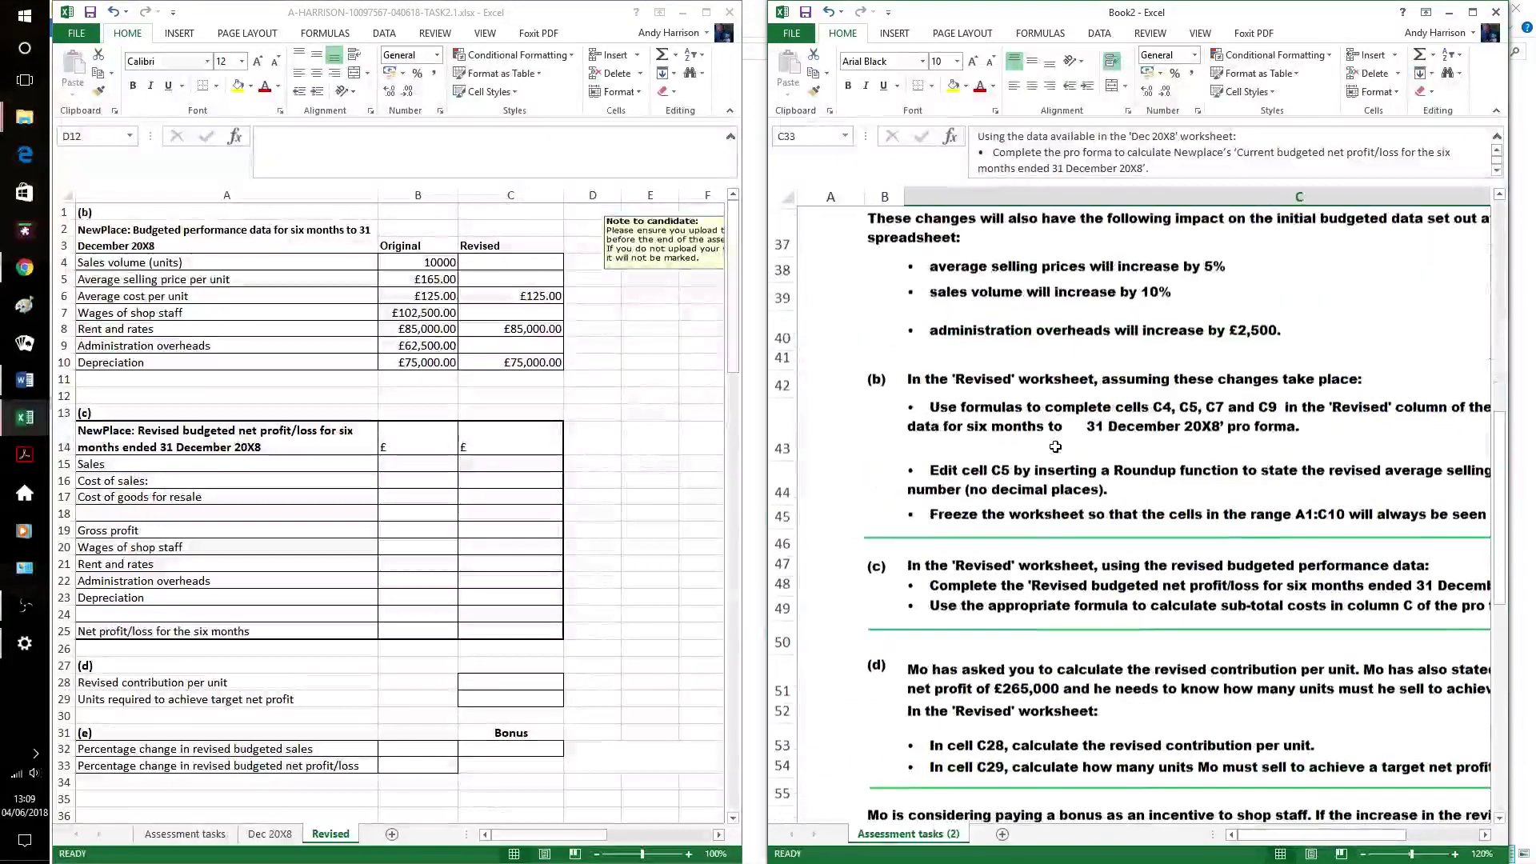
scroll(1052, 446, "up", 1)
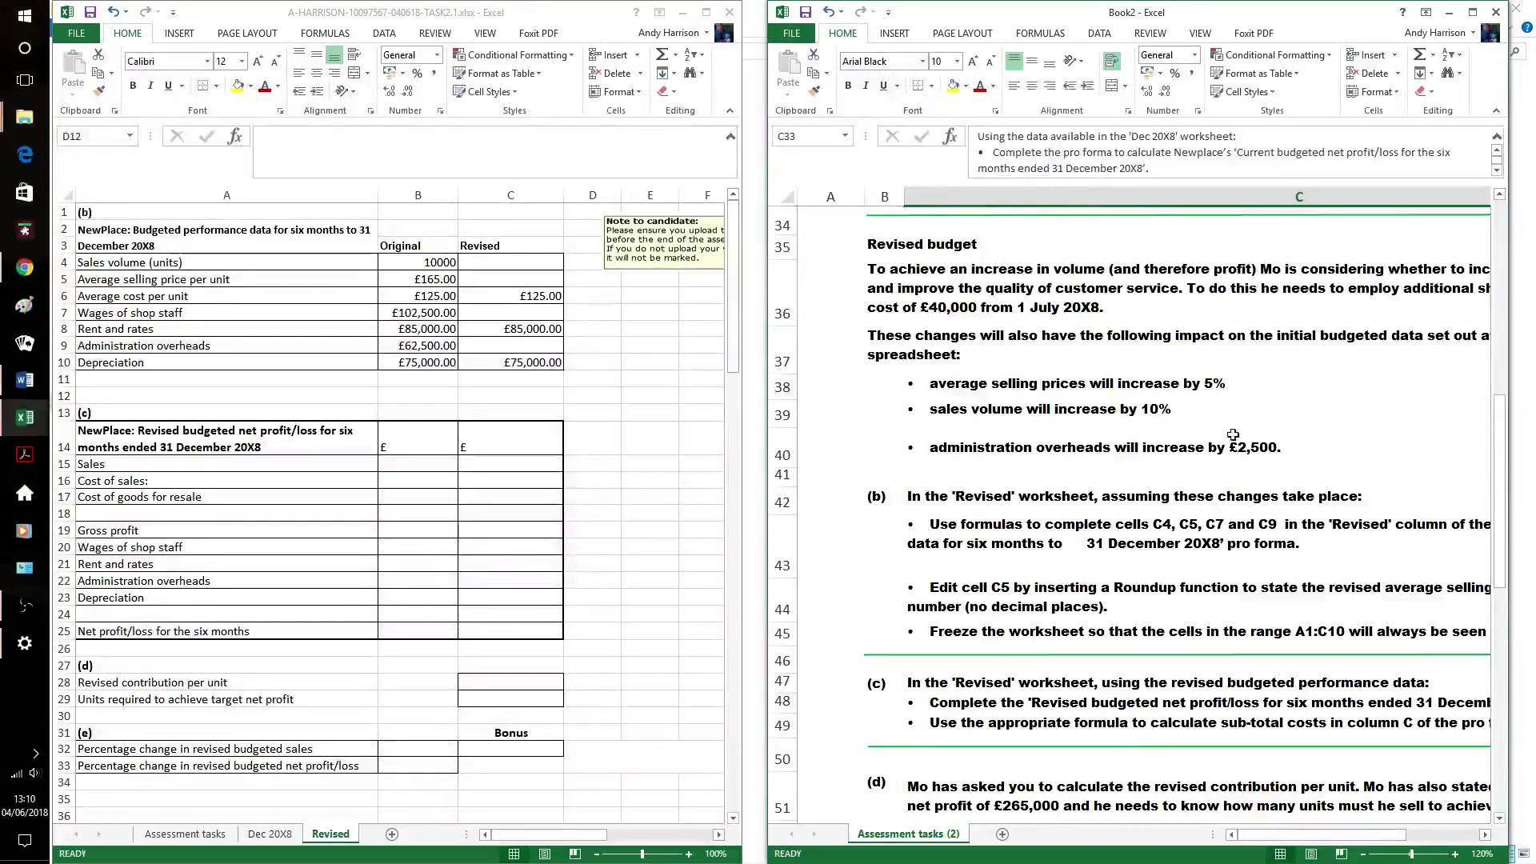
left_click(521, 259)
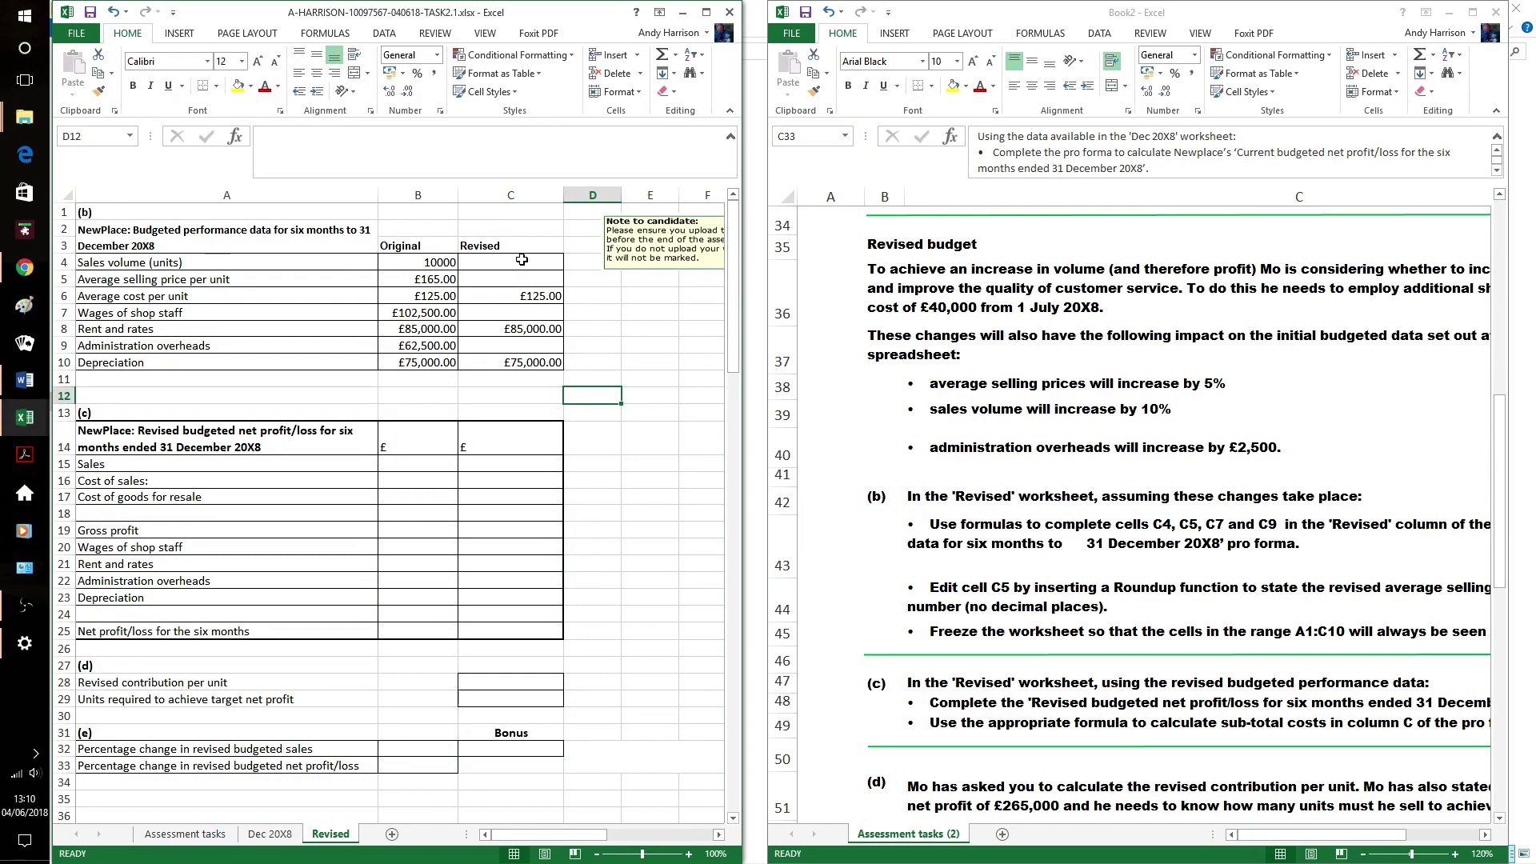
left_click(522, 259)
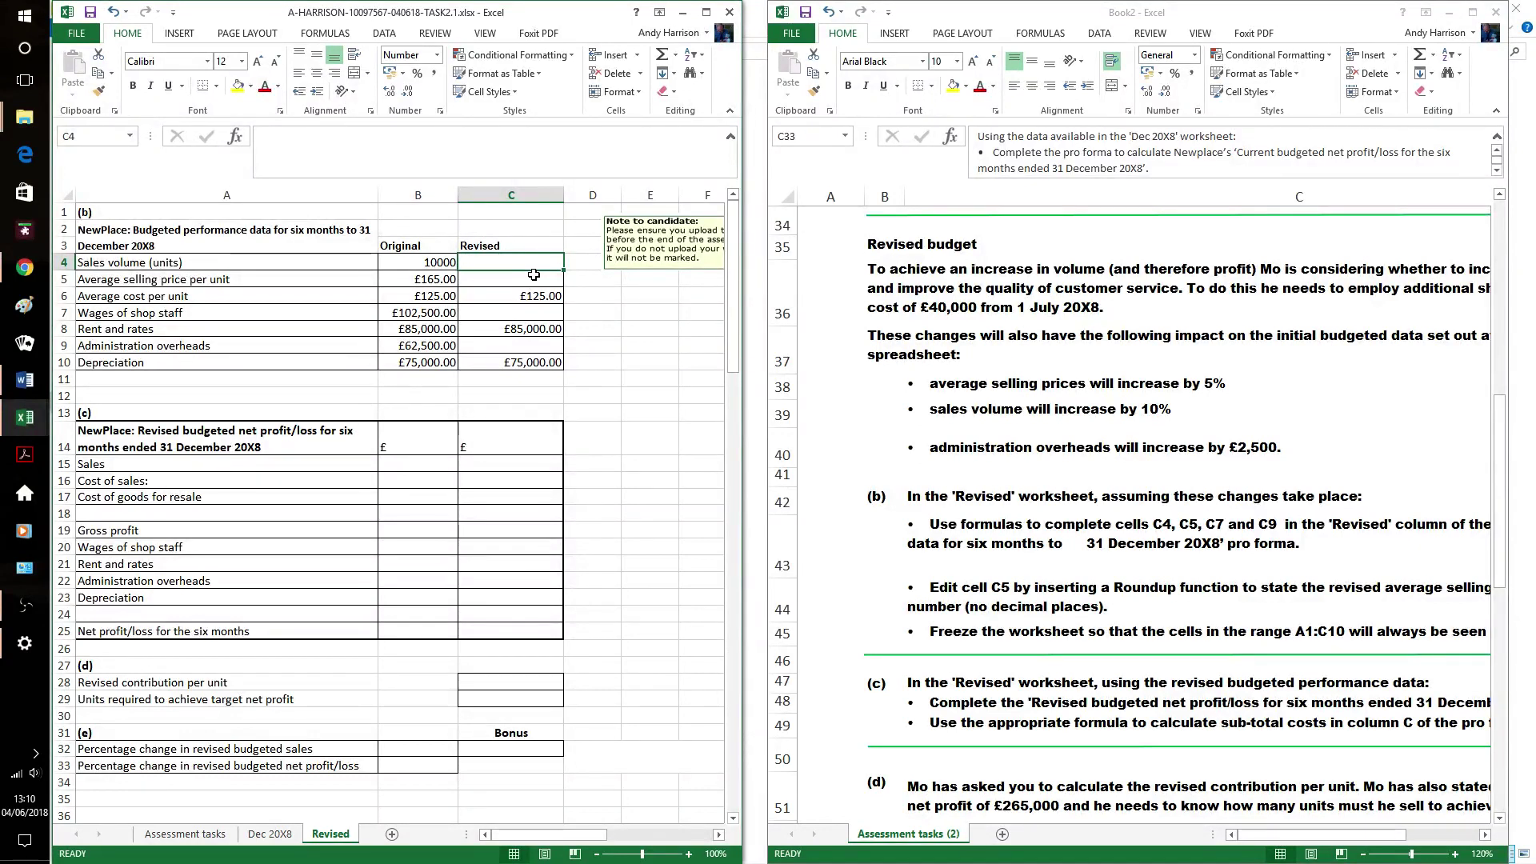
- Enter =B4*110% in C4, =B5*105% in C5, =B7+(40000/2) in C7 and =B9+2500 in C9
type("=")
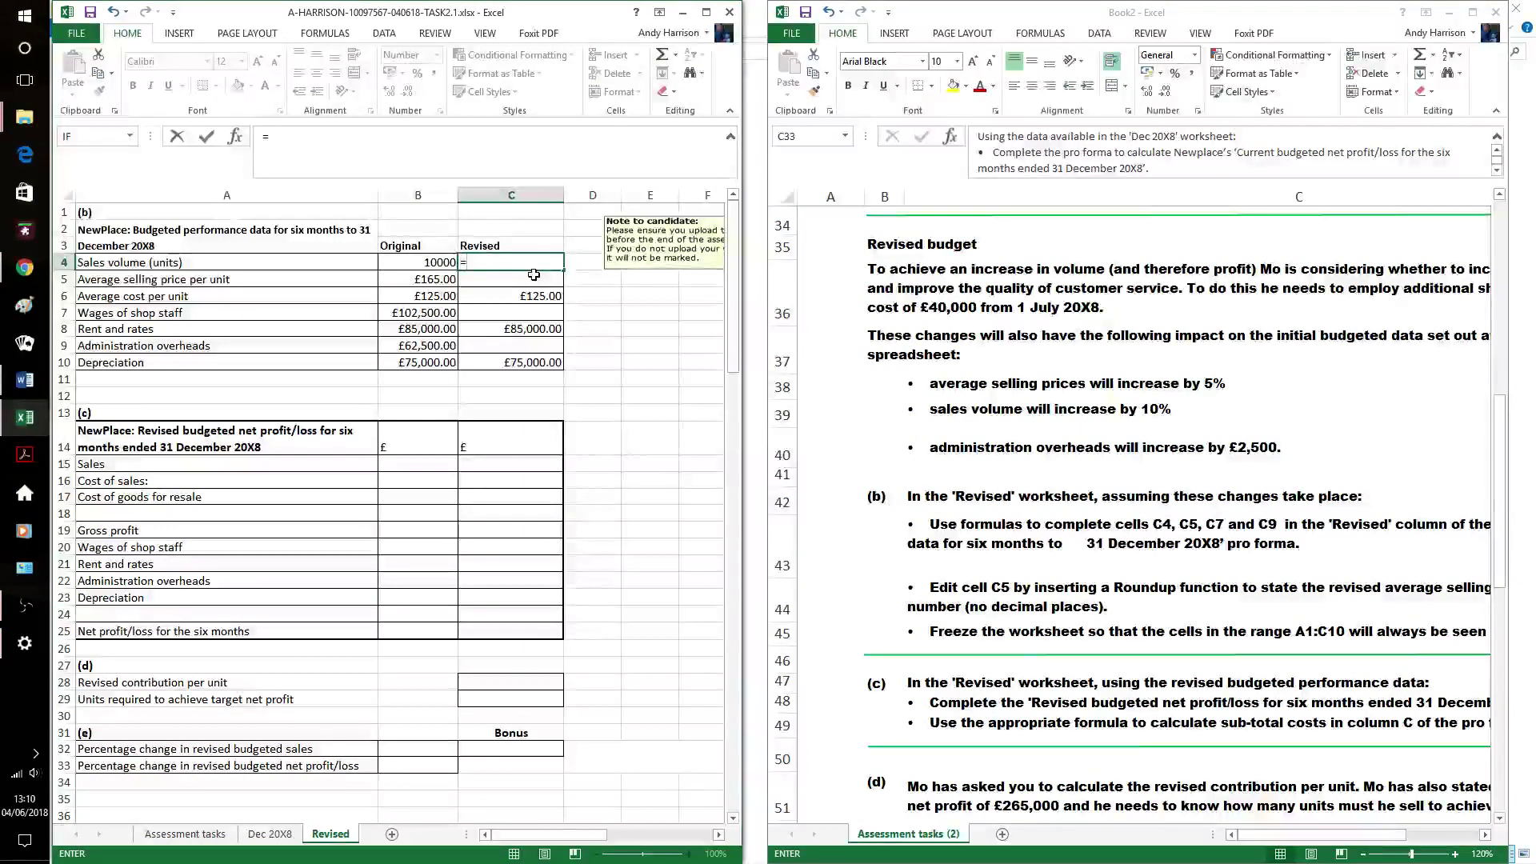
type("b4*")
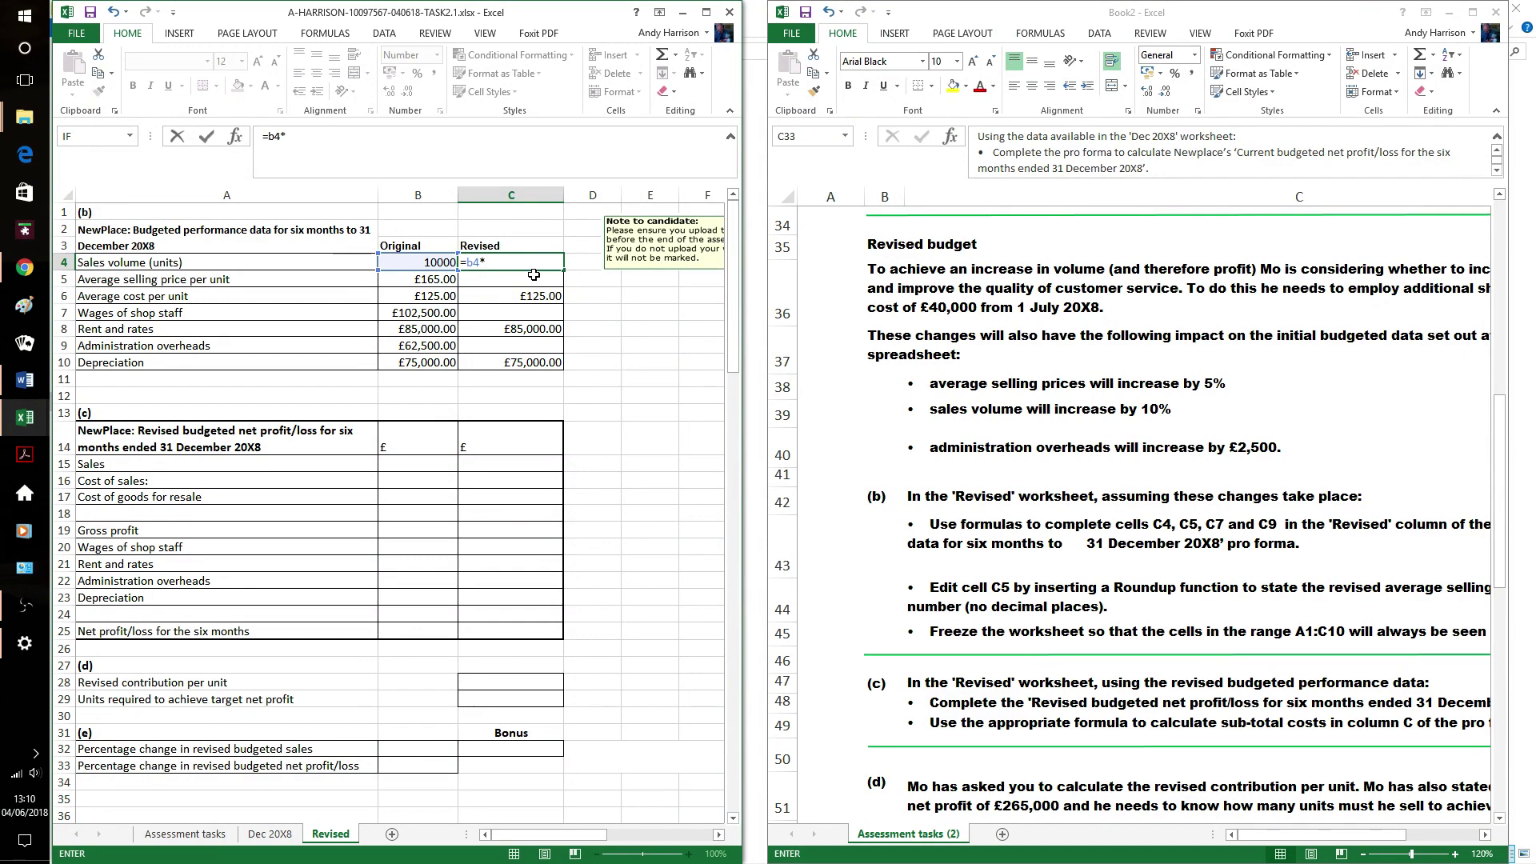
type("110%")
key("Return")
type("=b5")
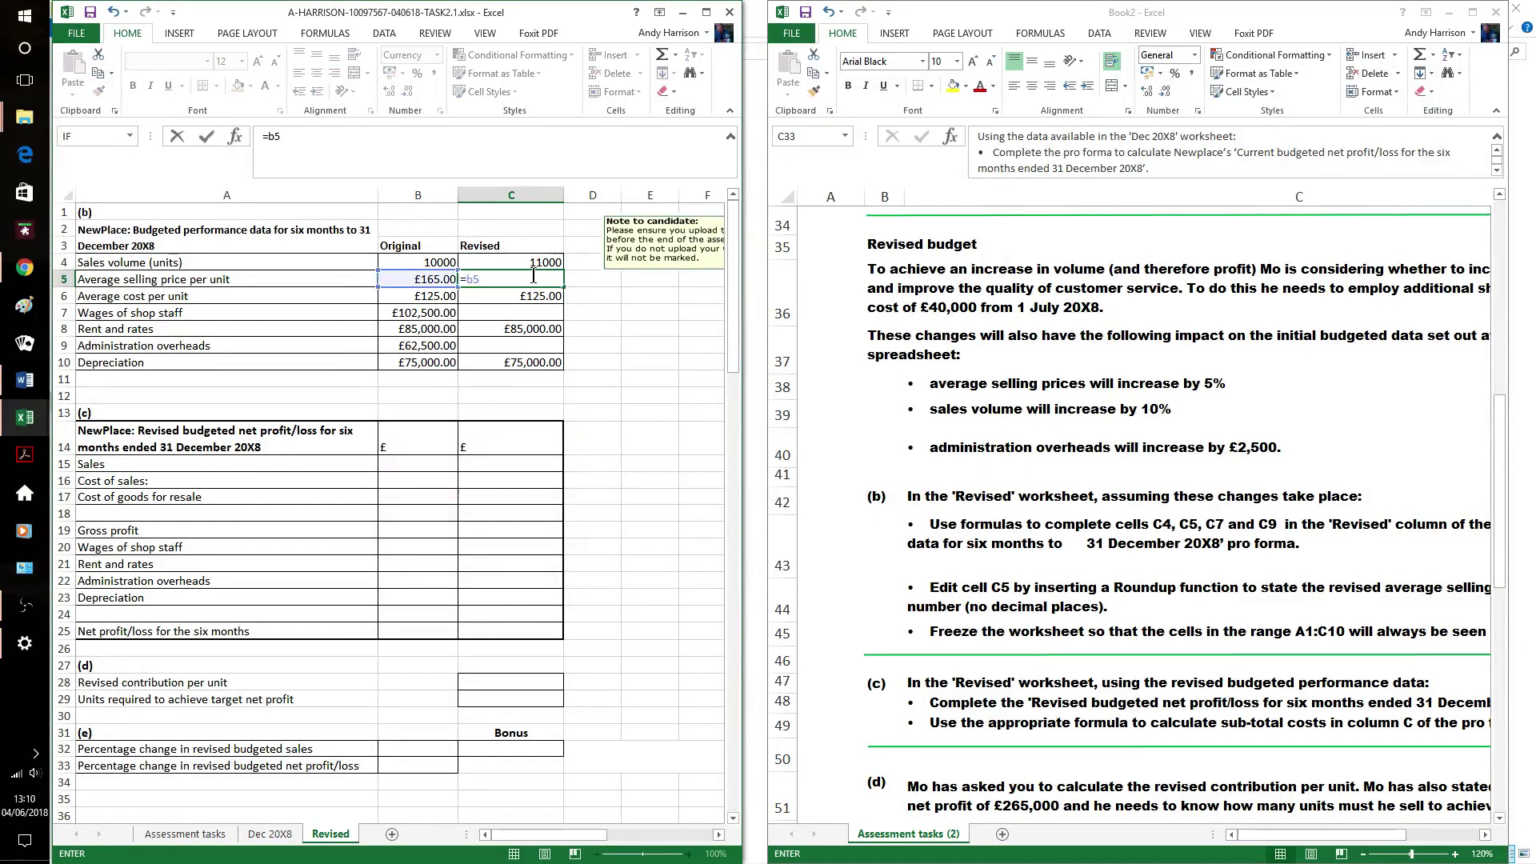
type("*105%")
key("Return")
key("Return")
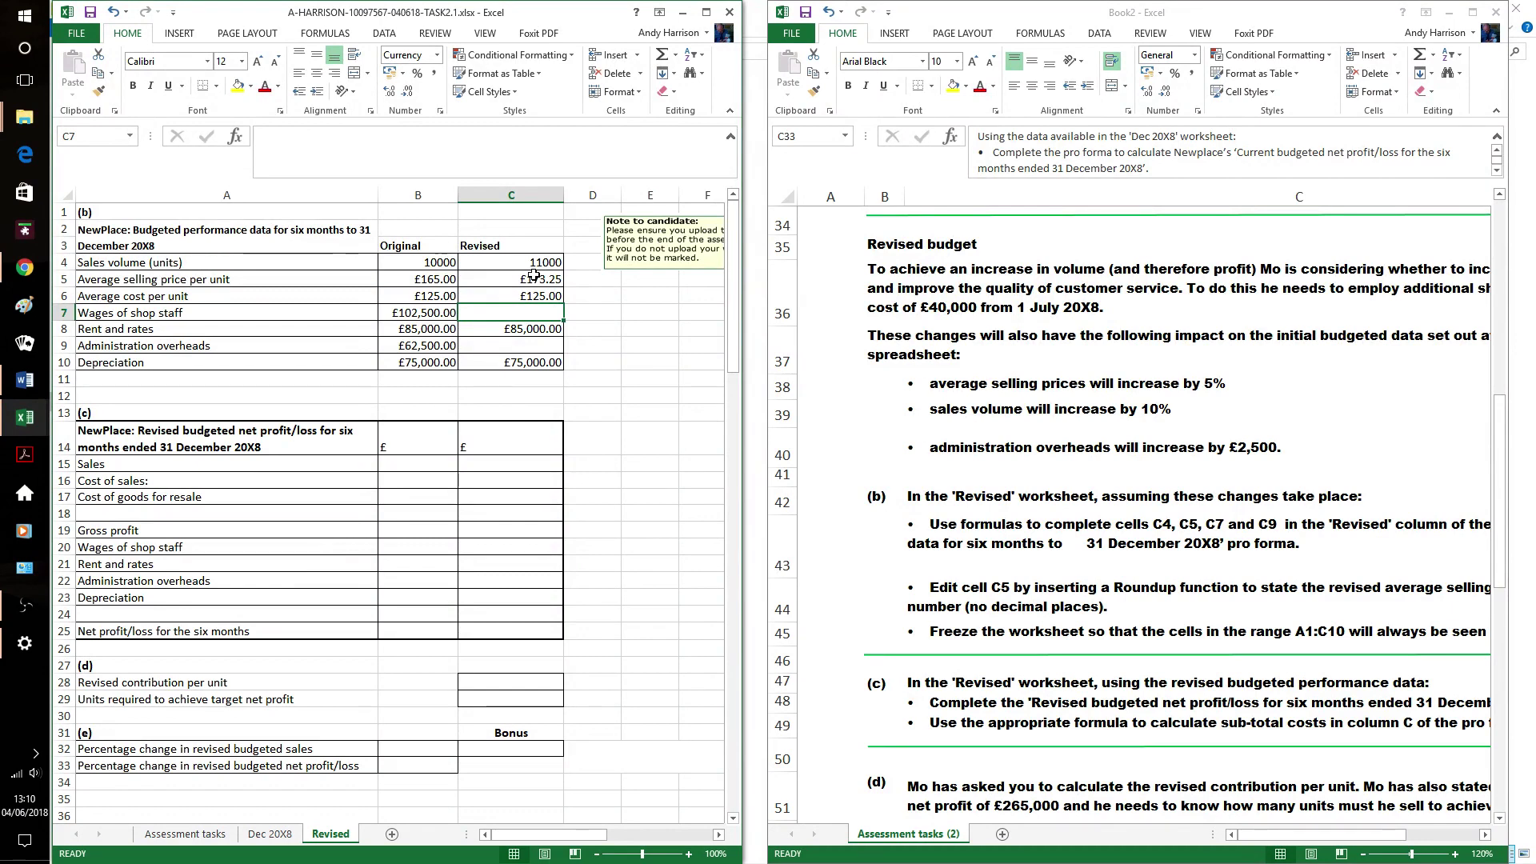
type("=")
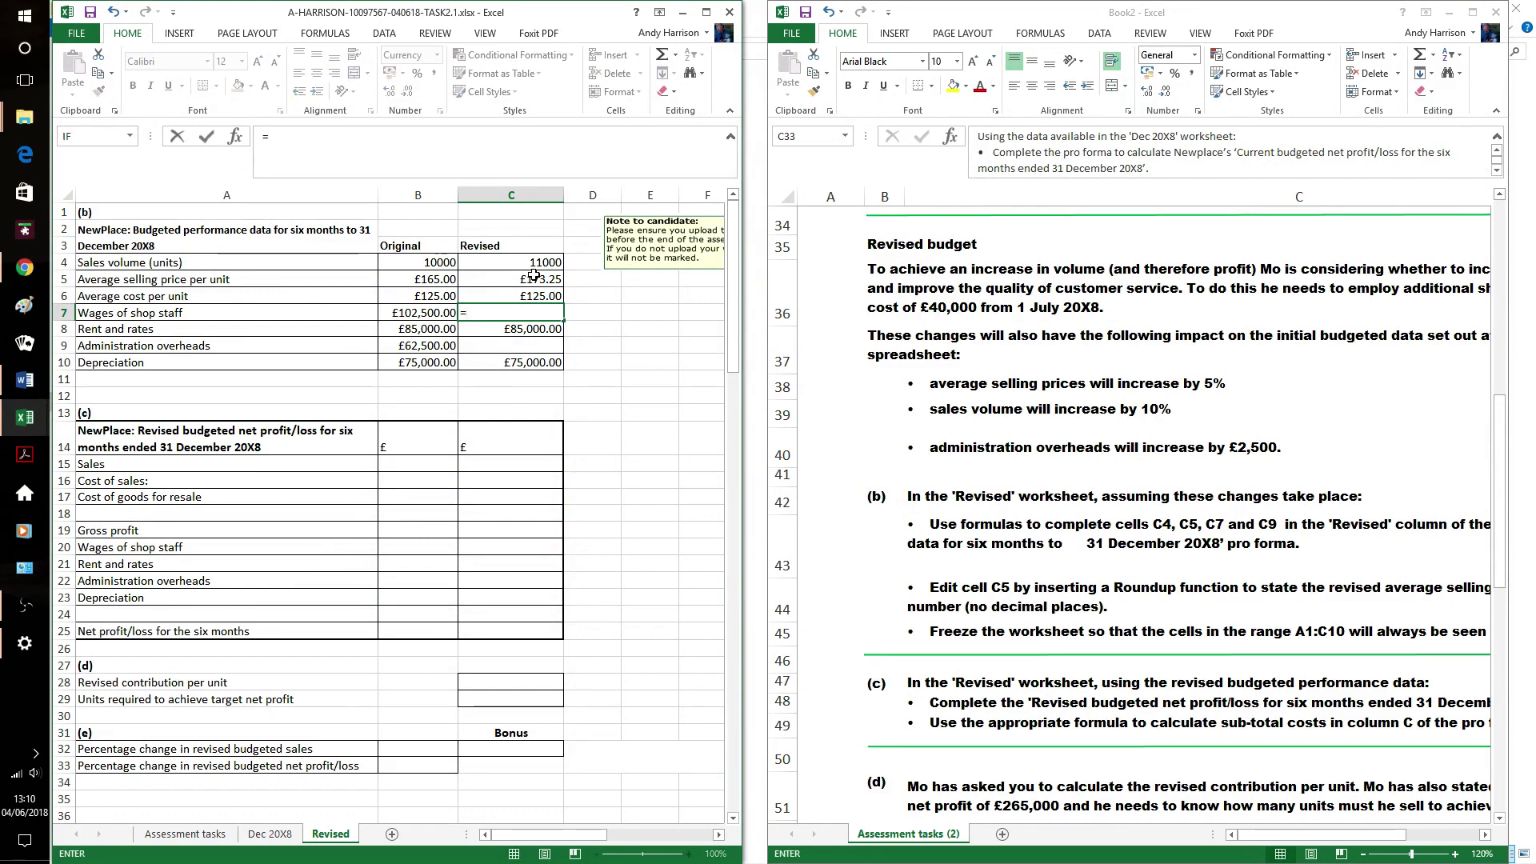
type("b7+(40000/2")
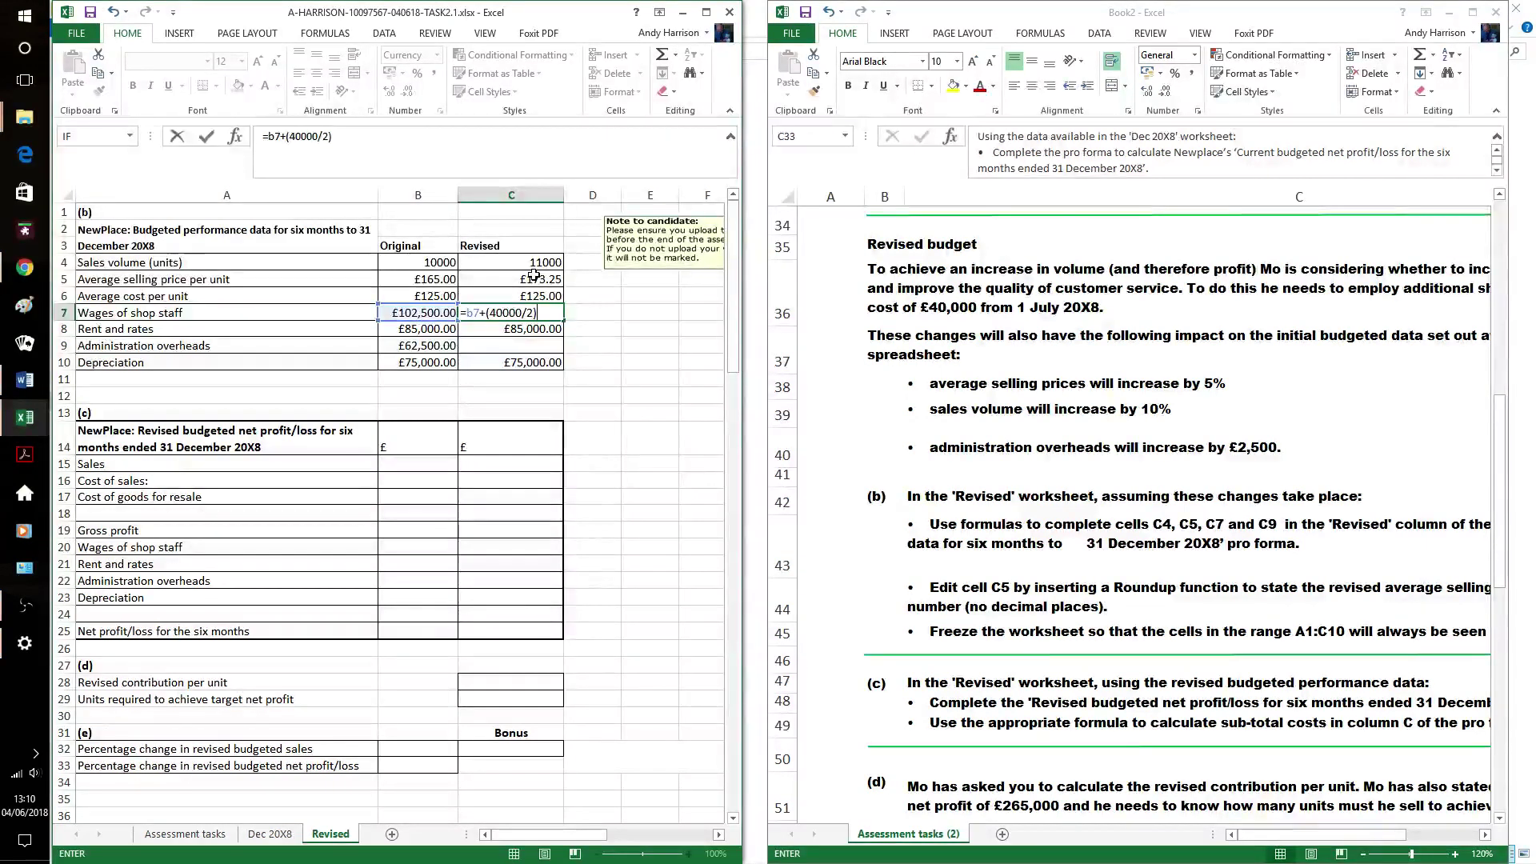
key("Return")
left_click(529, 345)
type("=")
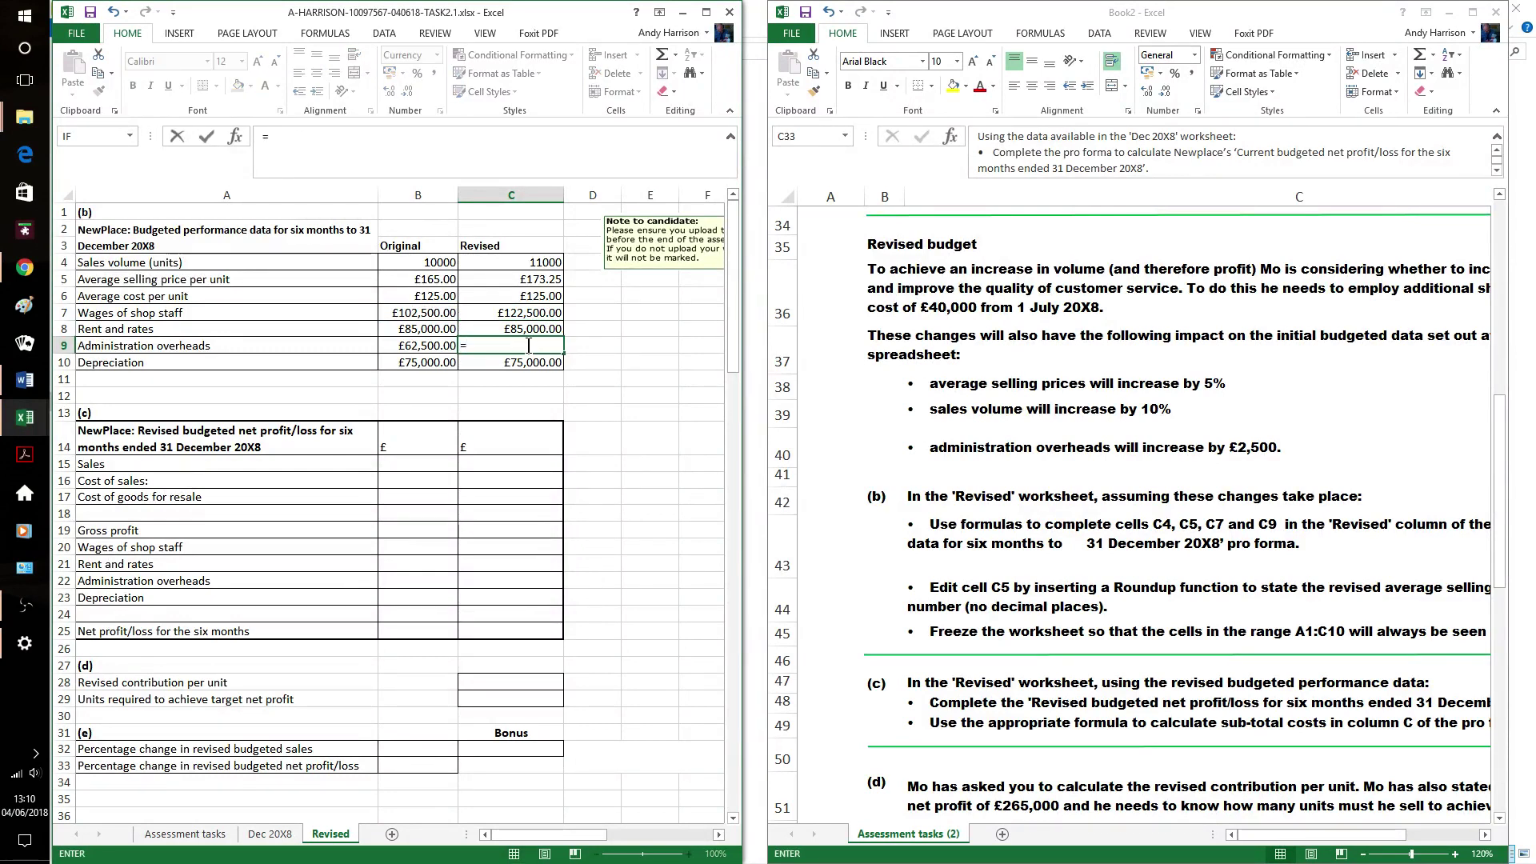
type("b9+2500")
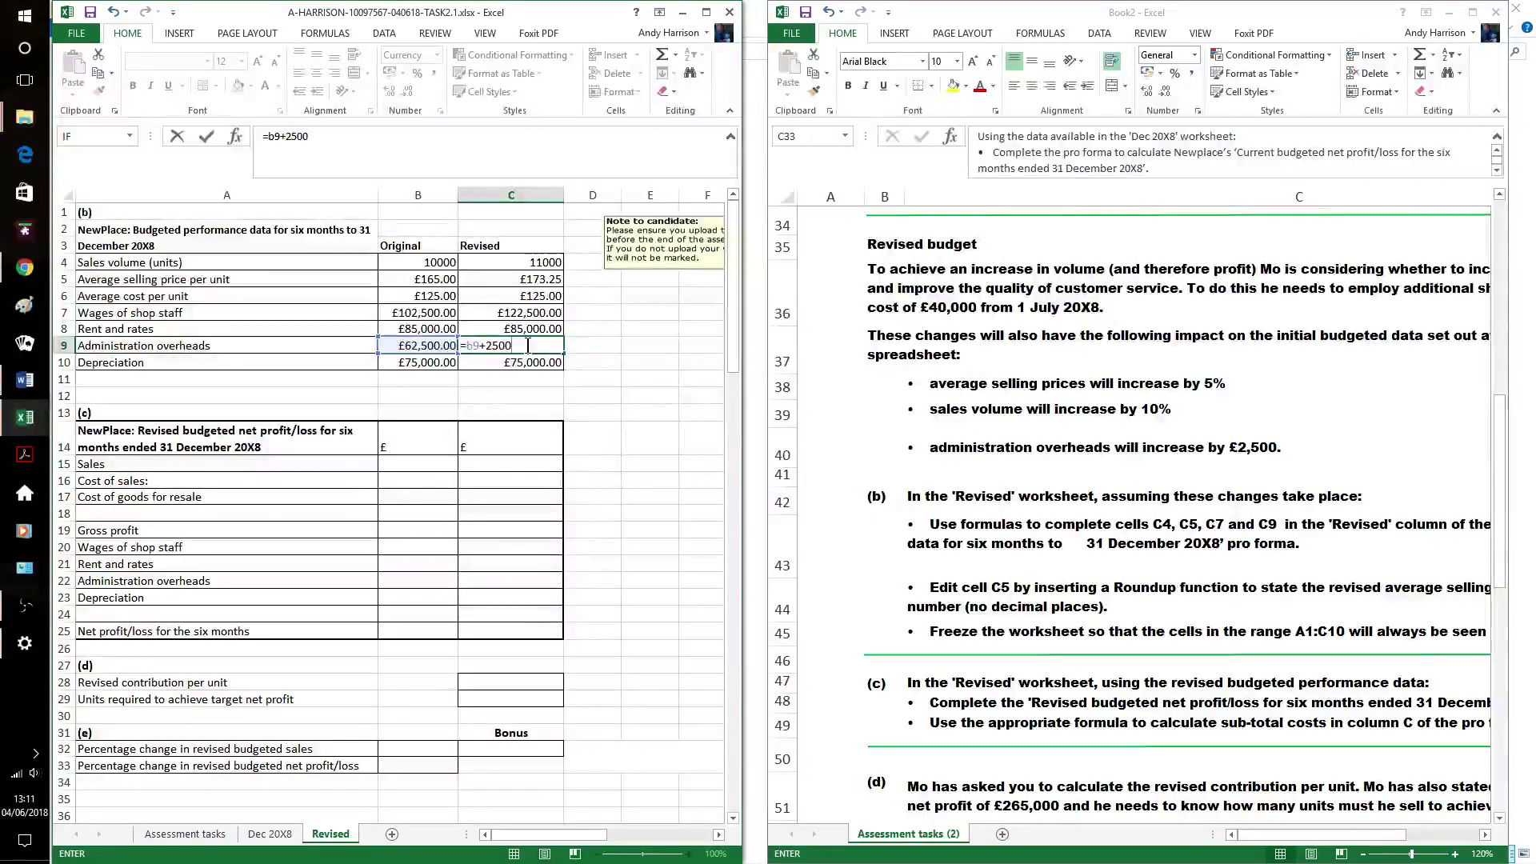
key("Return")
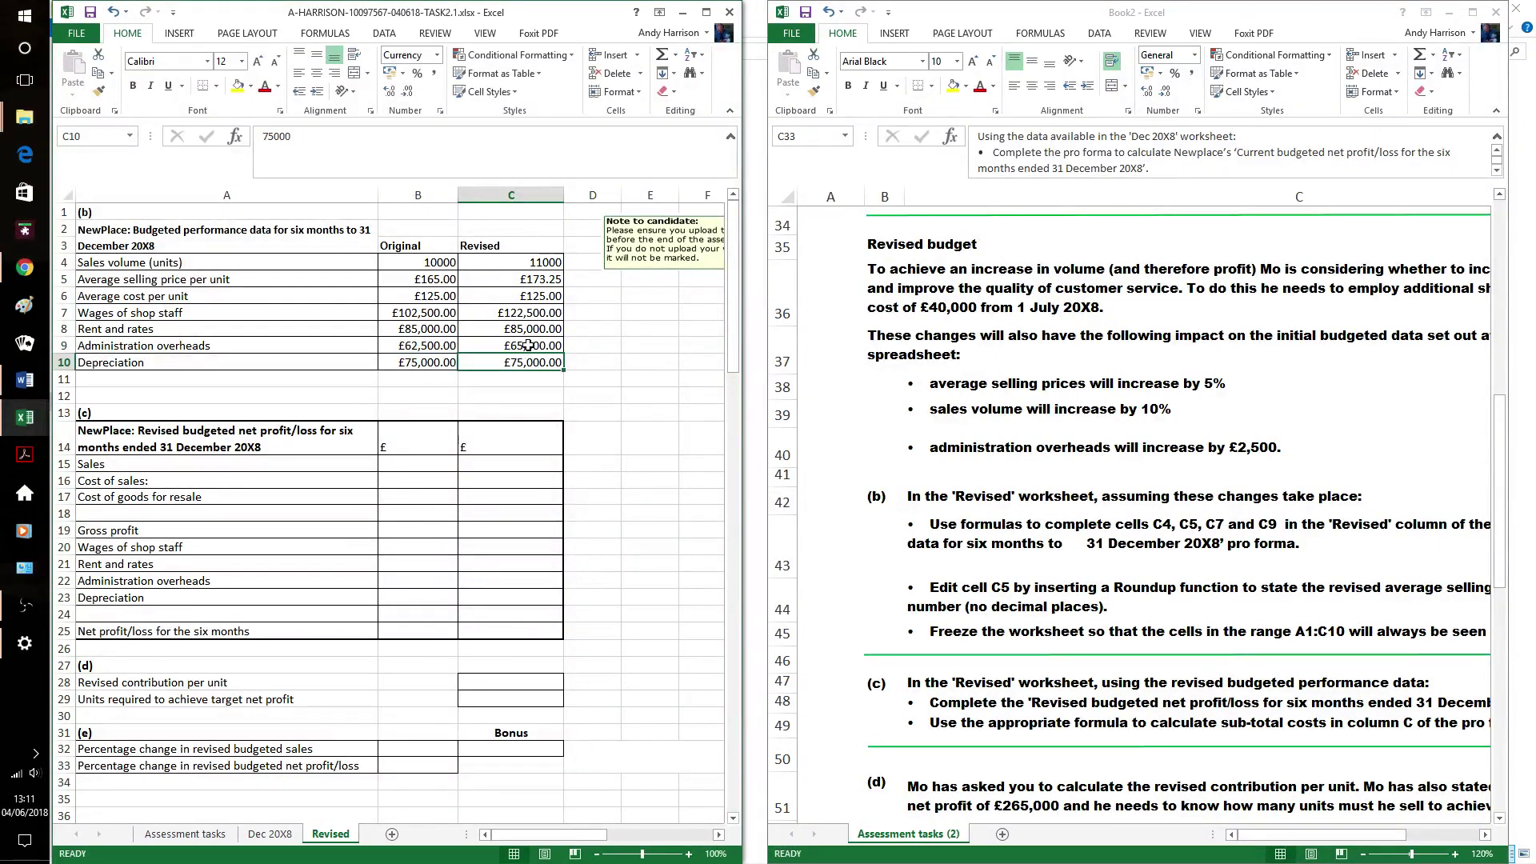
left_click(1134, 420)
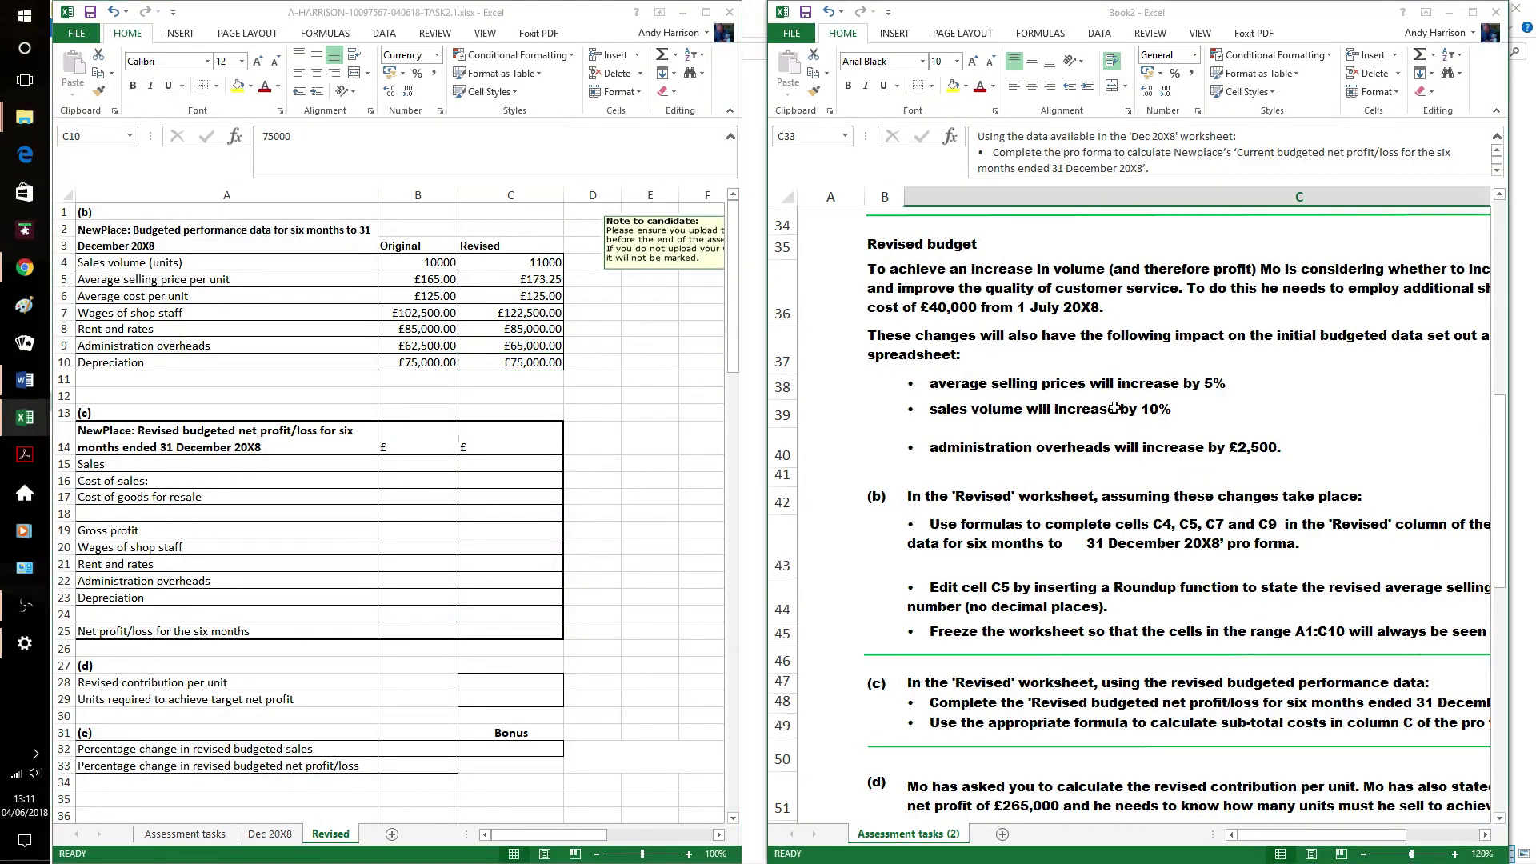
scroll(1118, 411, "down", 2)
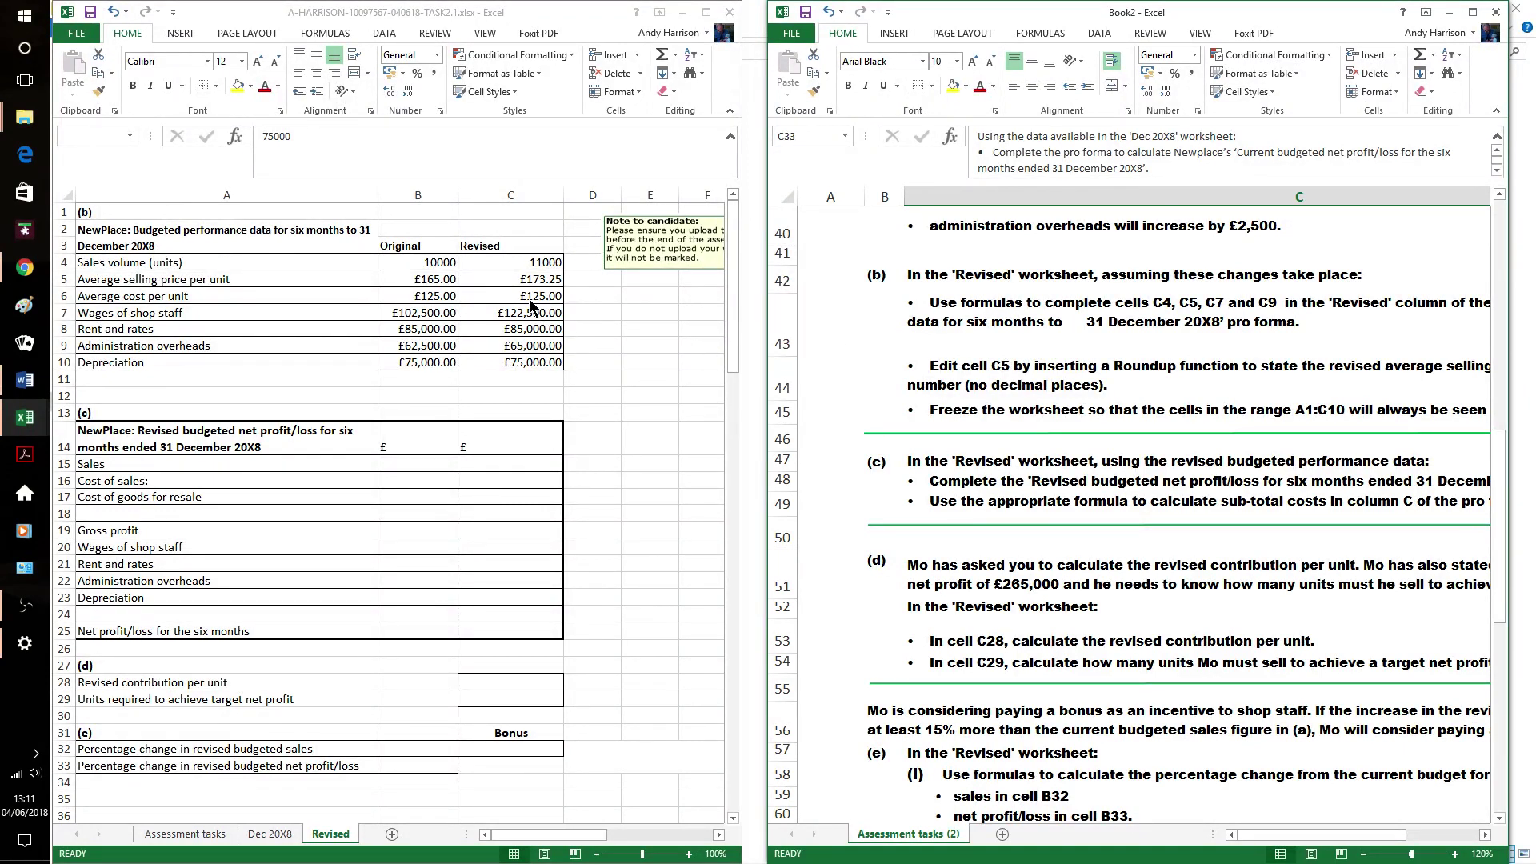
- Wrap C5's formula as =ROUNDUP(B5*105%,0), changing the selling price to £174.00
left_click(520, 280)
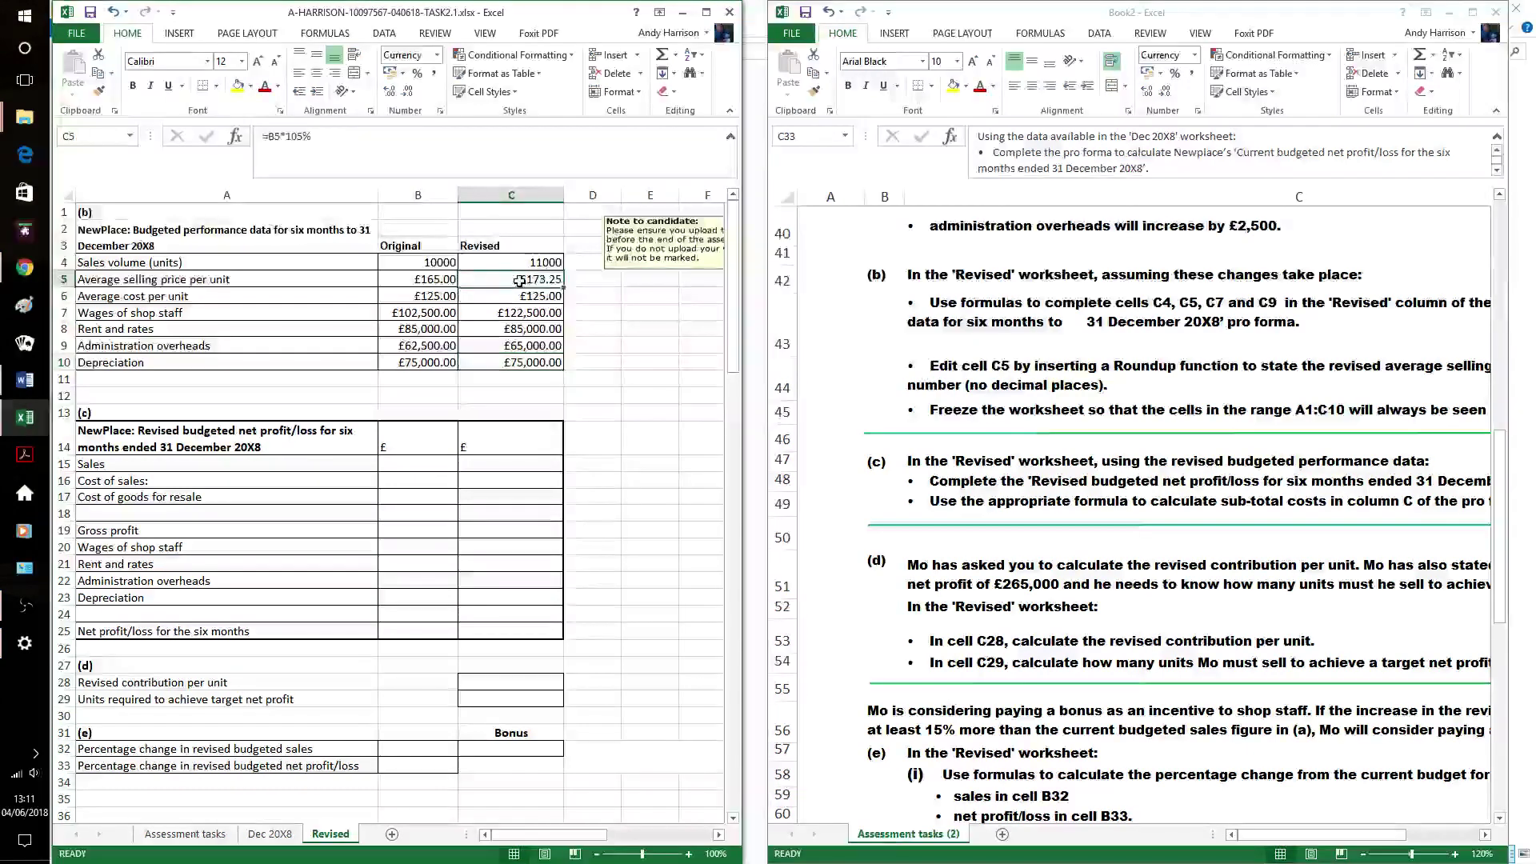
left_click(267, 137)
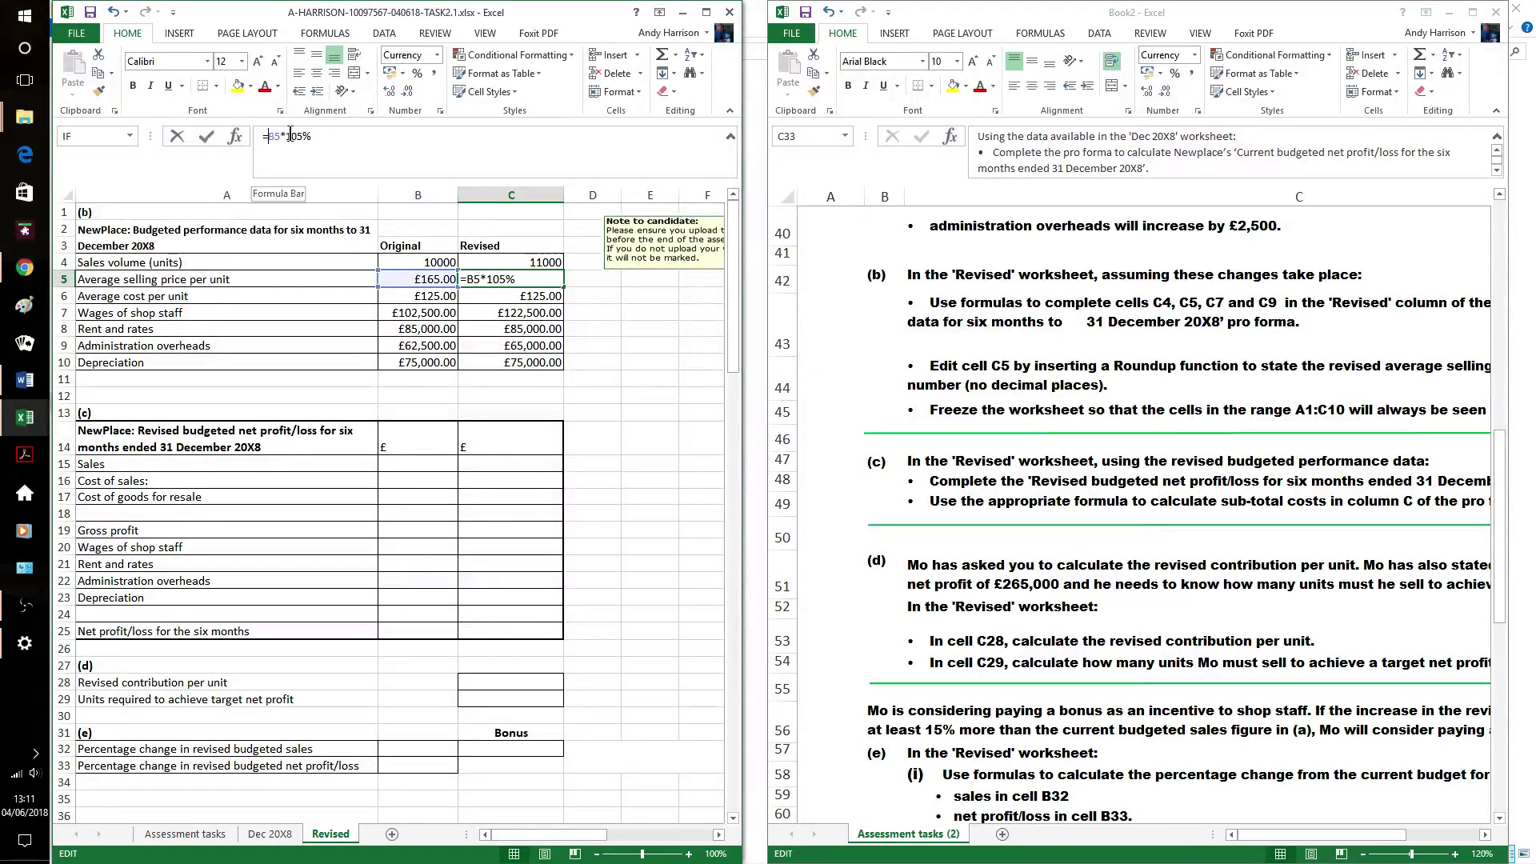
type("roundup")
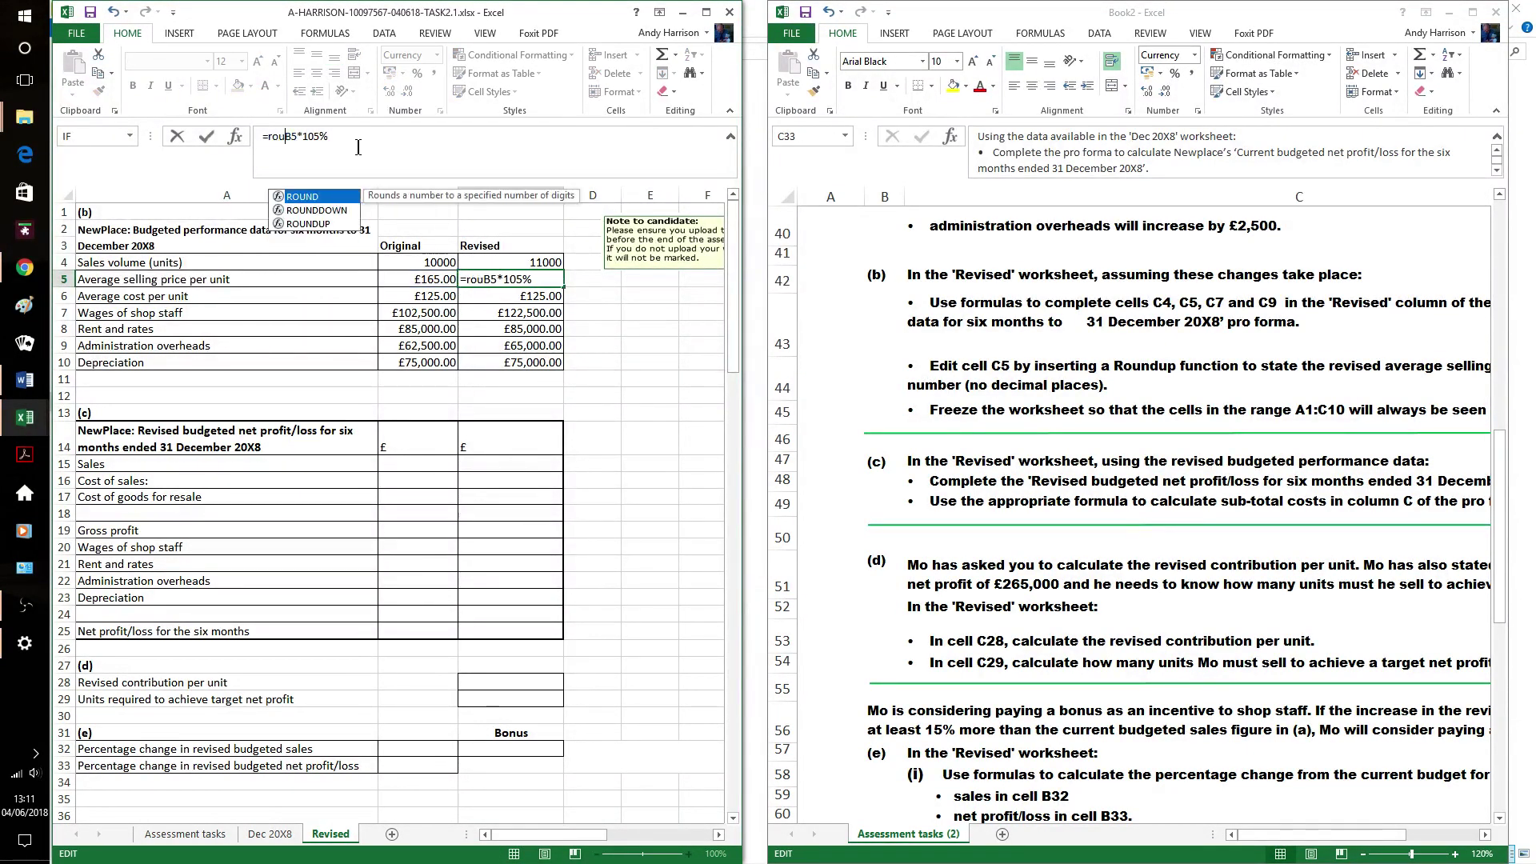
type("(")
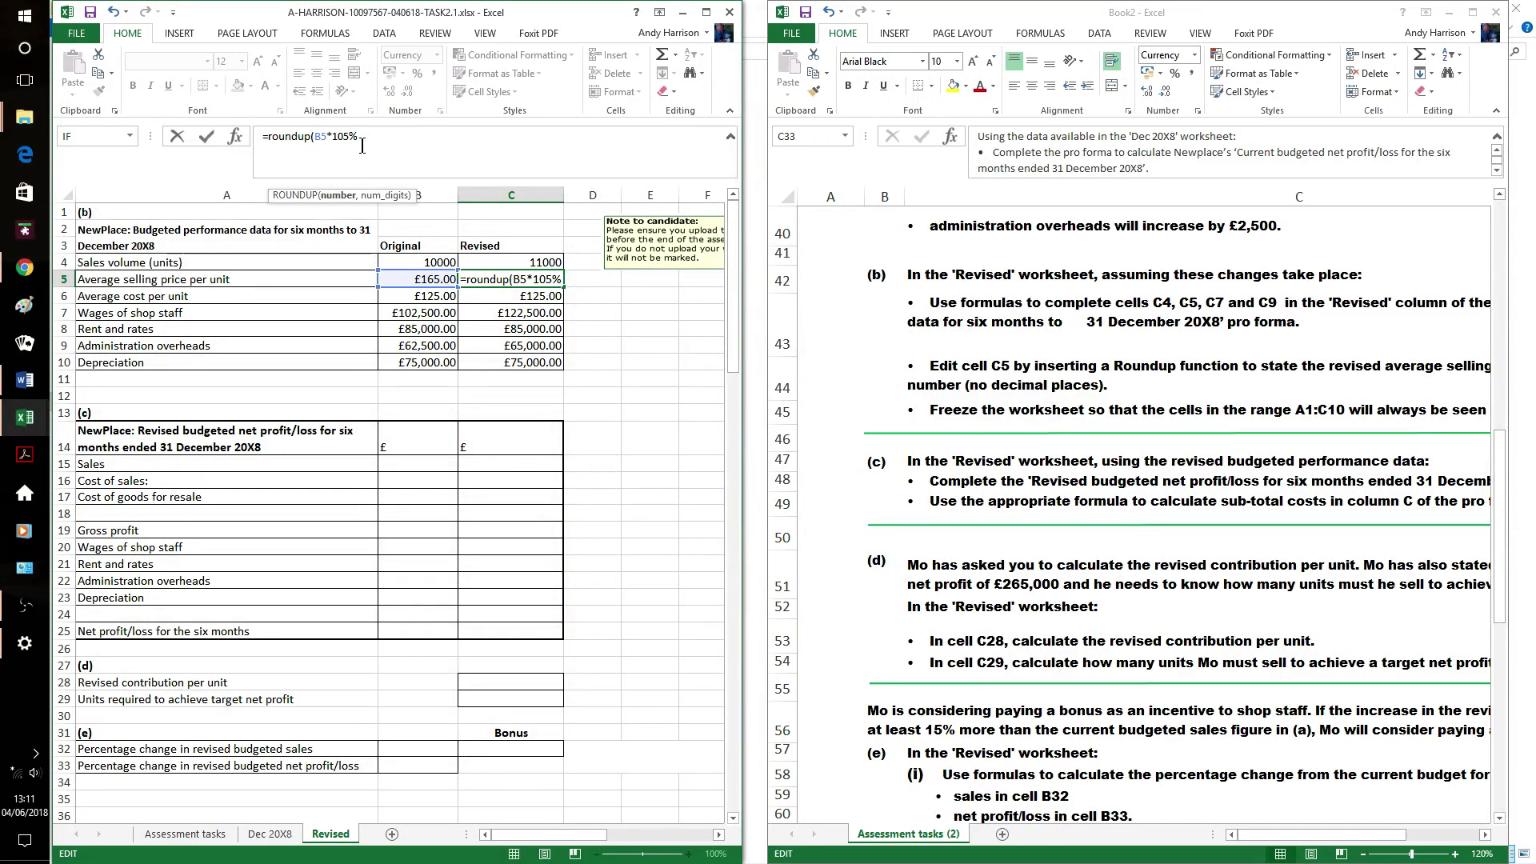
type(",0)")
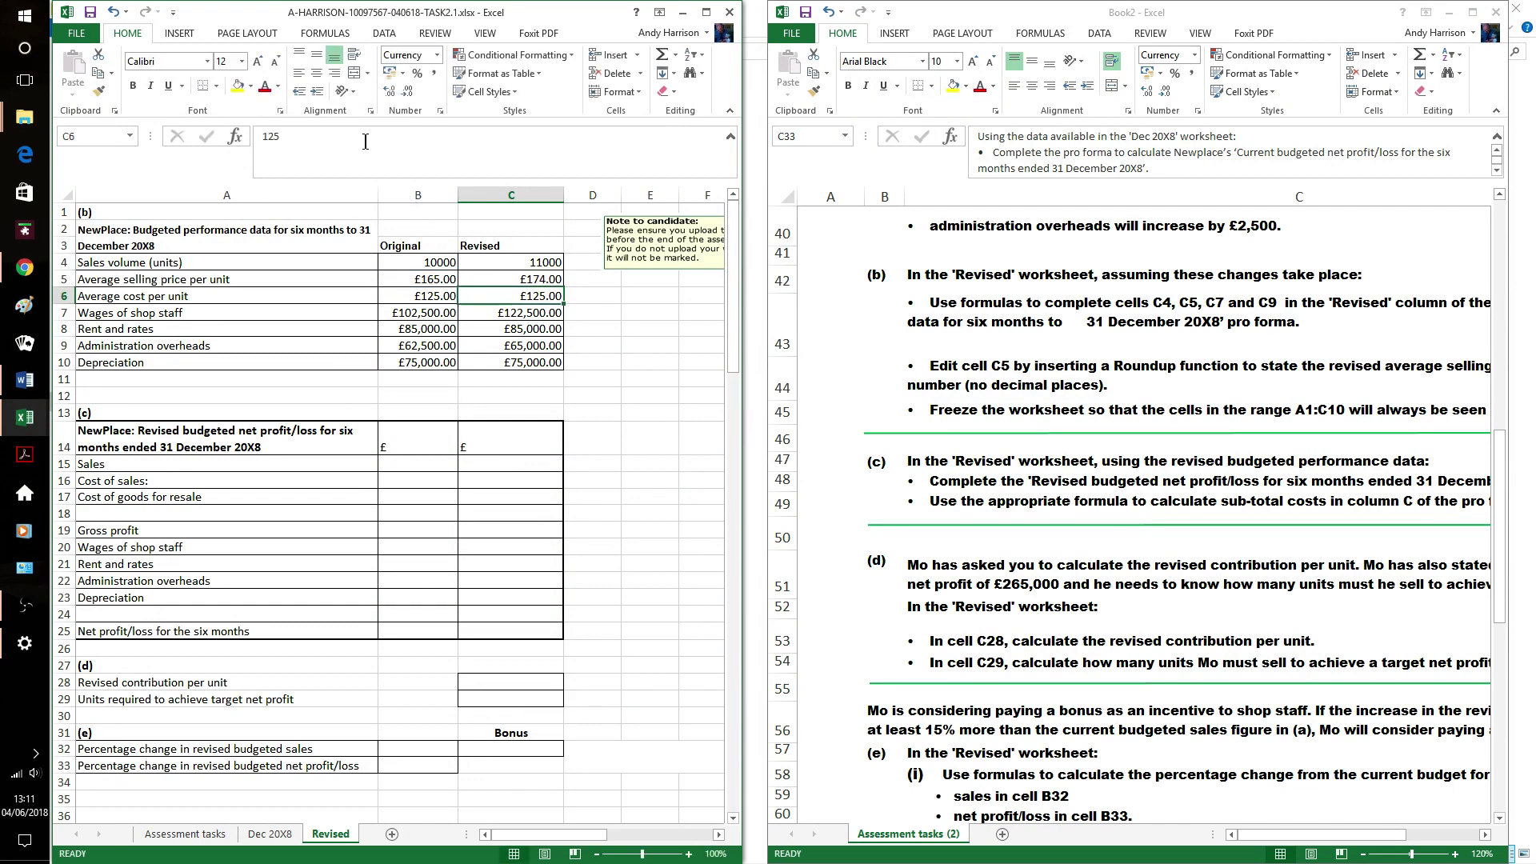
key("Return")
- Freeze panes at D11 to lock rows 1–10 and columns A–C, then test by scrolling
scroll(1135, 479, "down", 1)
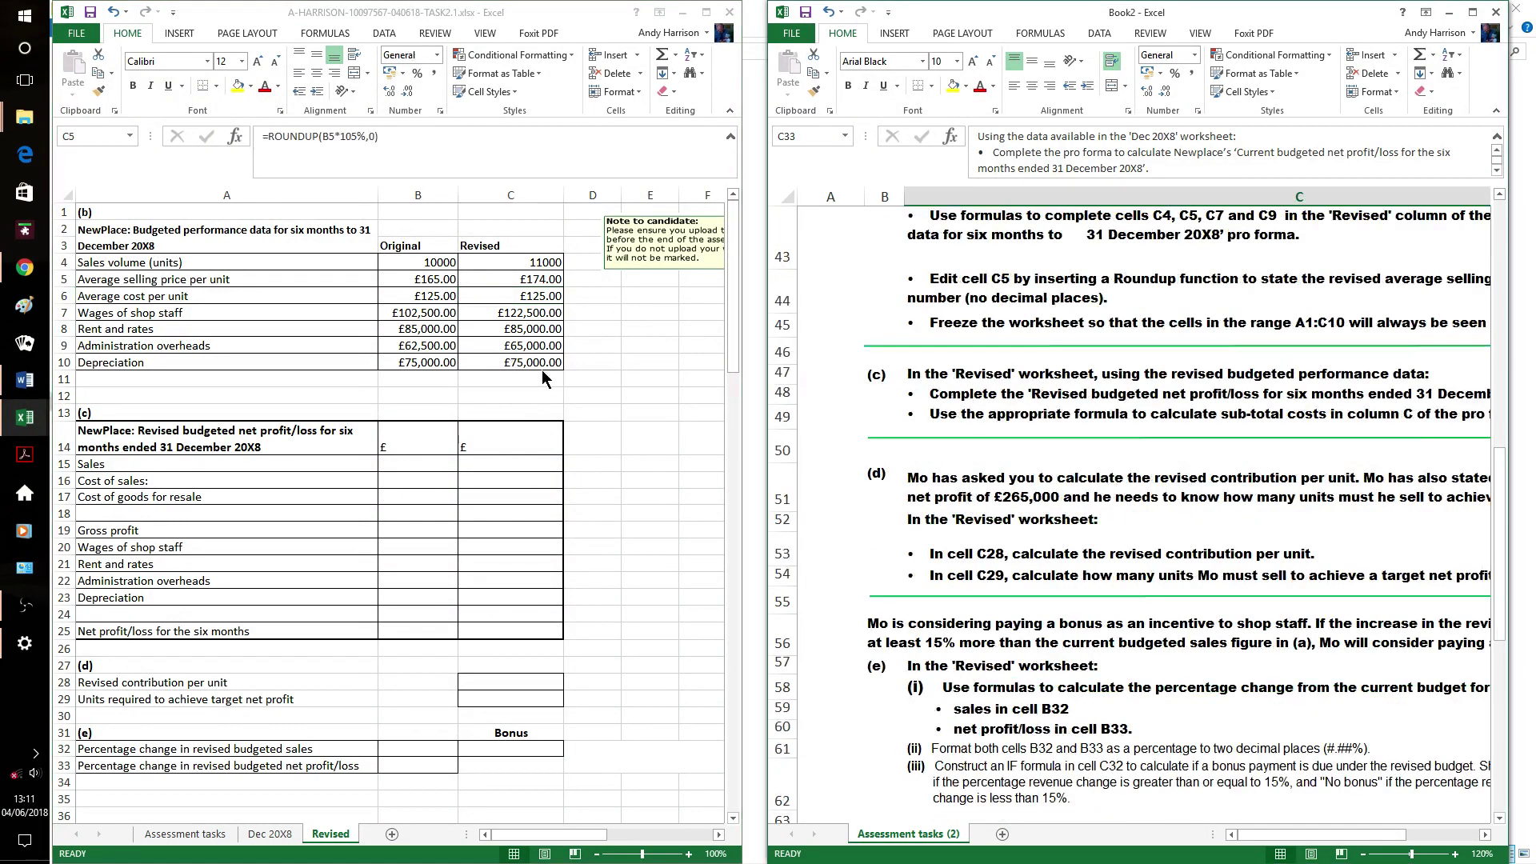
left_click(524, 359)
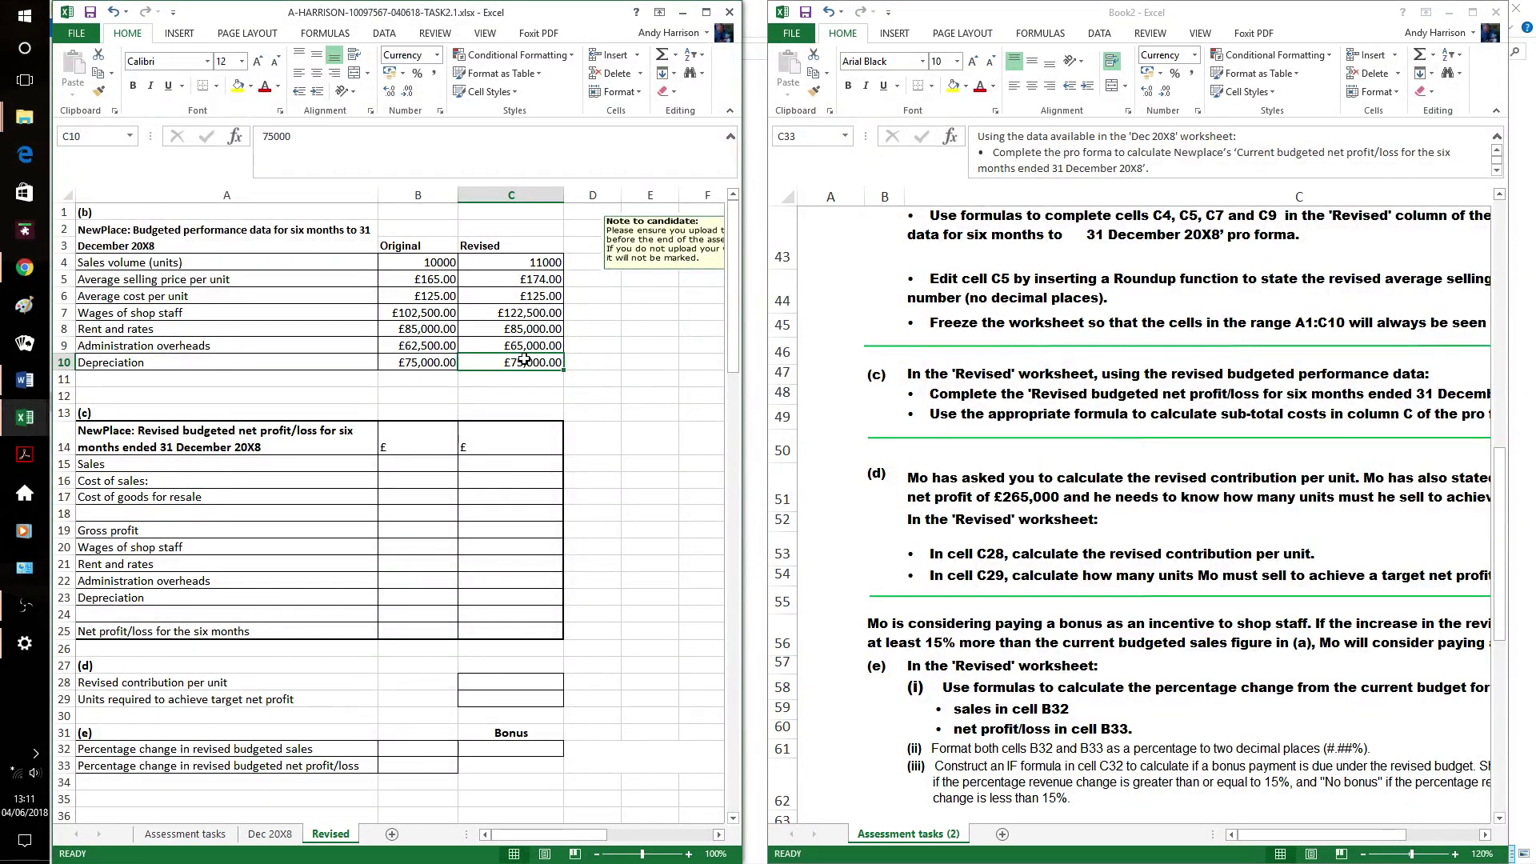
left_click(592, 379)
left_click(485, 32)
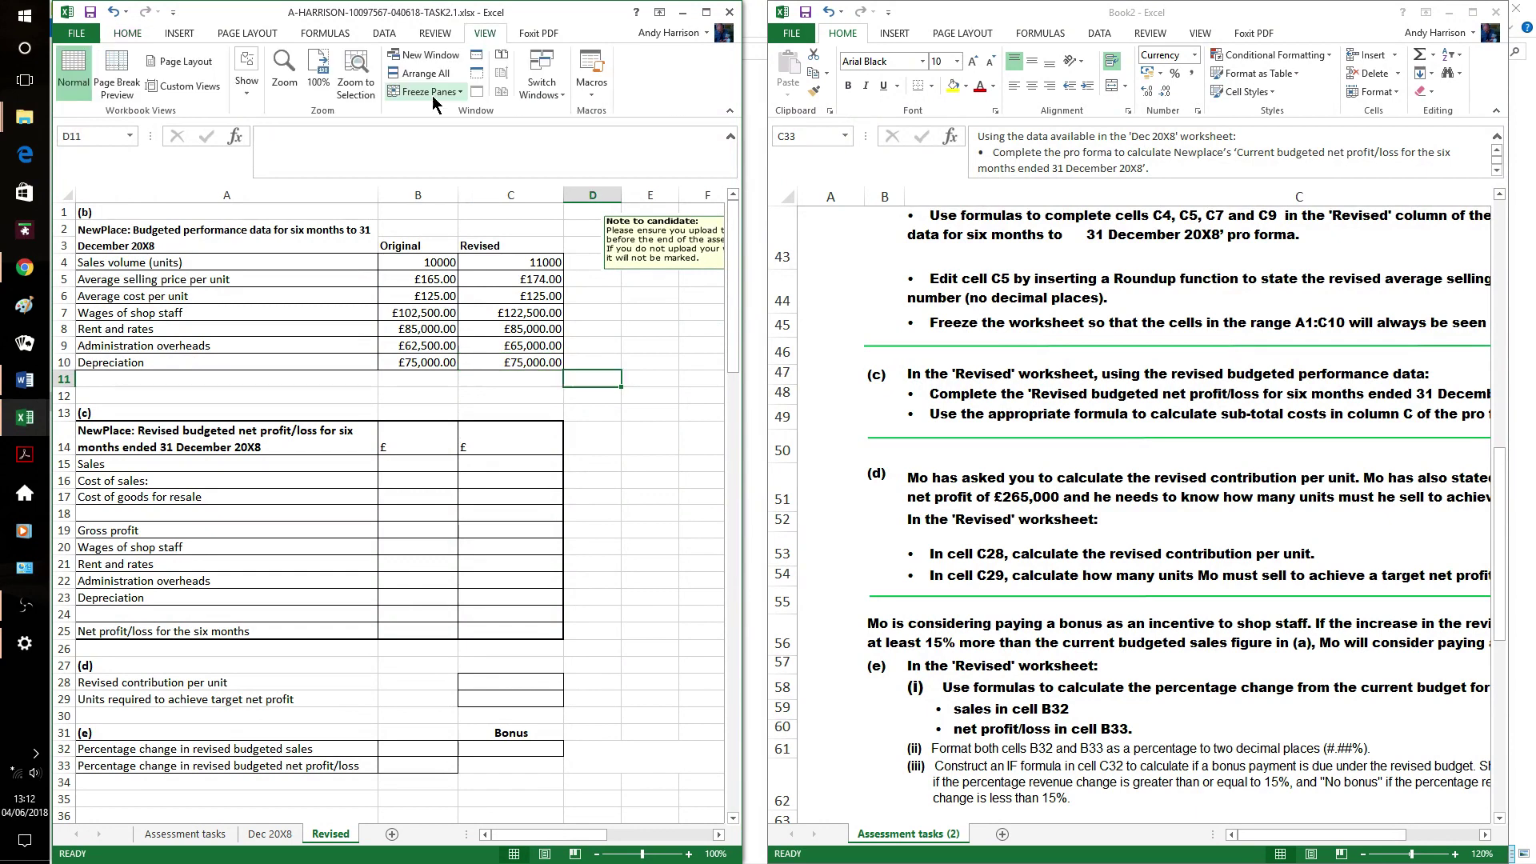
left_click(432, 93)
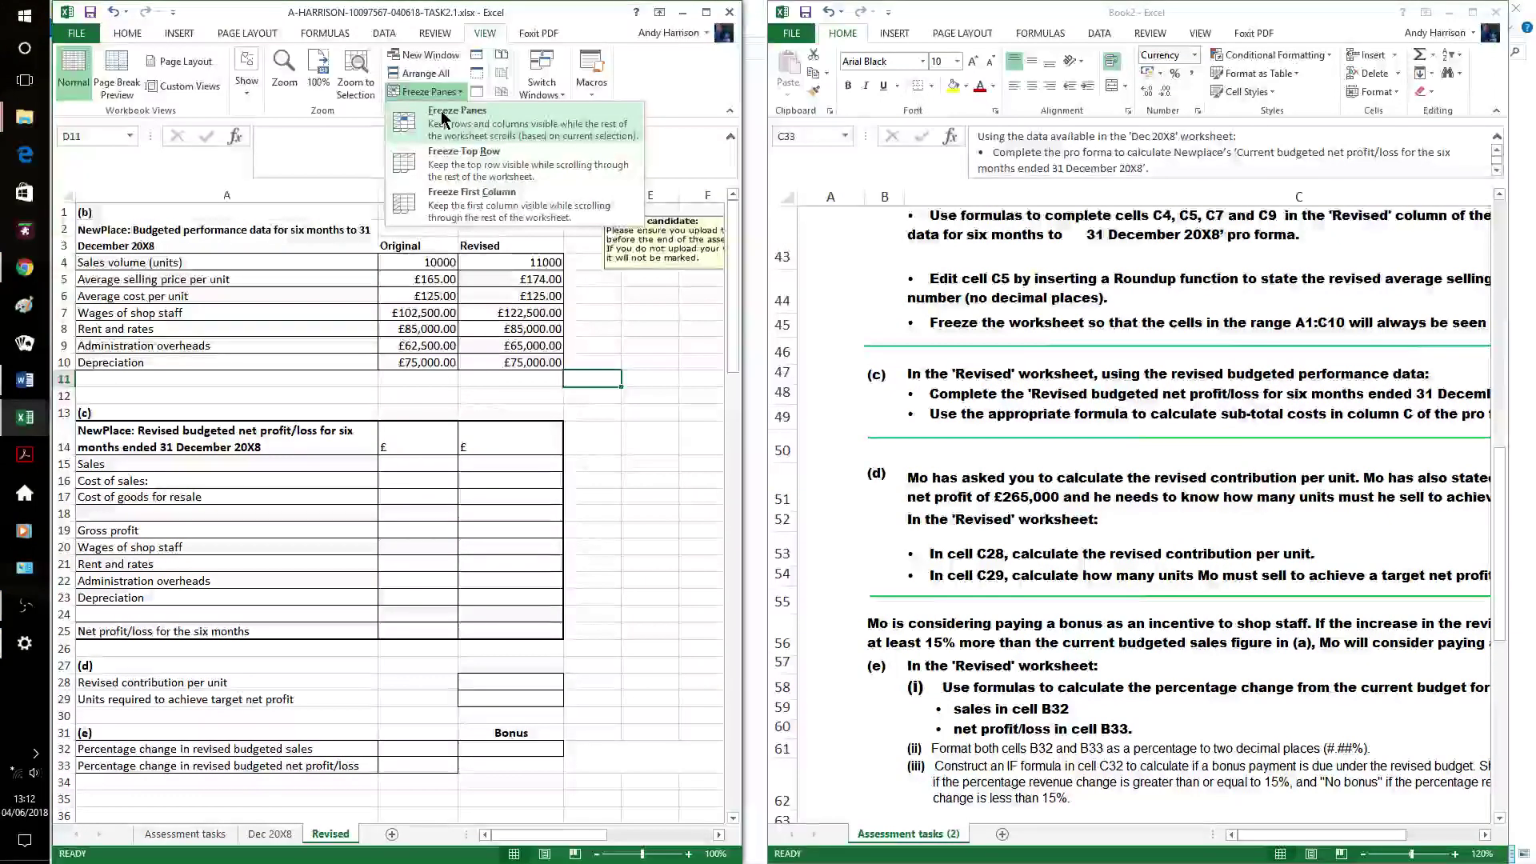
left_click(441, 115)
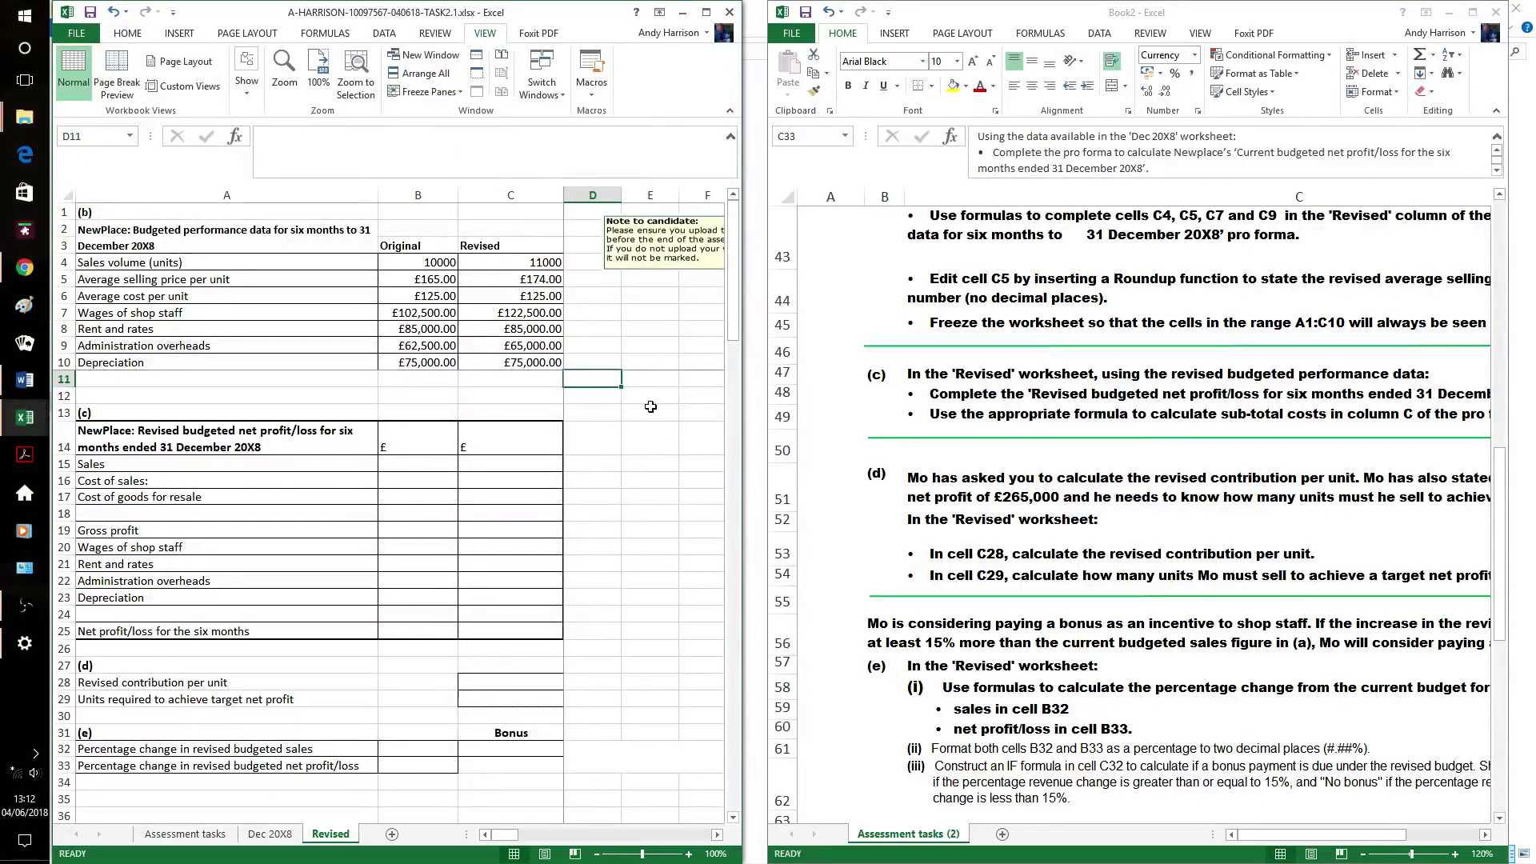
left_click(591, 428)
scroll(601, 408, "down", 5)
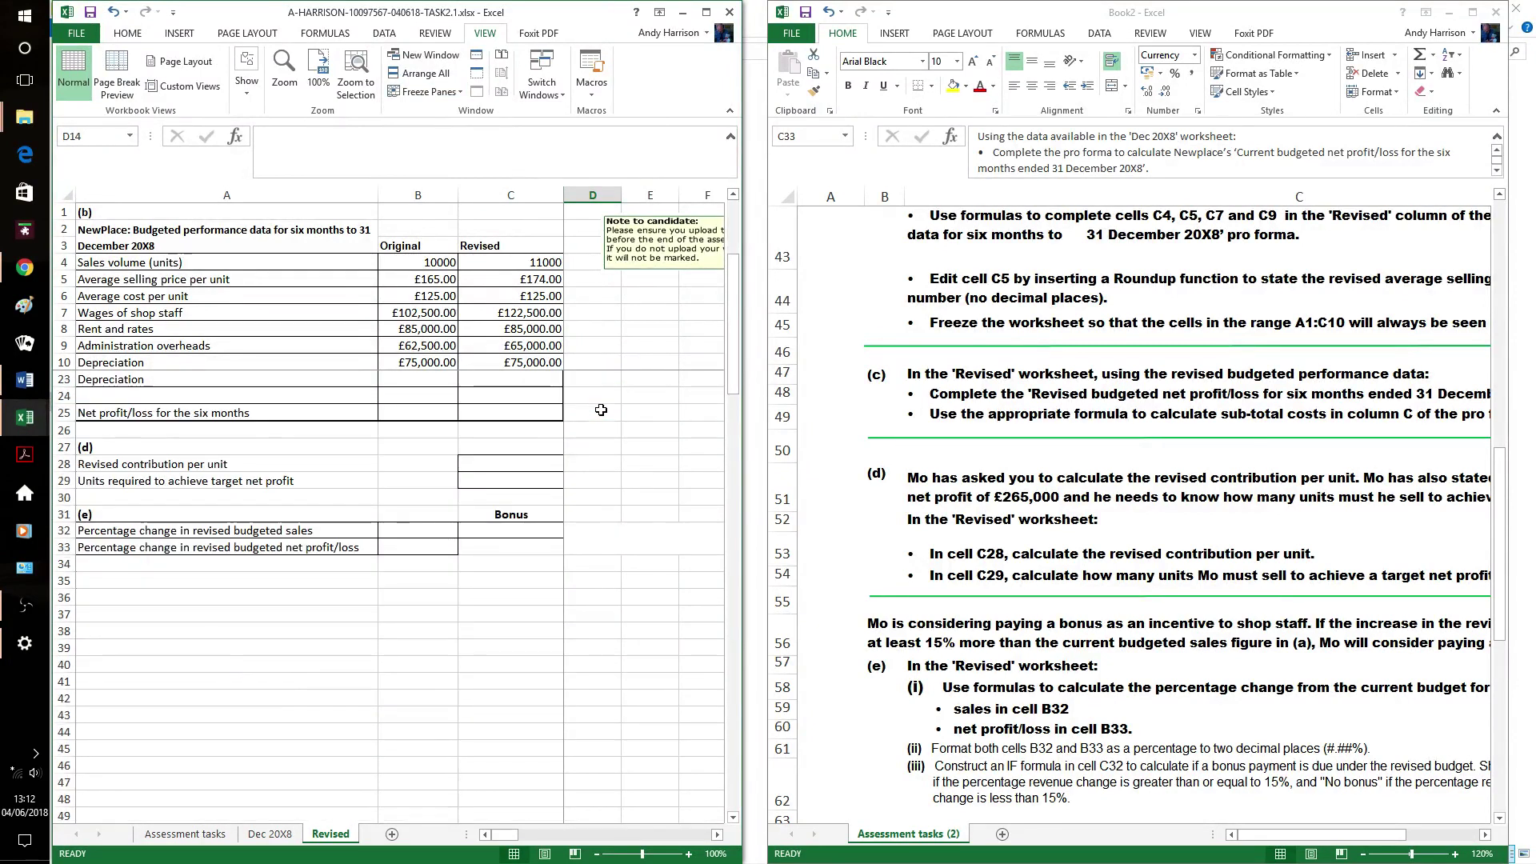
scroll(601, 404, "up", 5)
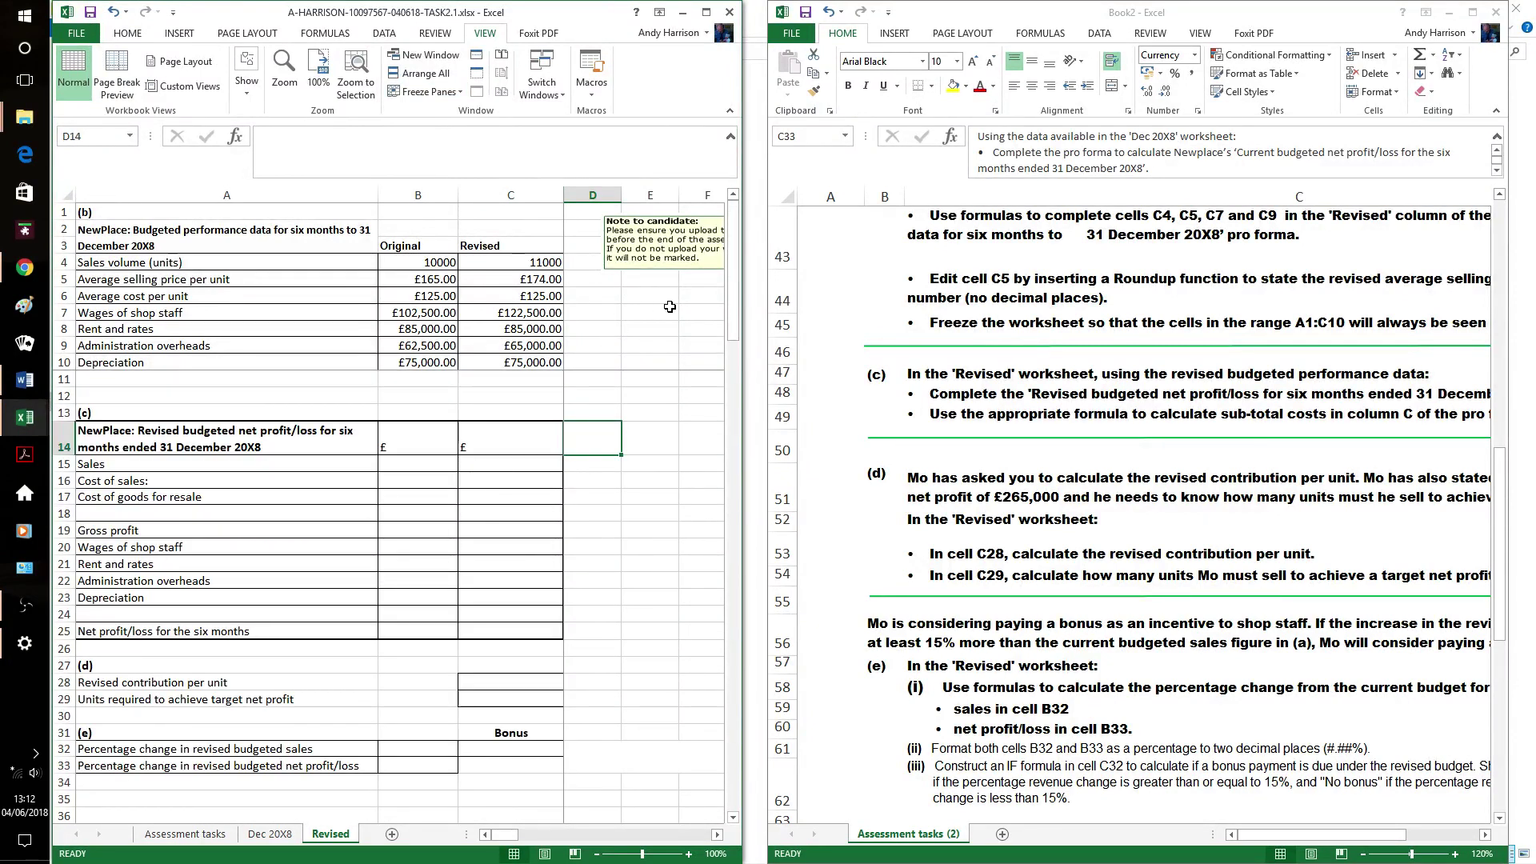
scroll(658, 306, "down", 3)
scroll(667, 306, "up", 3)
mouse_move(1289, 834)
left_mouse_down()
mouse_move(1371, 844)
mouse_move(1276, 840)
left_mouse_up()
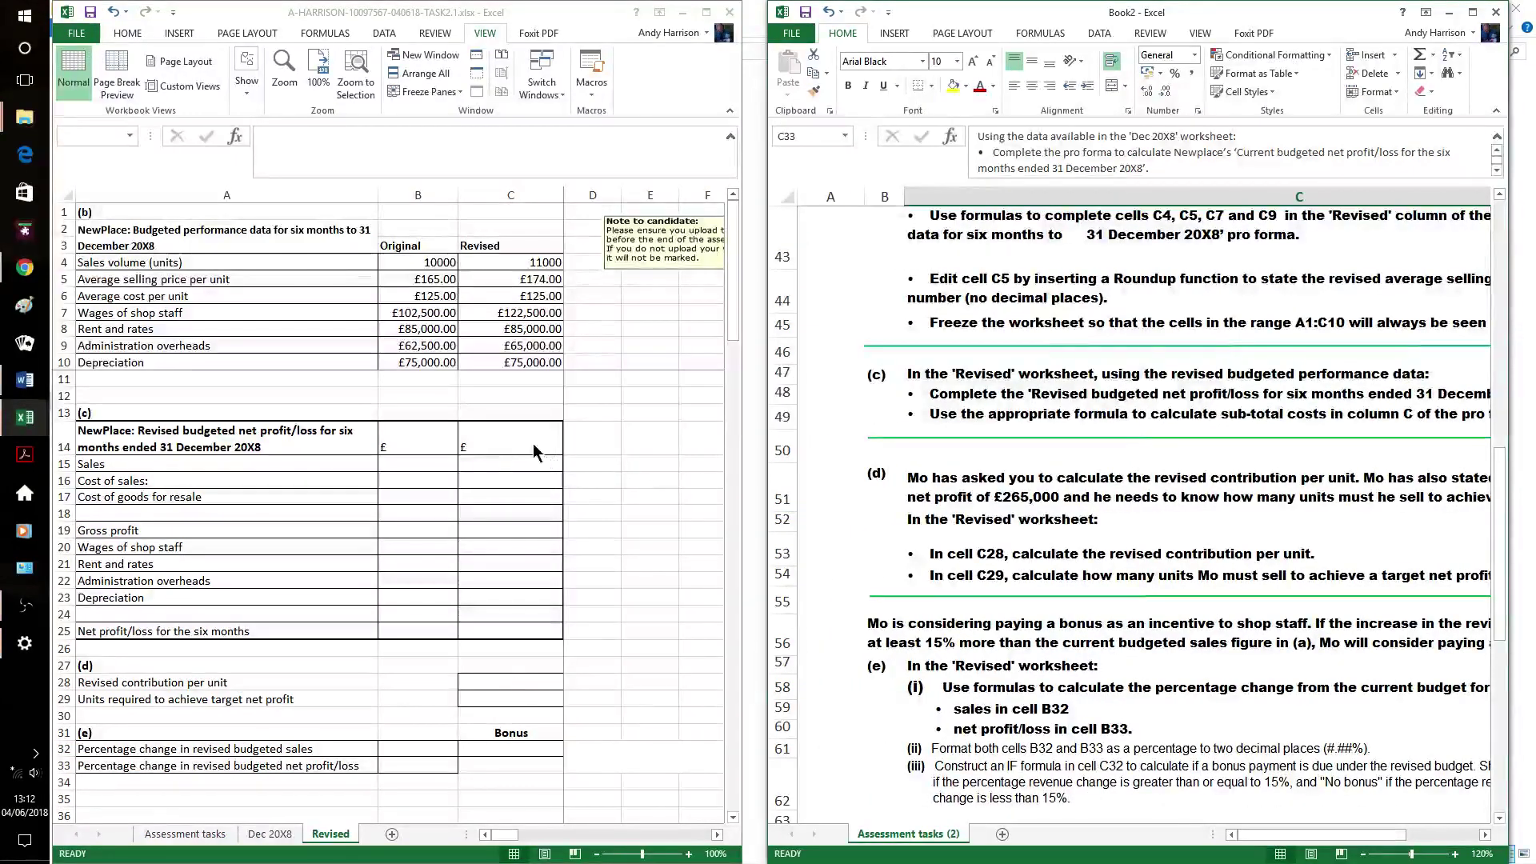
- Enter revised Sales =C4*C5 in C15, cost =C4*C6 in C17, gross profit =C15-C17 in C19
left_click(483, 467)
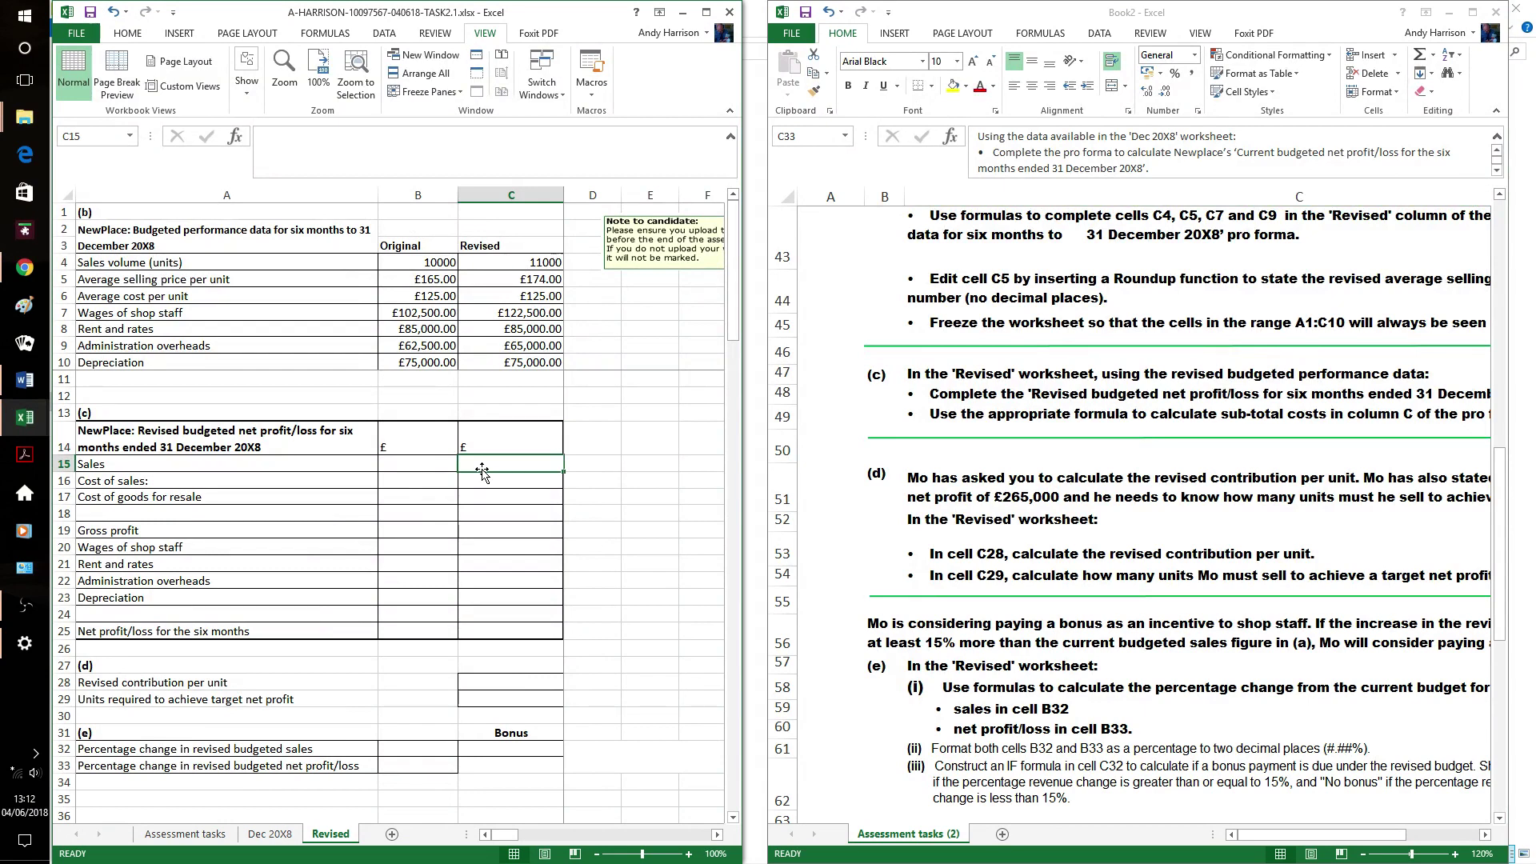
type("=")
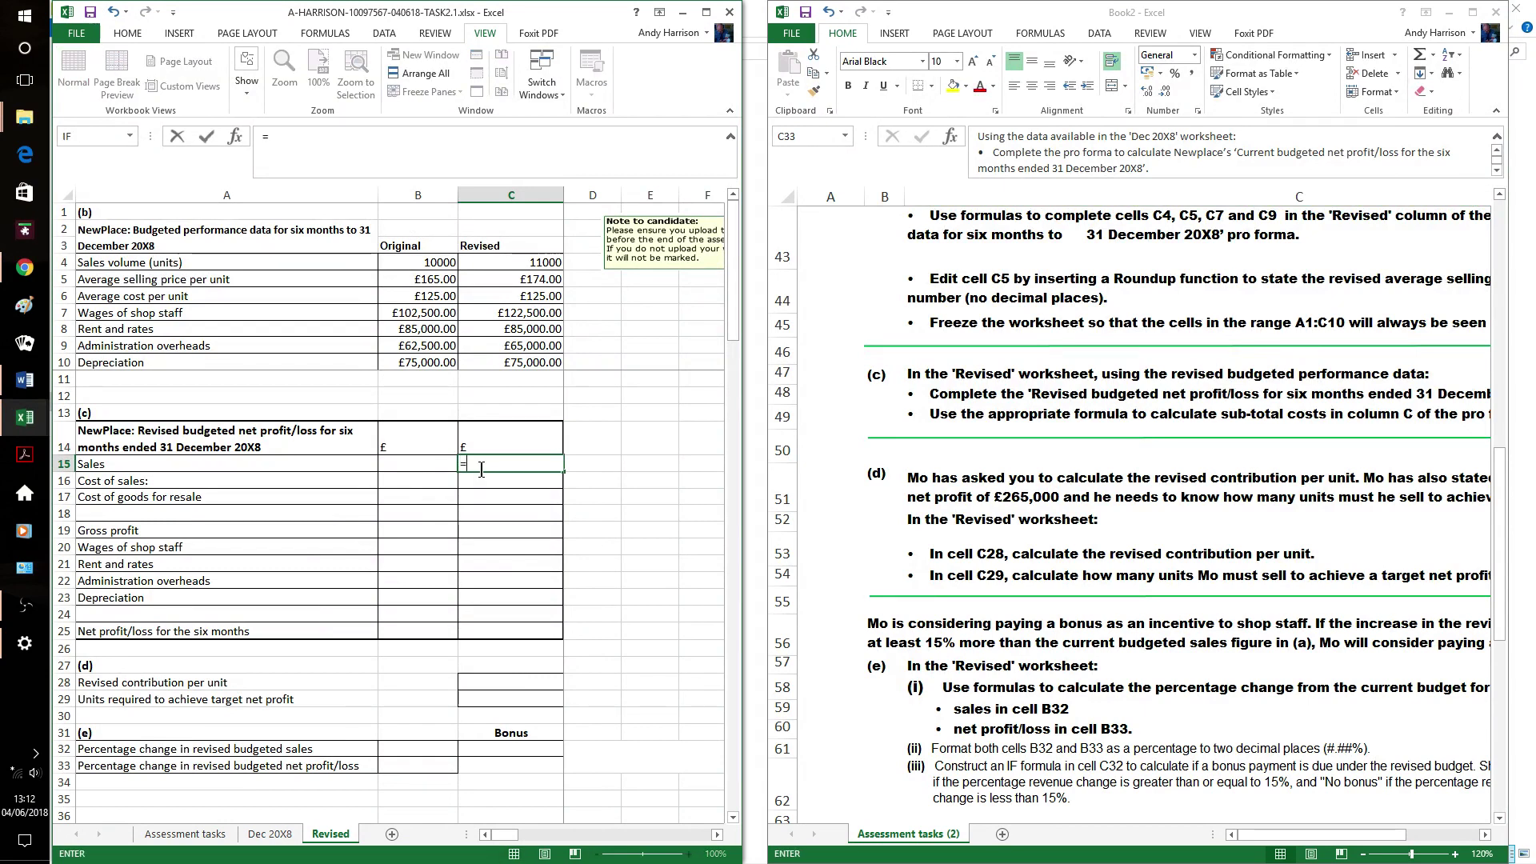
type("c4*c5")
key("Return")
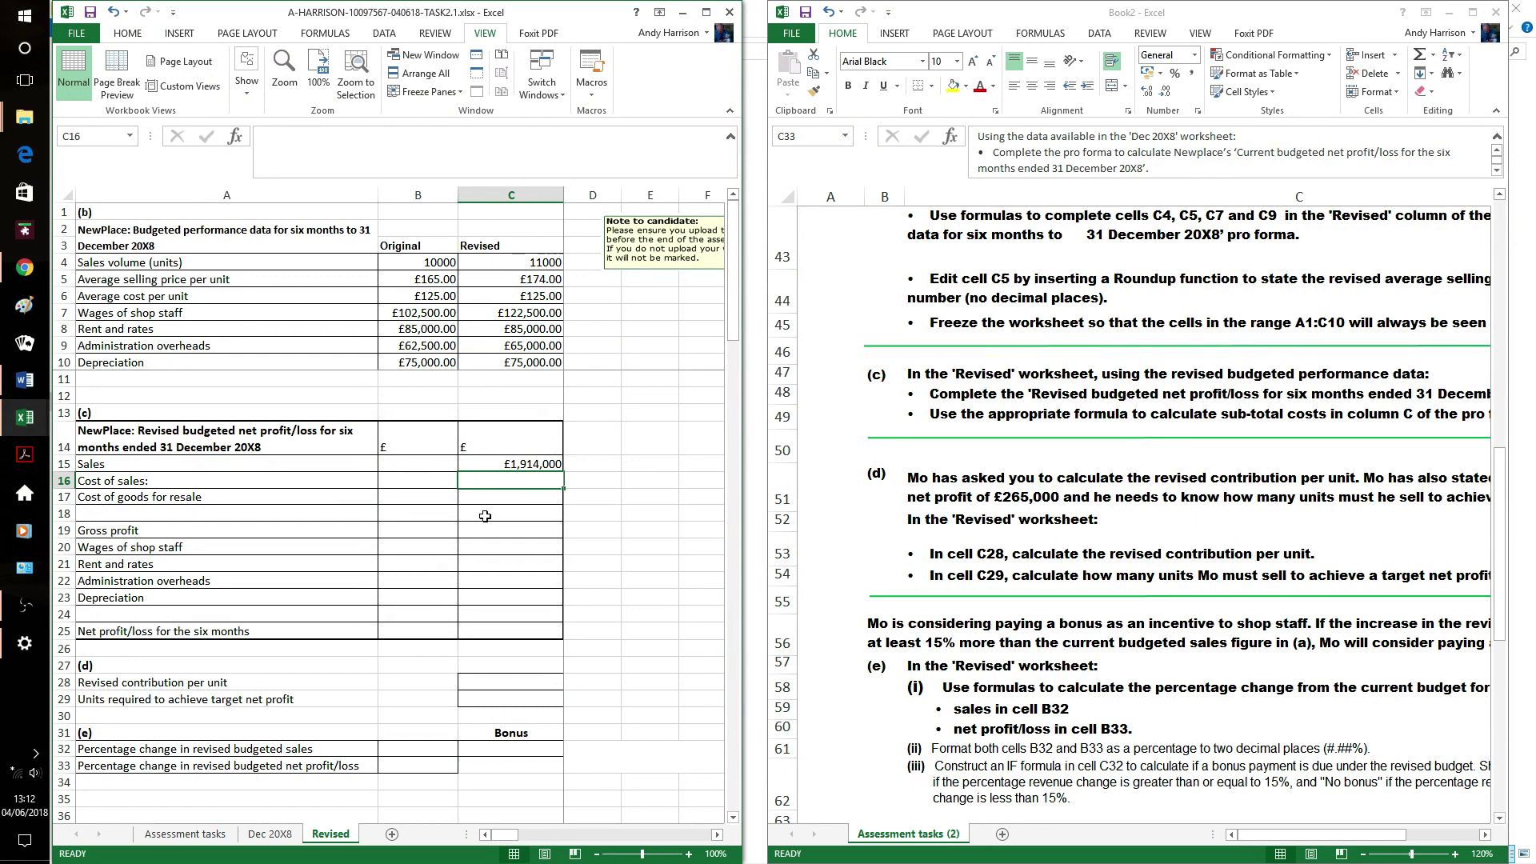
left_click(489, 497)
type("=c4")
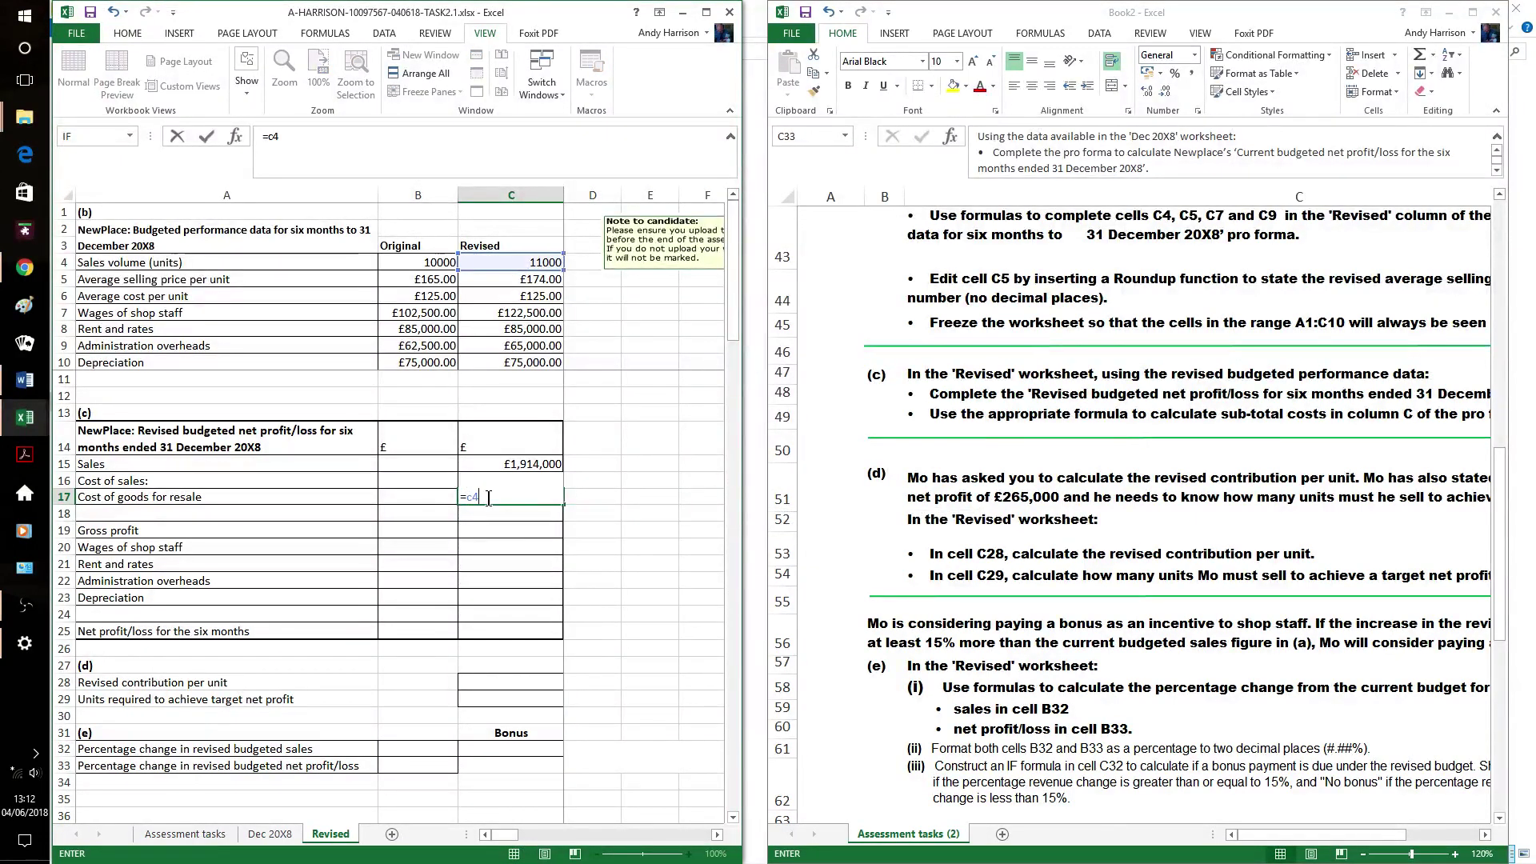
type("*c6")
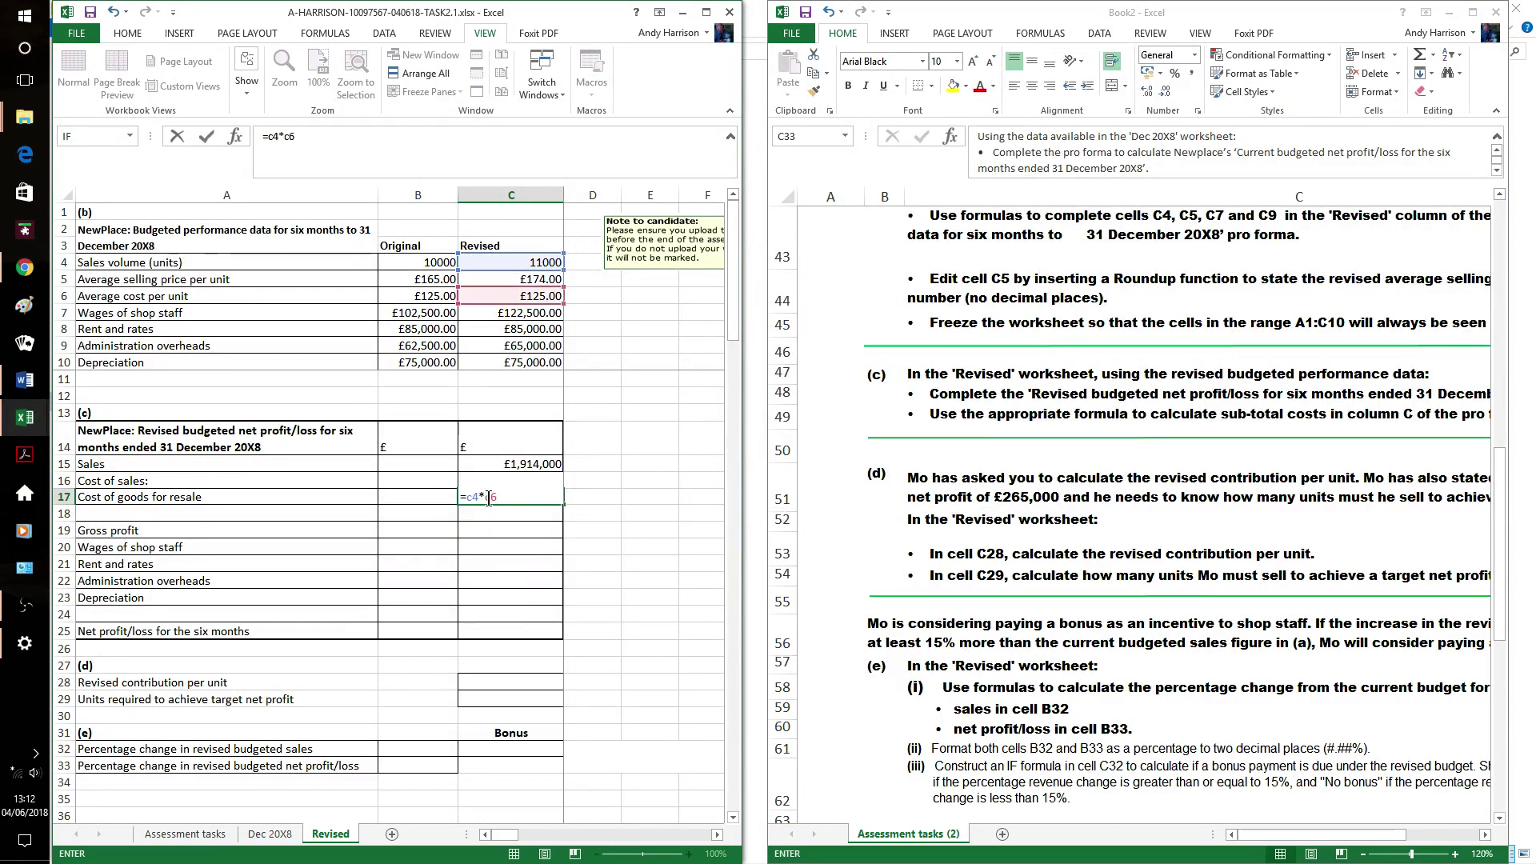
key("Return")
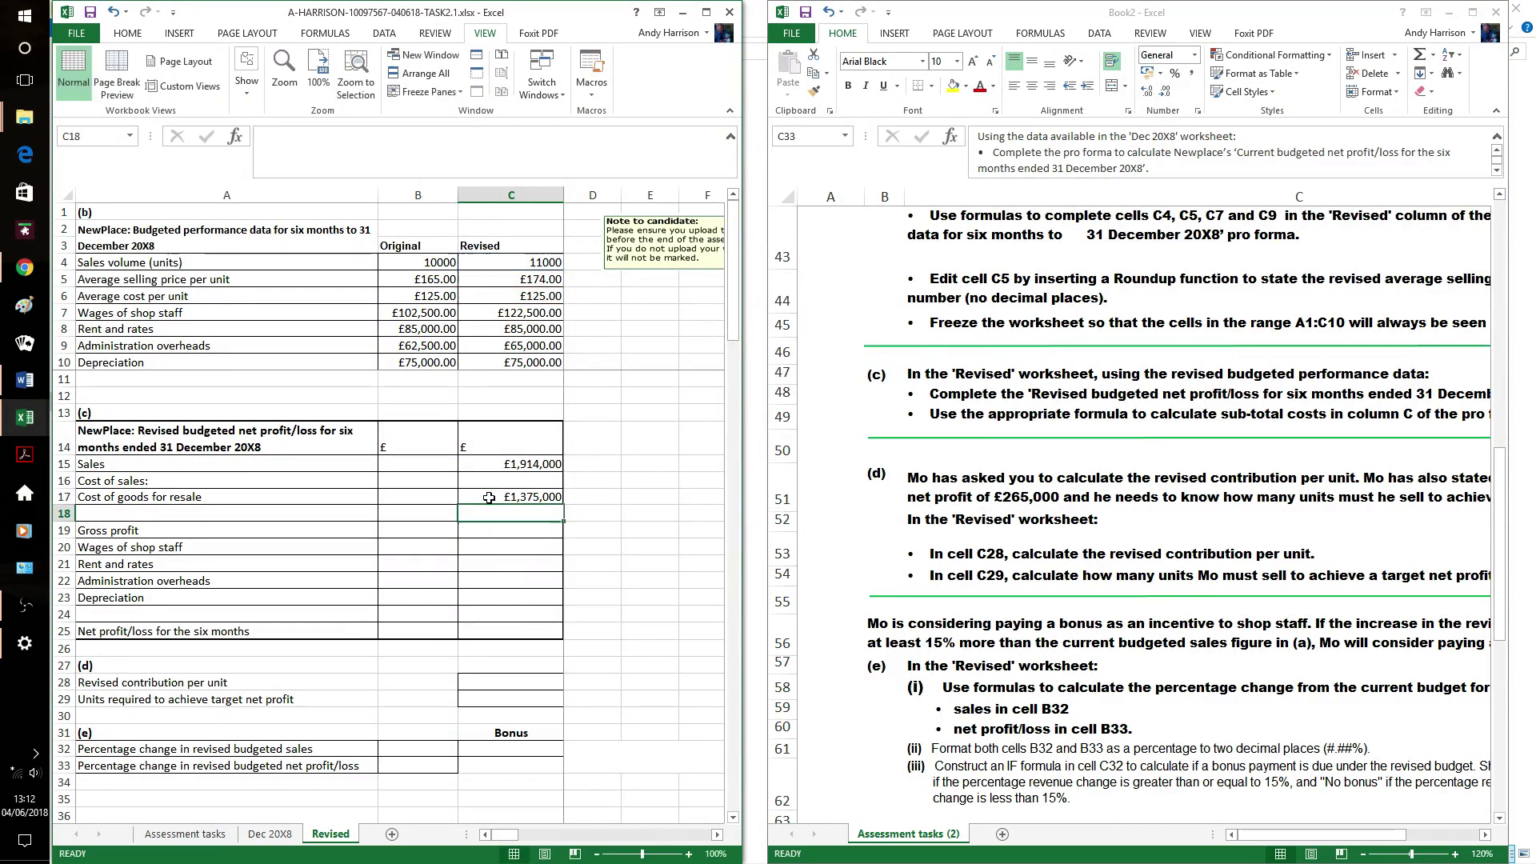
left_click(528, 532)
type("=")
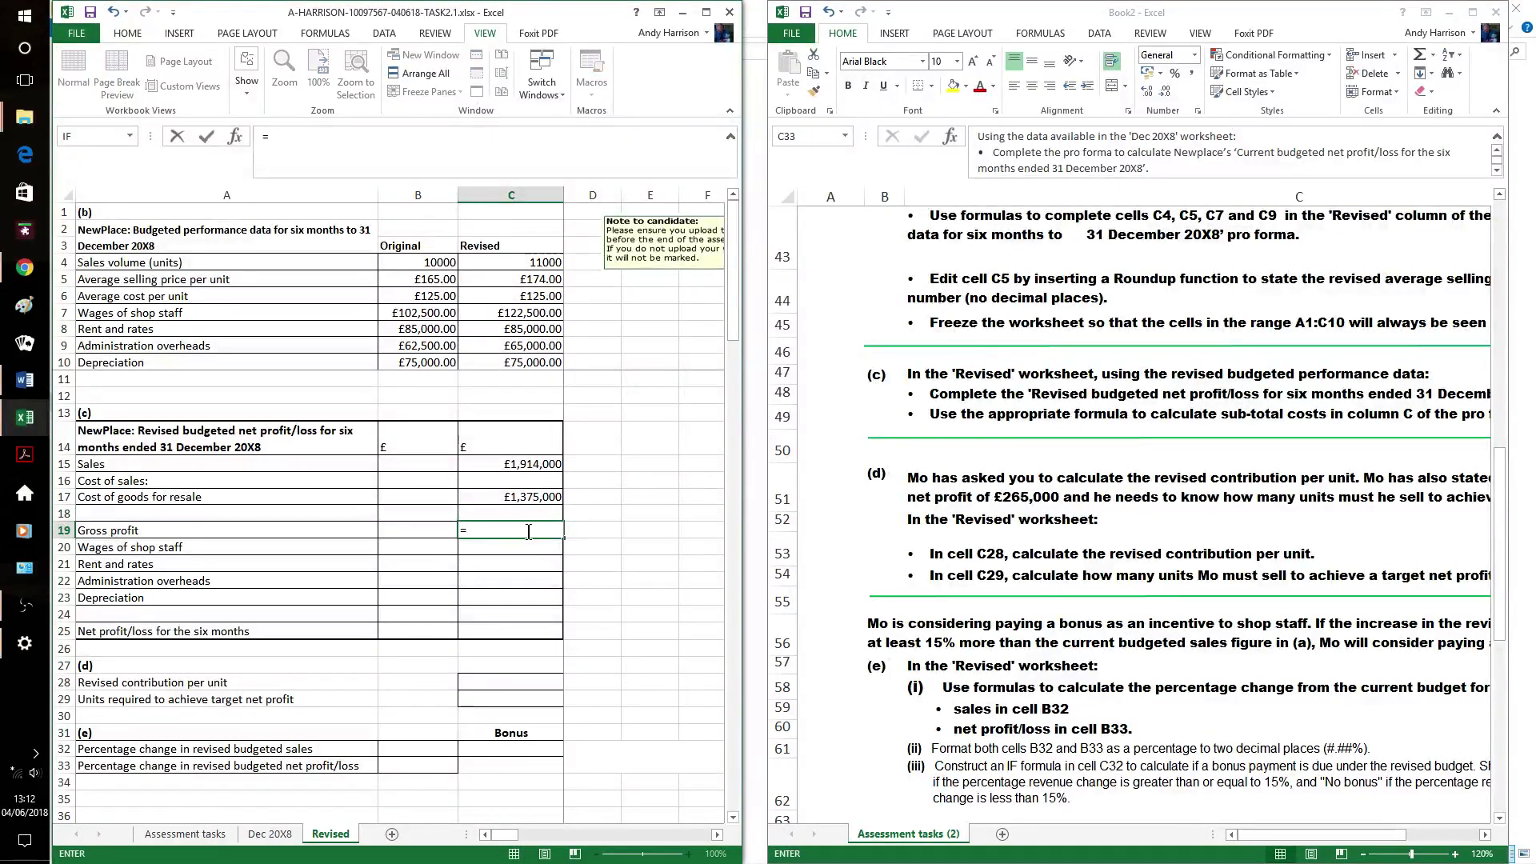
type("c")
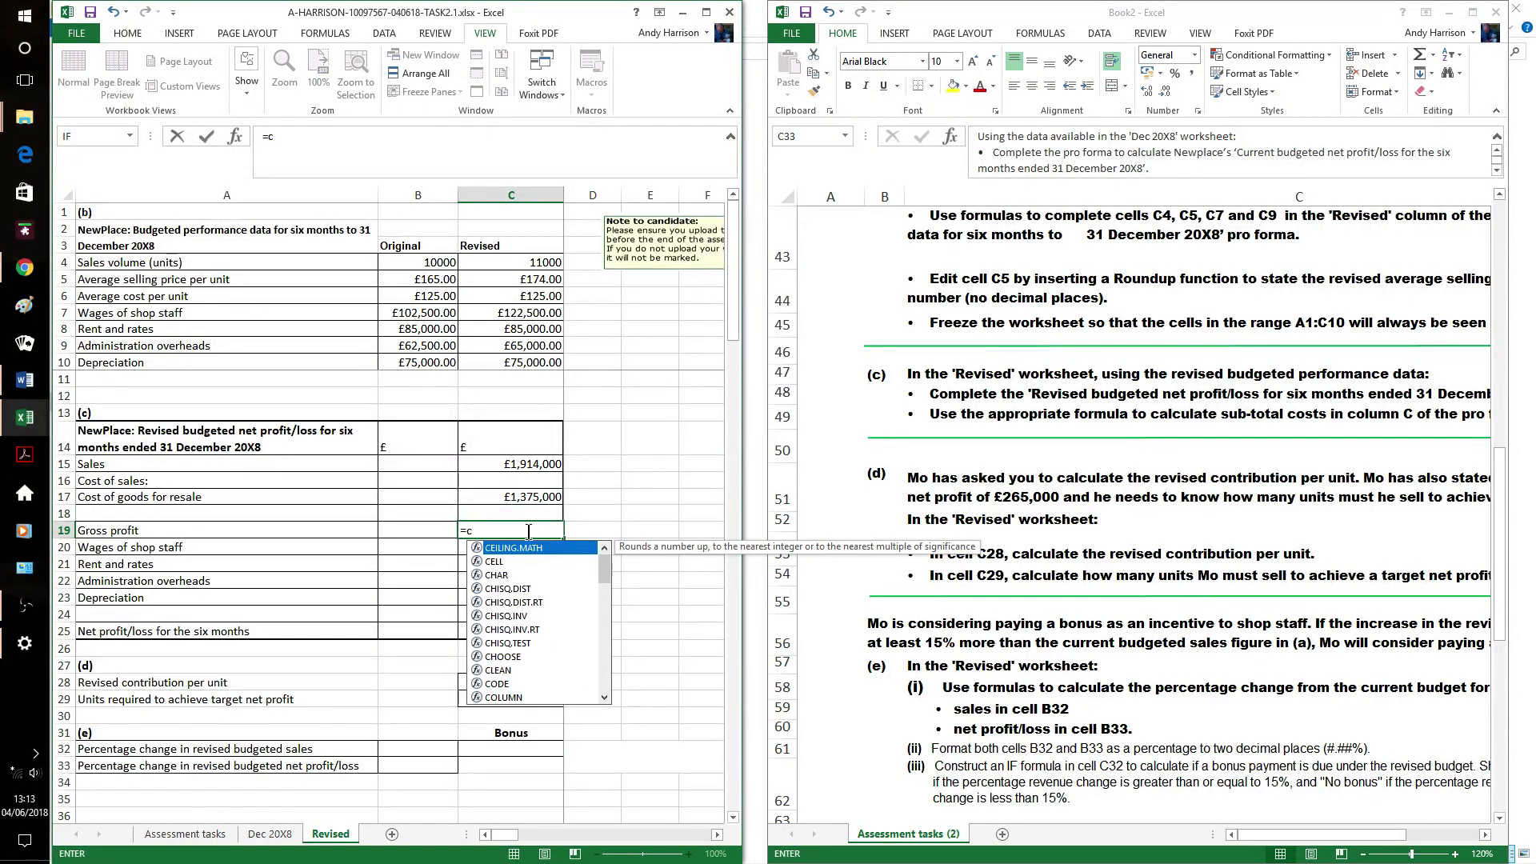
type("15-")
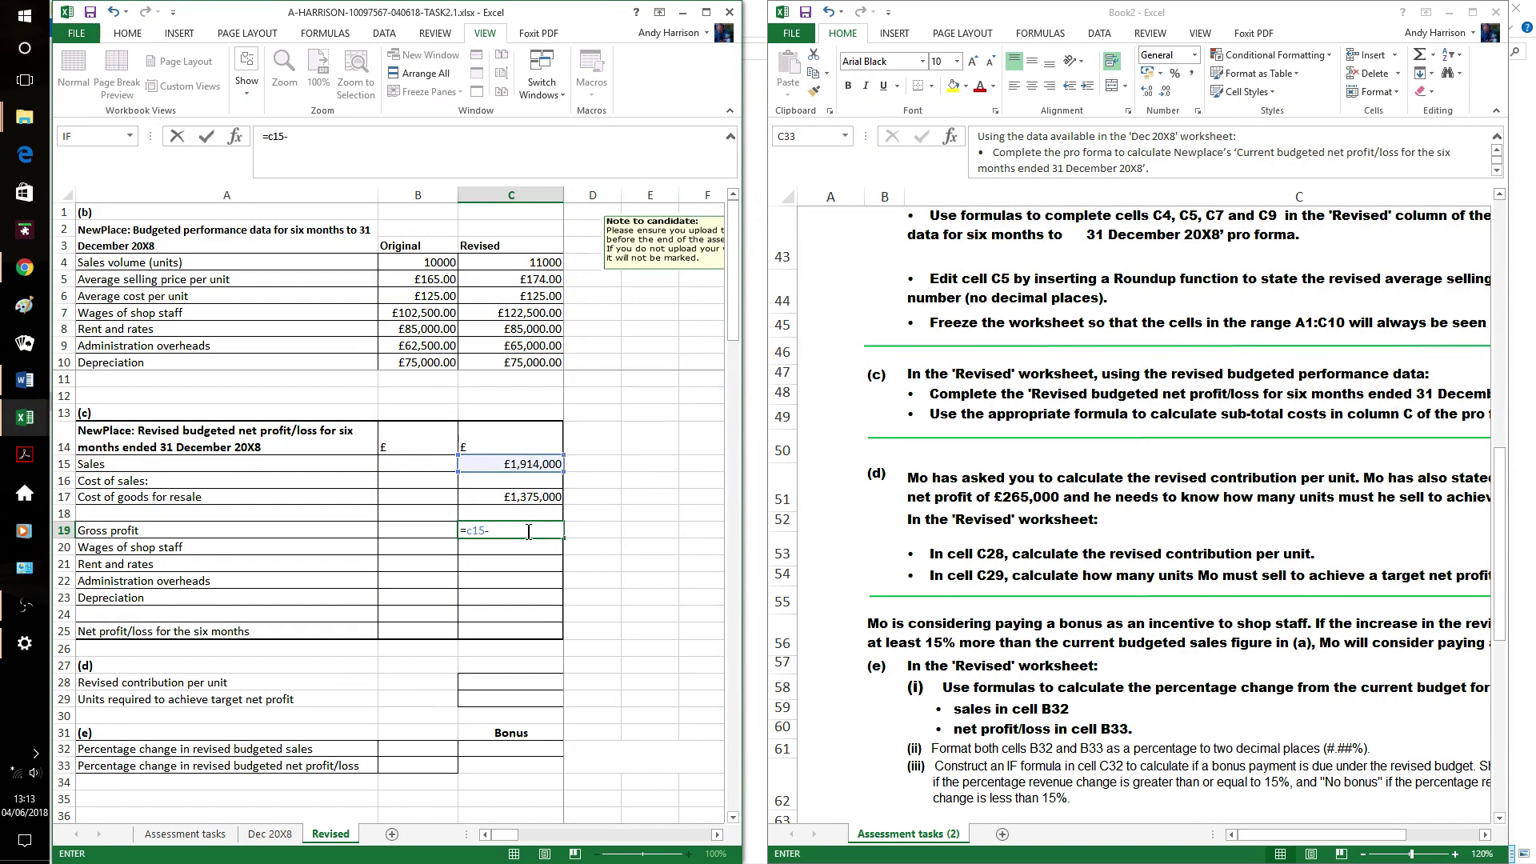
type("c17")
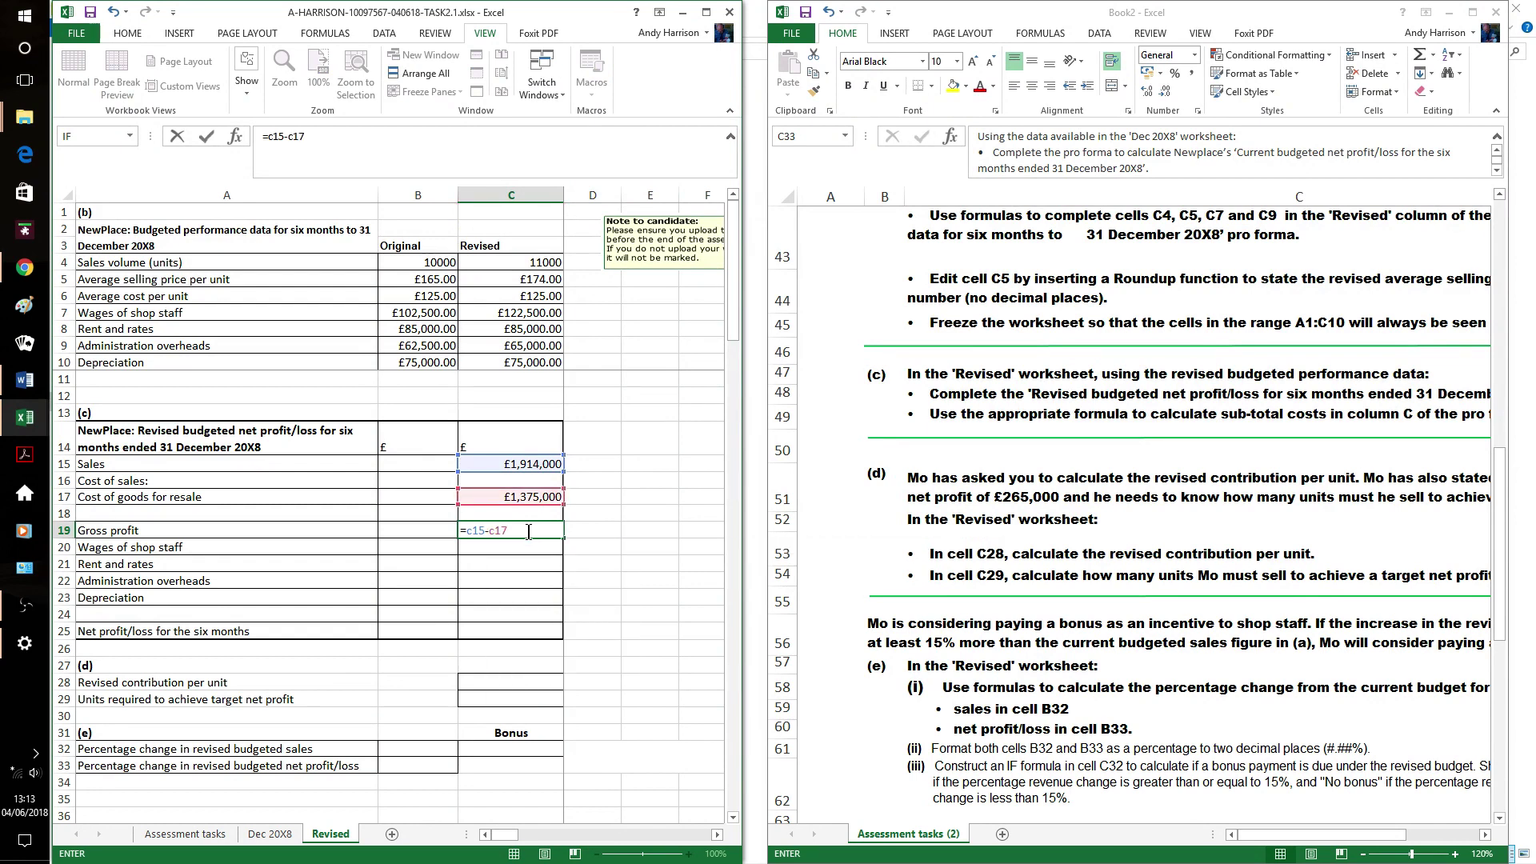
key("Return")
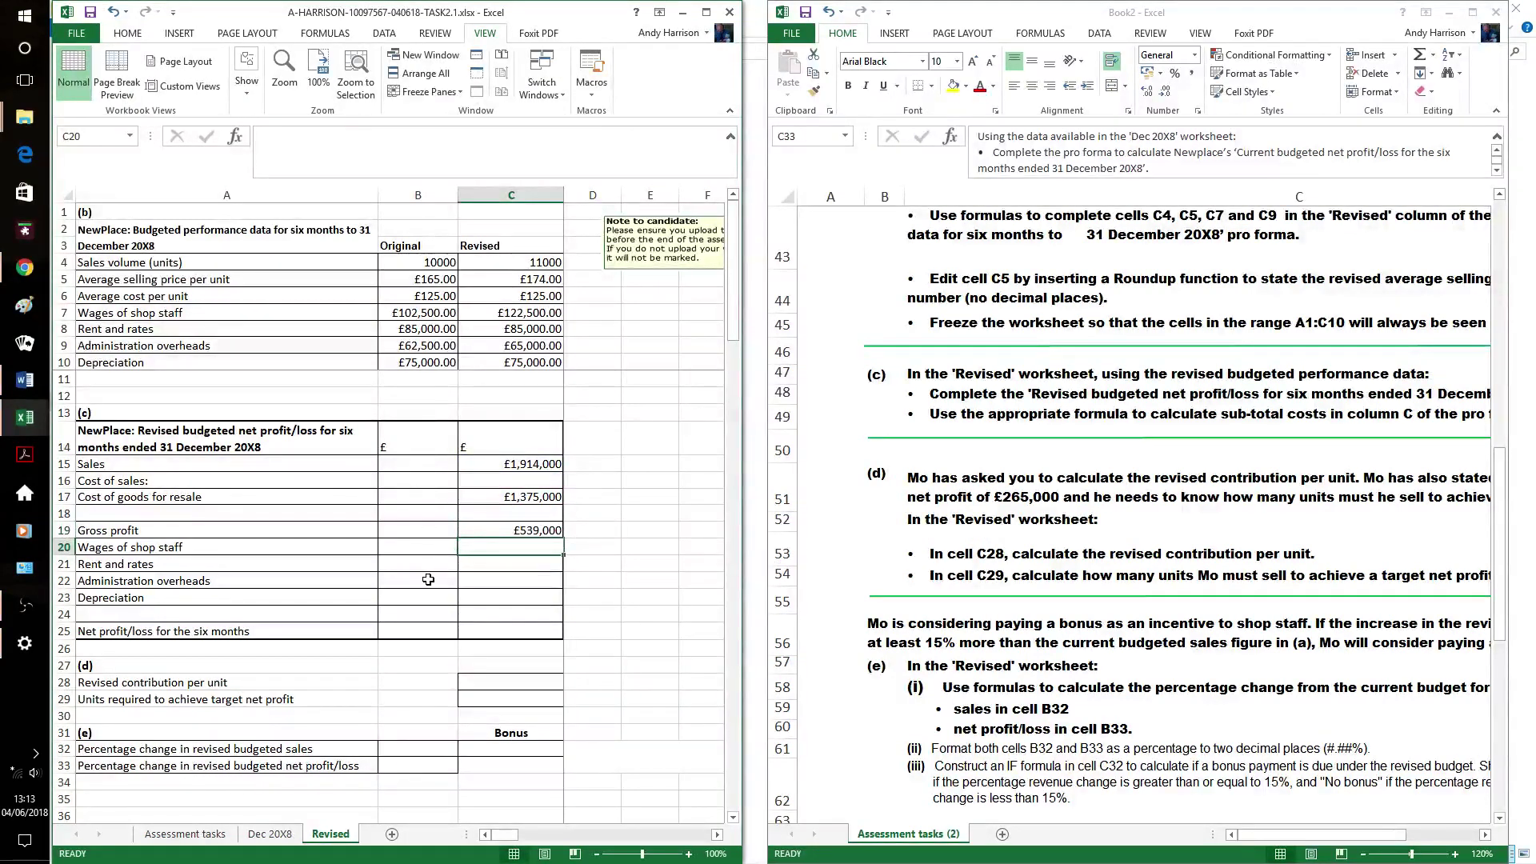
- Enter =C7 in B20 and copy it down through B23 for the revised expenses
left_click(417, 543)
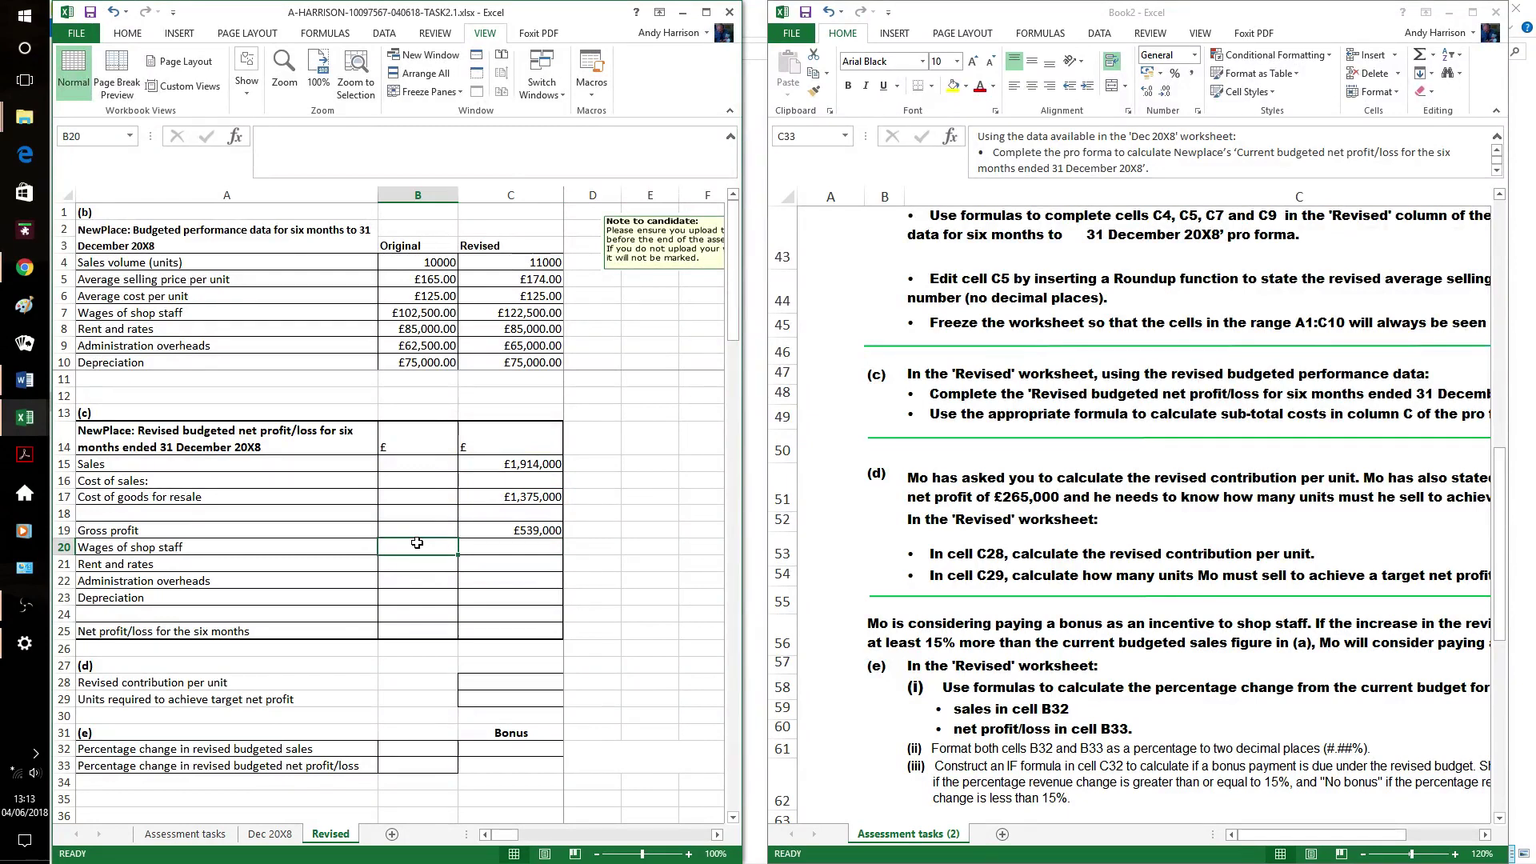
type("=")
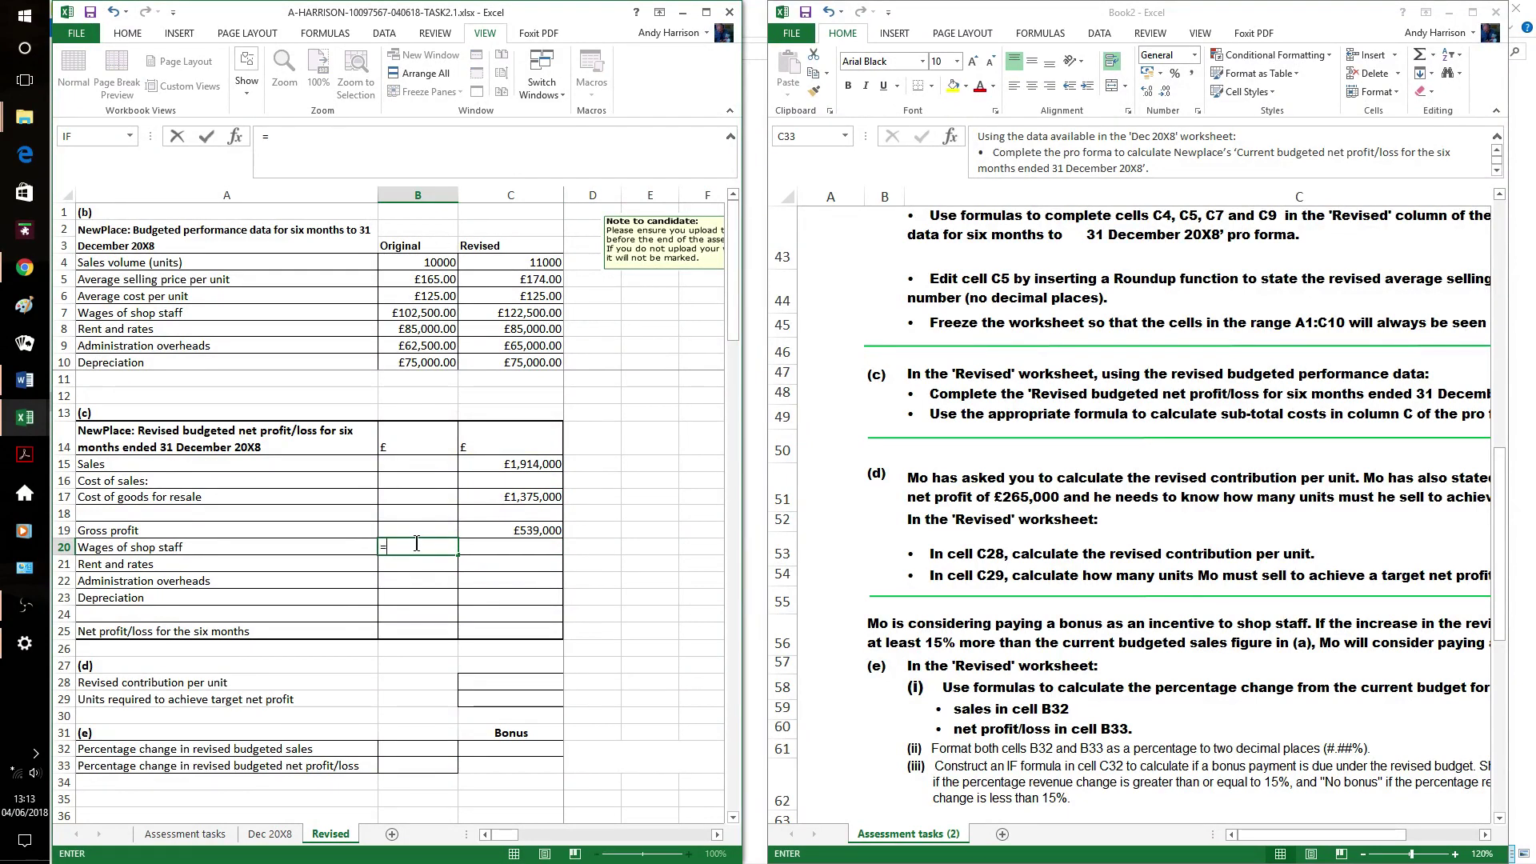
type("c7")
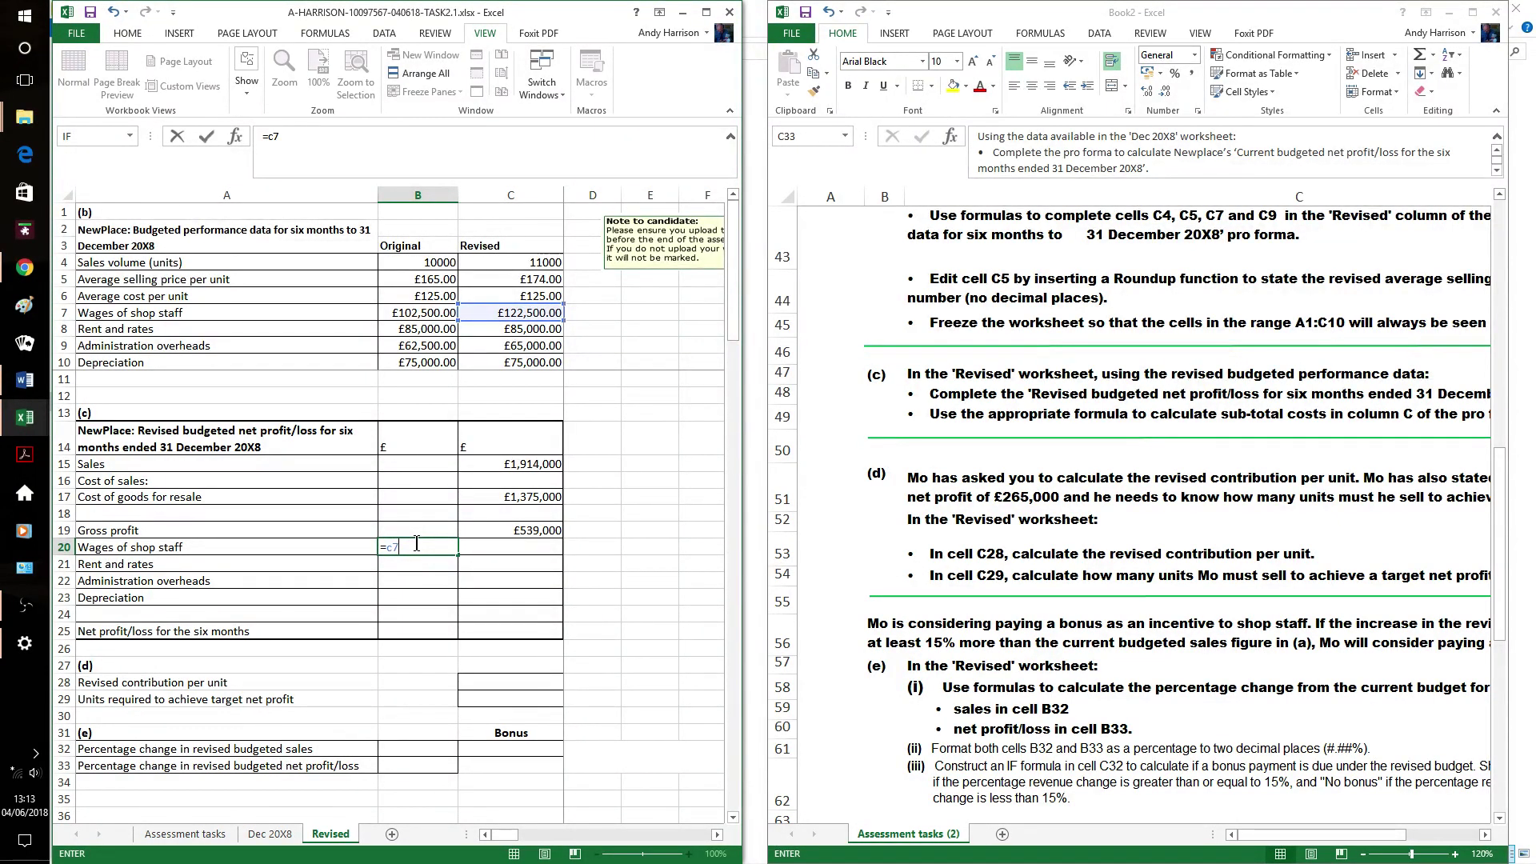
key("ctrl+Return")
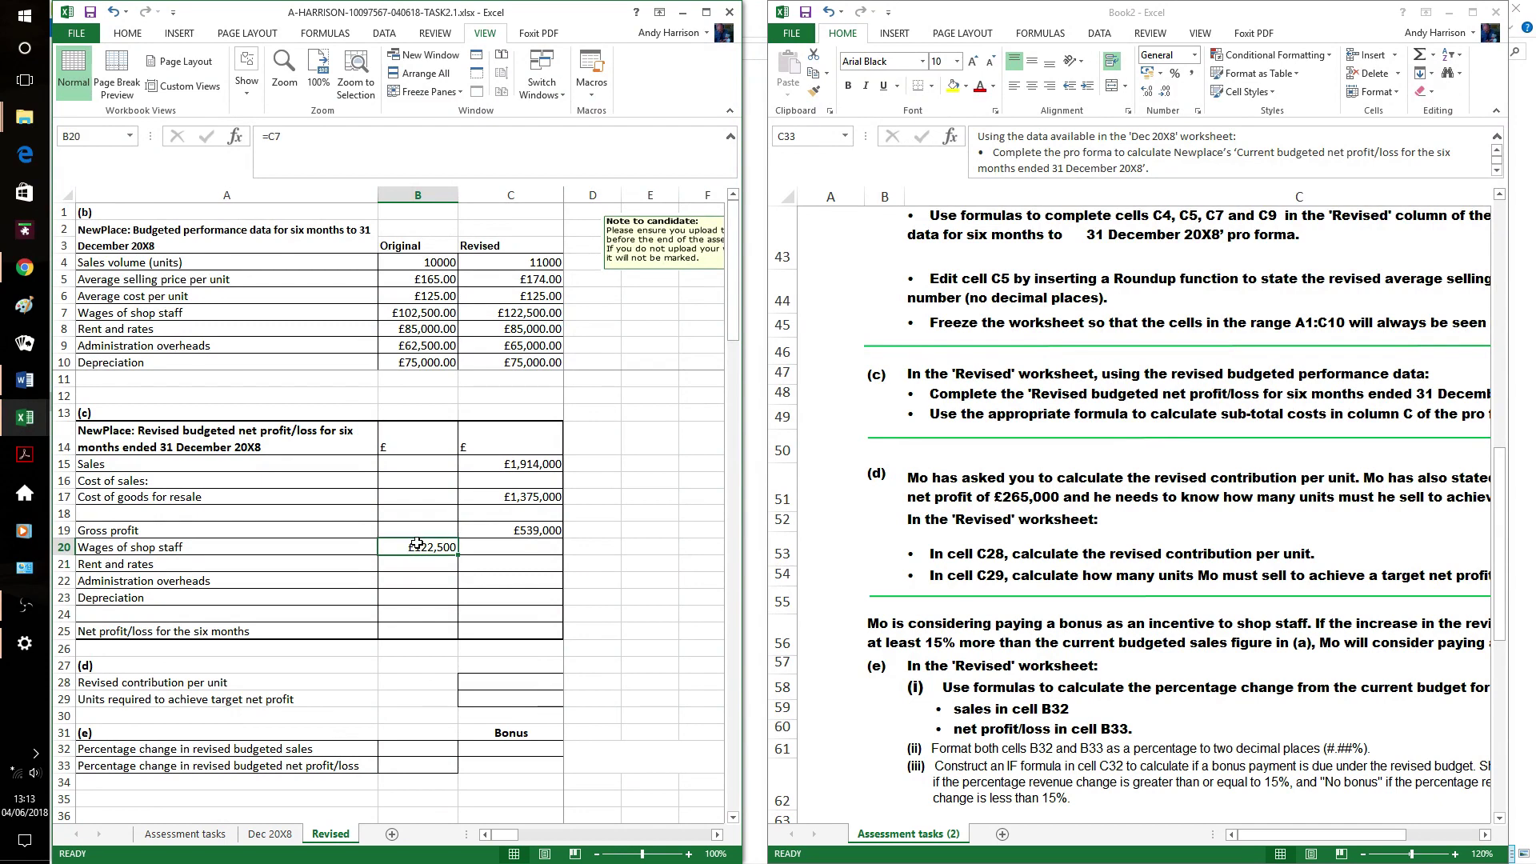
key("shift+Down")
key("shift+Down")
key("shift+Down")
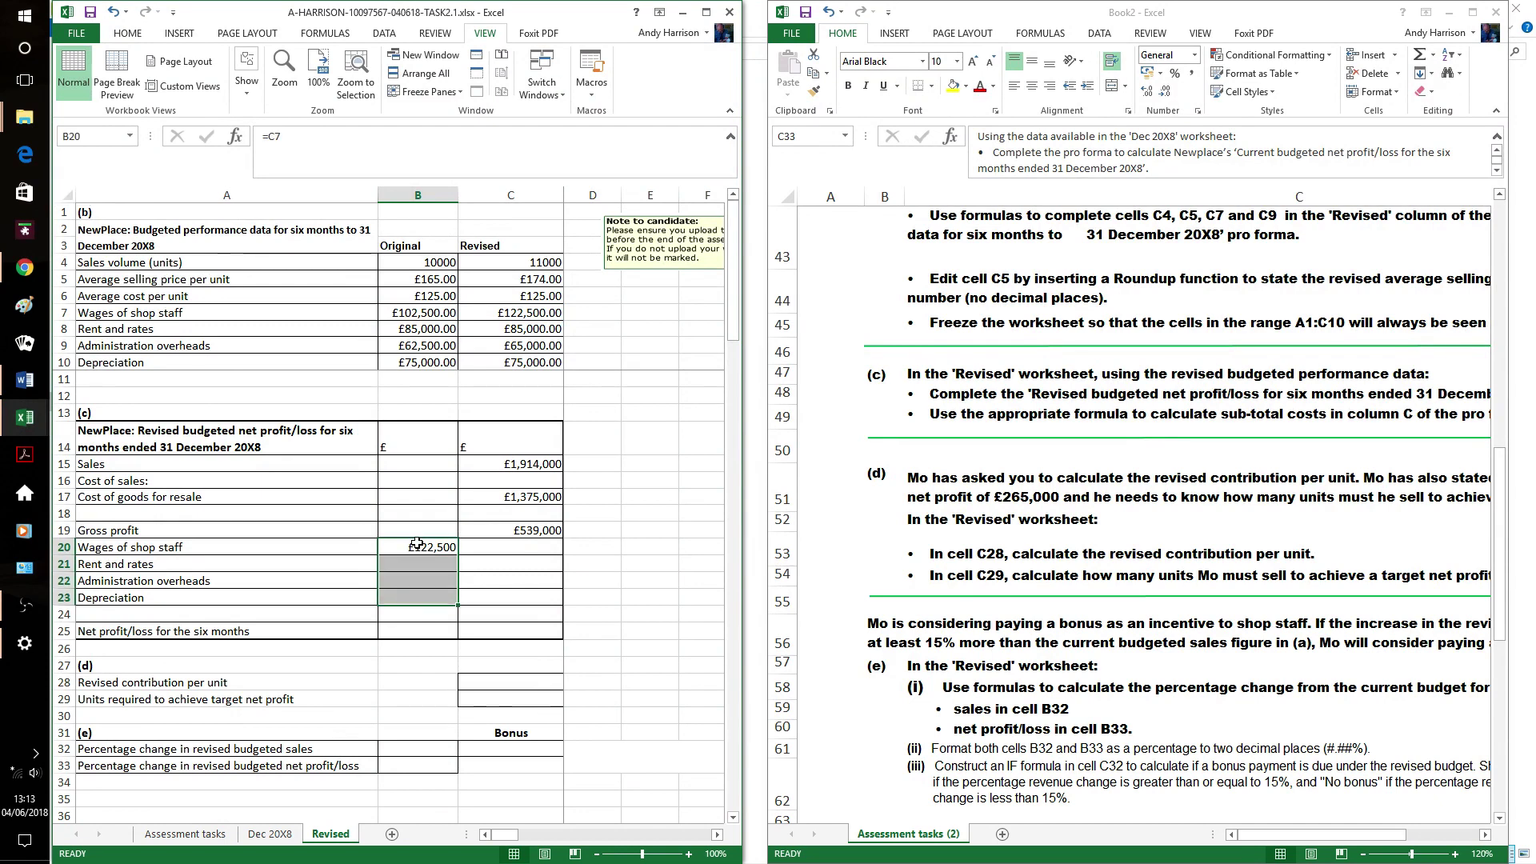
type("£85,000 £65,000 £75,000")
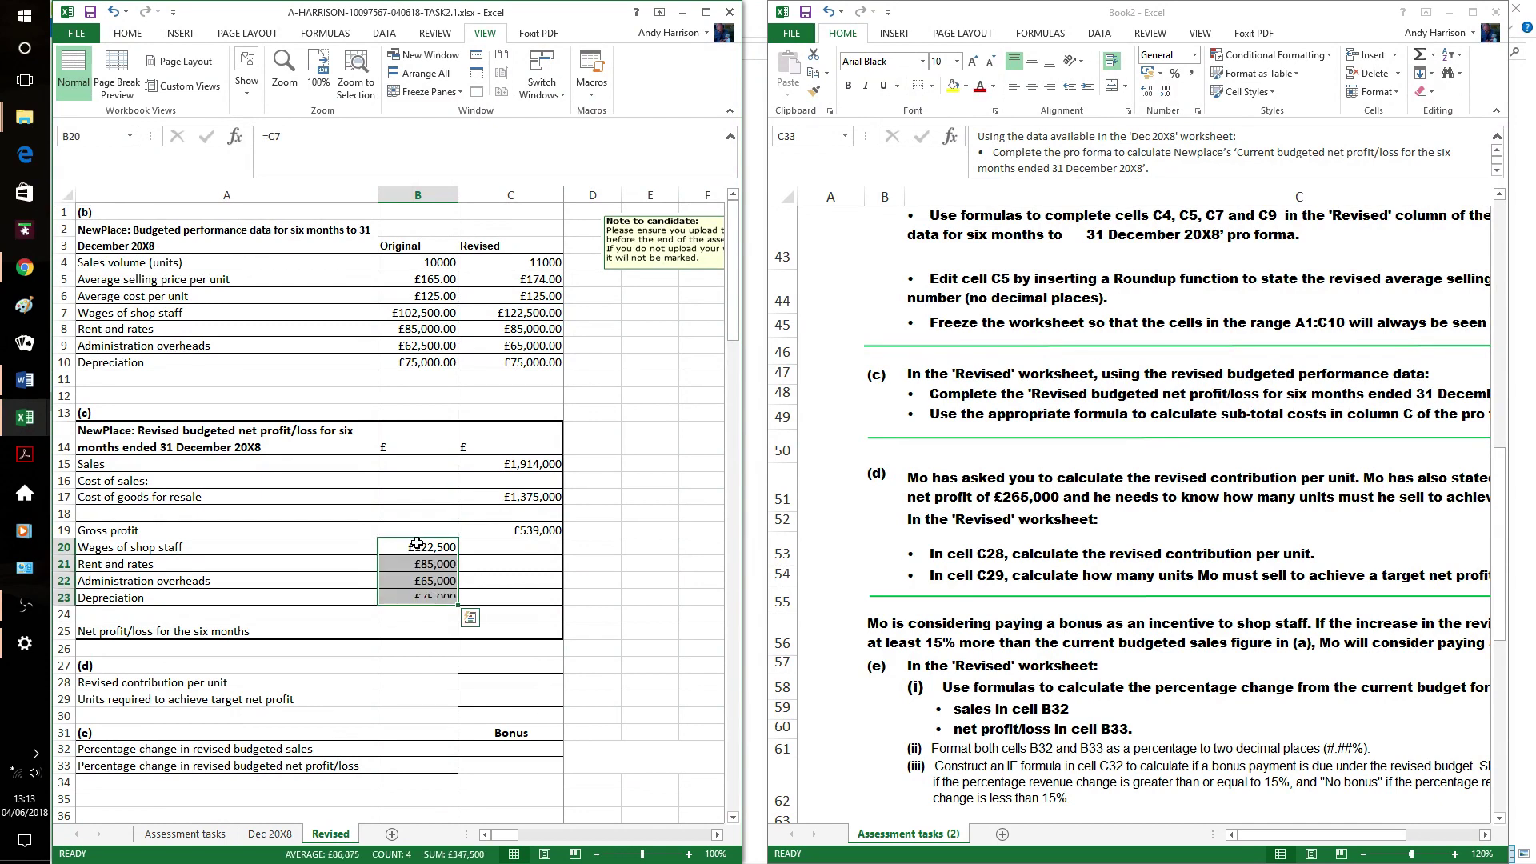
- Enter =0-(SUBTOTAL(9,B20:B23)) in C24 to show expenses as -£347,500
left_click(532, 615)
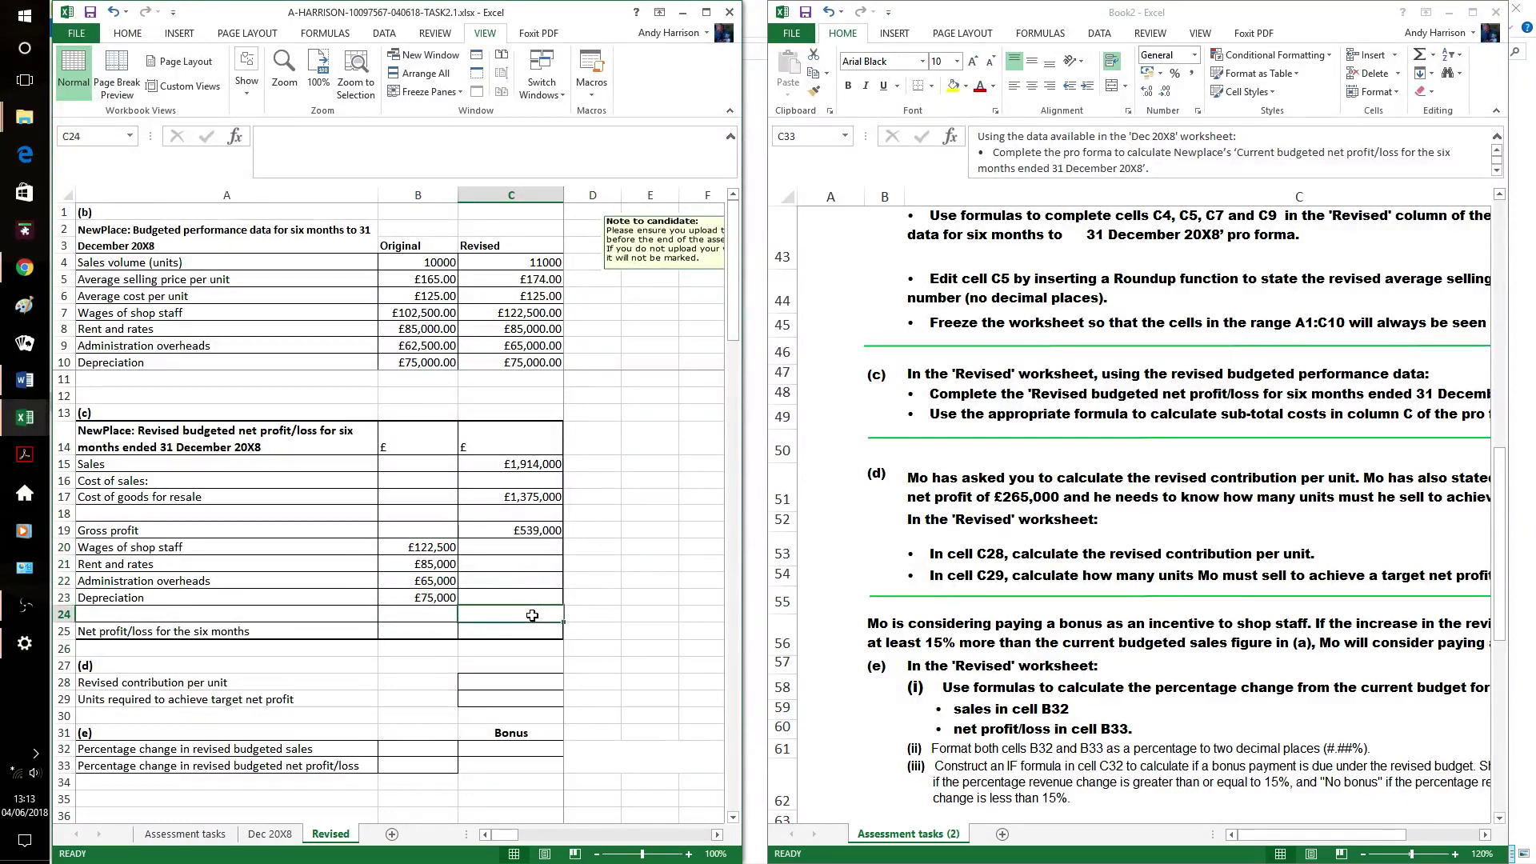
type("=subt")
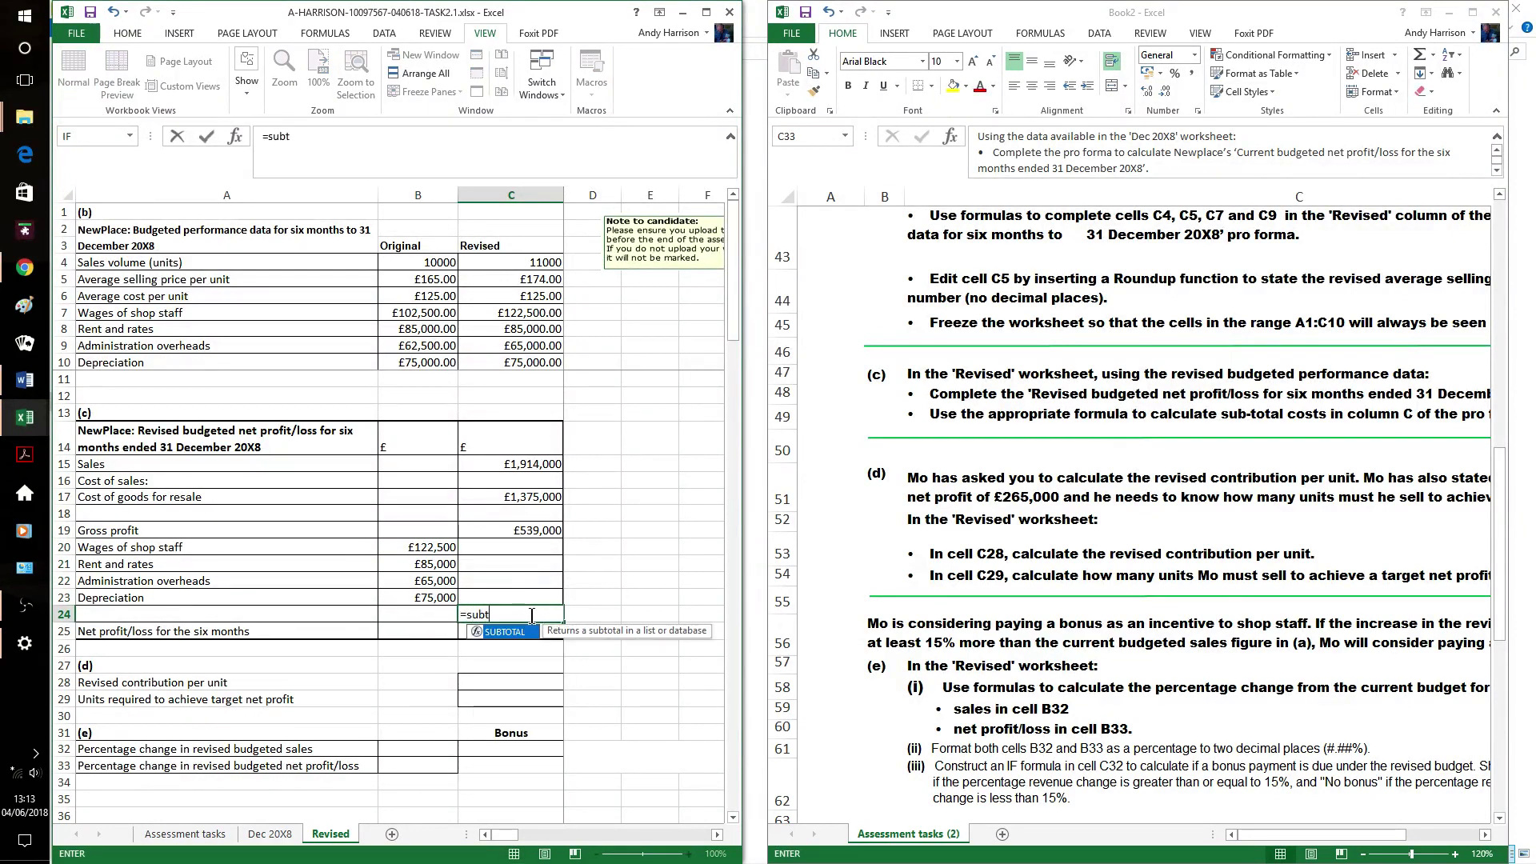
type("otal(")
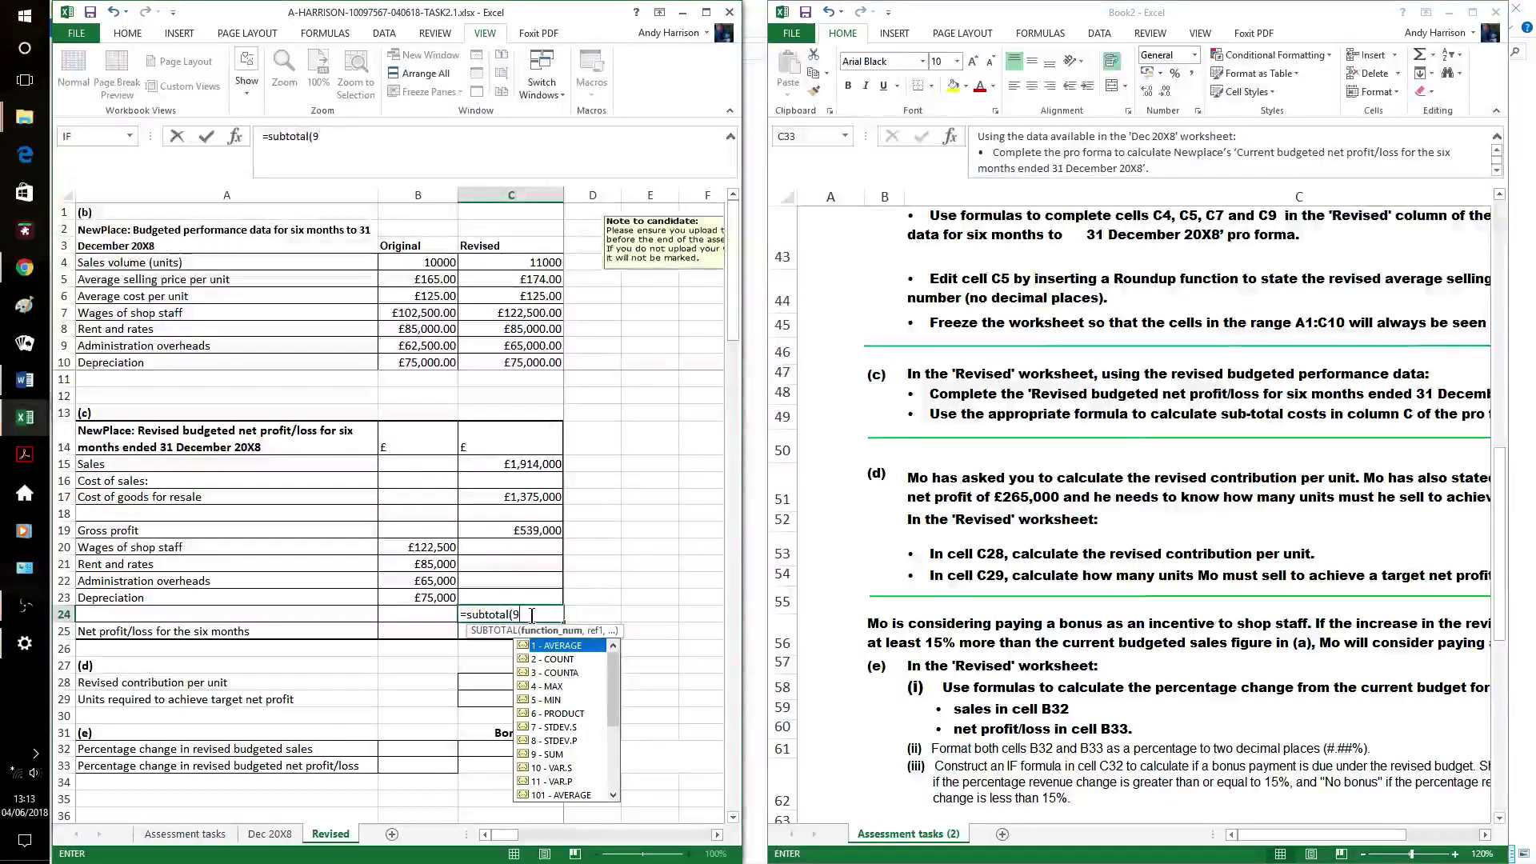
type("9,")
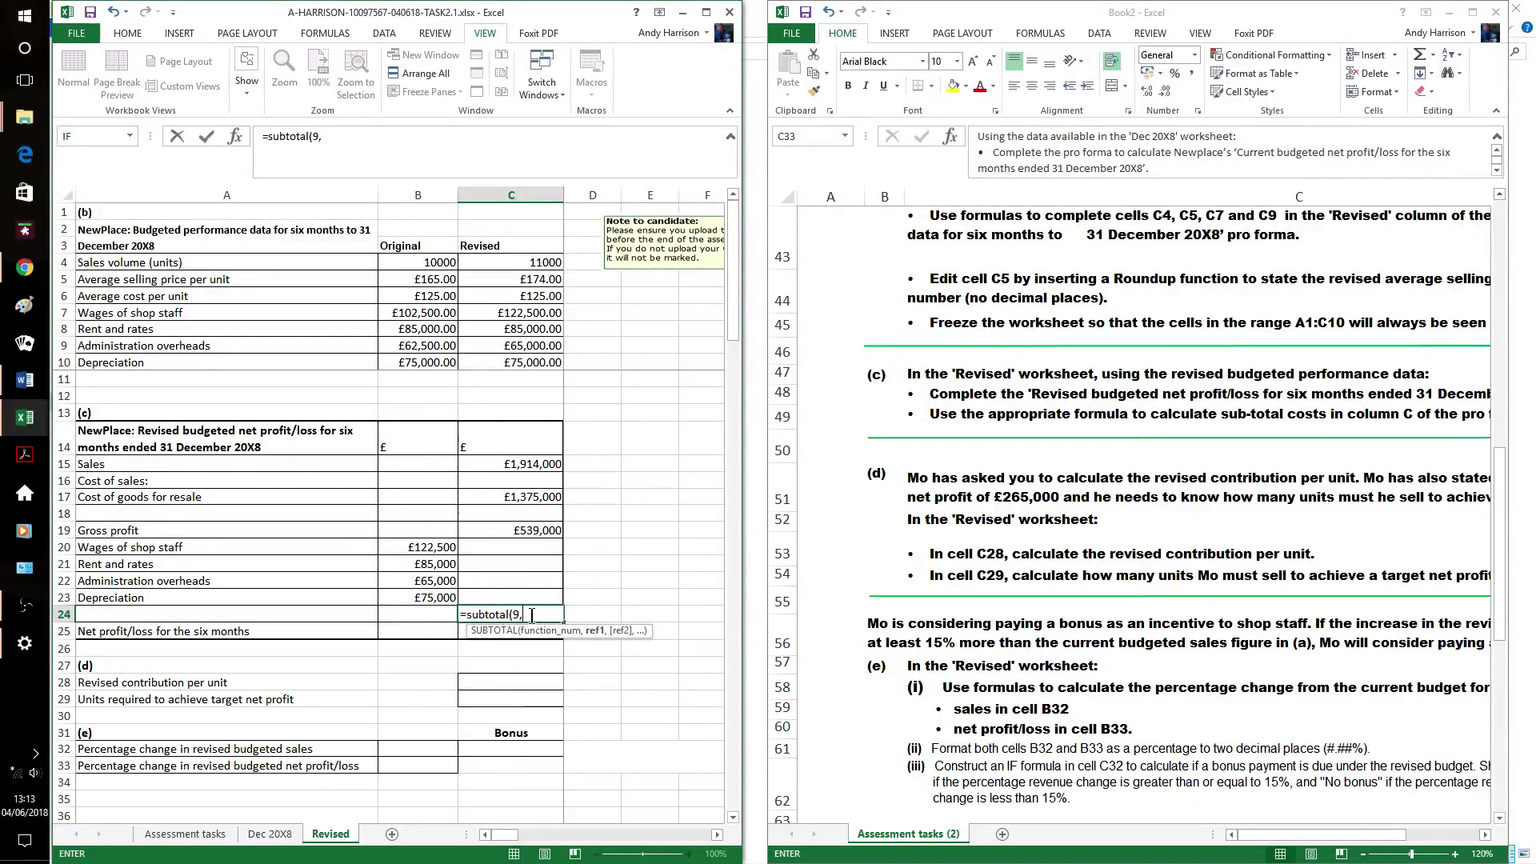
type("c")
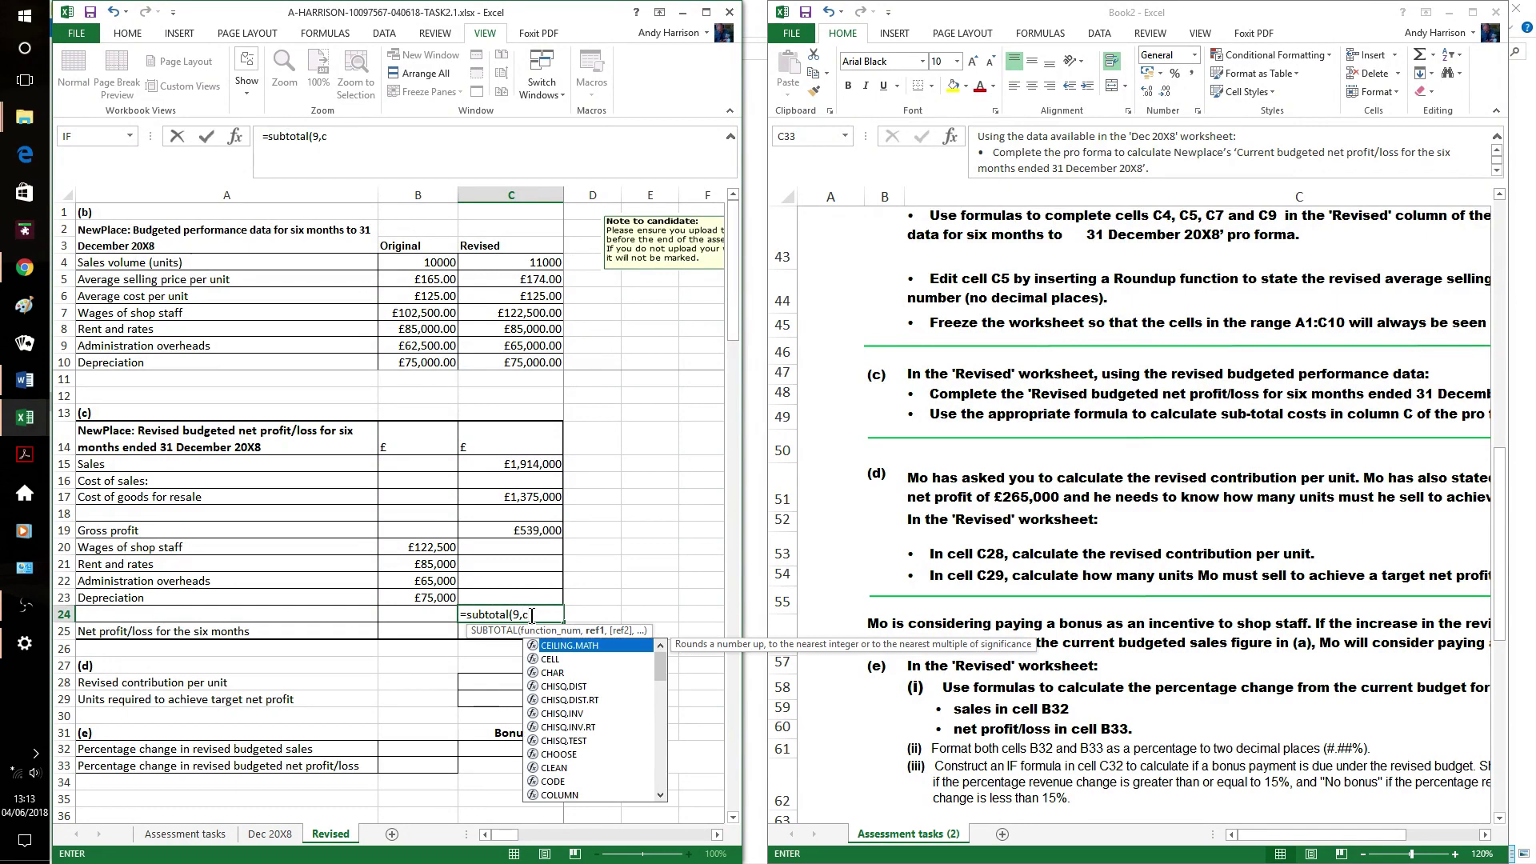
key("BackSpace")
type("b")
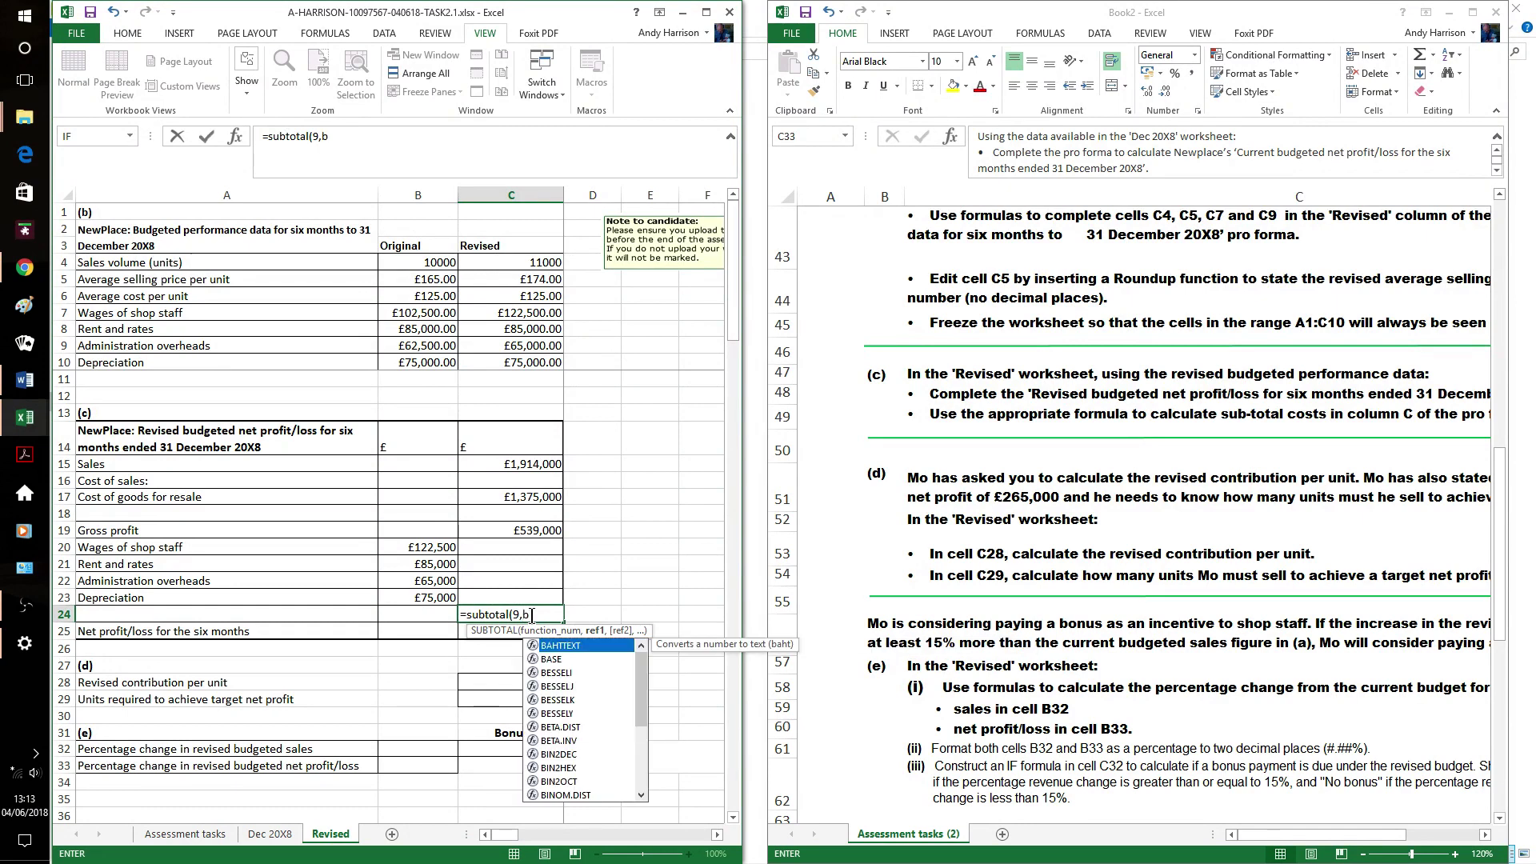
type("20")
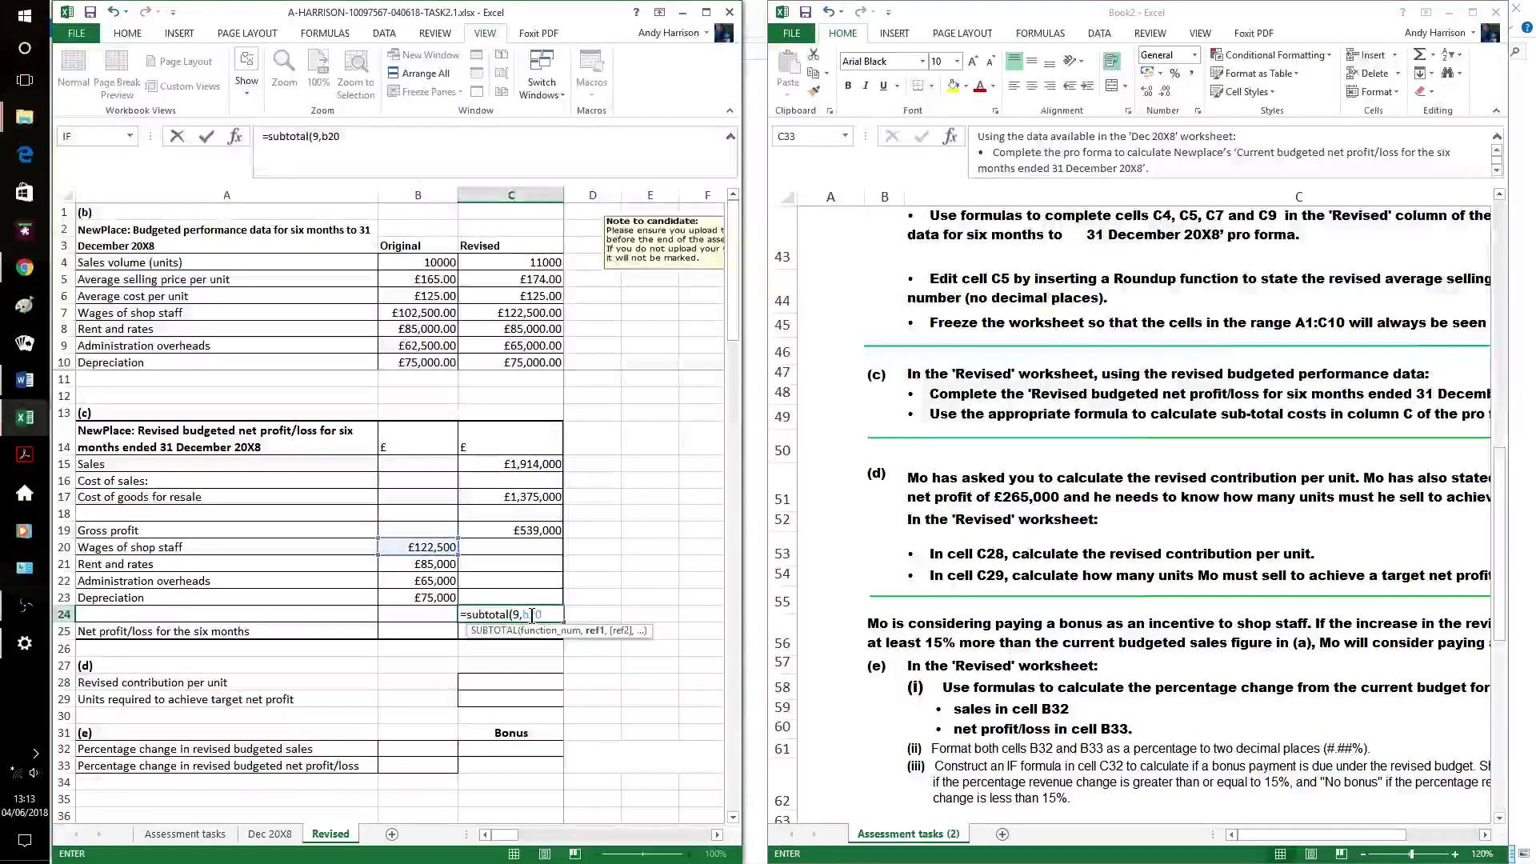
type(":")
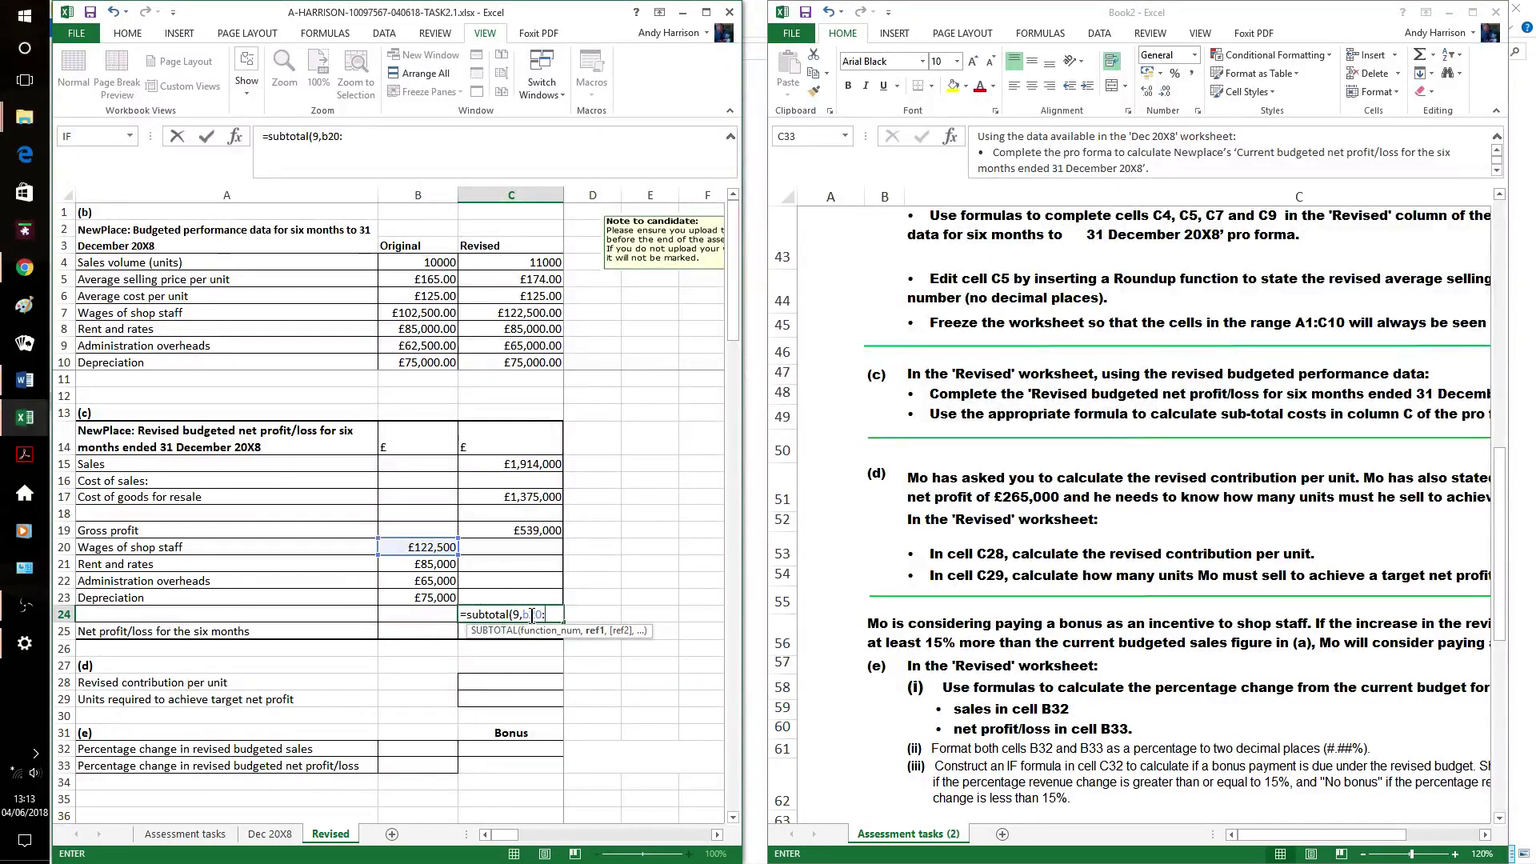
type("b23")
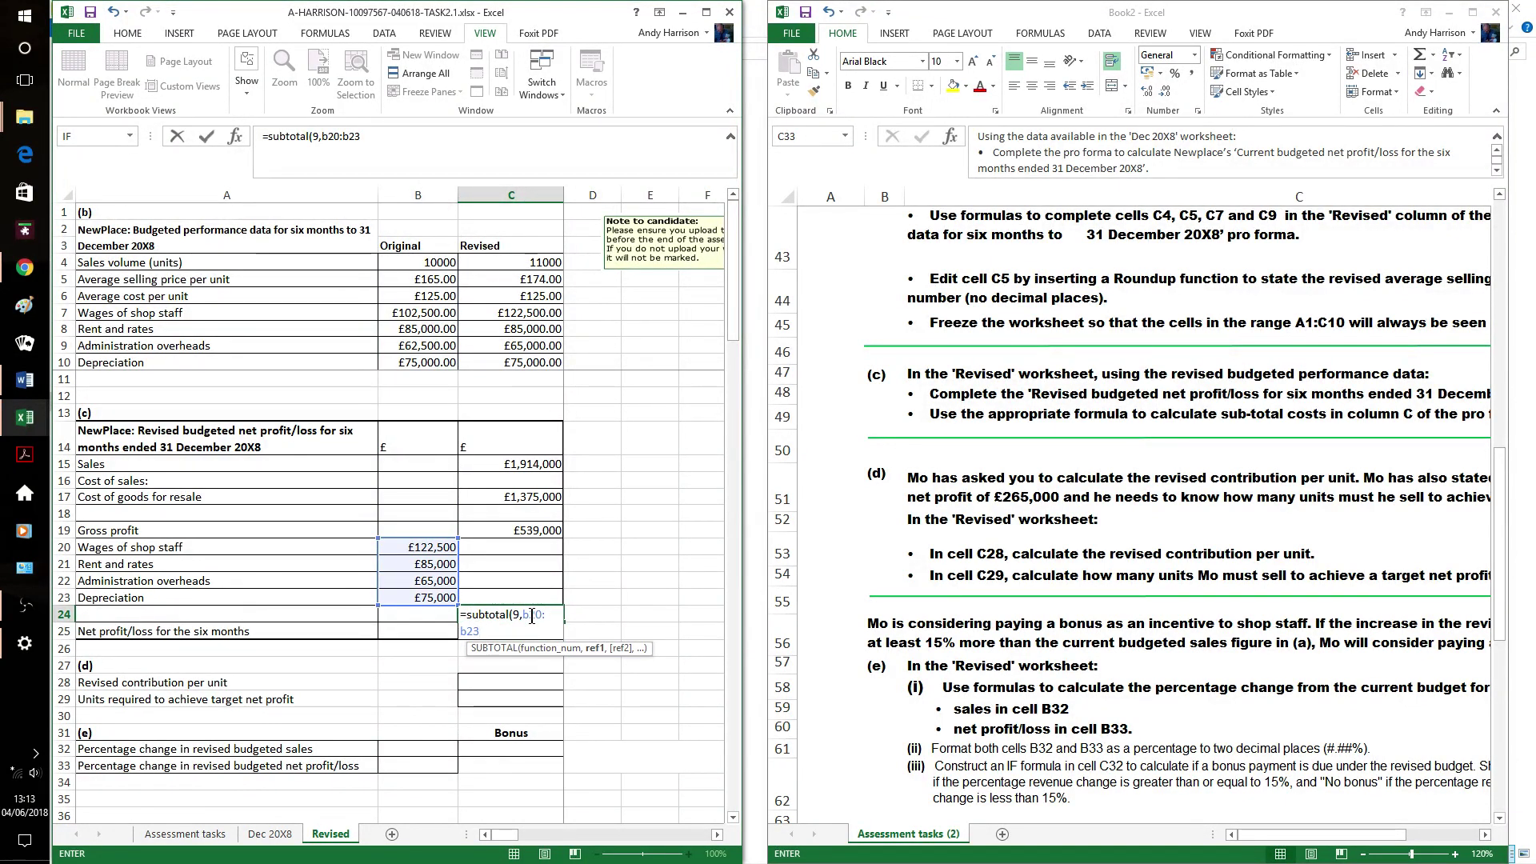
type(")")
key("Return")
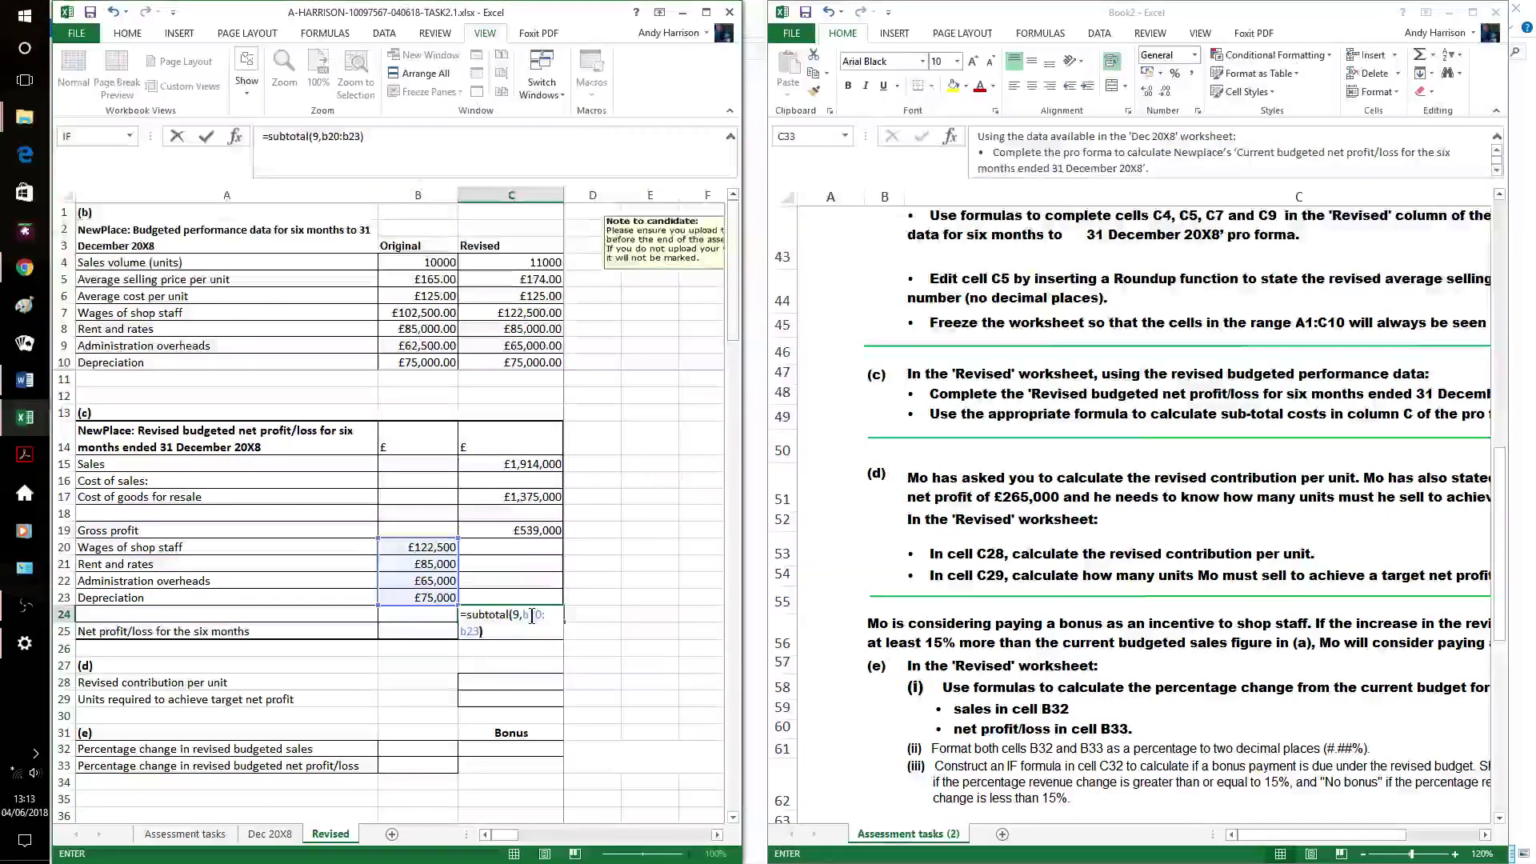
left_click(532, 614)
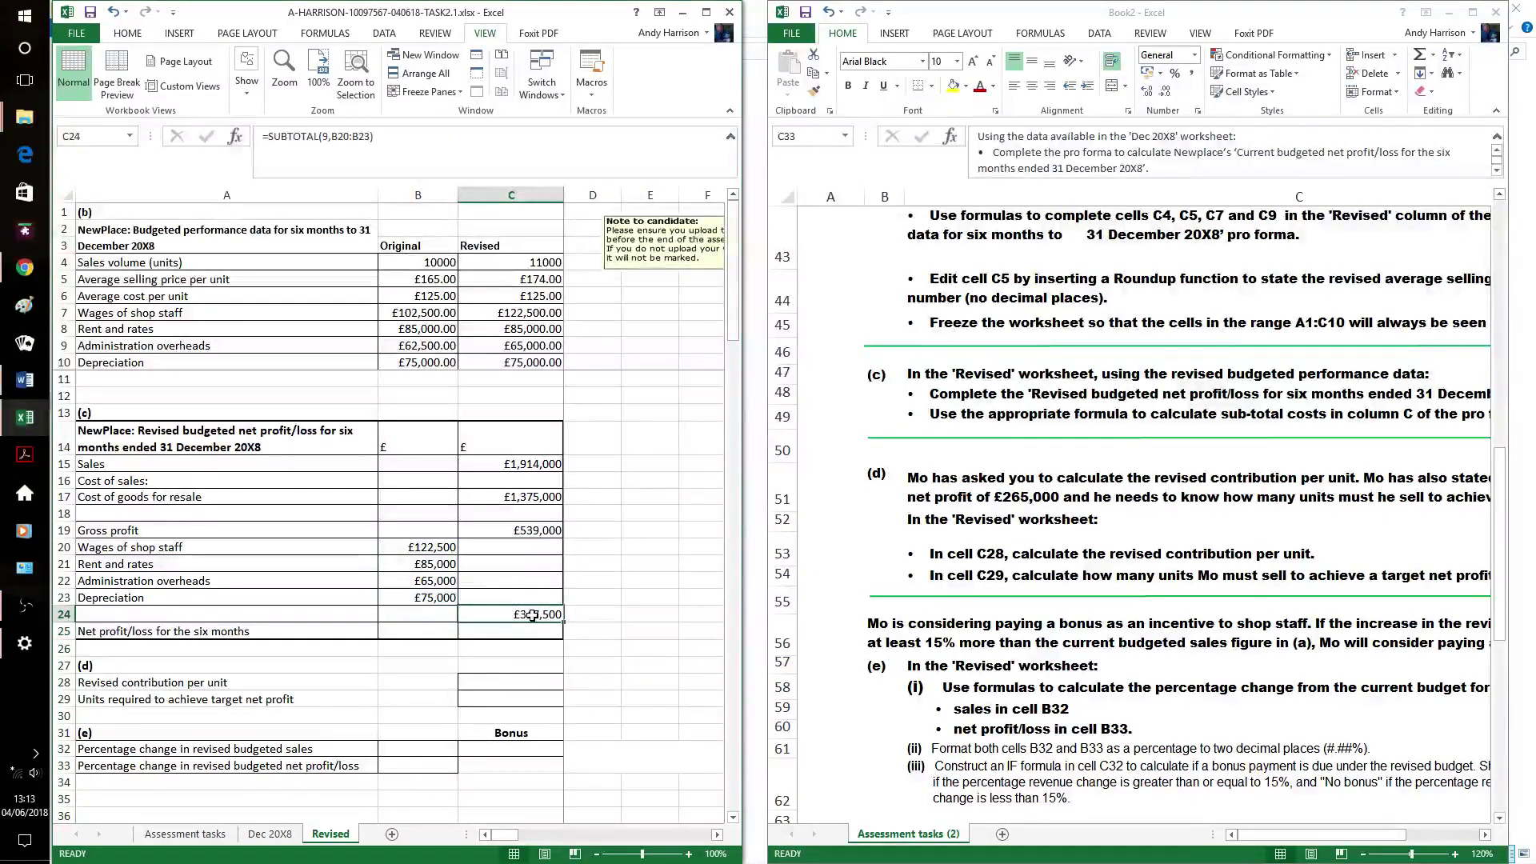
left_click(268, 136)
type("0-(")
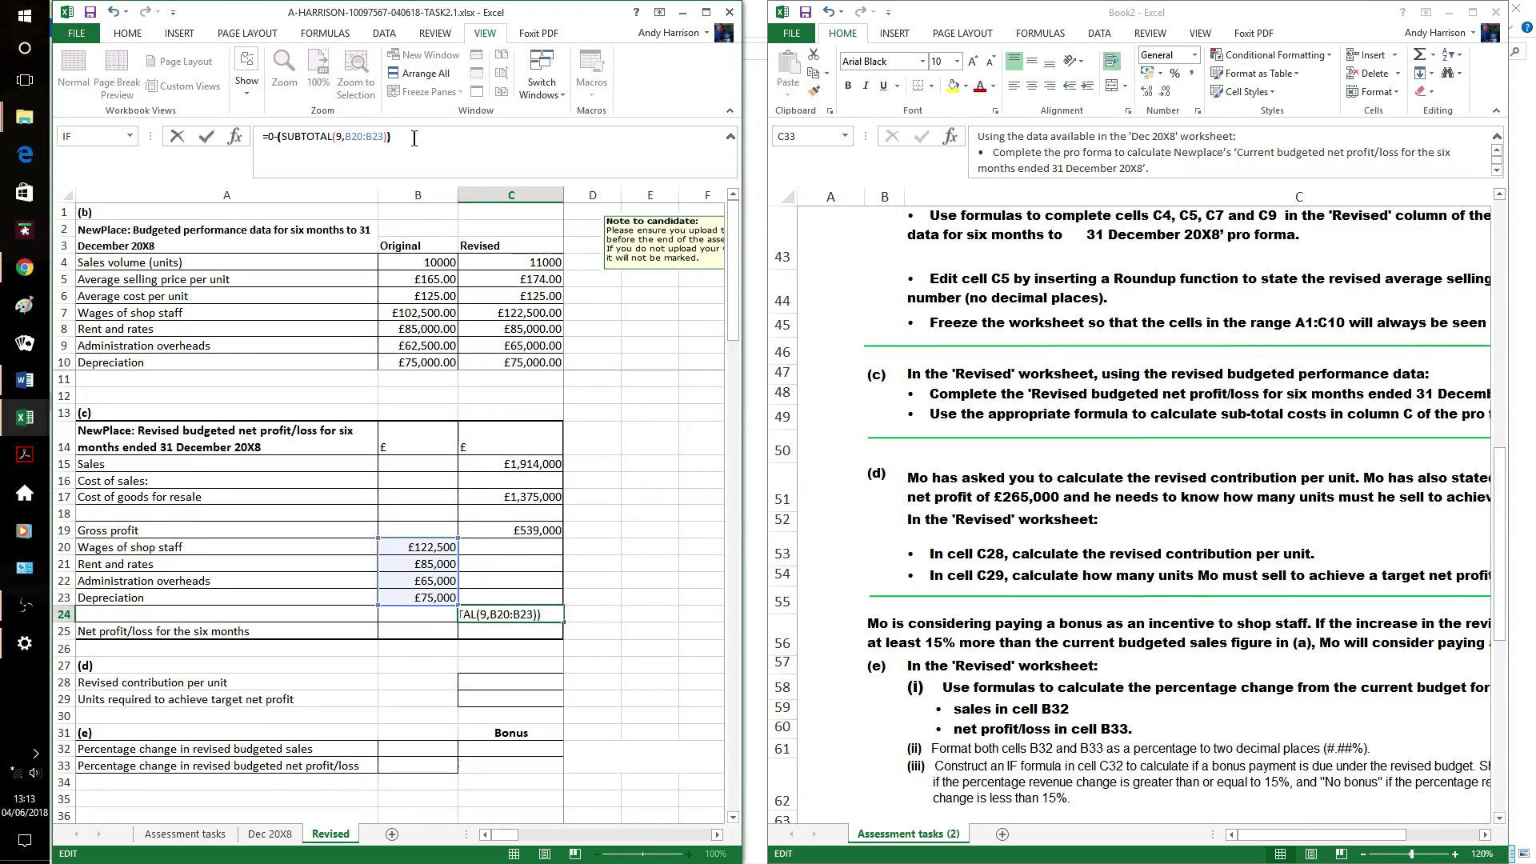
key("Return")
- AutoSum C19:C25 to give a six-month net profit of £191,500 in C25
left_click(528, 531)
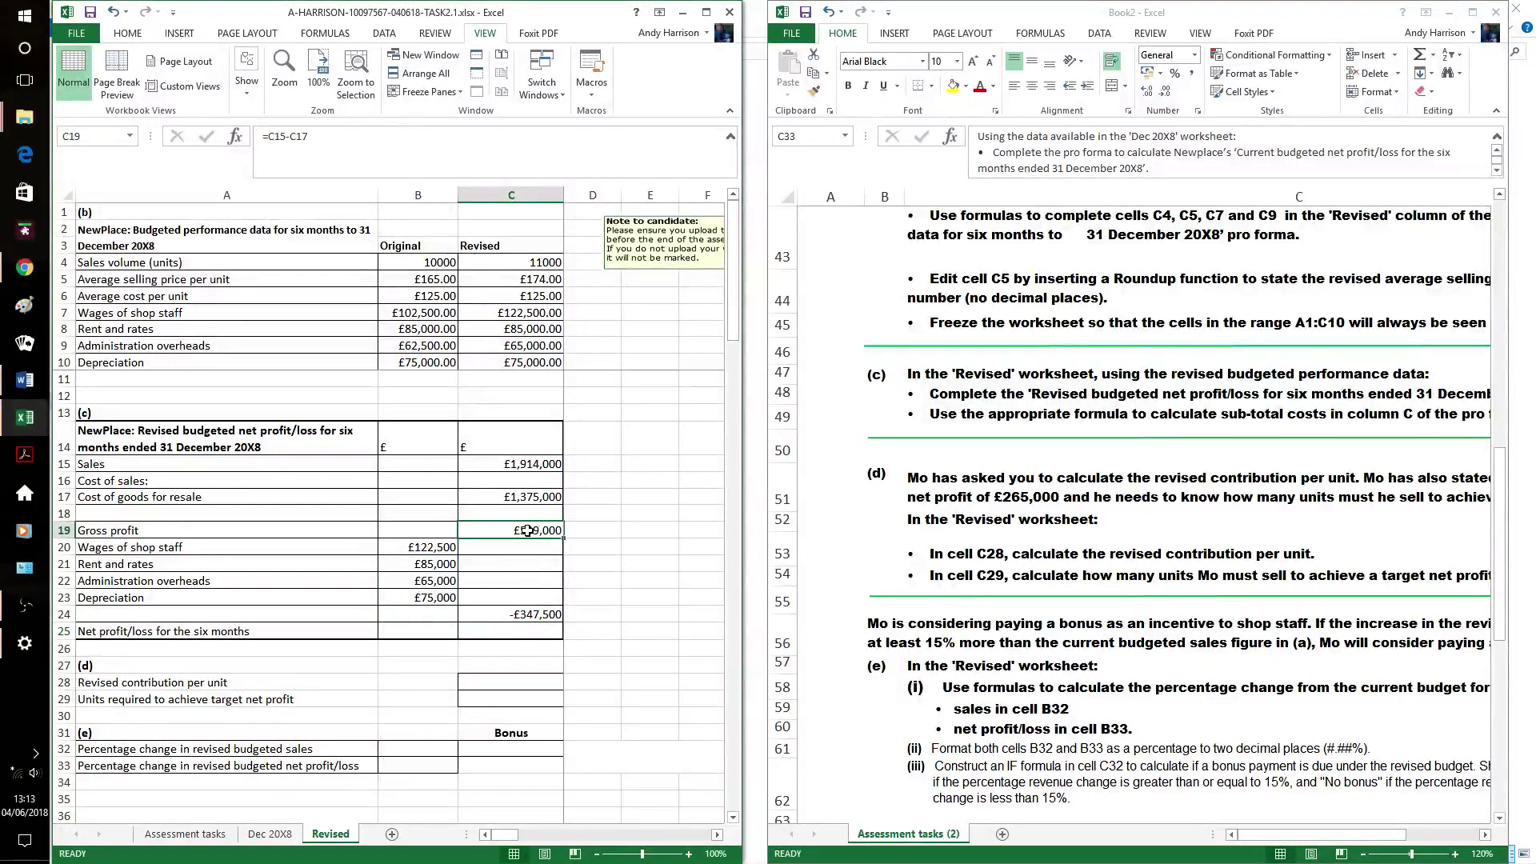
left_click_drag(528, 530, 528, 631)
left_click(145, 36)
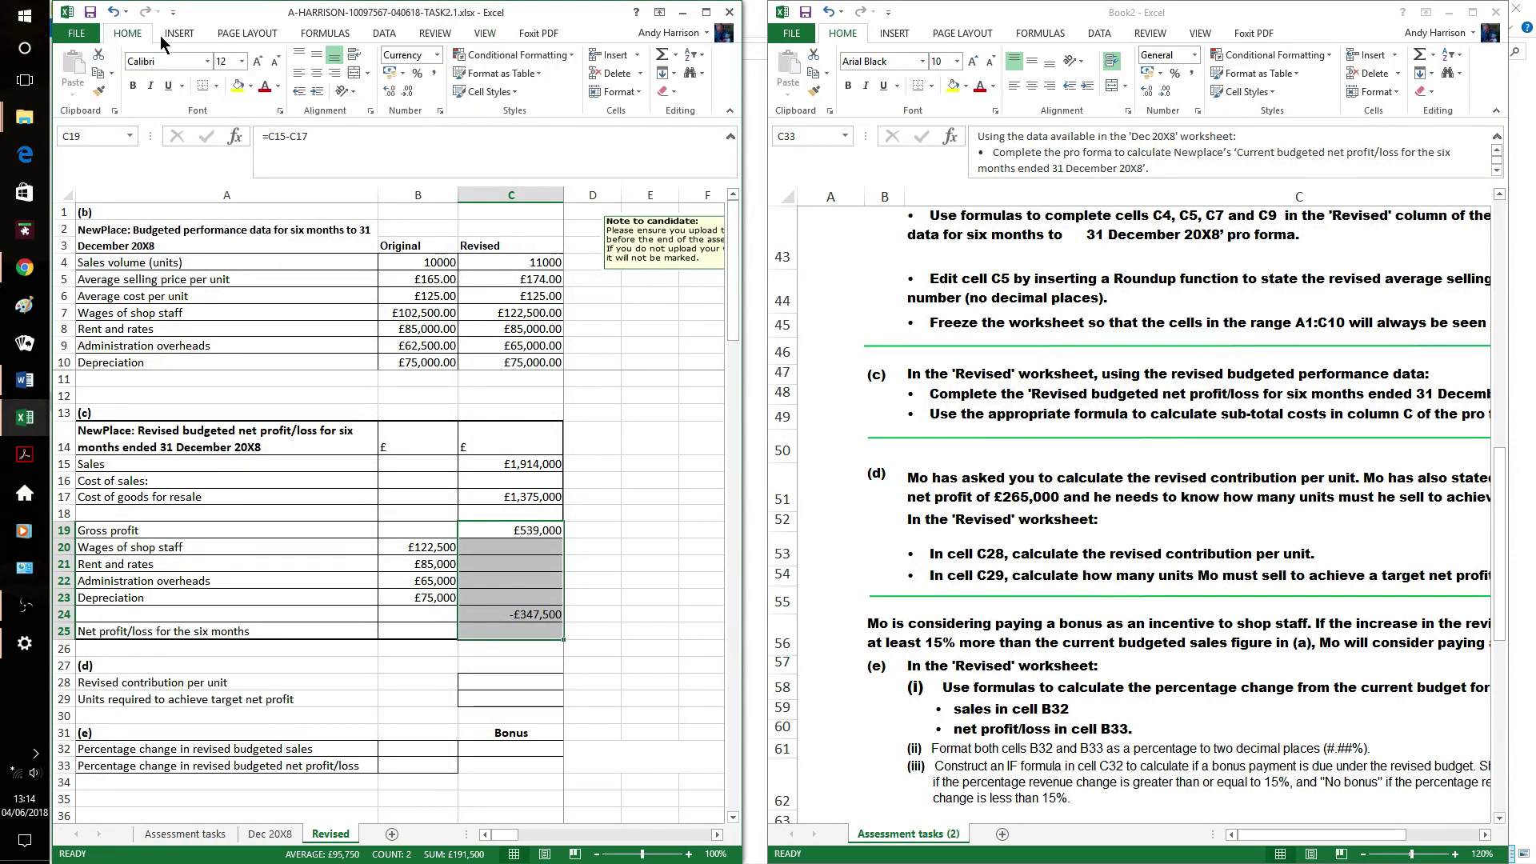
left_click(660, 56)
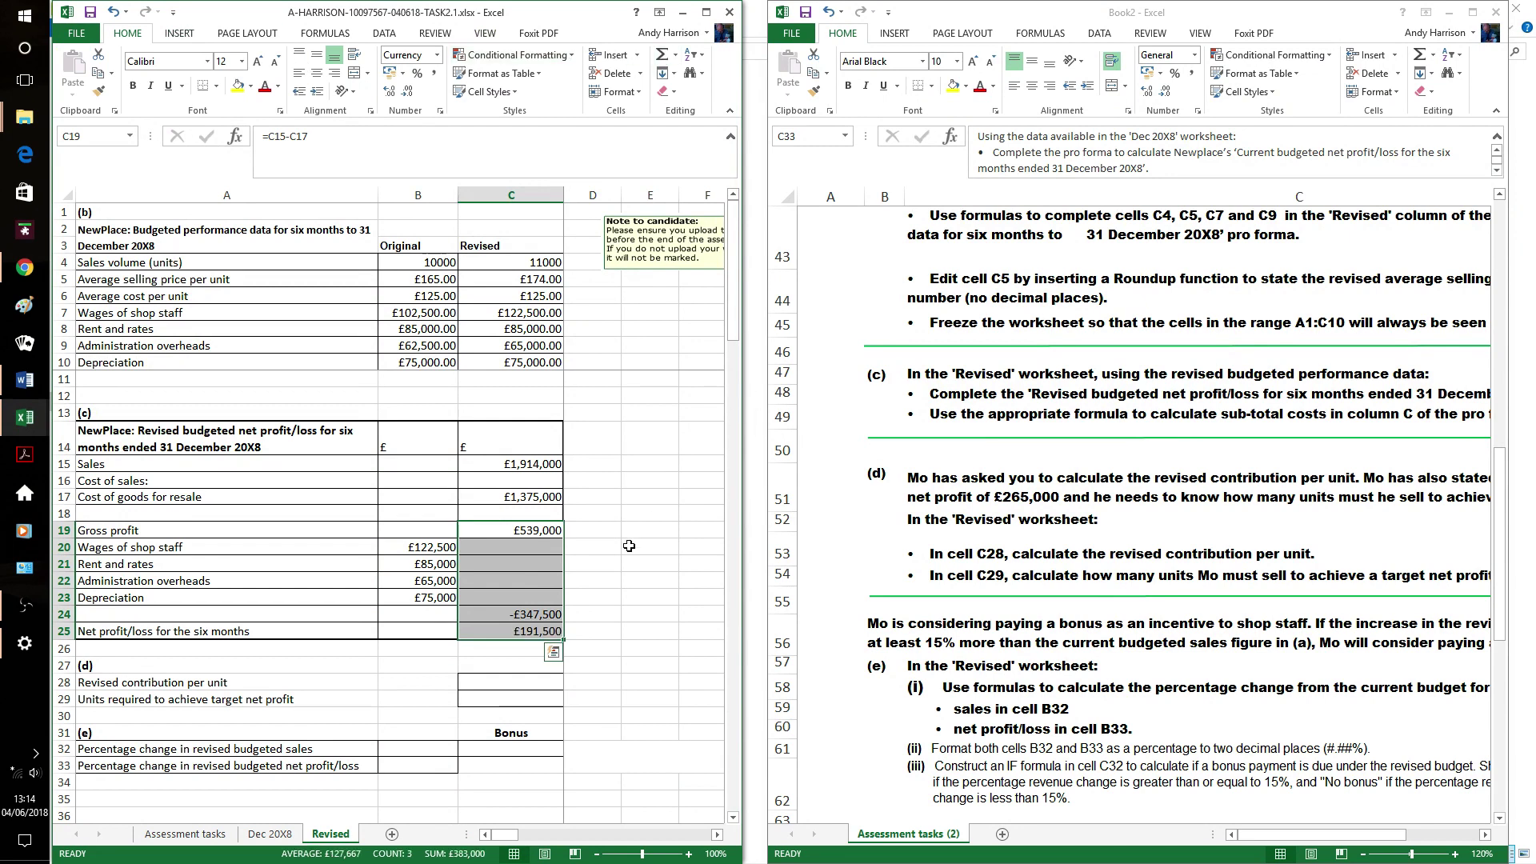
left_click(602, 575)
scroll(652, 530, "down", 2)
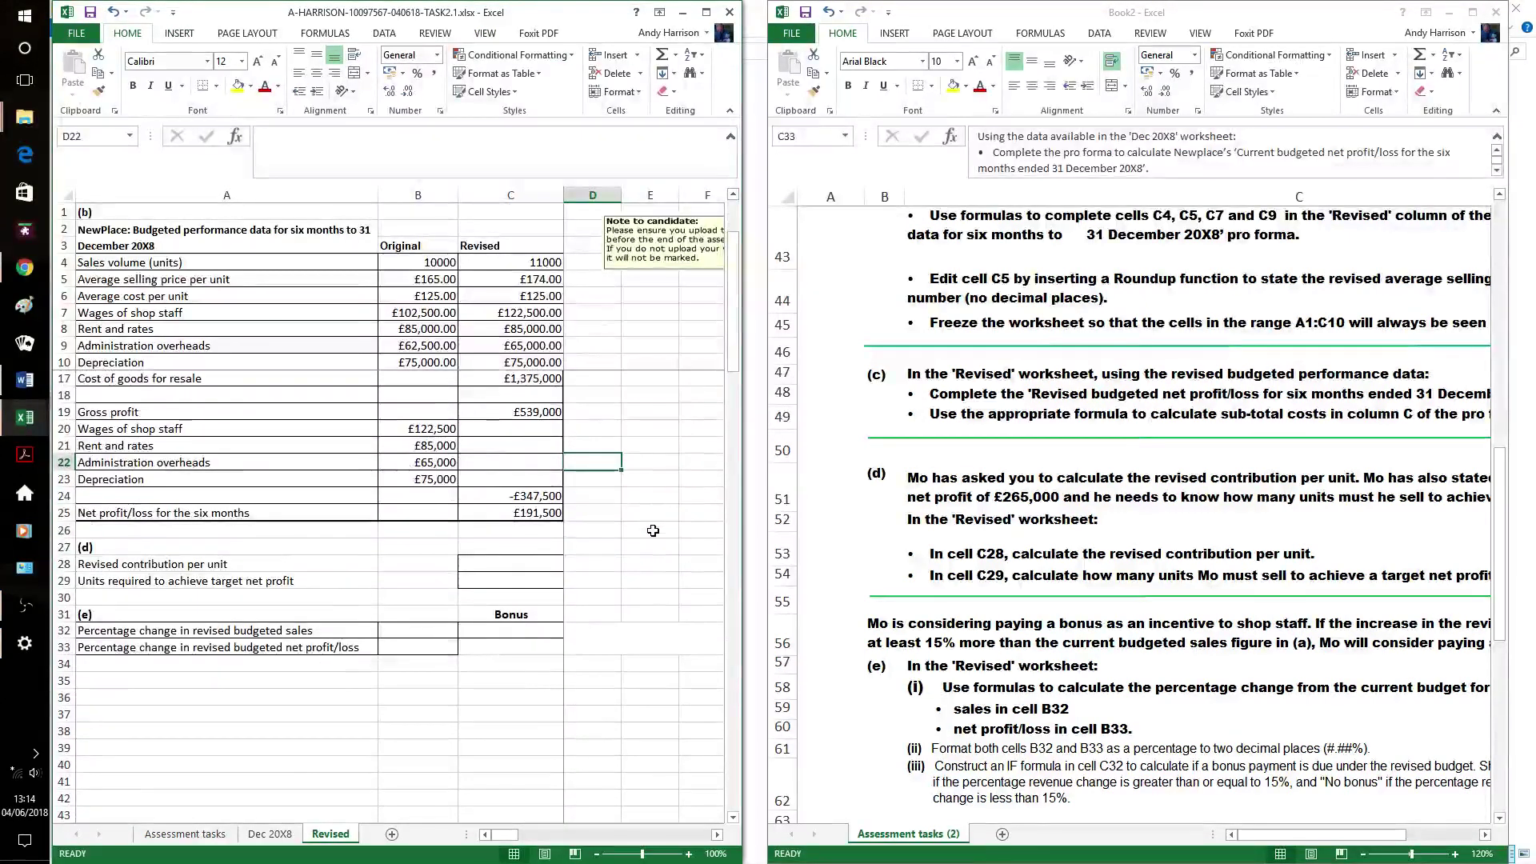
left_click(1199, 557)
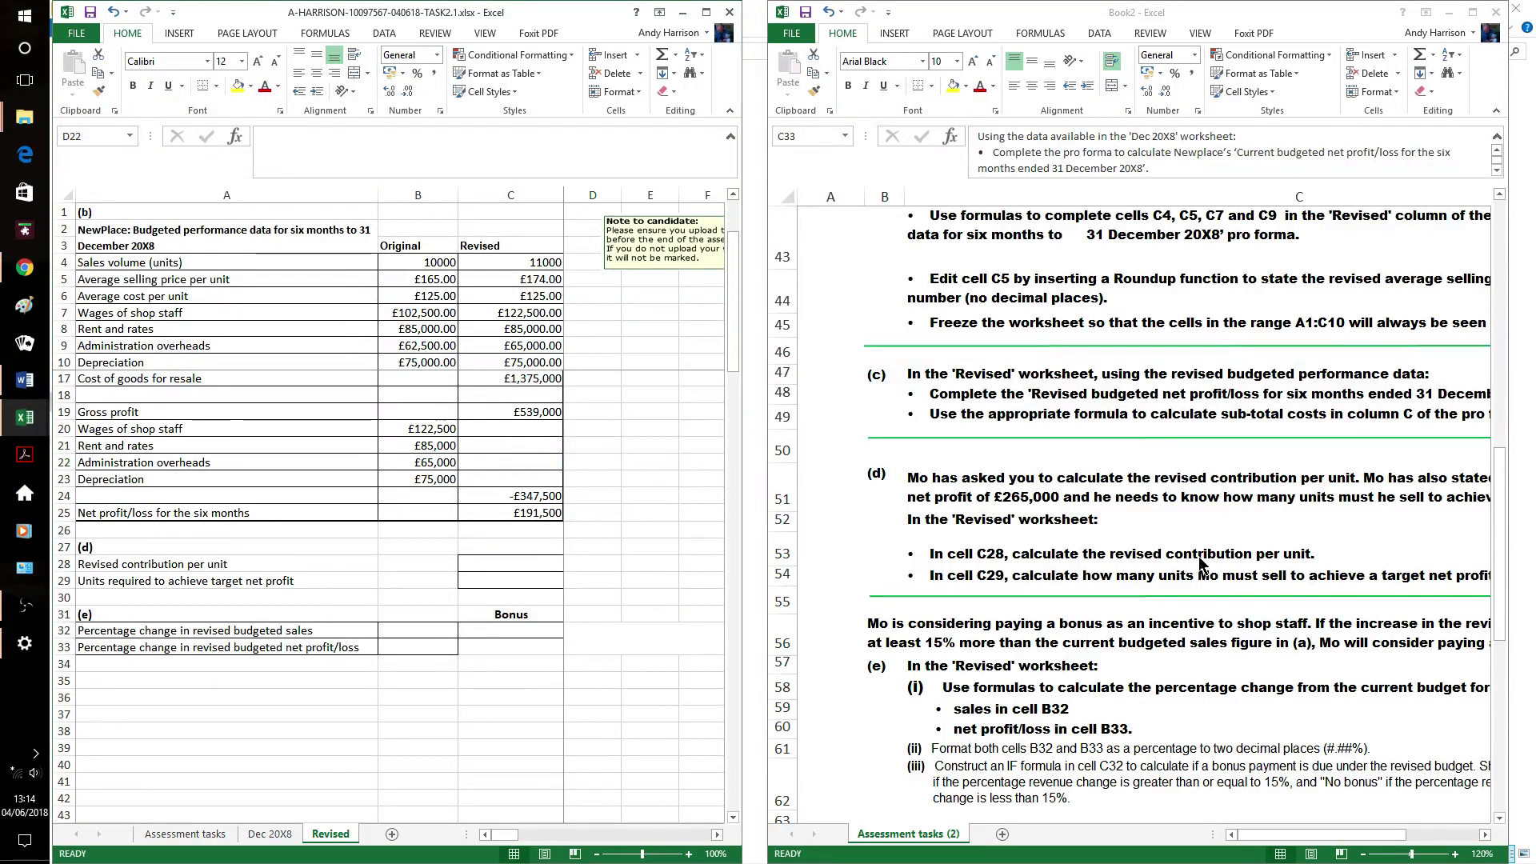
scroll(1199, 557, "down", 1)
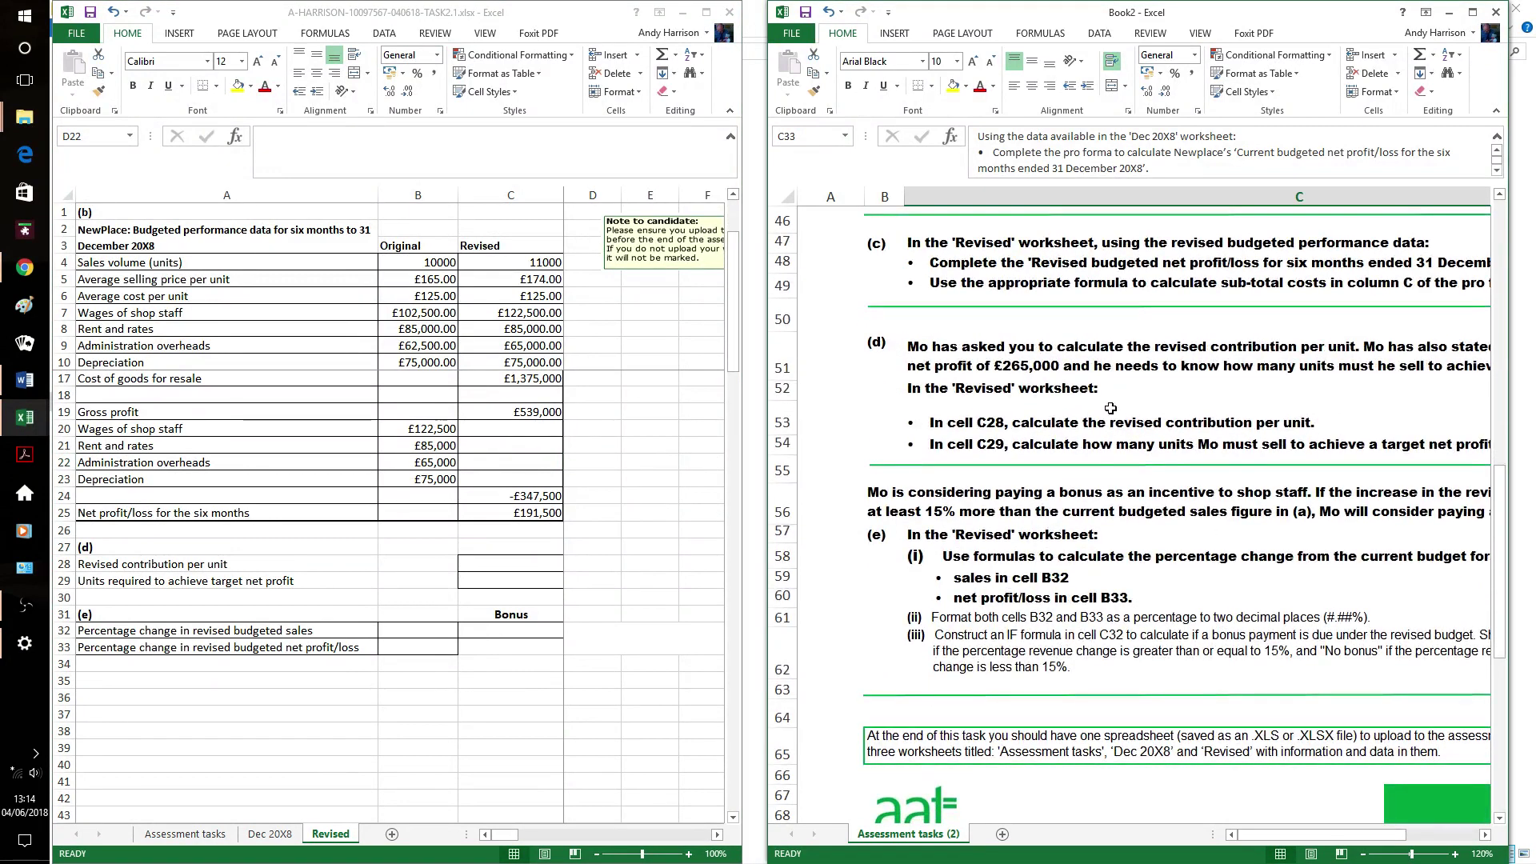
left_click_drag(1248, 836, 1277, 837)
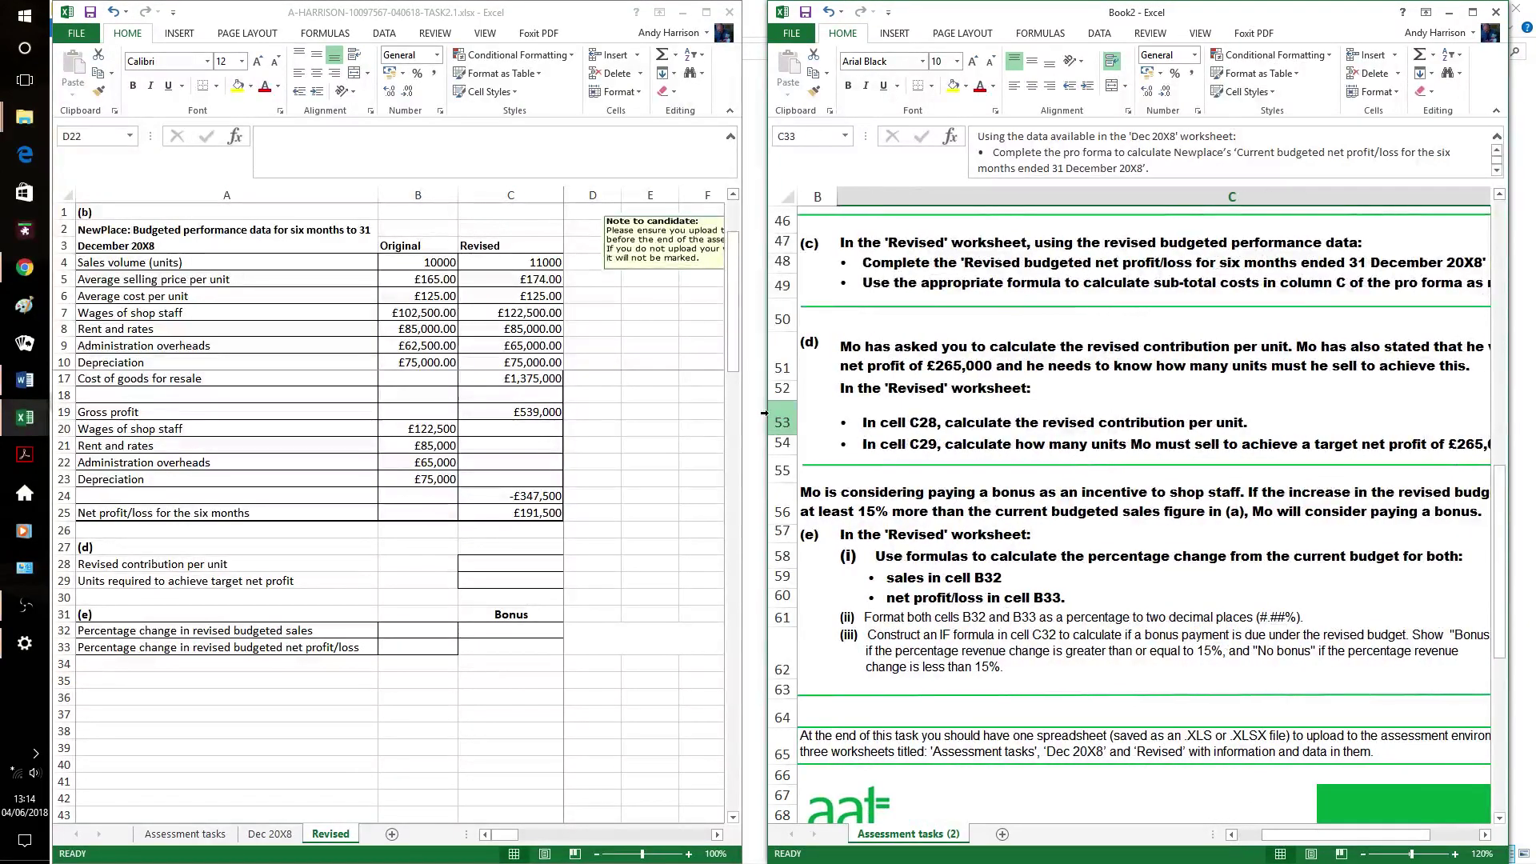
left_click_drag(766, 417, 723, 420)
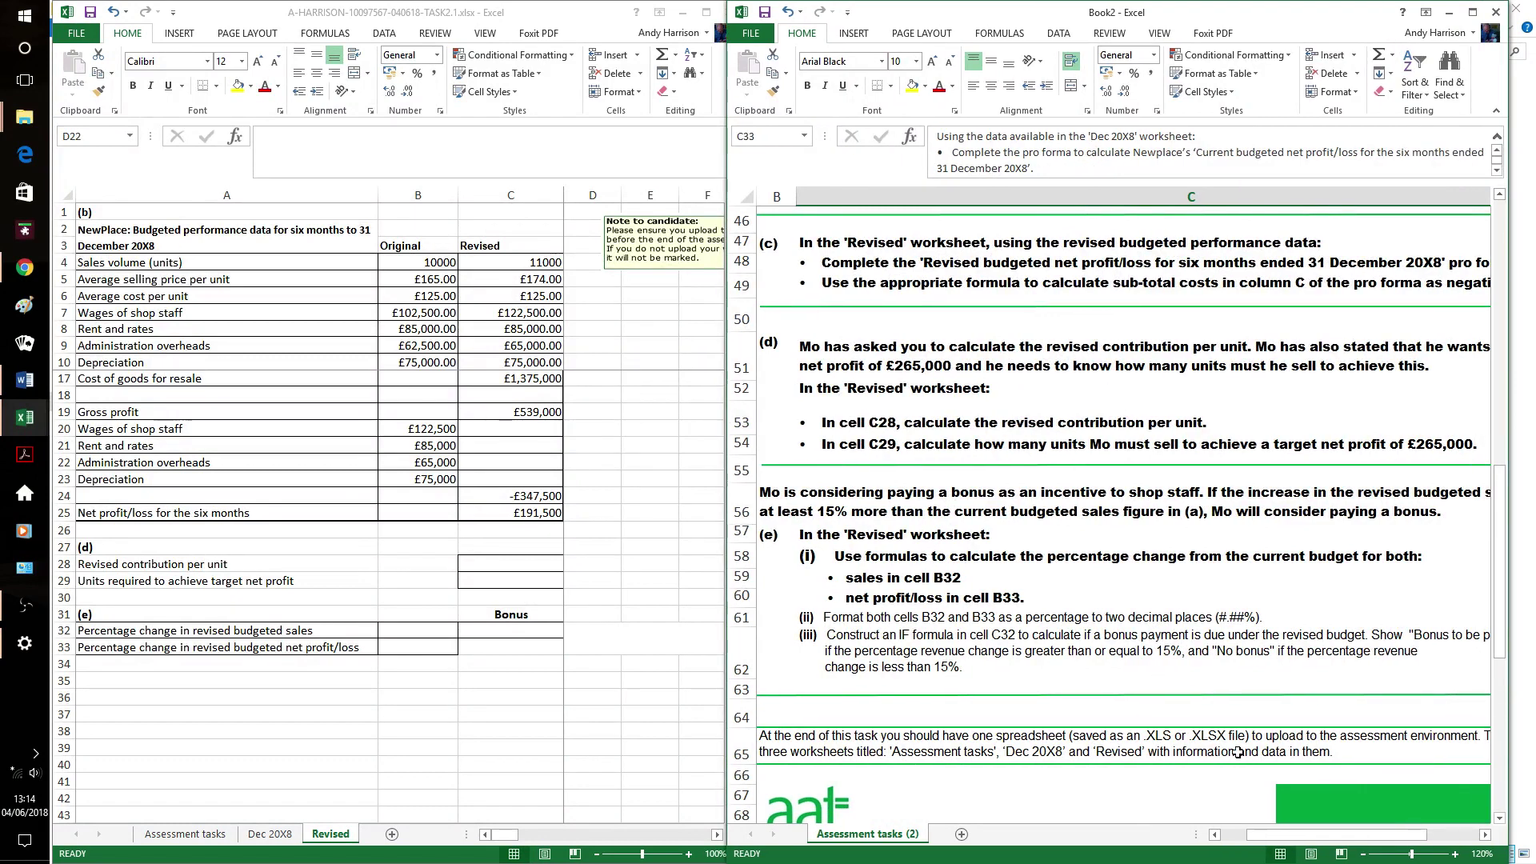
mouse_move(1277, 840)
left_mouse_down()
mouse_move(1324, 852)
mouse_move(1299, 852)
left_mouse_up()
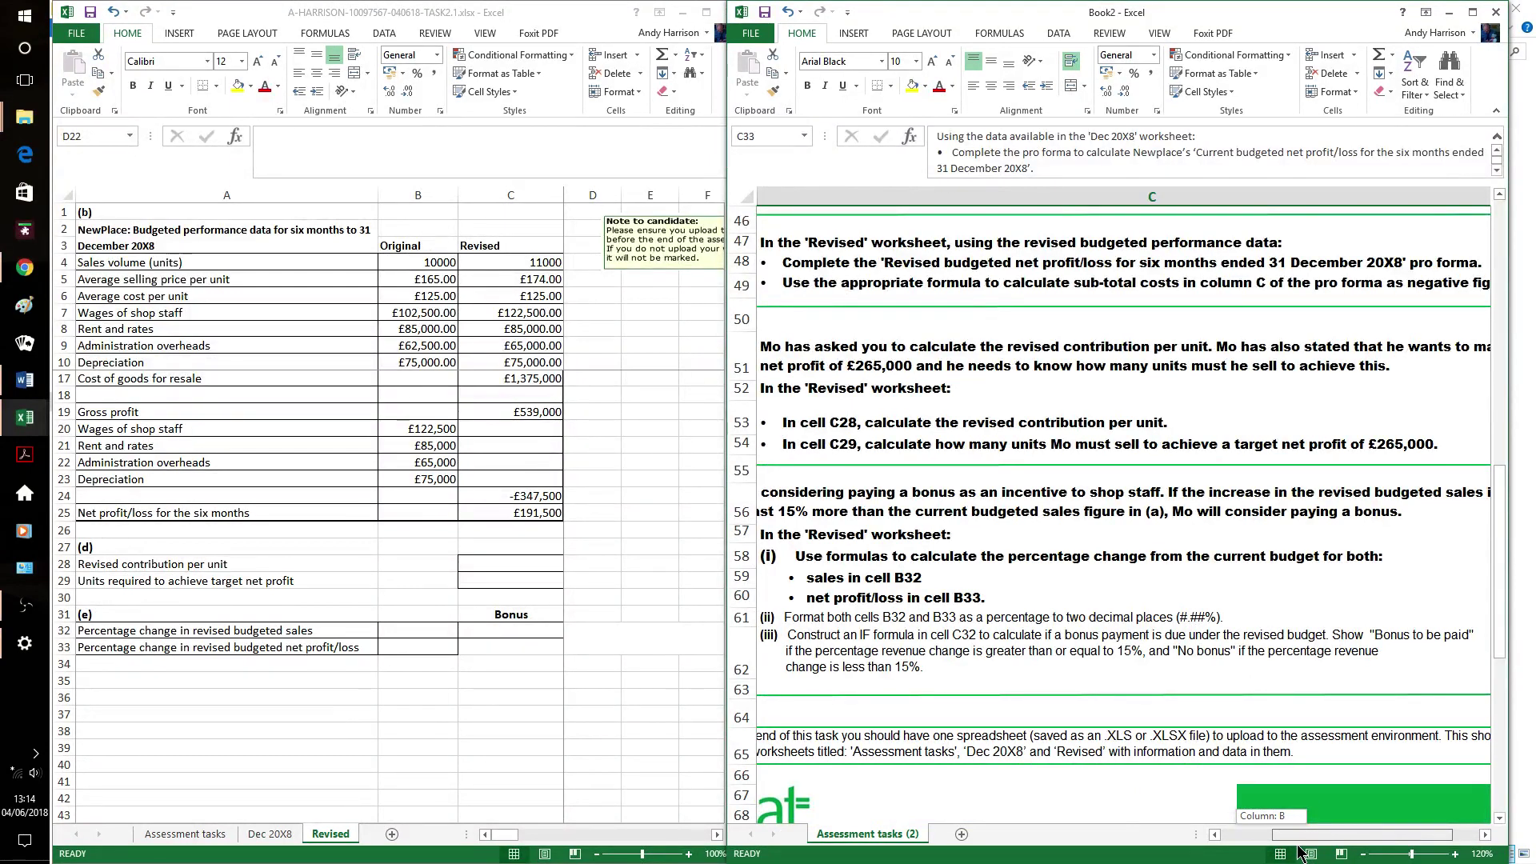
left_click_drag(1299, 850, 1272, 854)
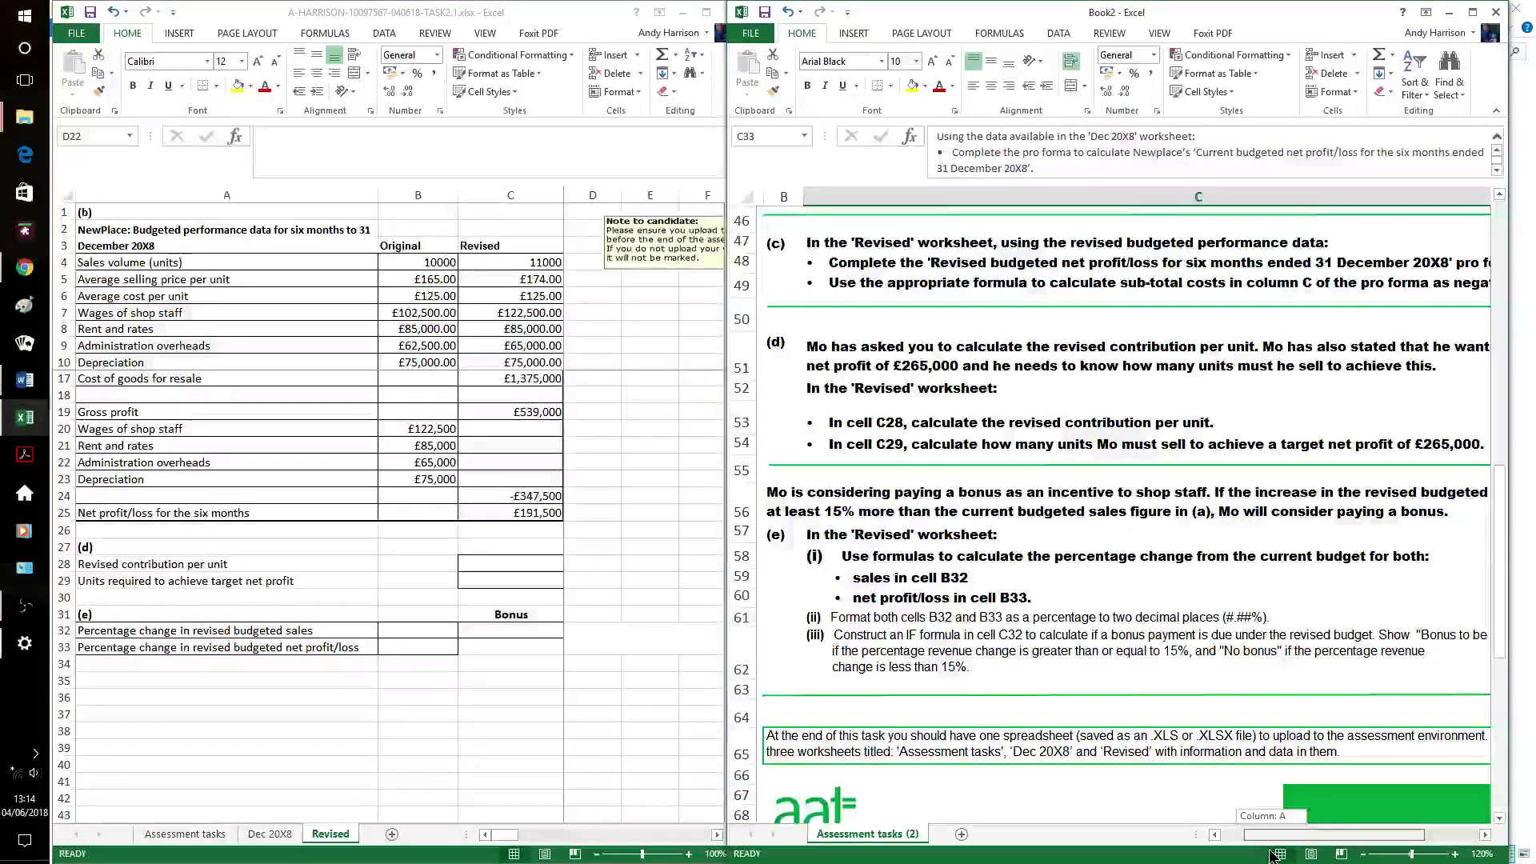
left_click_drag(1272, 854, 1275, 855)
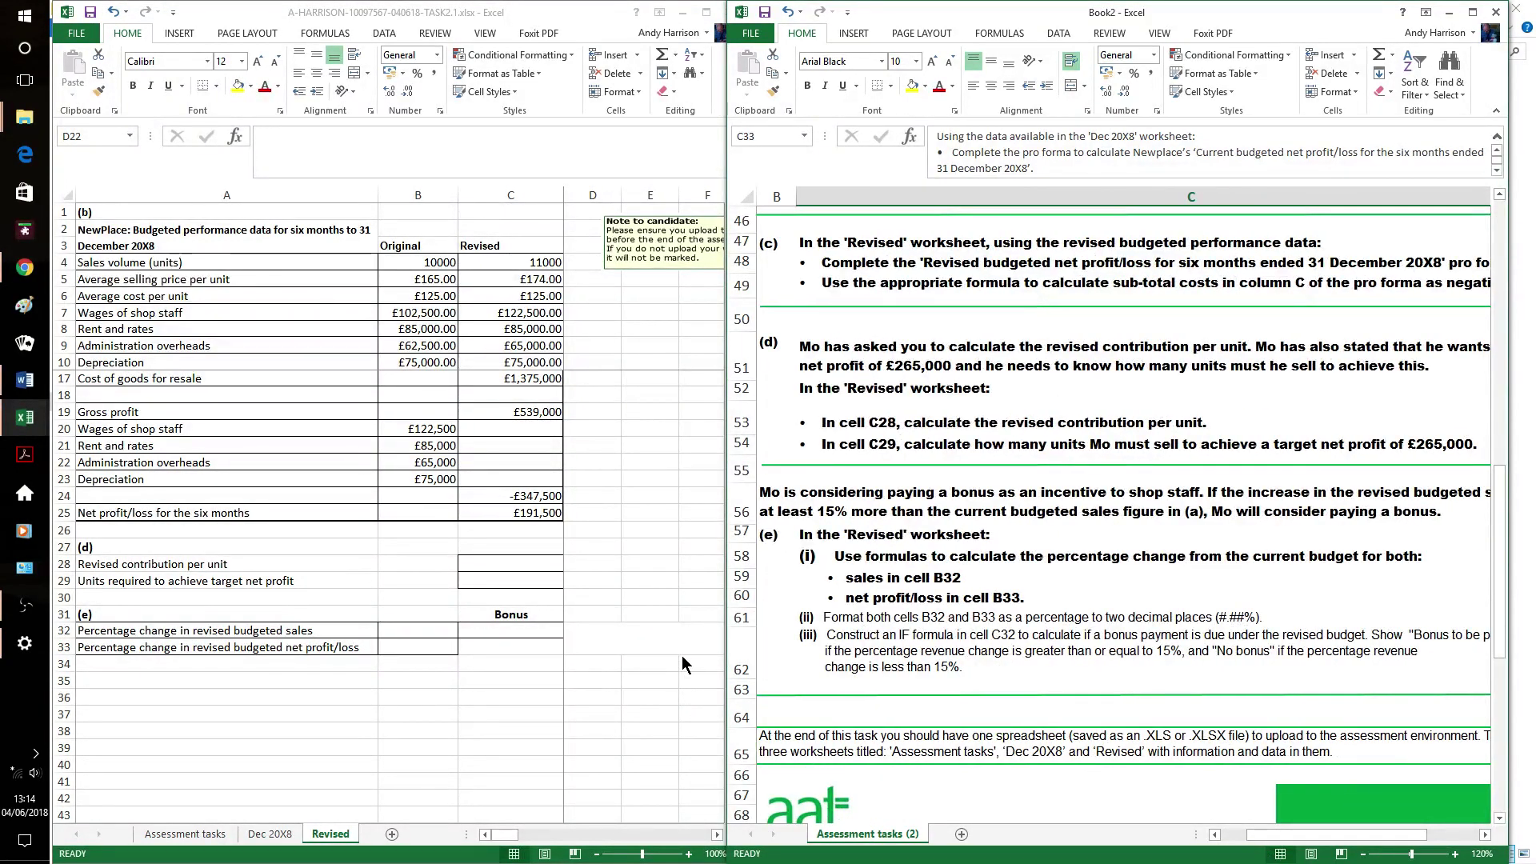
- Enter contribution =C5-C6 in C28 and units required =(347500+265000)/C28 in C29
left_click(501, 562)
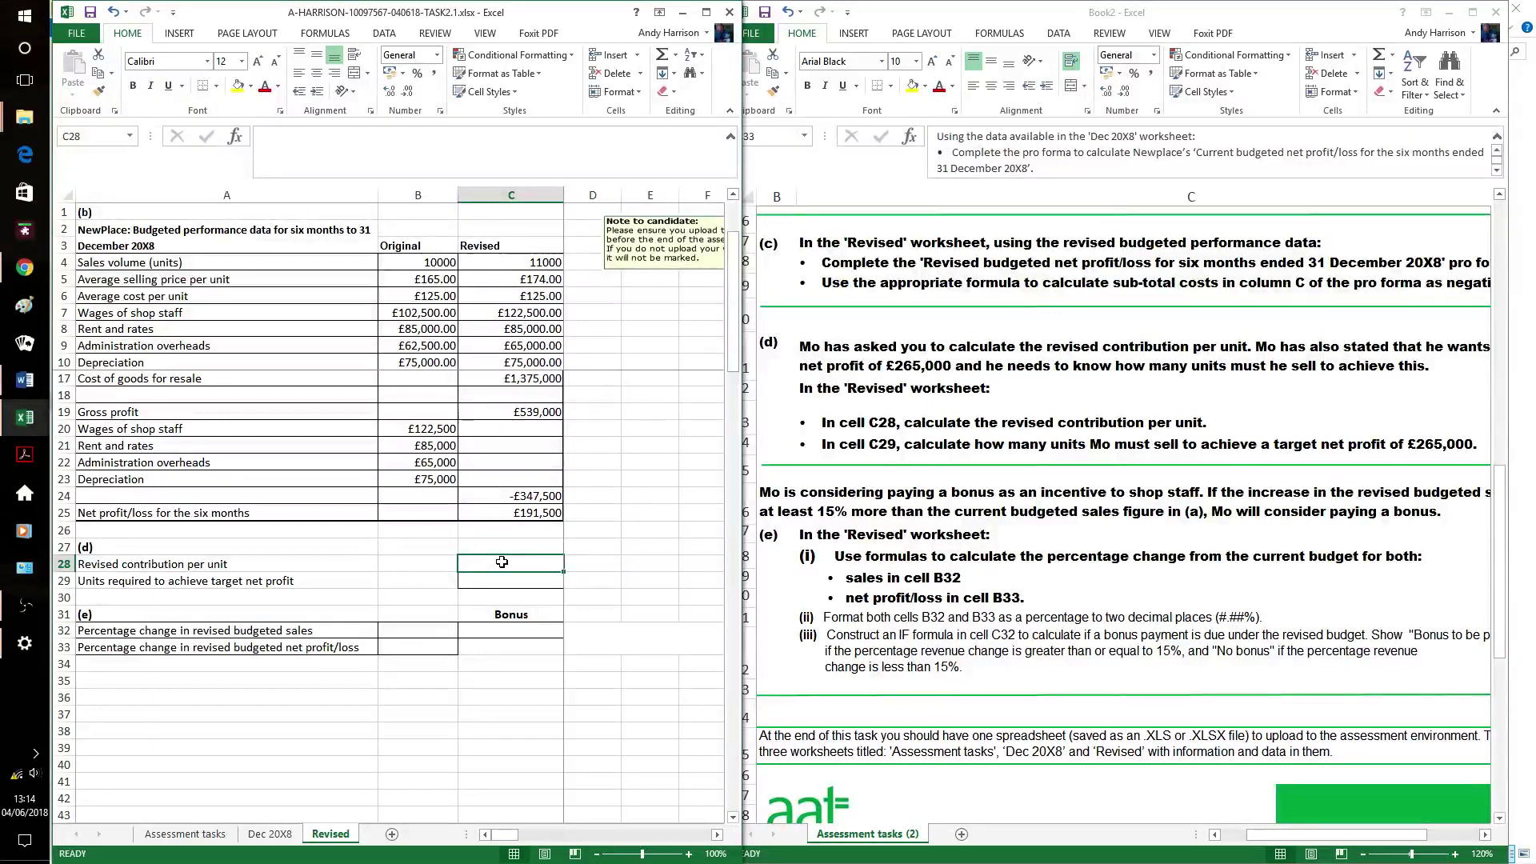
type("=C5-C6")
key("Return")
type("=")
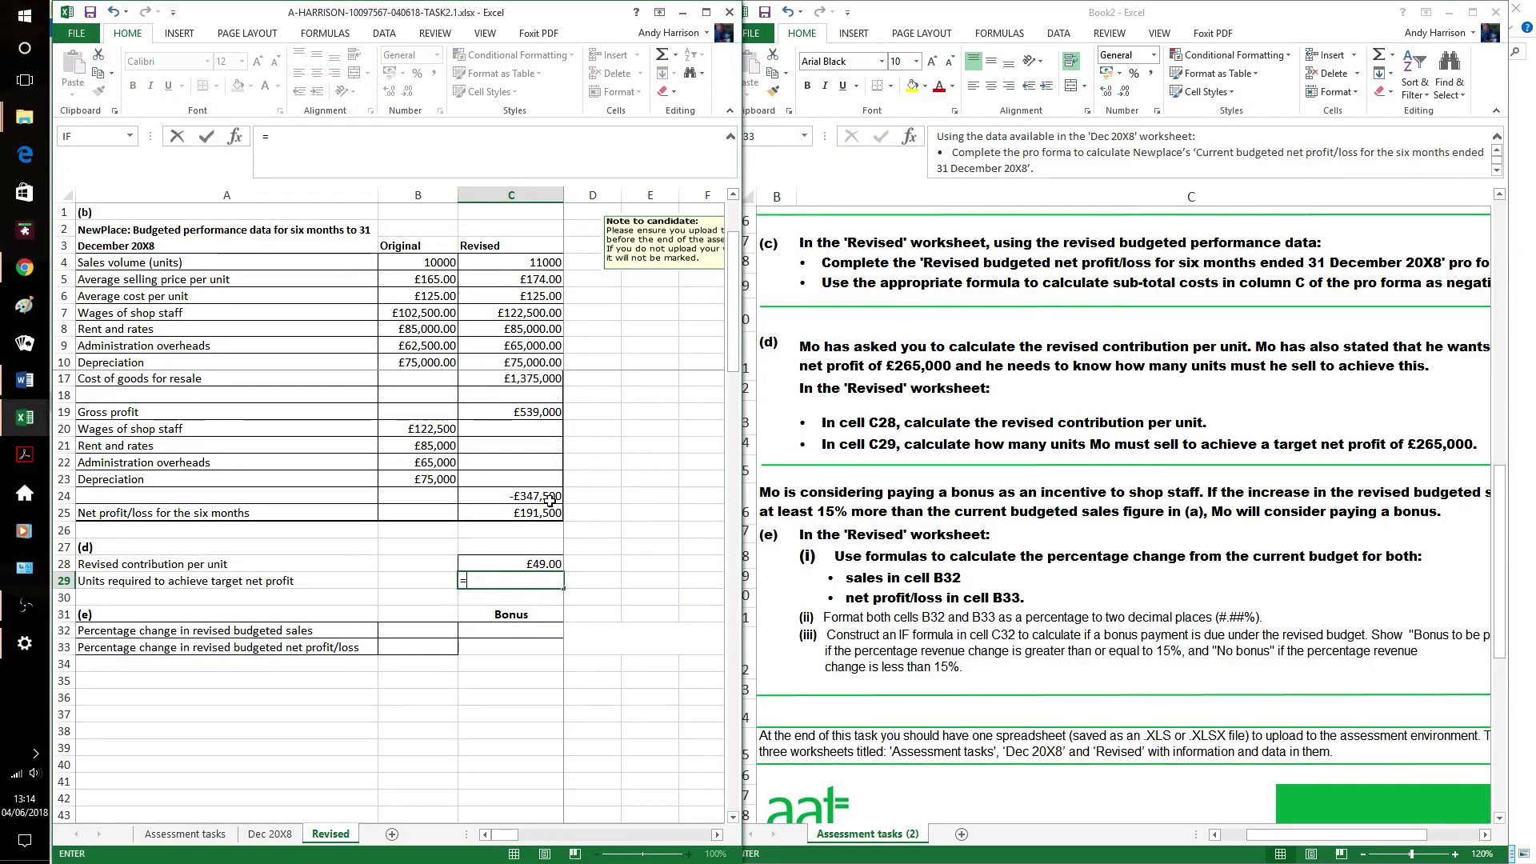
type("347500")
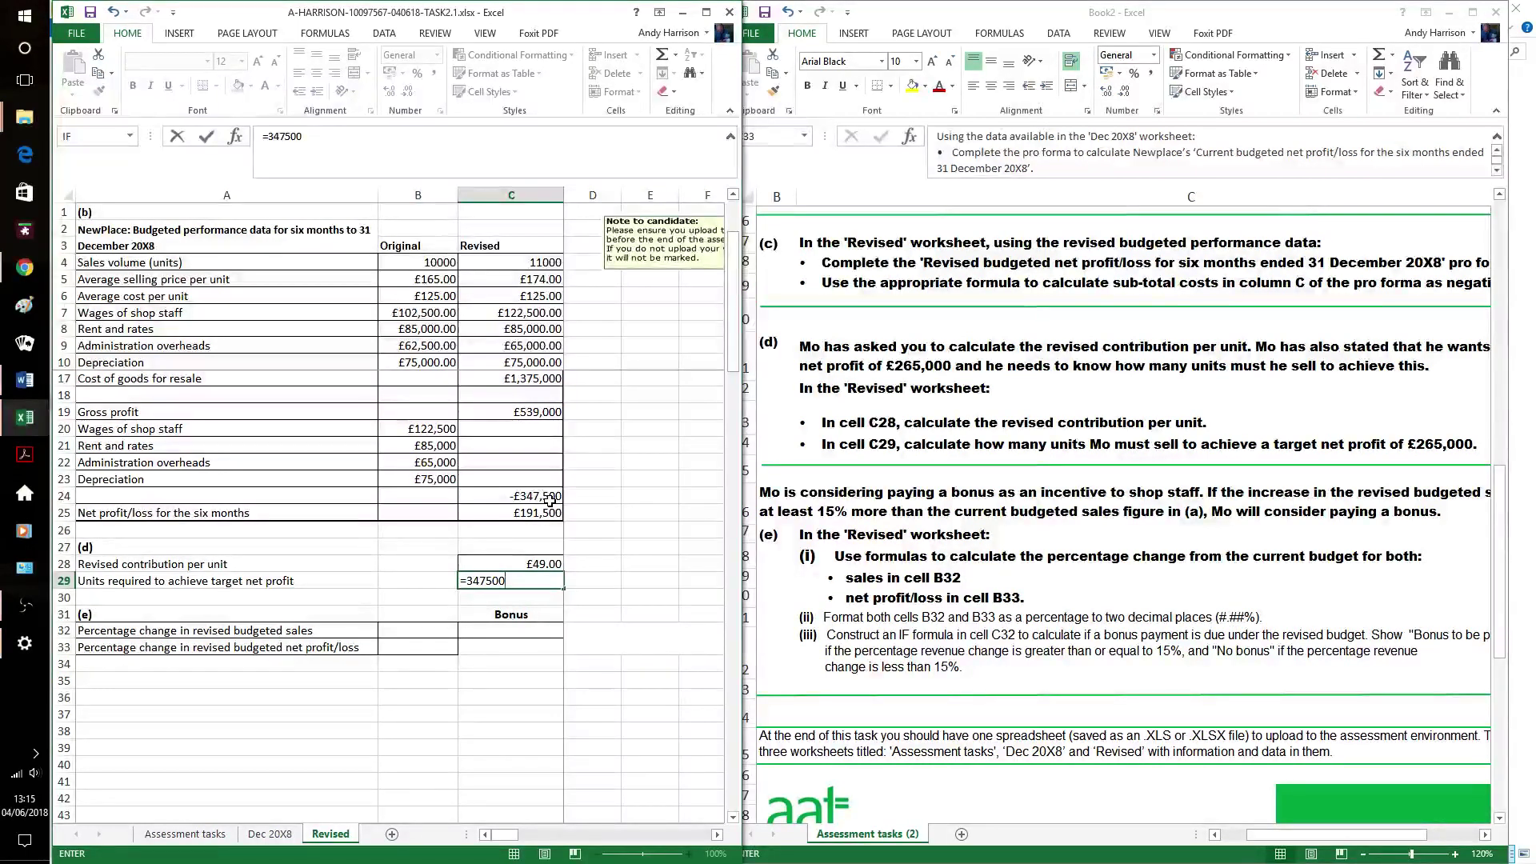
type("+6")
key("BackSpace")
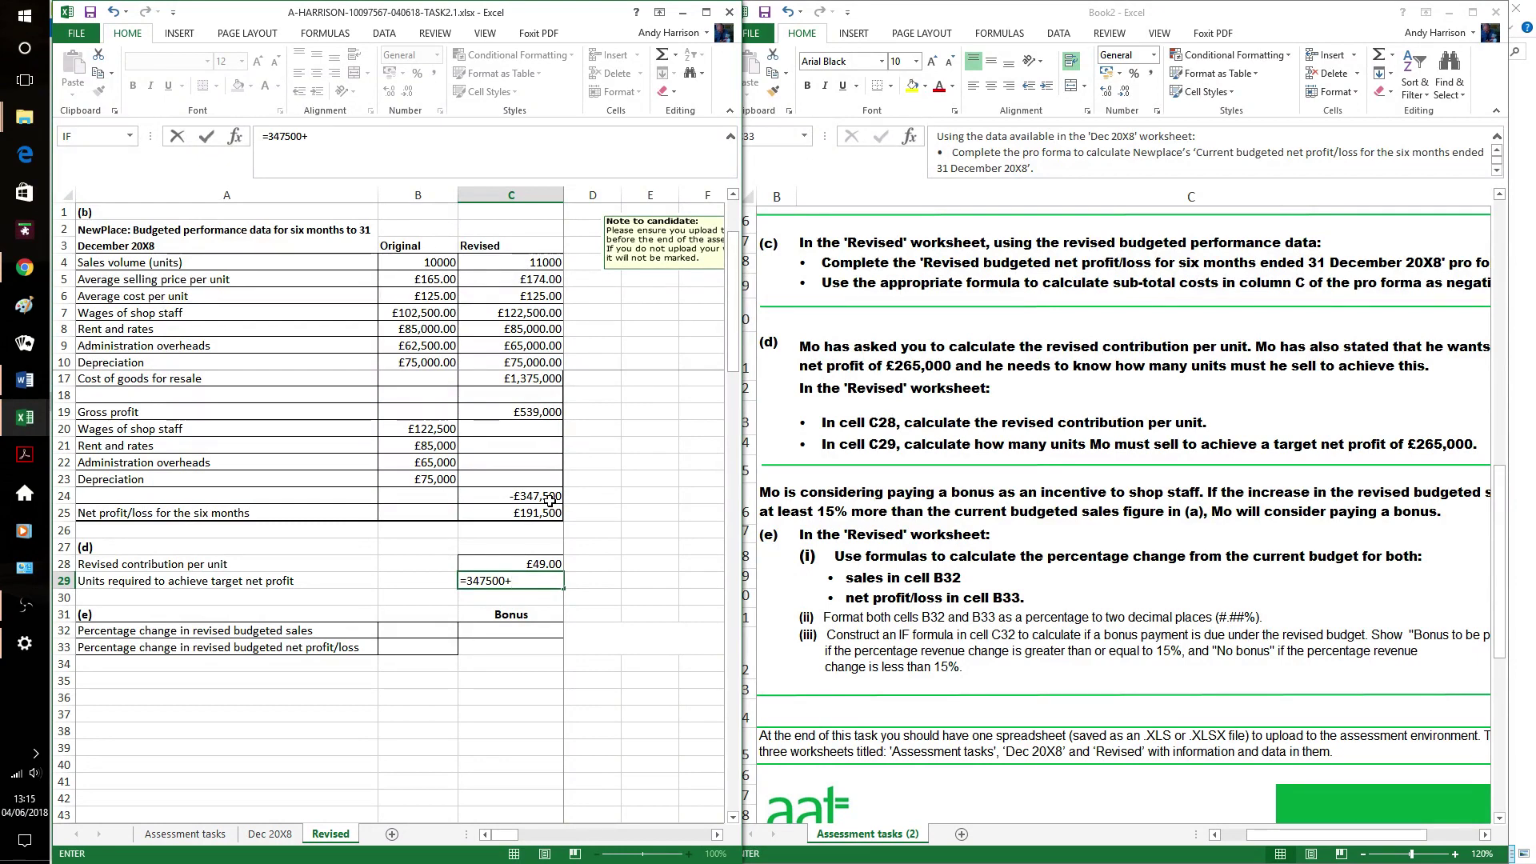
type("265000)")
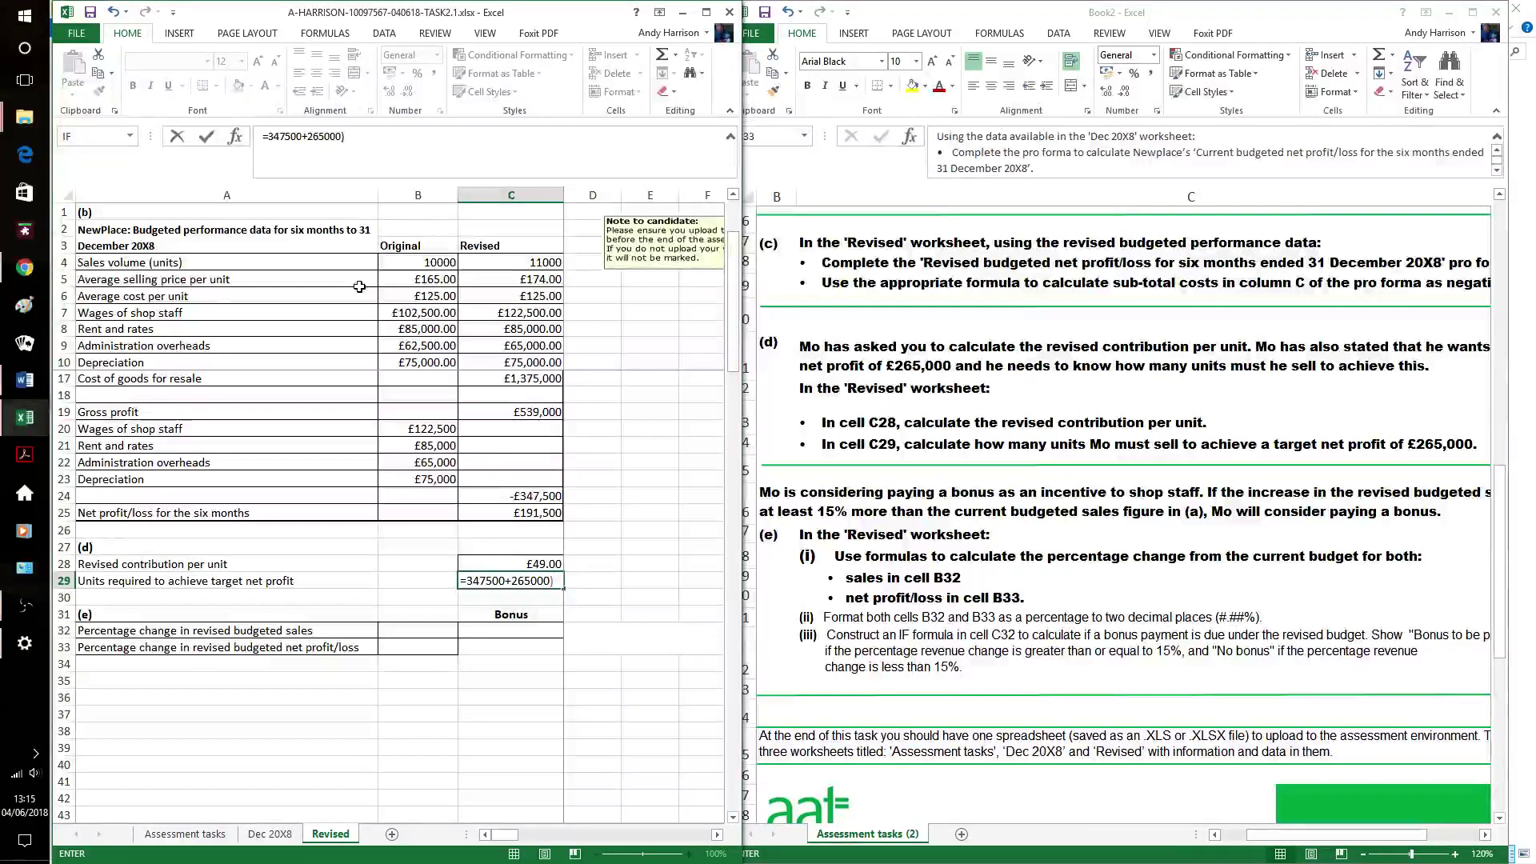
left_click(469, 581)
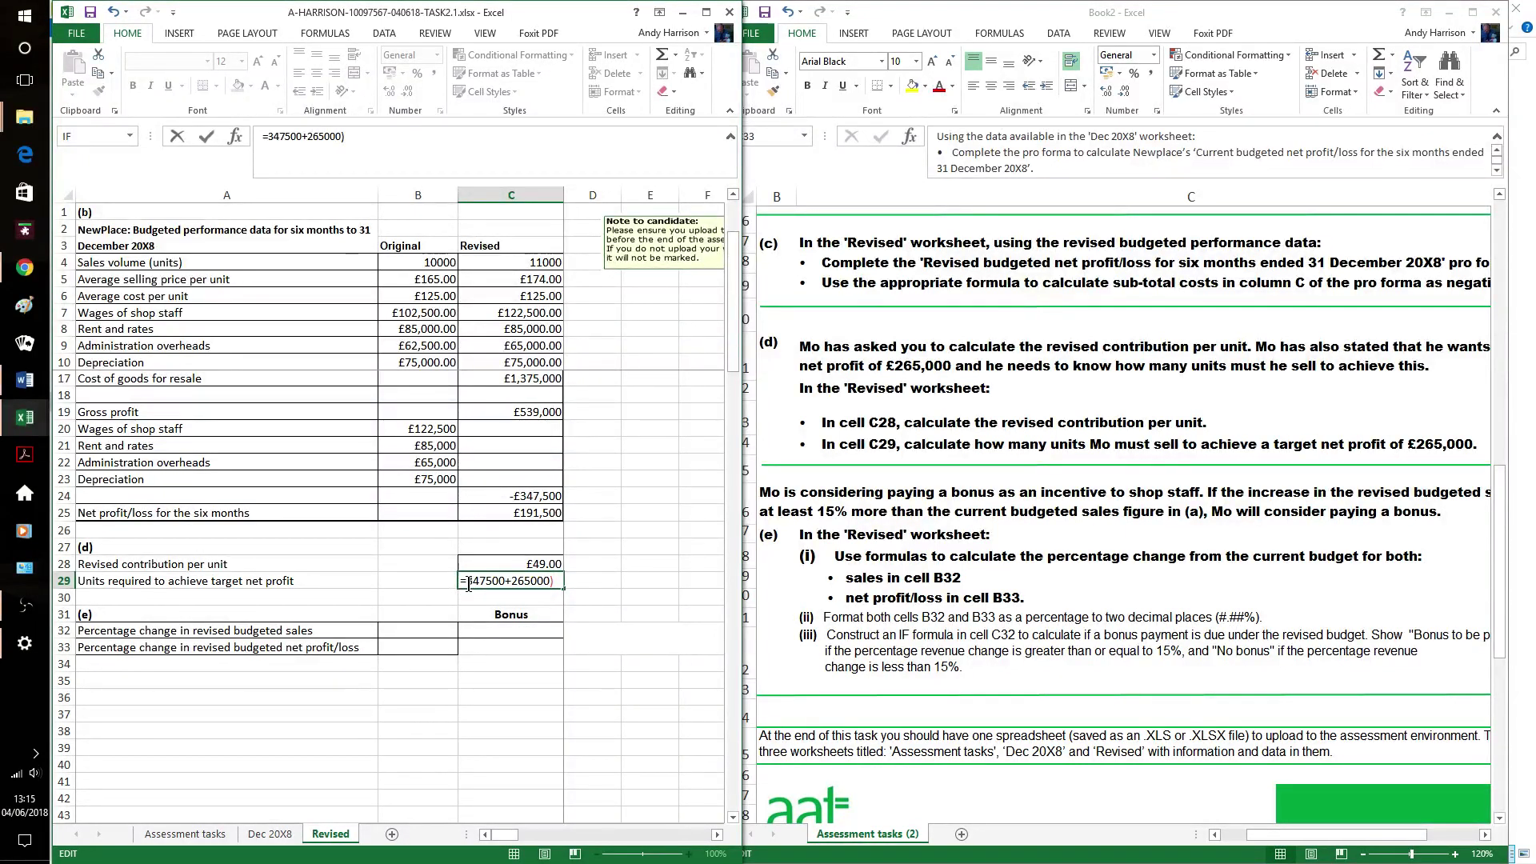
type("(")
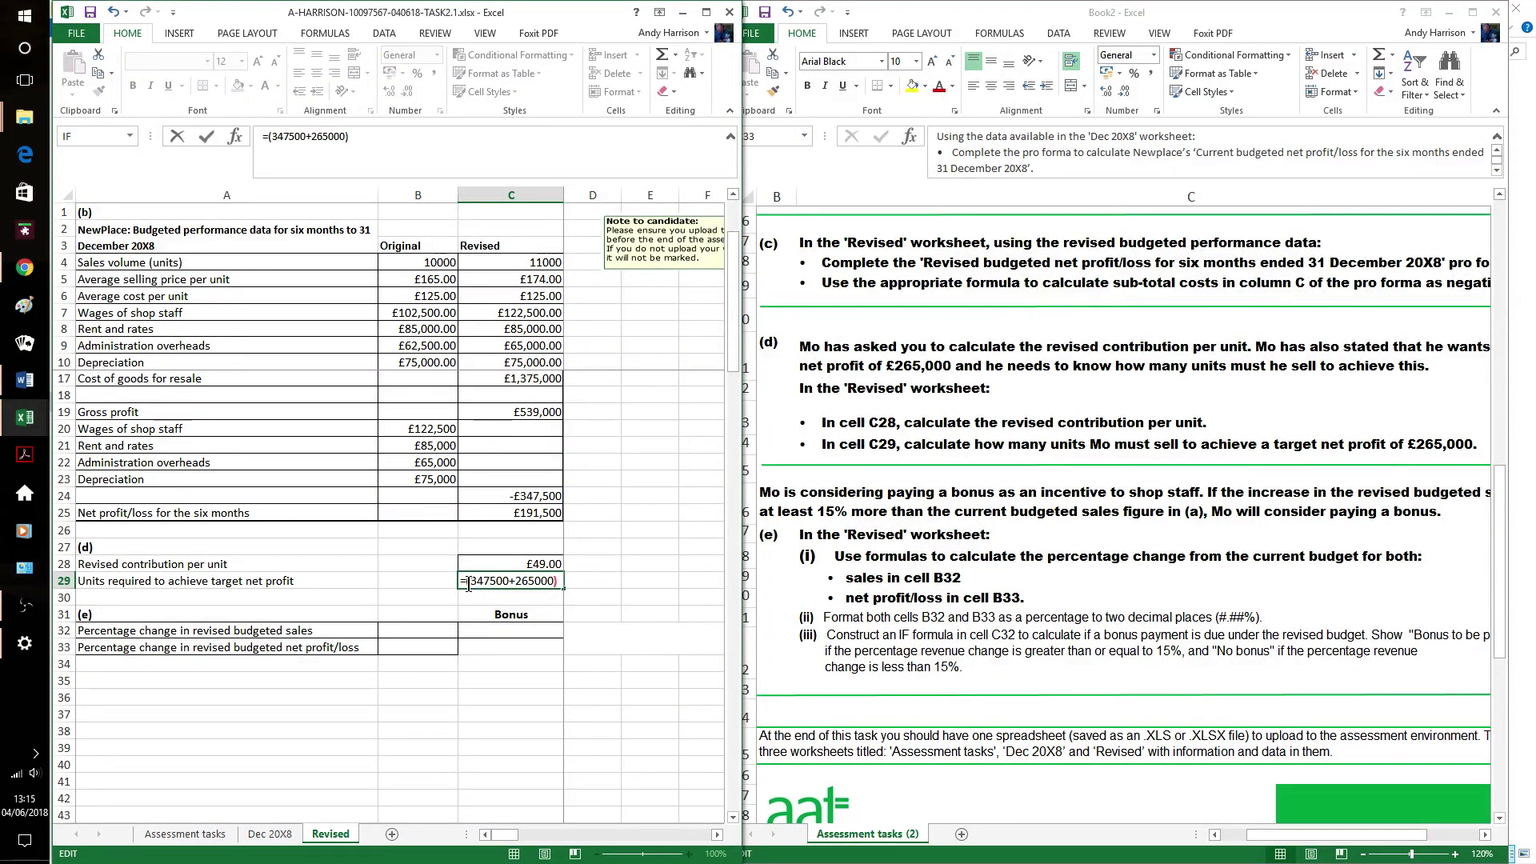
left_click(558, 581)
type("/")
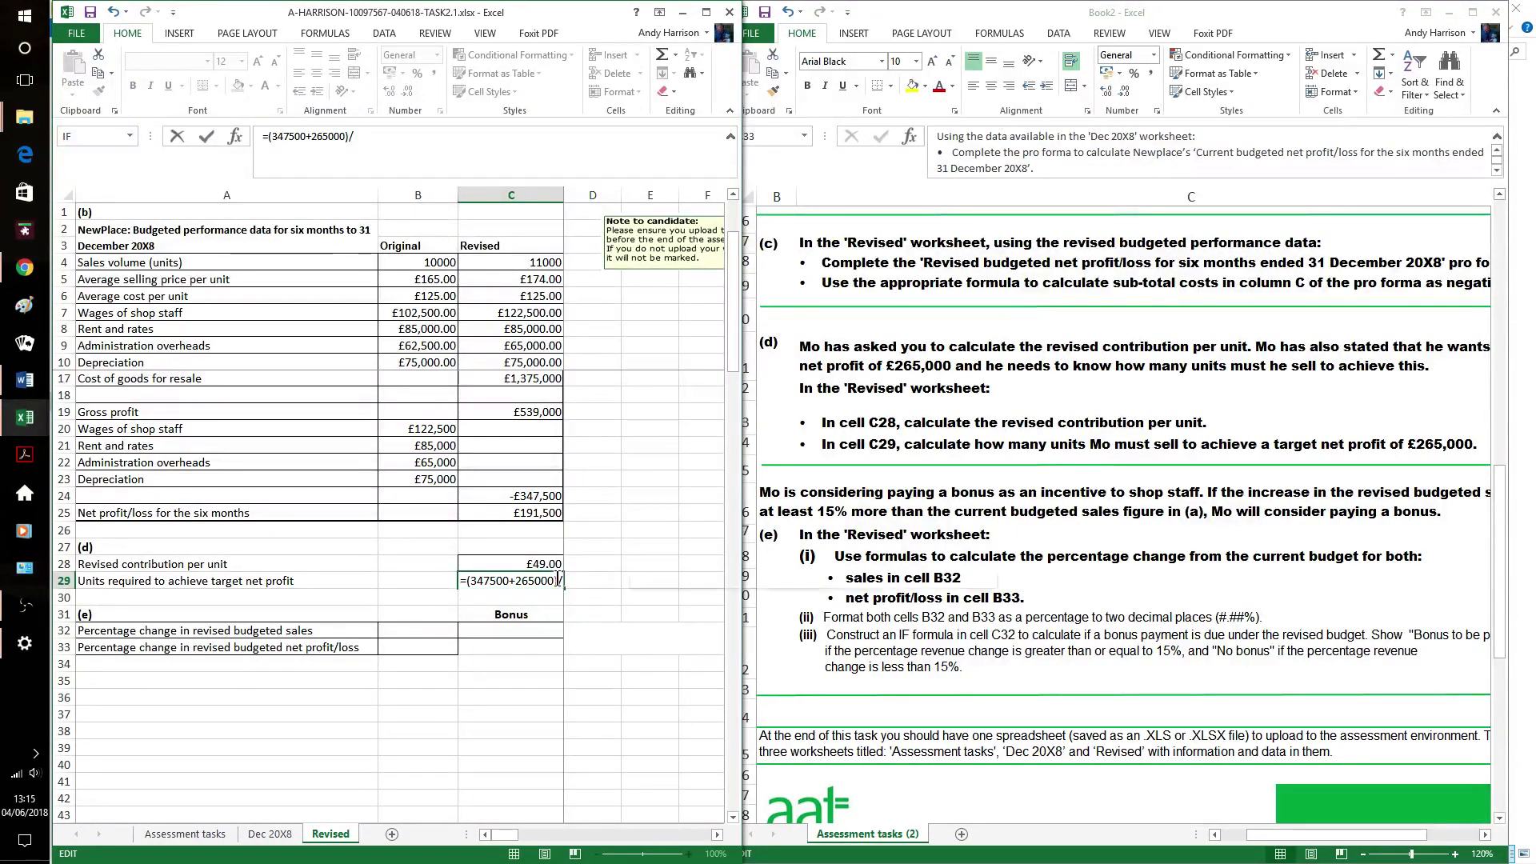
type("c28")
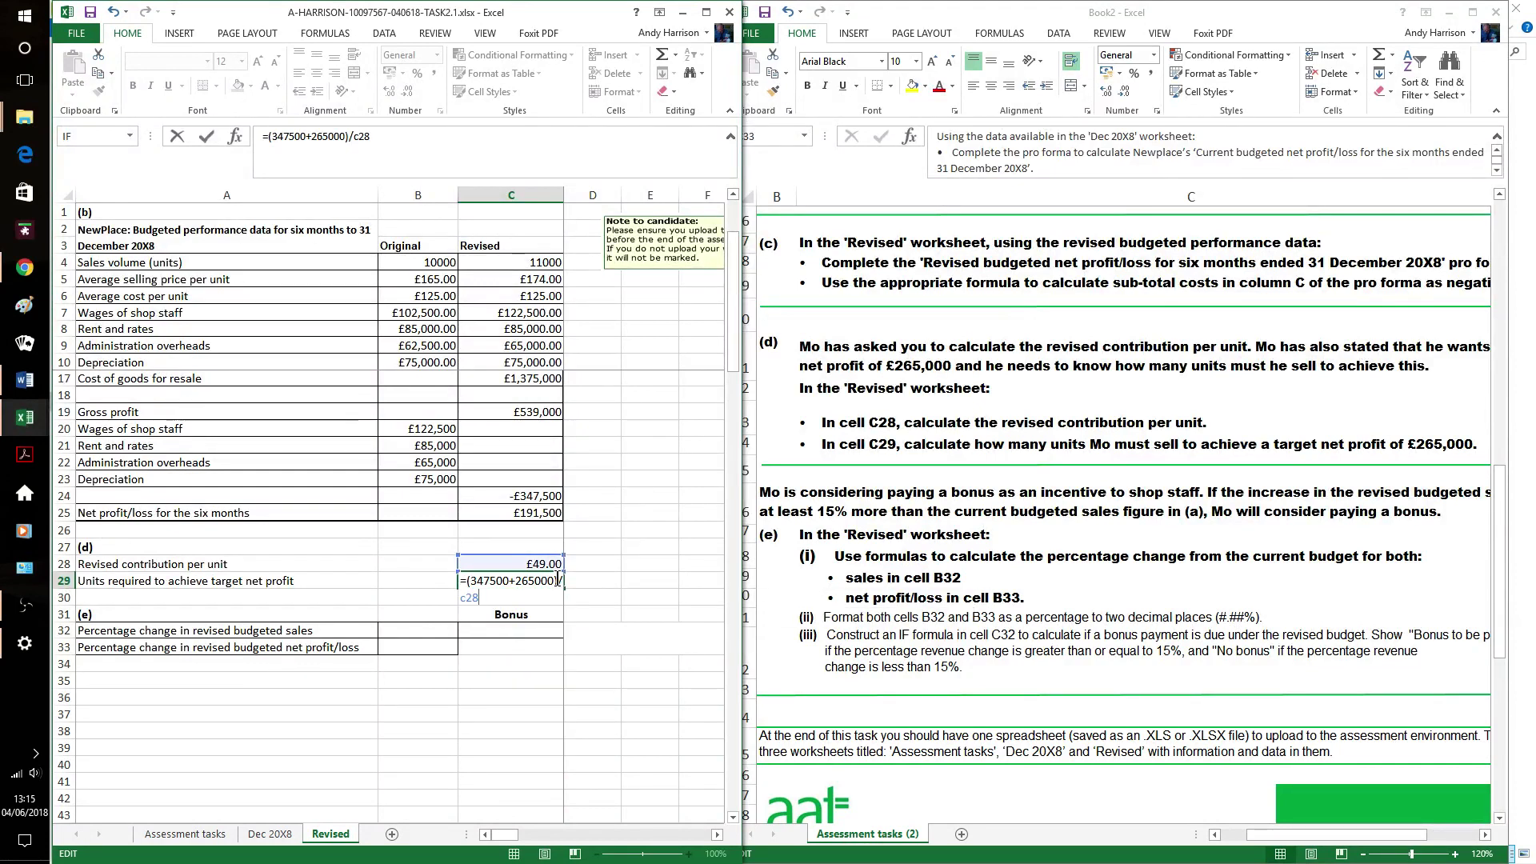
key("Return")
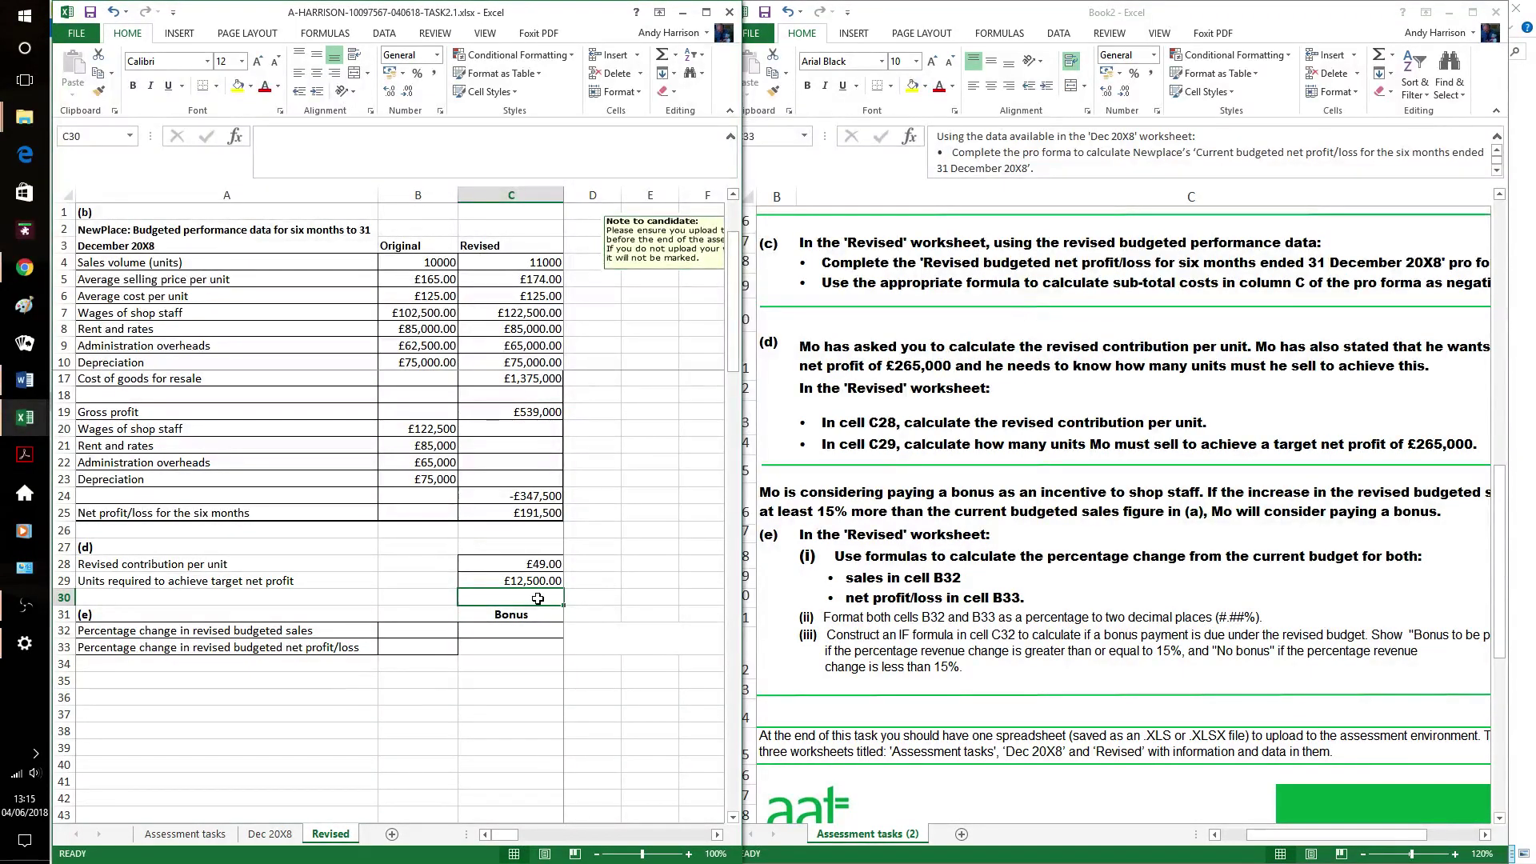
- Format C29 as Number with no decimal places, showing 12500 units
left_click(503, 578)
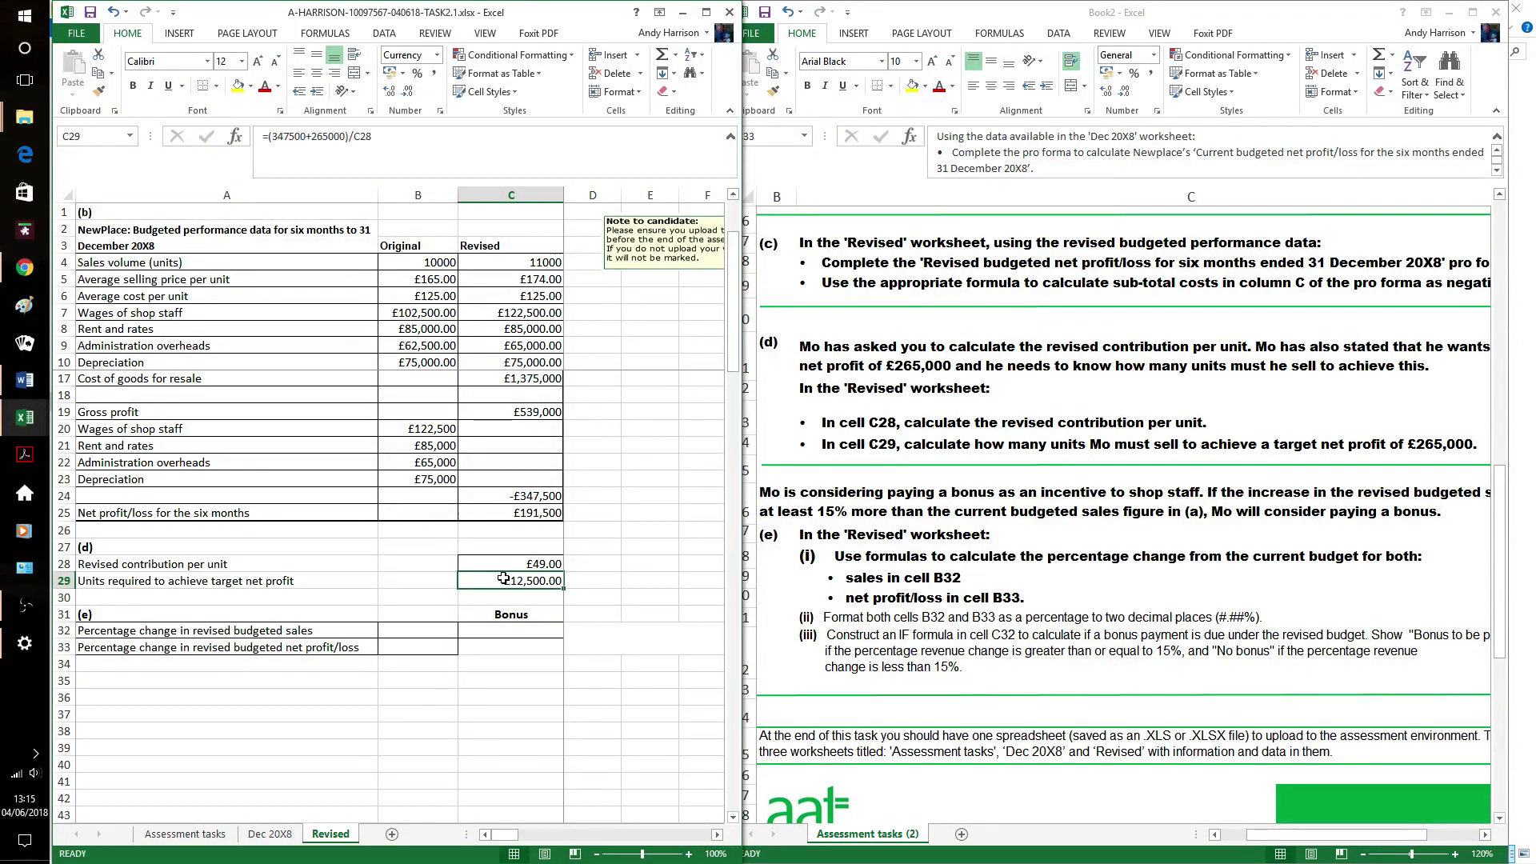
left_click(438, 55)
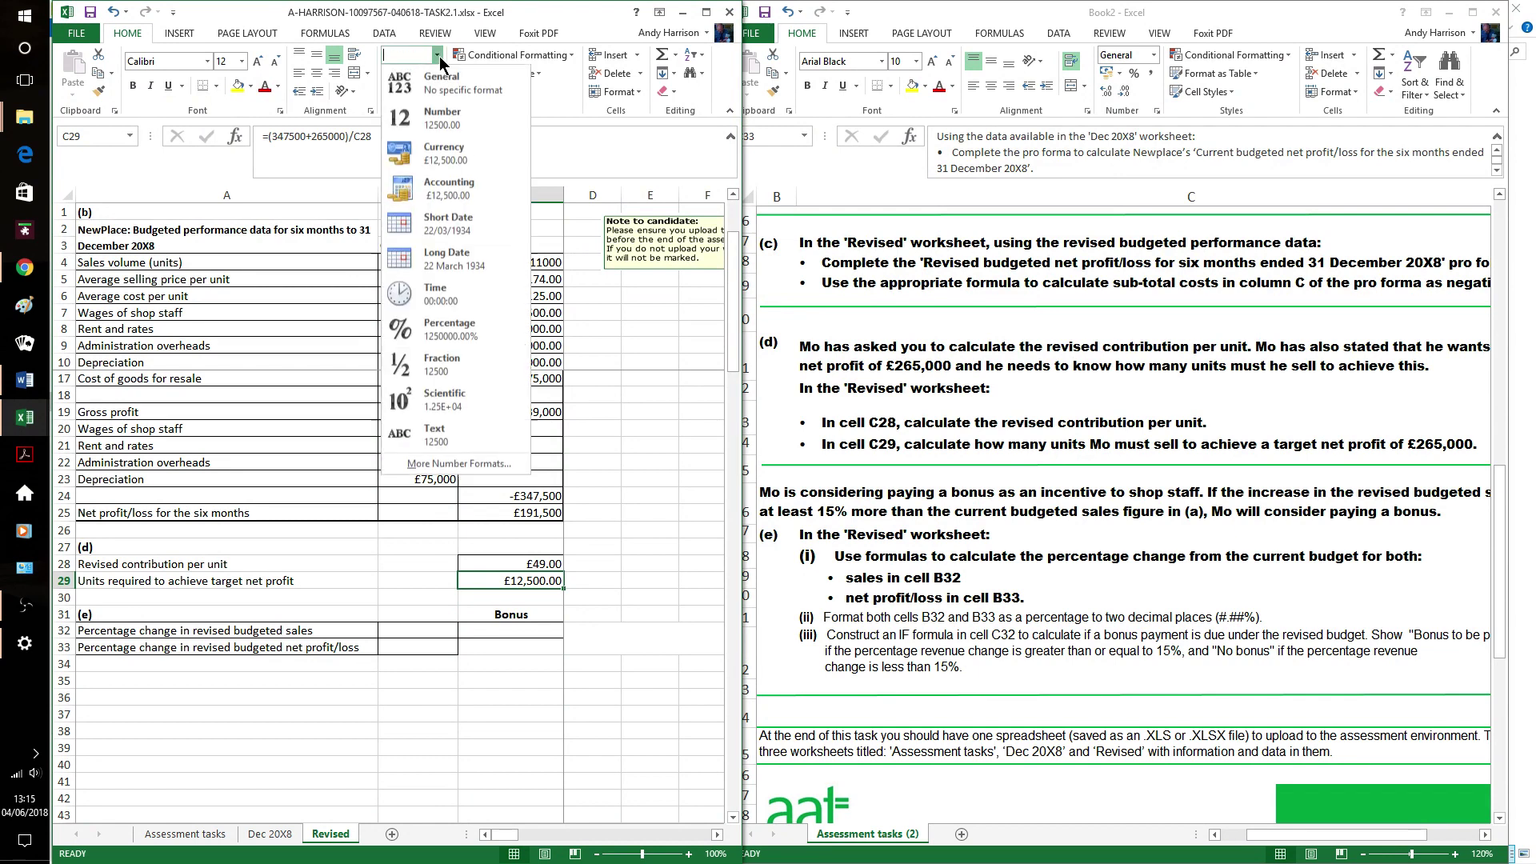
left_click(448, 112)
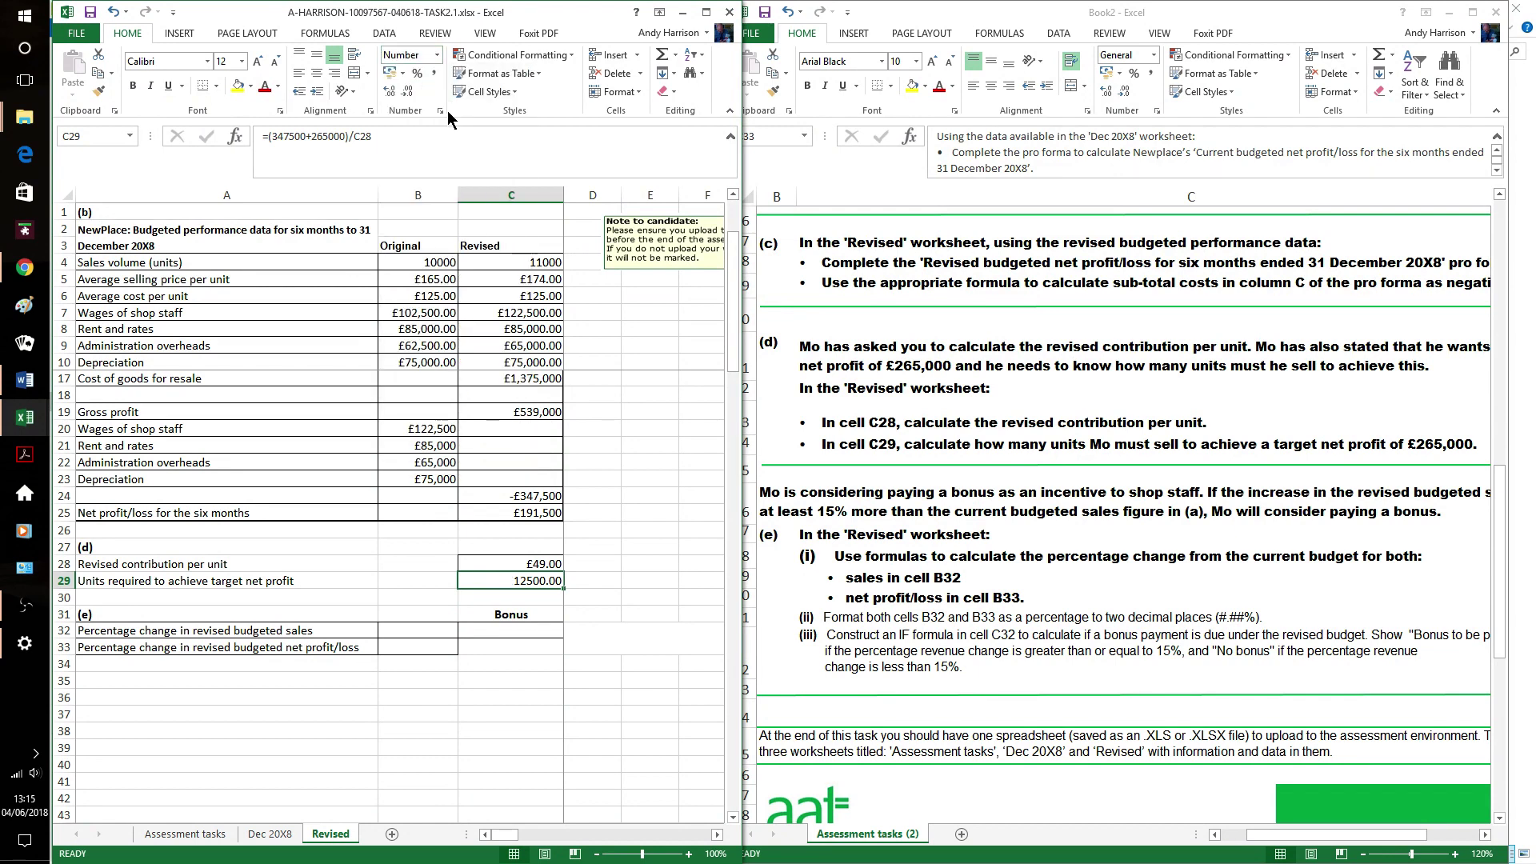
left_click(406, 91)
left_click(406, 91)
left_click(616, 479)
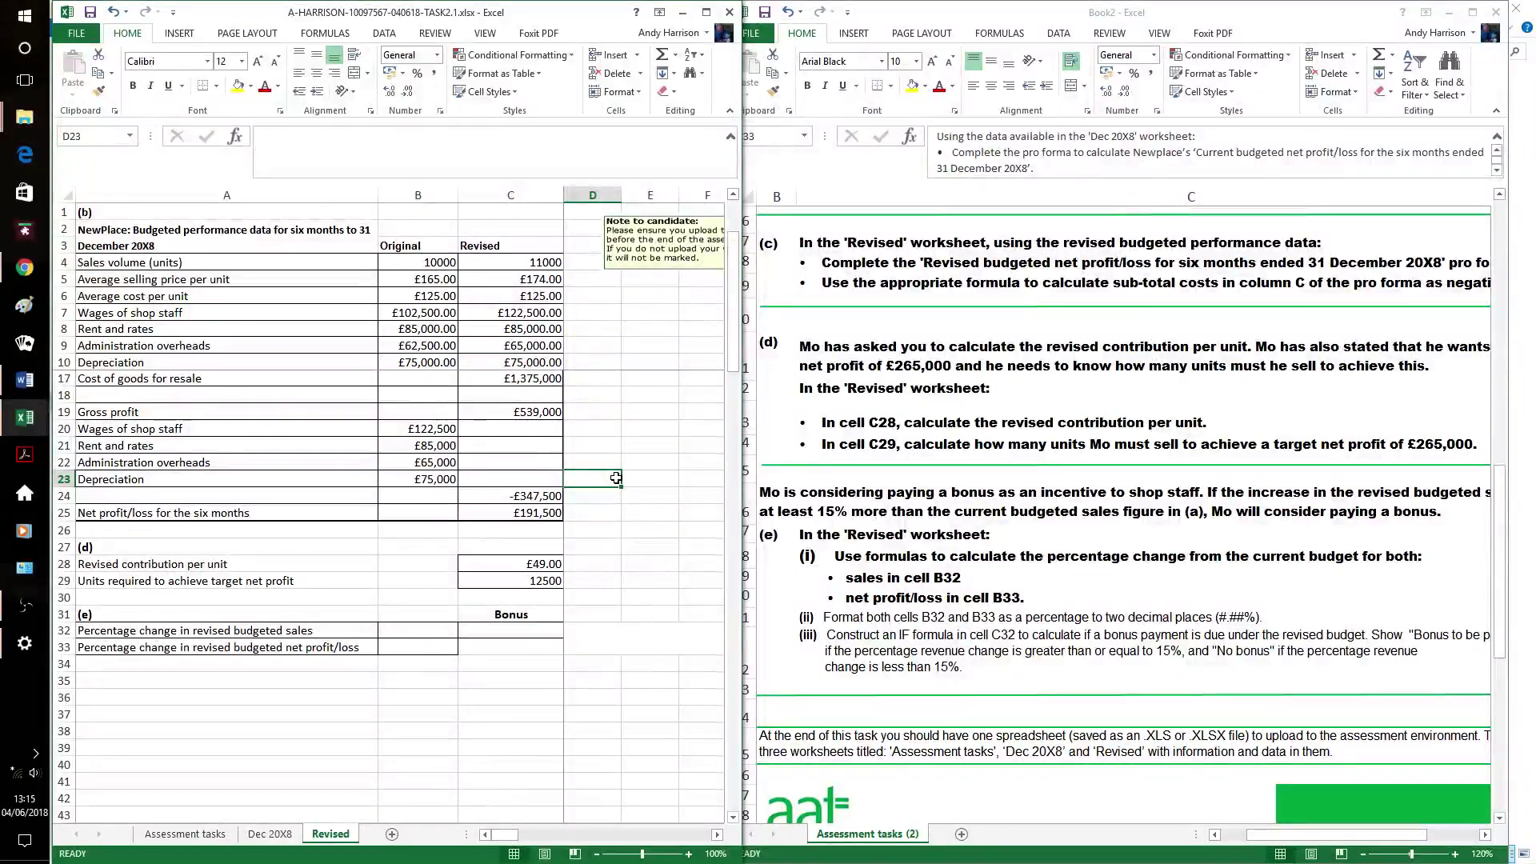
key("ctrl+z")
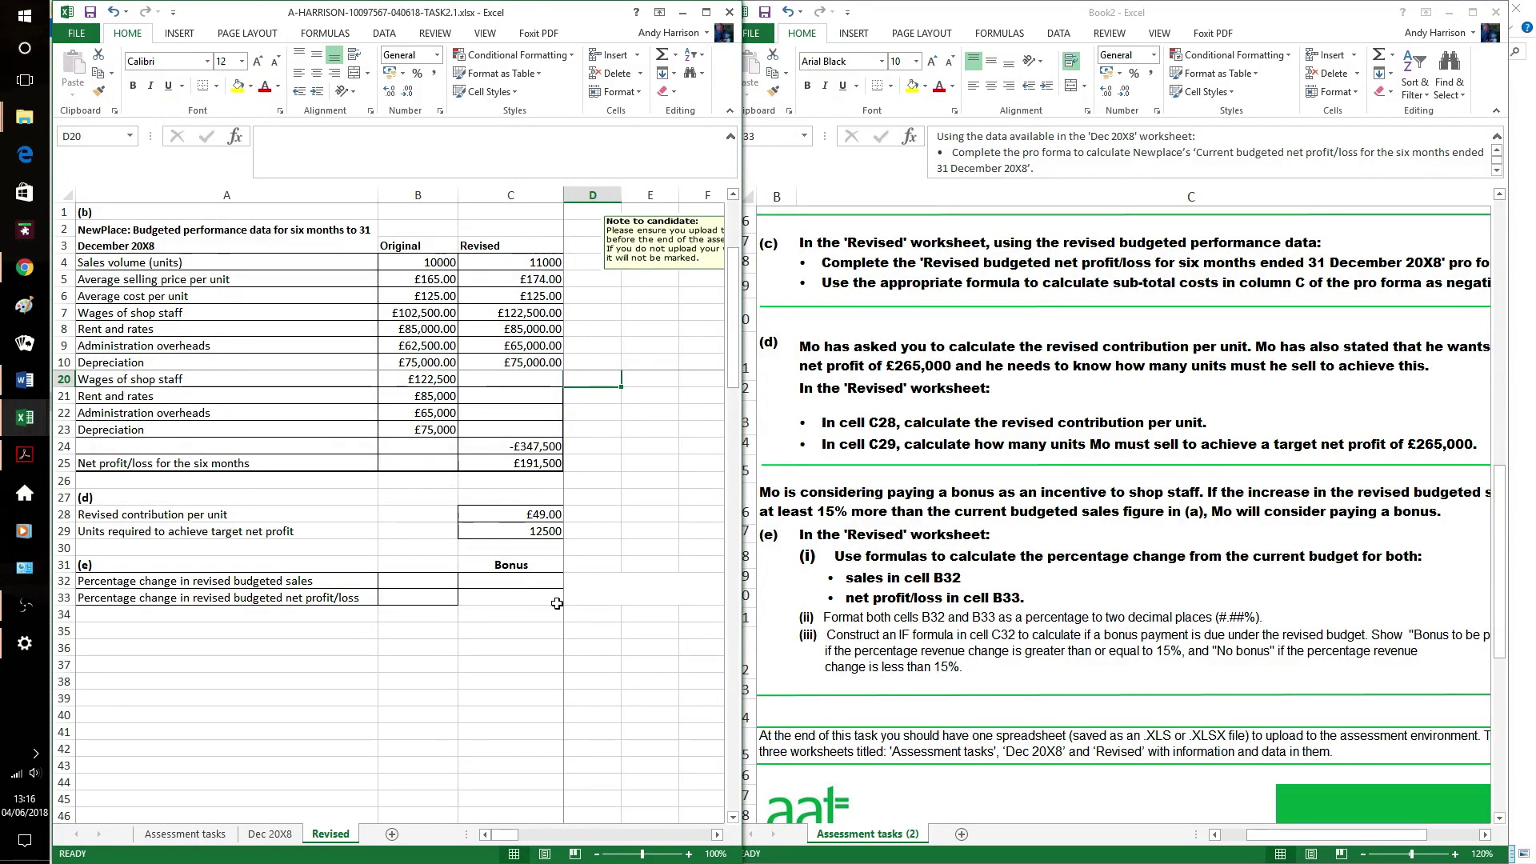
left_click(368, 660)
scroll(1055, 574, "down", 1)
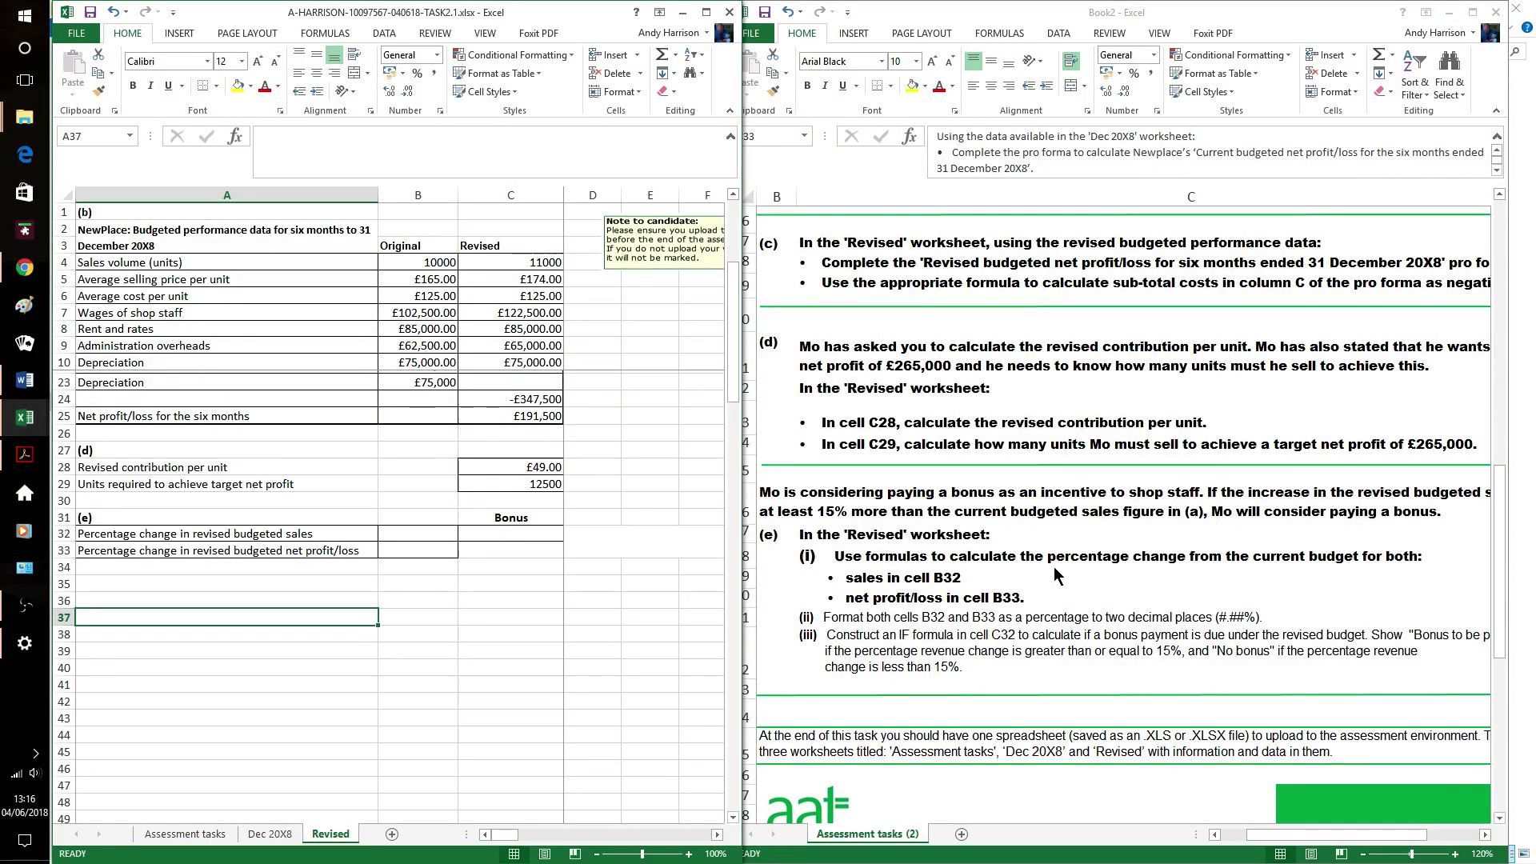
left_click(1056, 574)
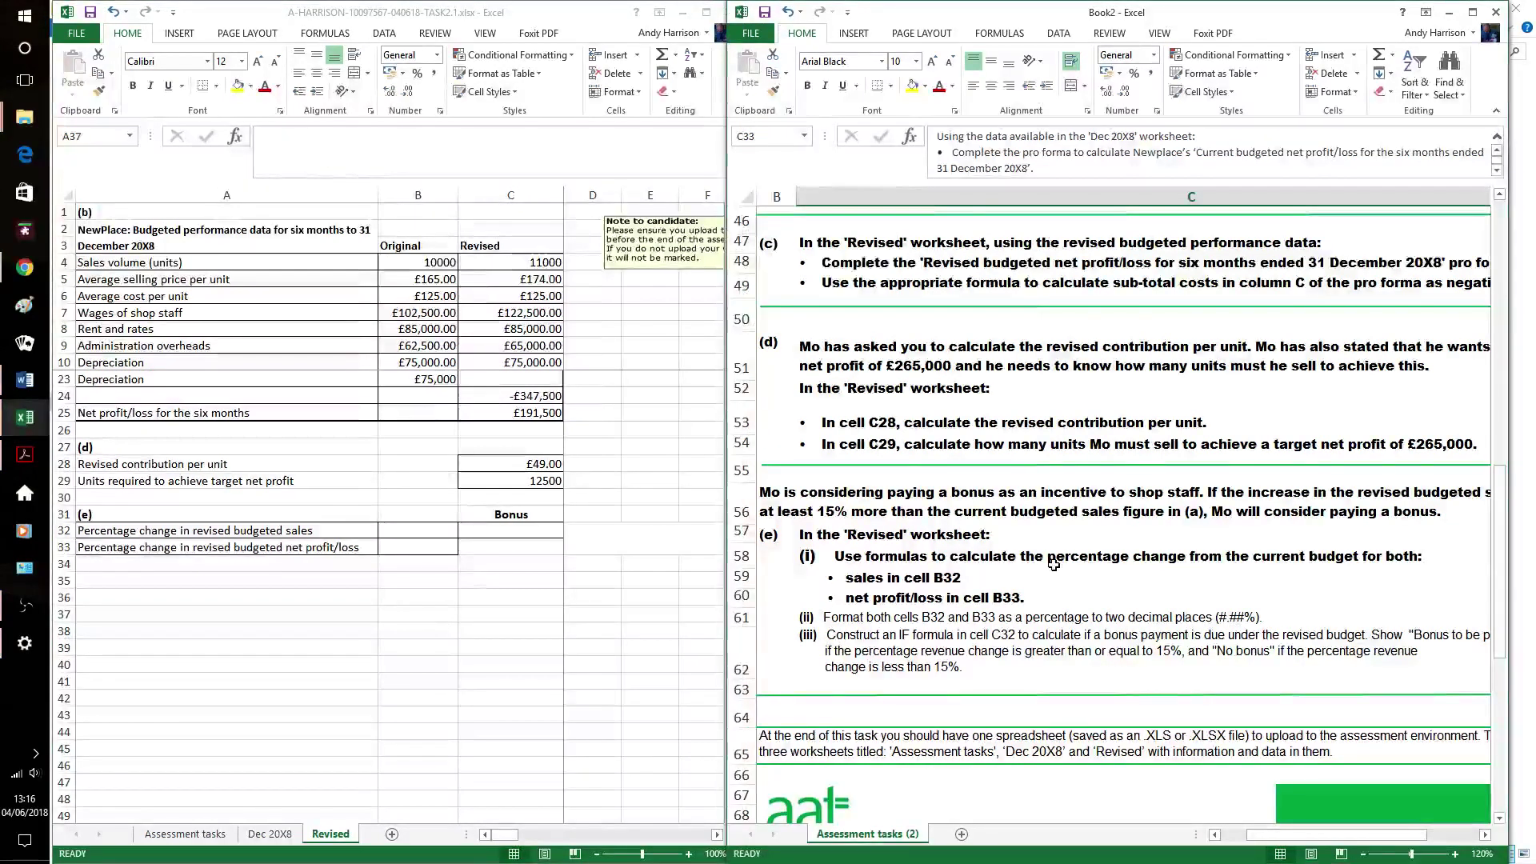
scroll(975, 364, "down", 2)
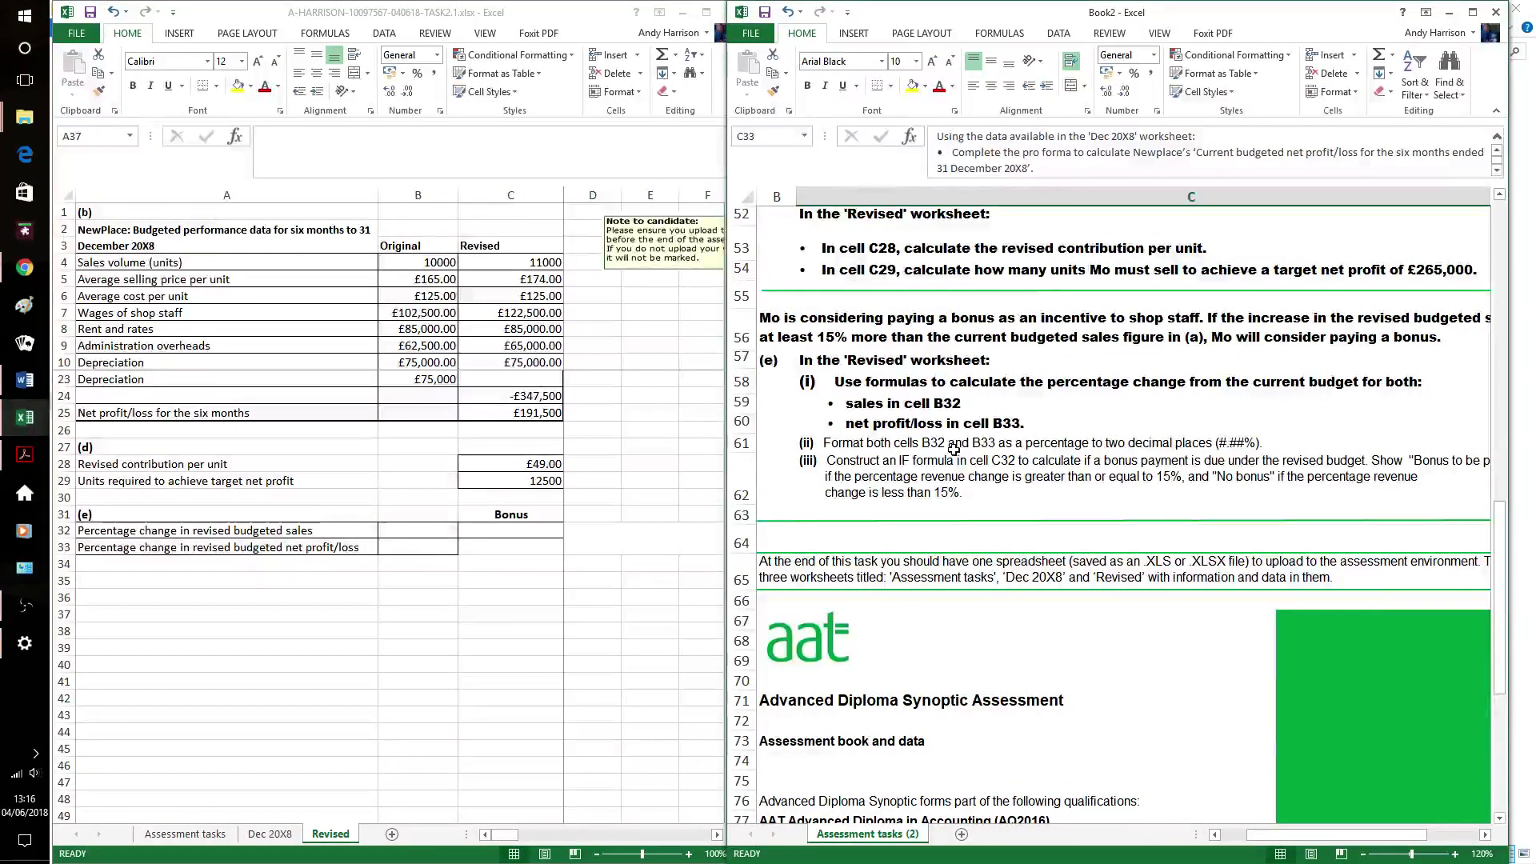
scroll(472, 569, "up", 2)
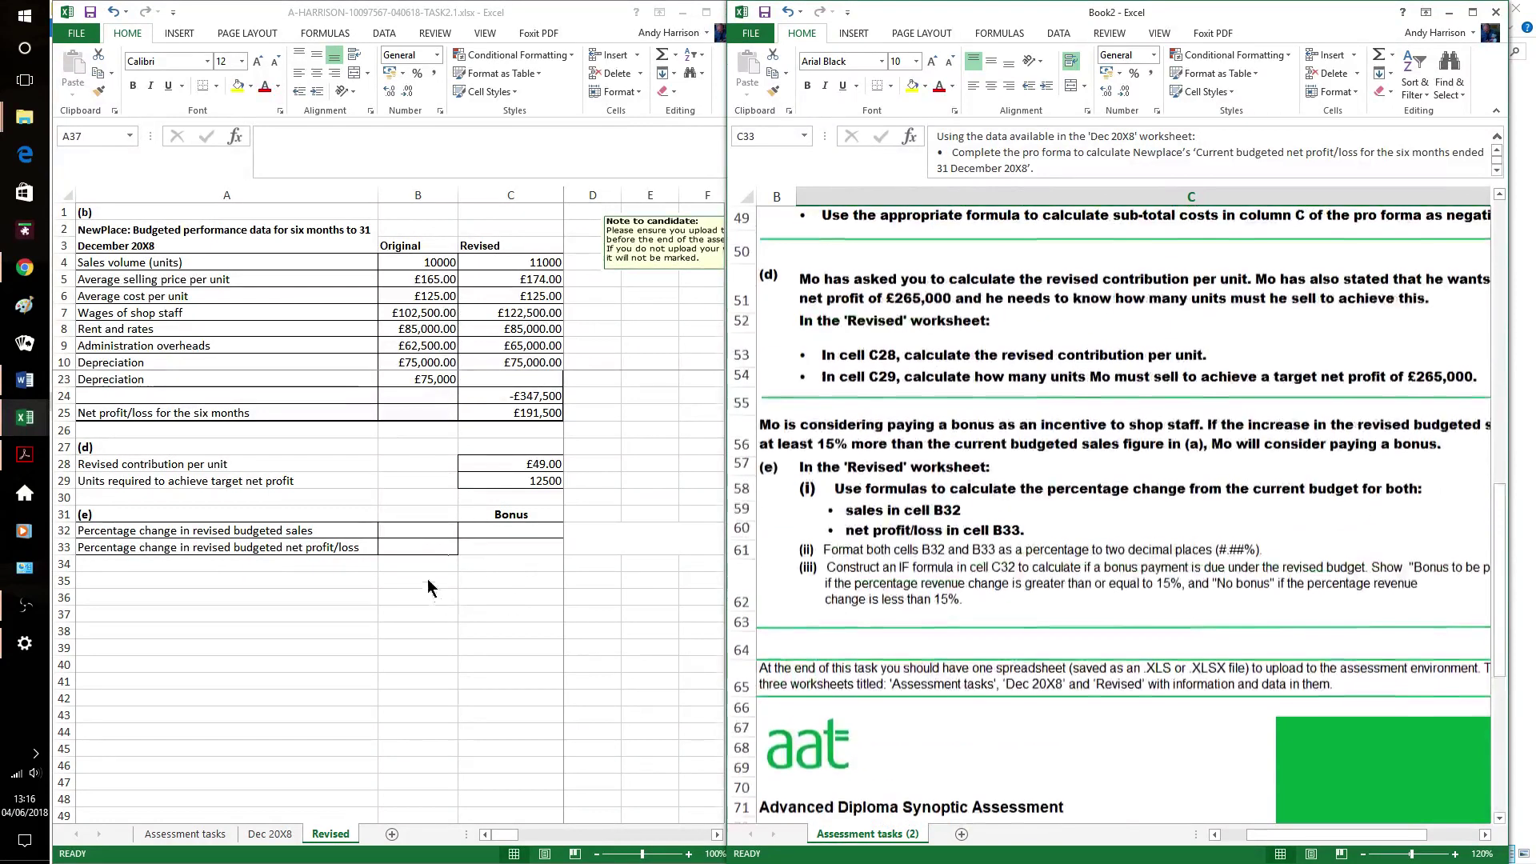
- Start B32's formula subtracting the Dec 20X8 sales in C13 from revised sales C15
left_click(427, 529)
left_click(427, 529)
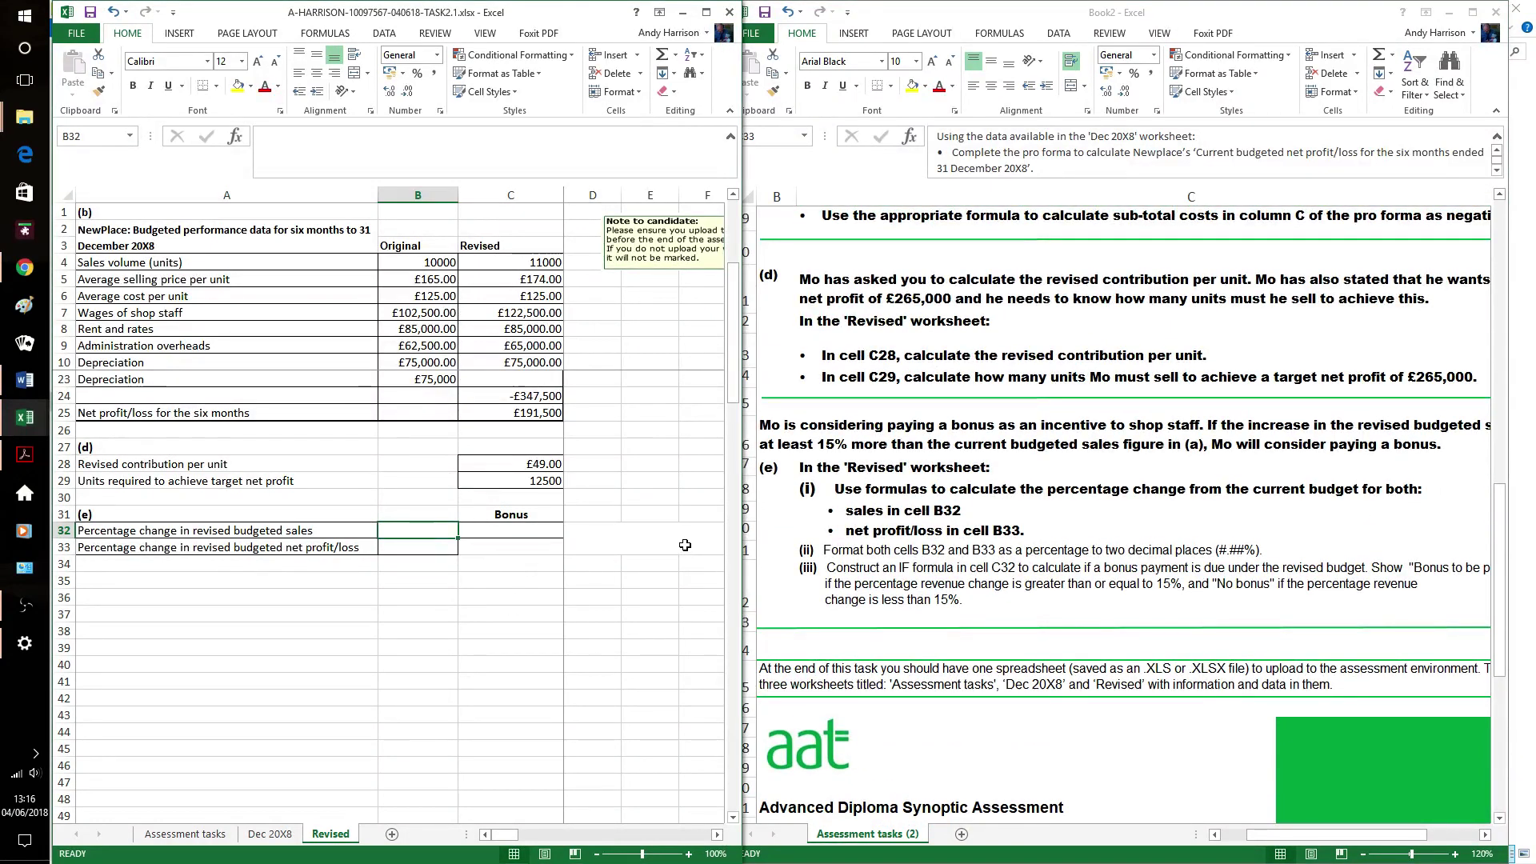
type("=")
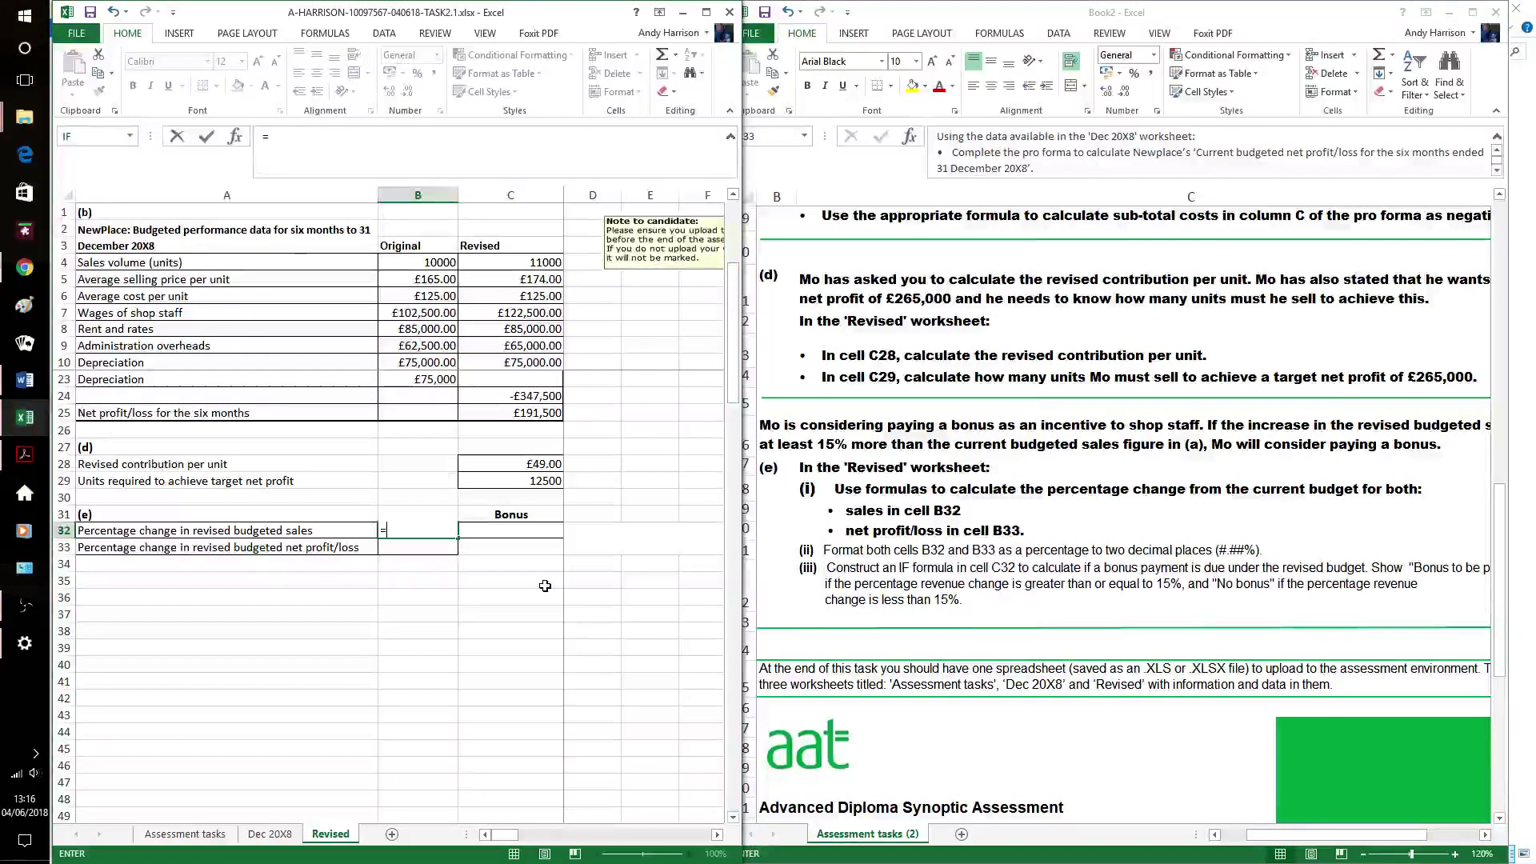
scroll(675, 563, "up", 2)
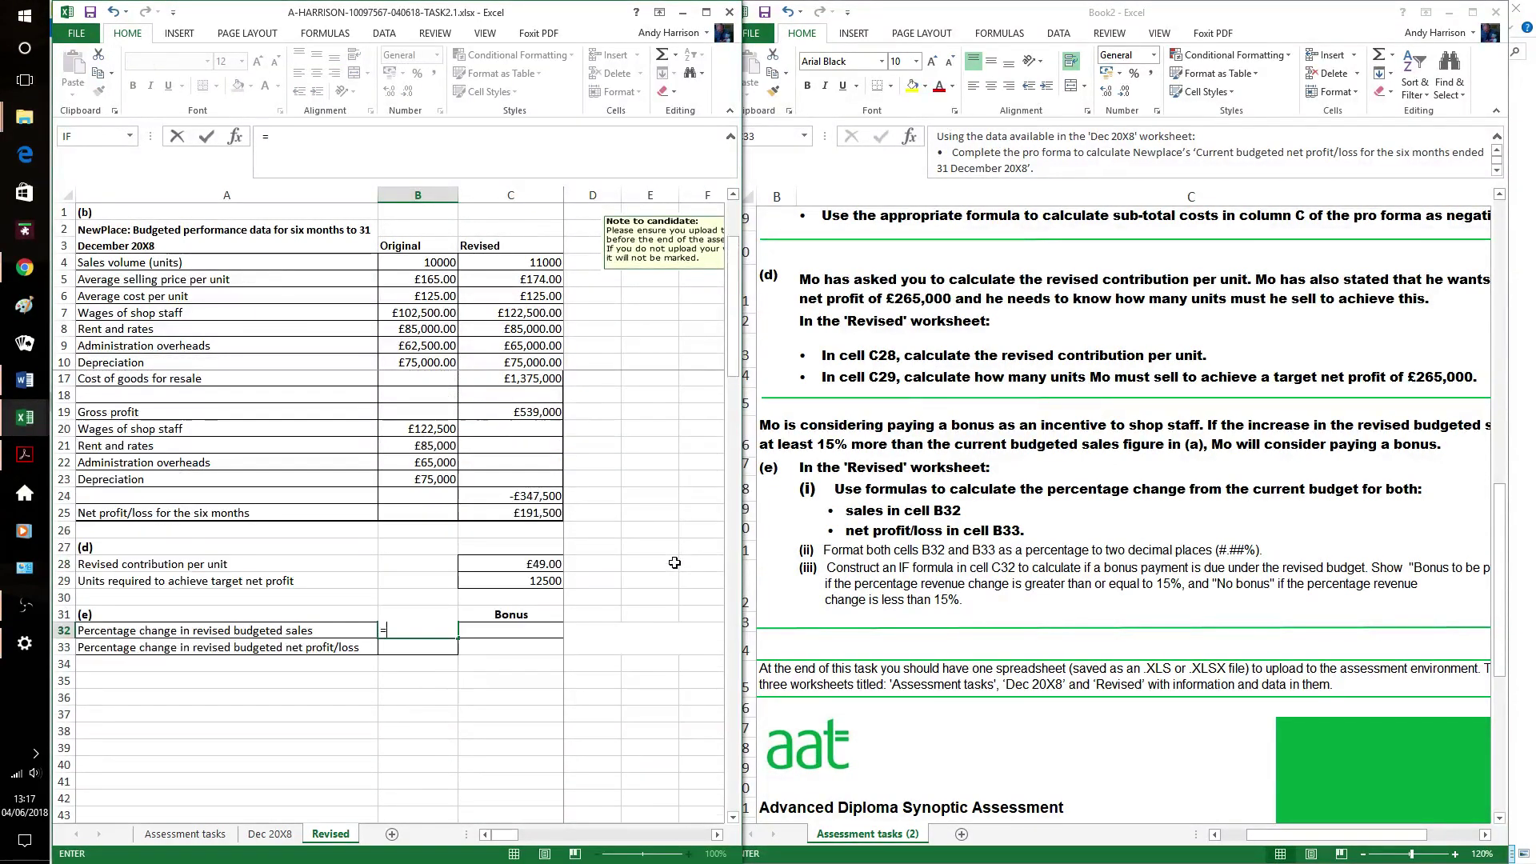
scroll(674, 562, "up", 1)
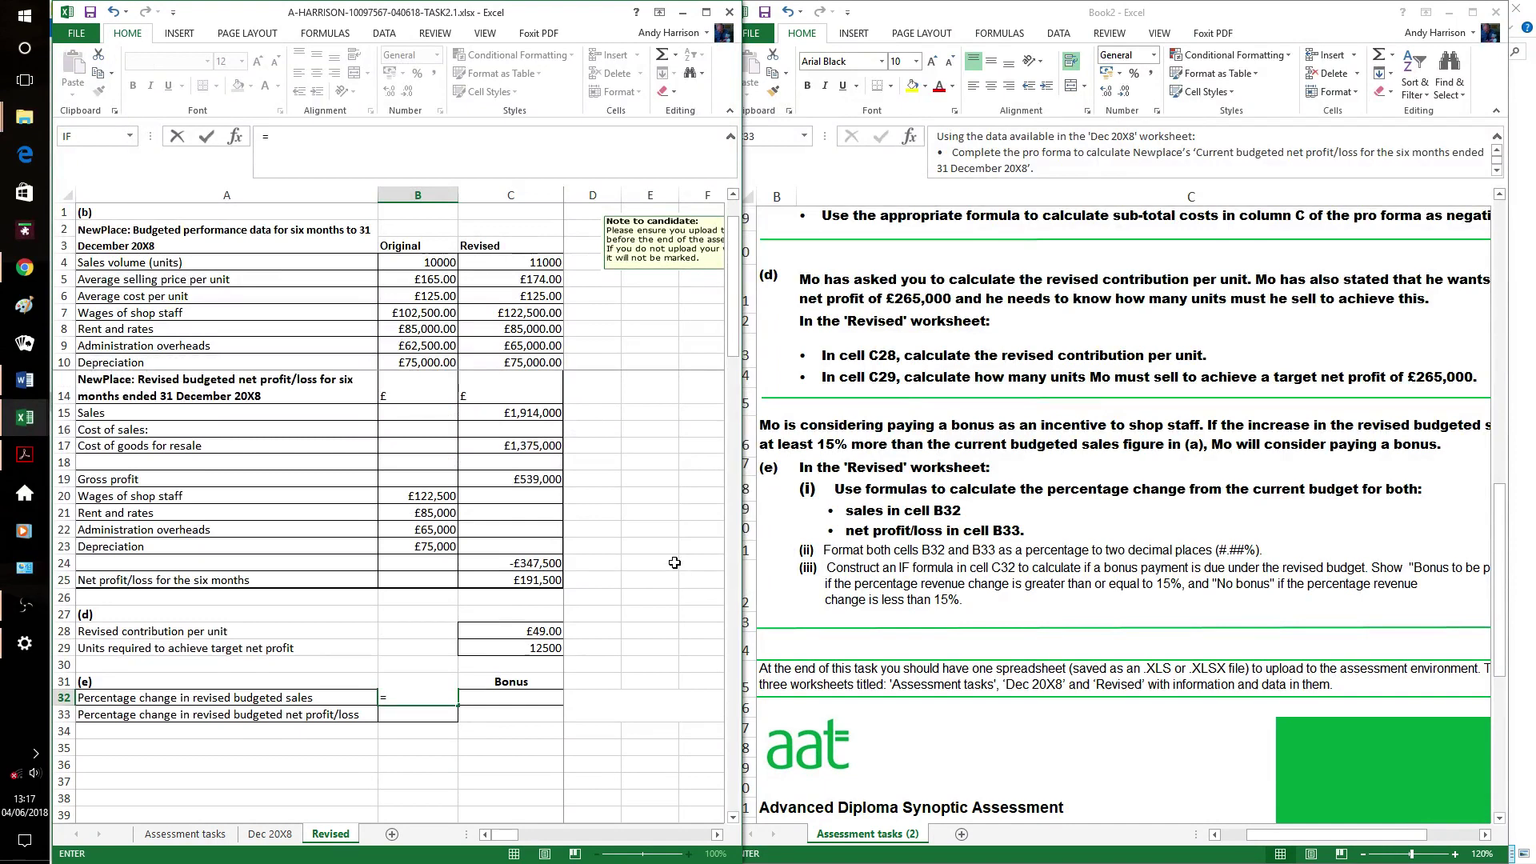
type("c15")
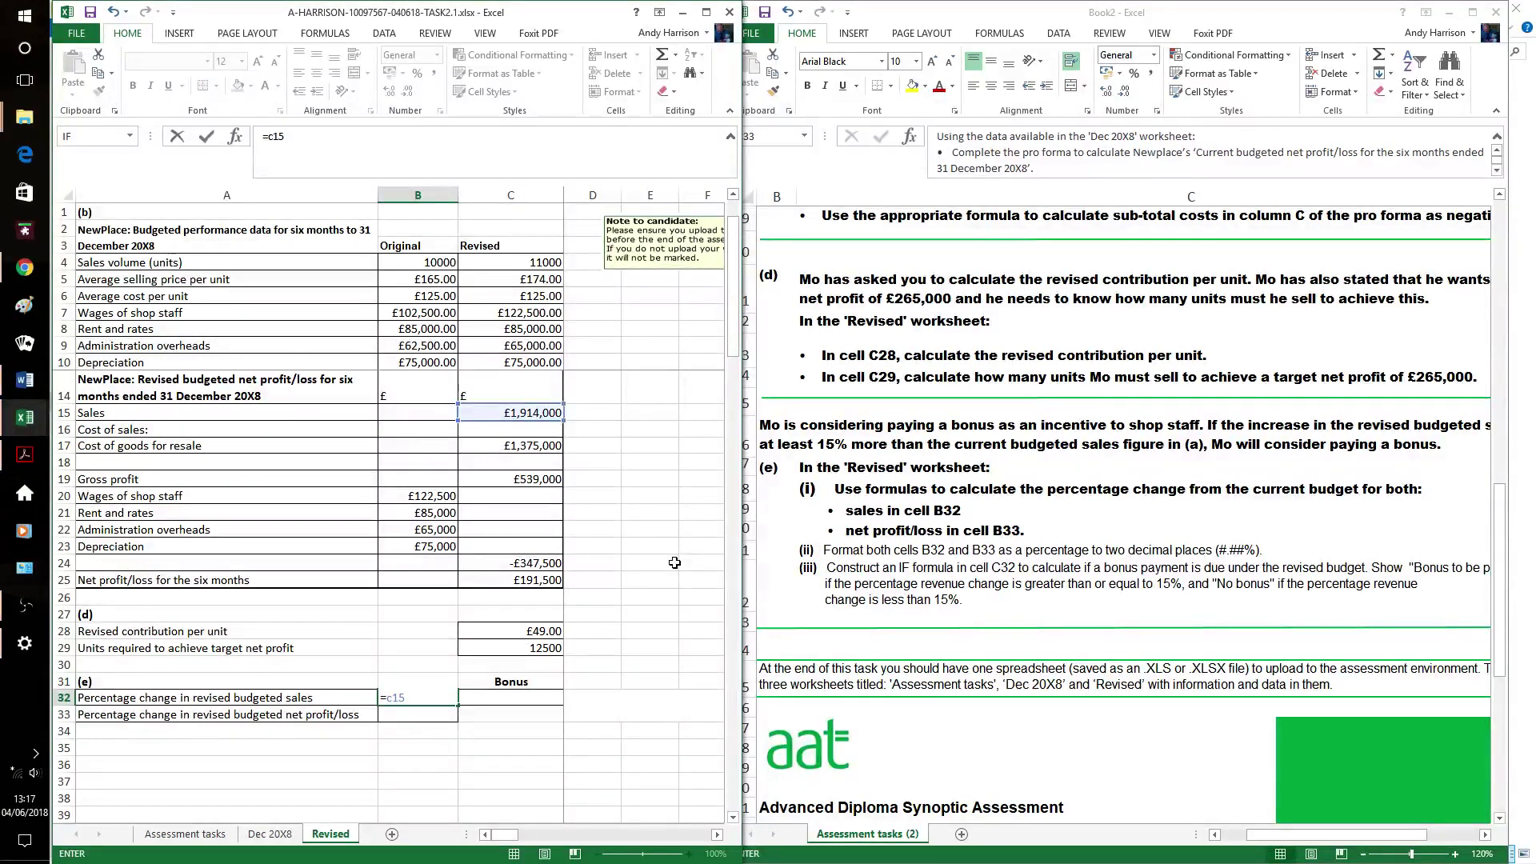
type("-")
left_click(269, 833)
left_click(510, 412)
left_click(340, 141)
- Bracket the difference and divide by 'Dec 20X8'!C13, giving the 16.00% sales change
key("Home")
key("Right")
type("(")
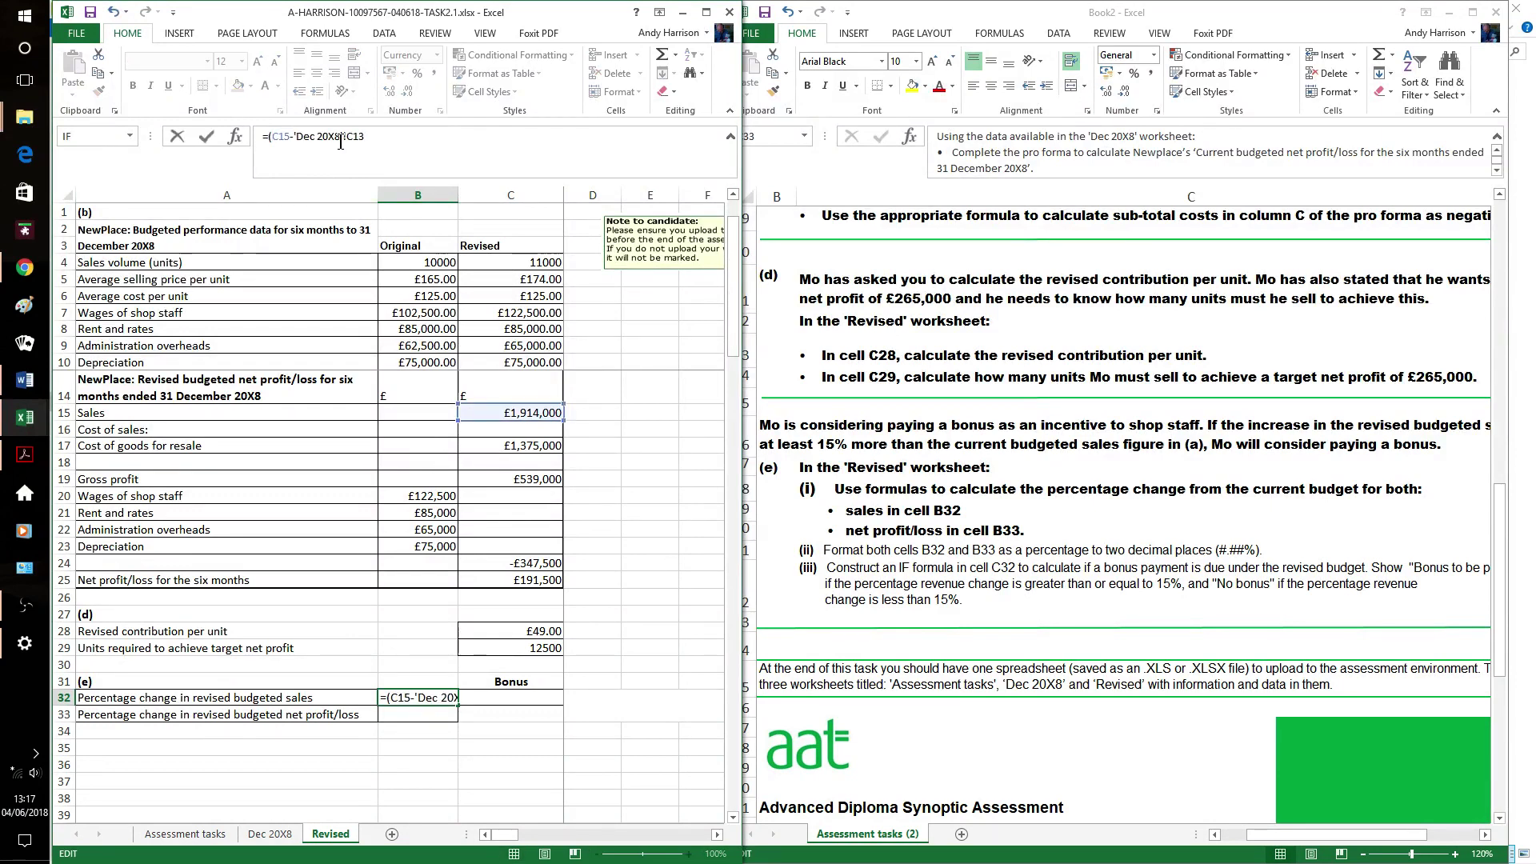
key("End")
type(")/")
left_click(269, 834)
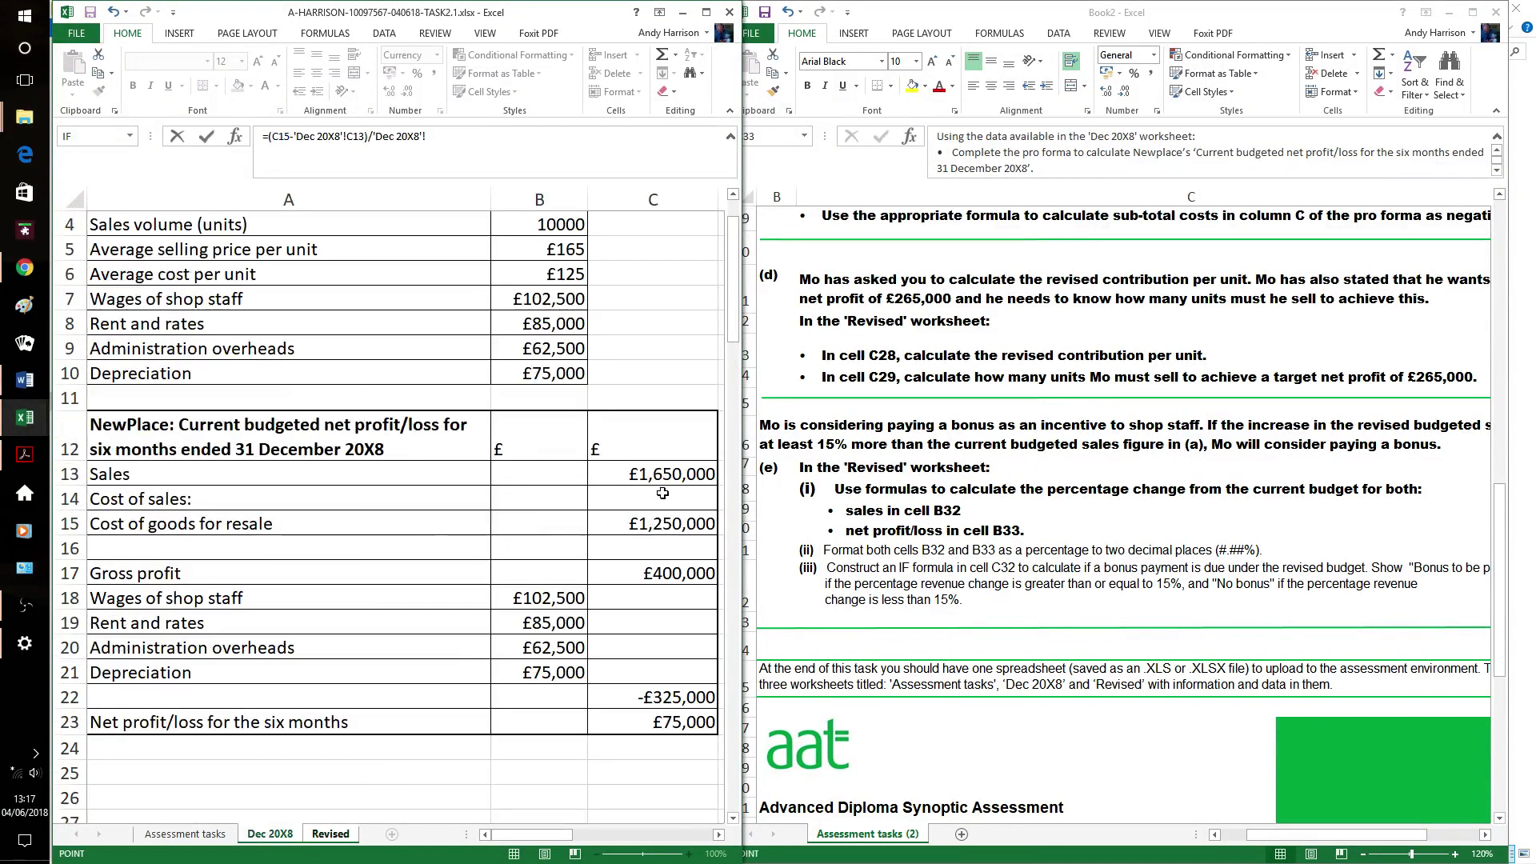
left_click(658, 475)
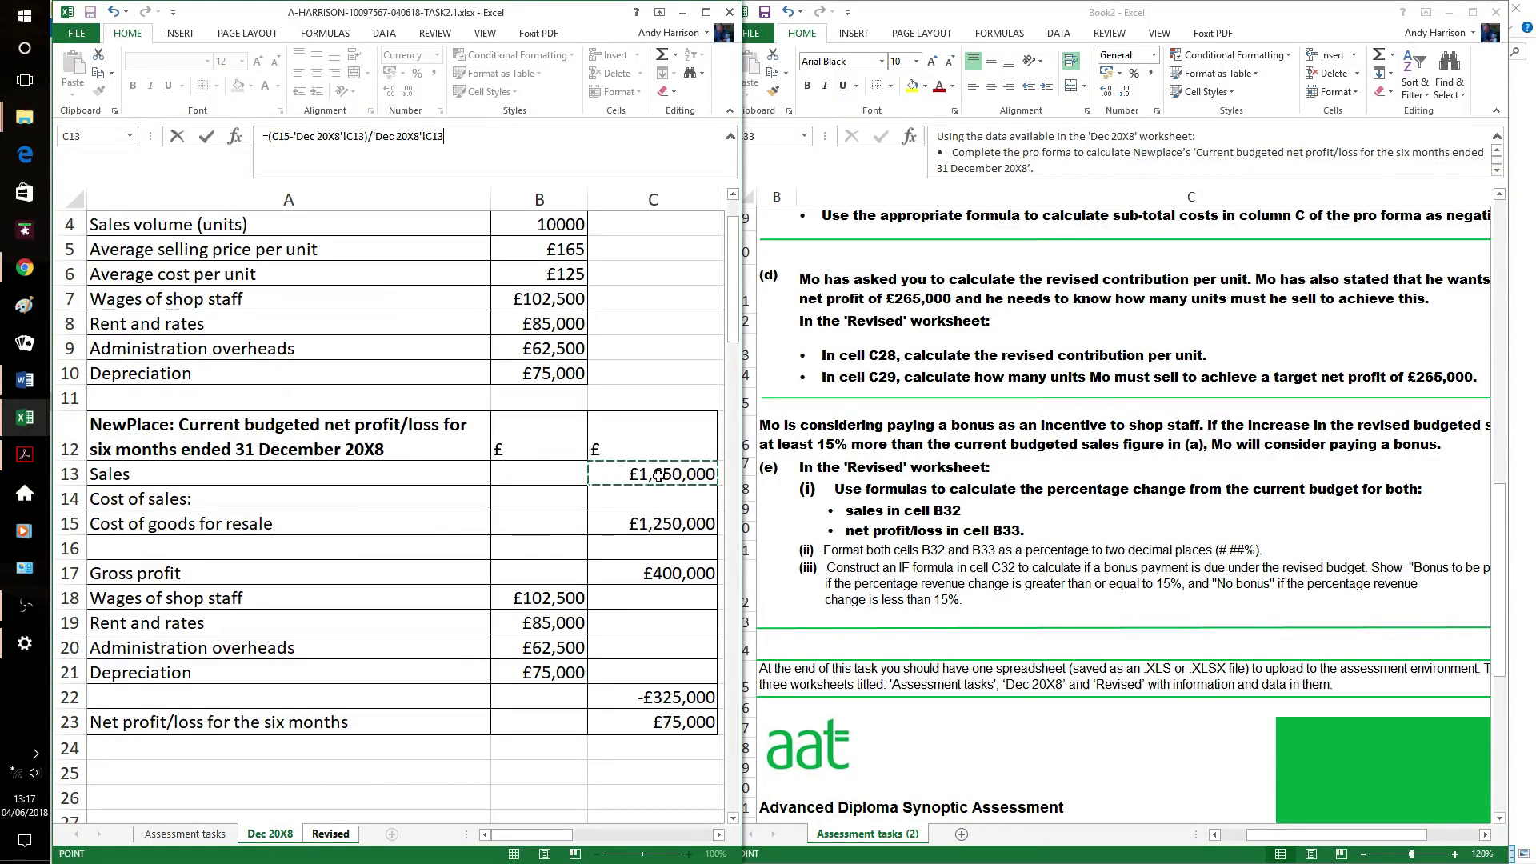
key("Return")
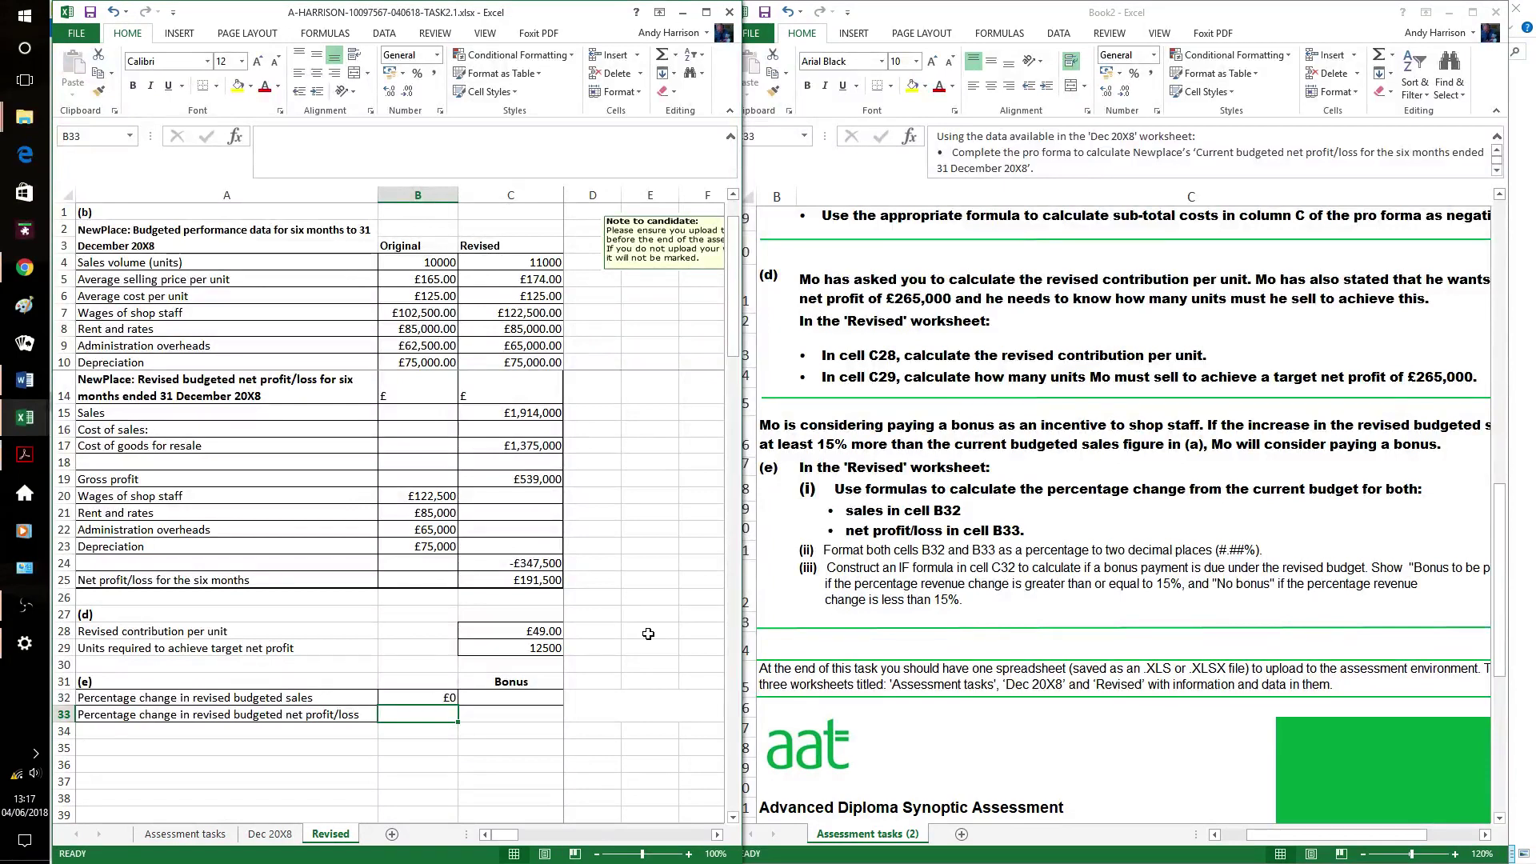
left_click(621, 582)
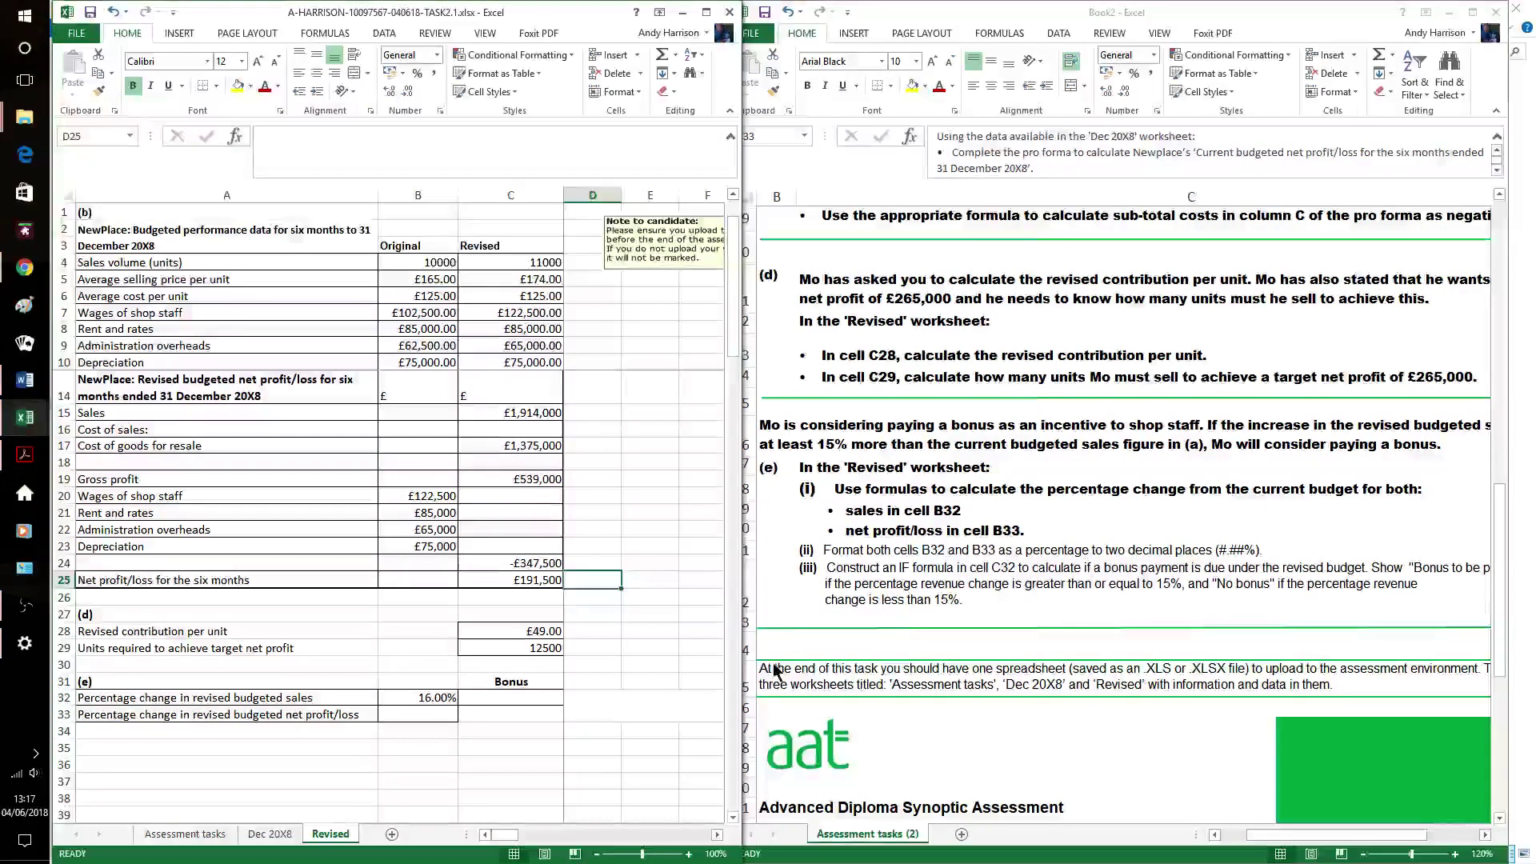
- Enter =C25-'Dec 20X8'!C23 in B33 for the net profit difference
left_click(419, 715)
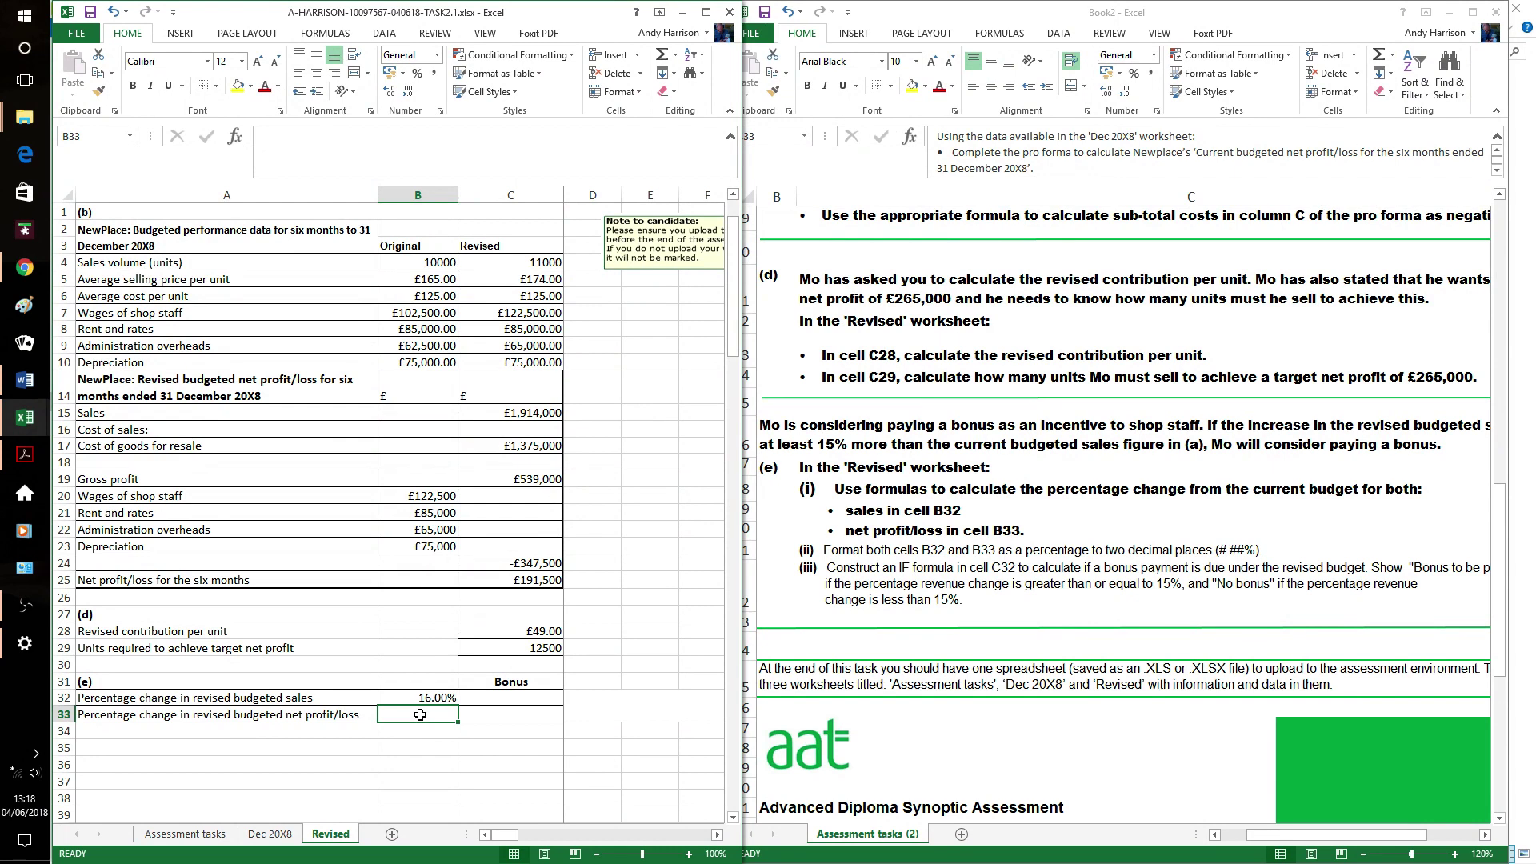
type("=C25-")
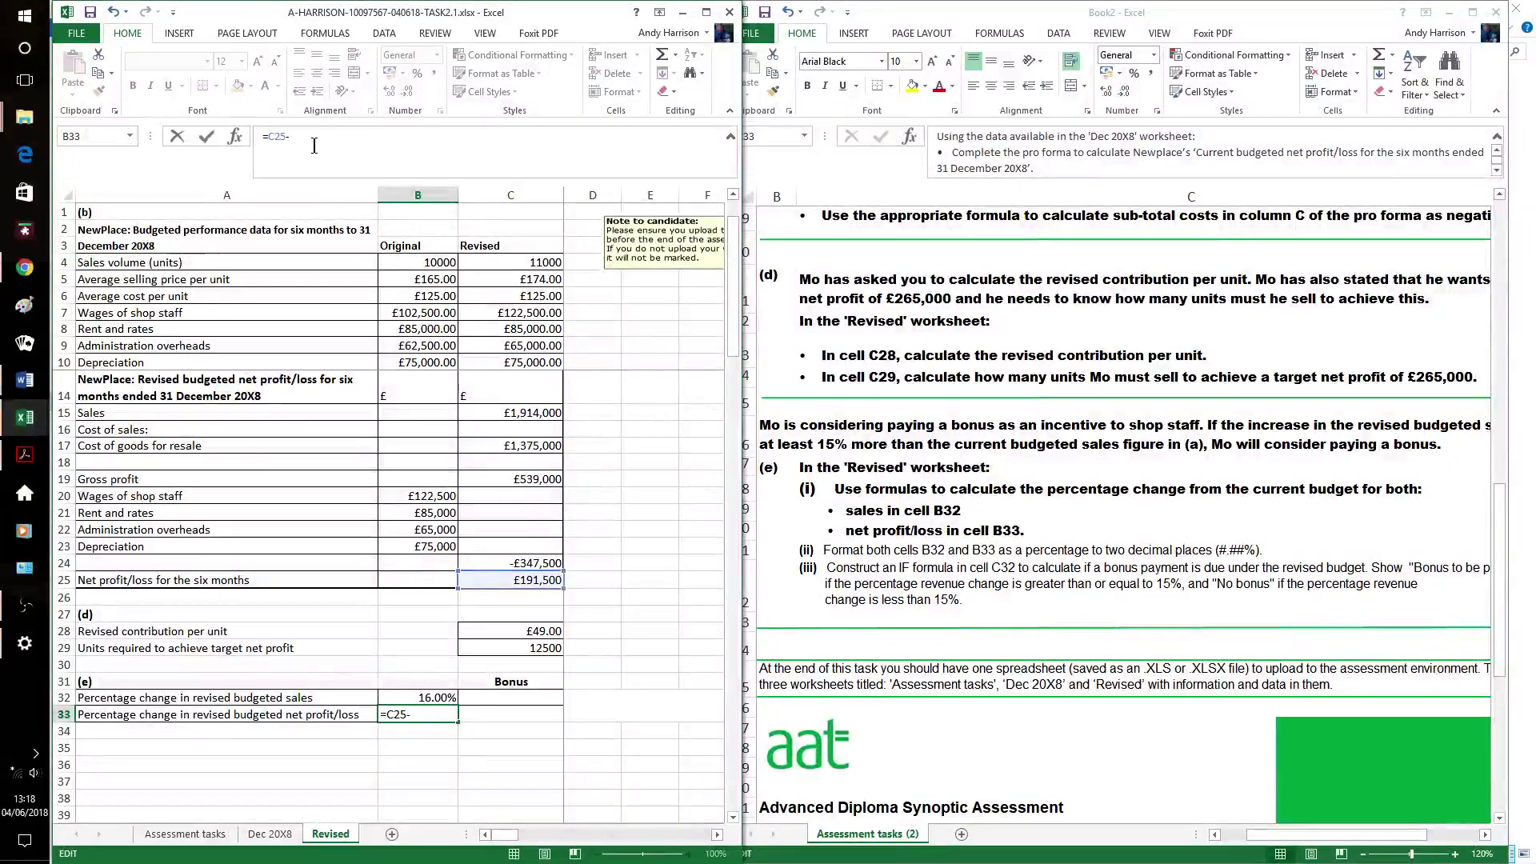
left_click(276, 835)
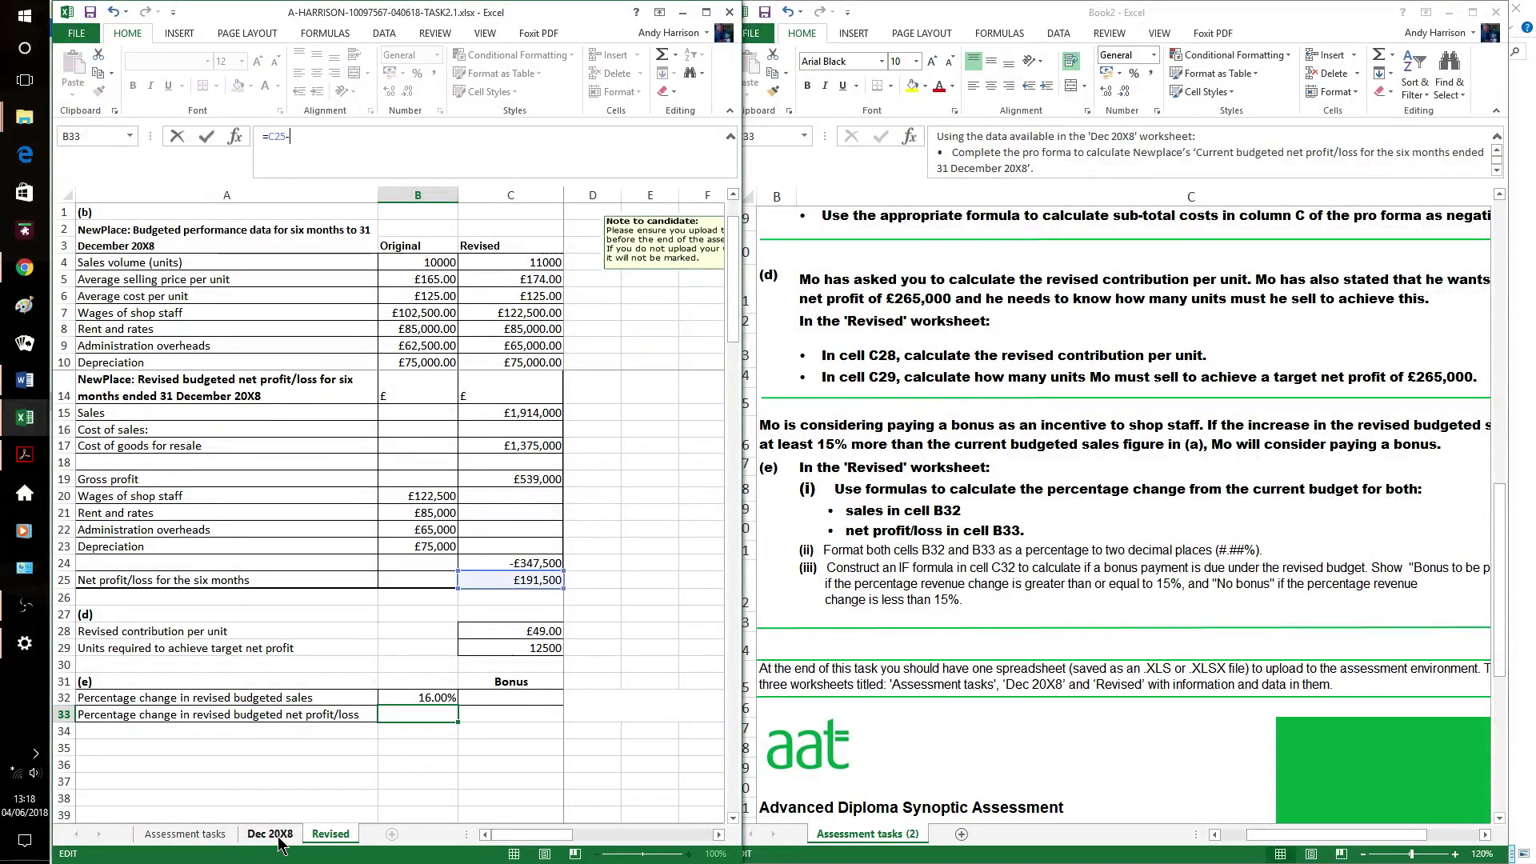
left_click(674, 723)
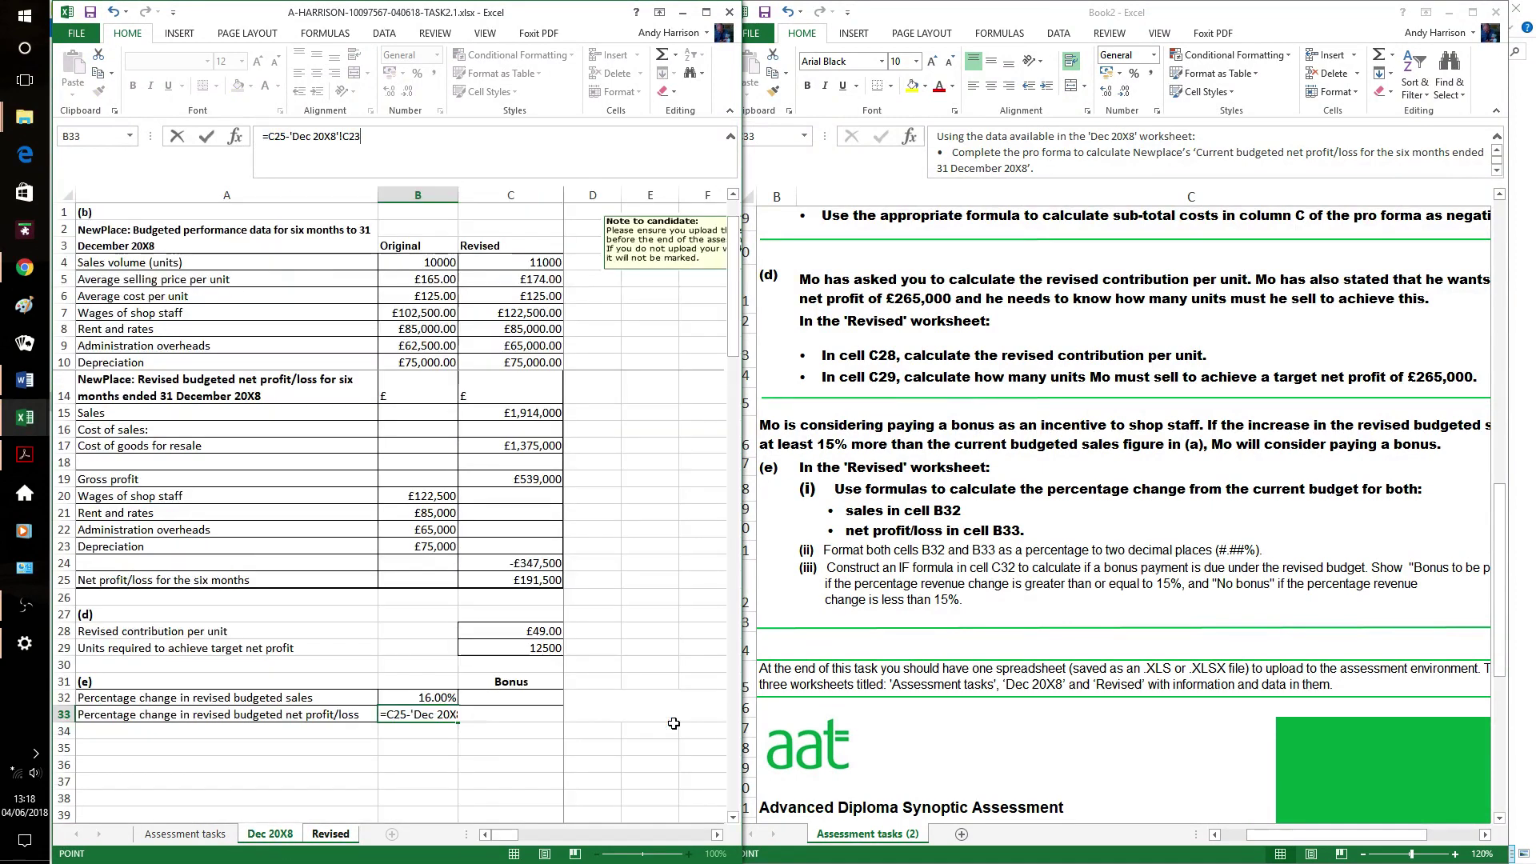
key("Return")
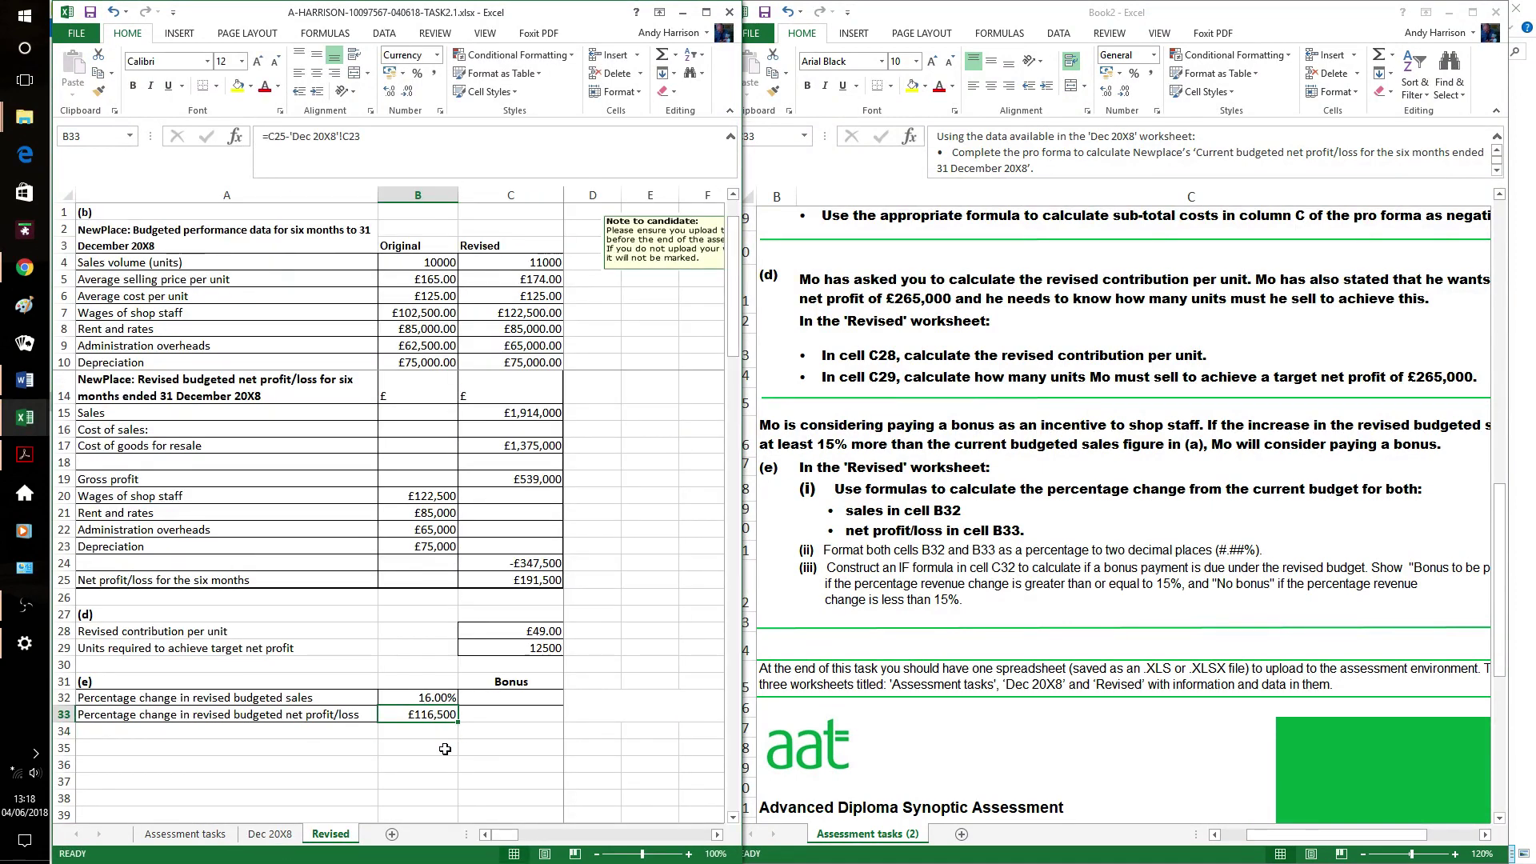
- Bracket the difference and divide it by the Dec 20X8 net profit in C23
left_click(270, 137)
type("(")
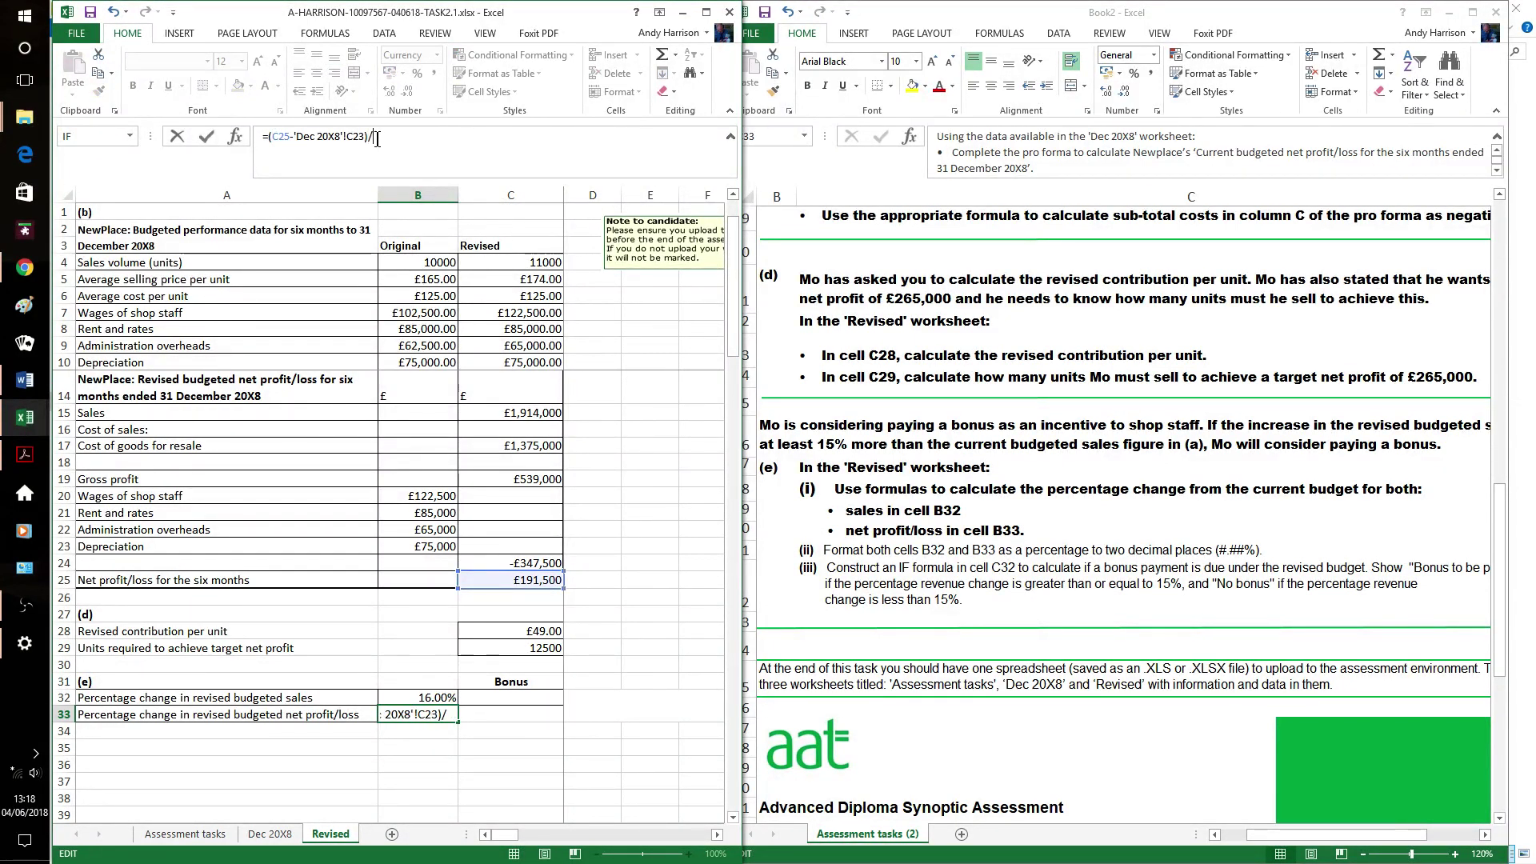
left_click(272, 836)
left_click(661, 723)
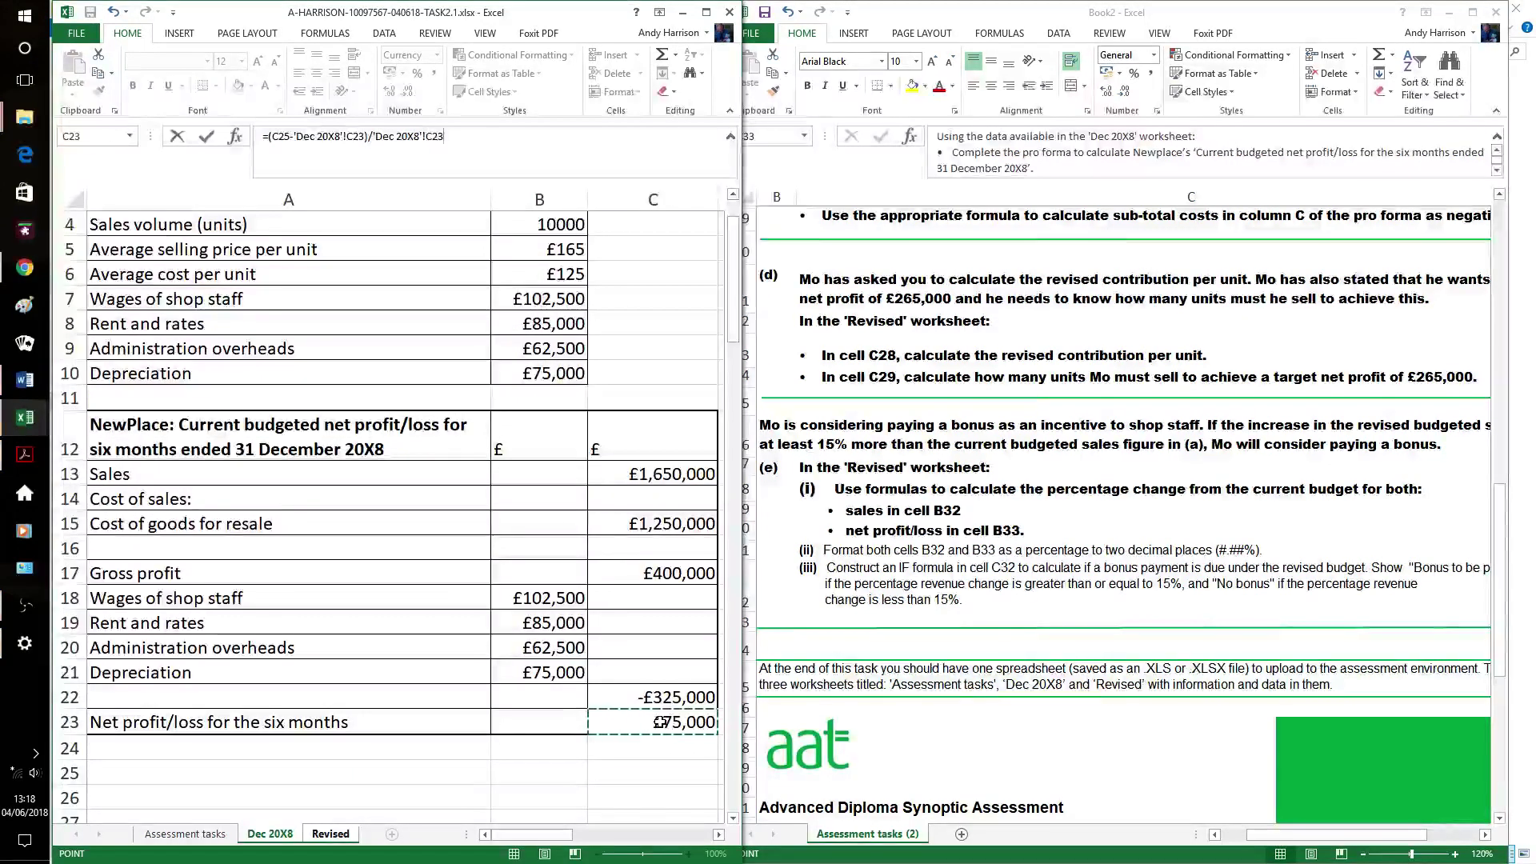
key("Return")
- Format B33 as Percentage so it shows 155.33%
left_click(438, 714)
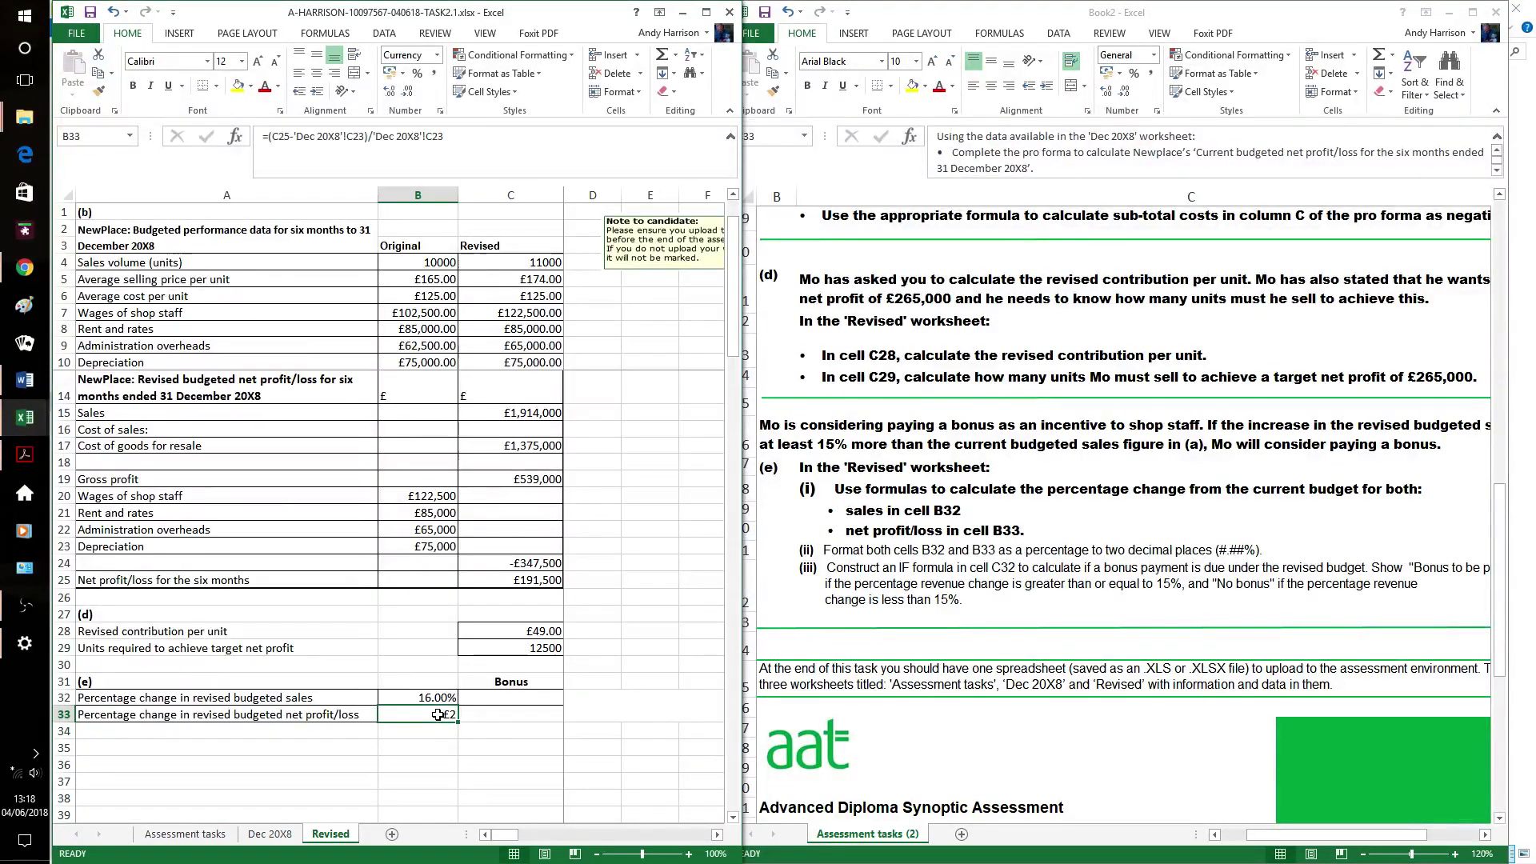
left_click(437, 55)
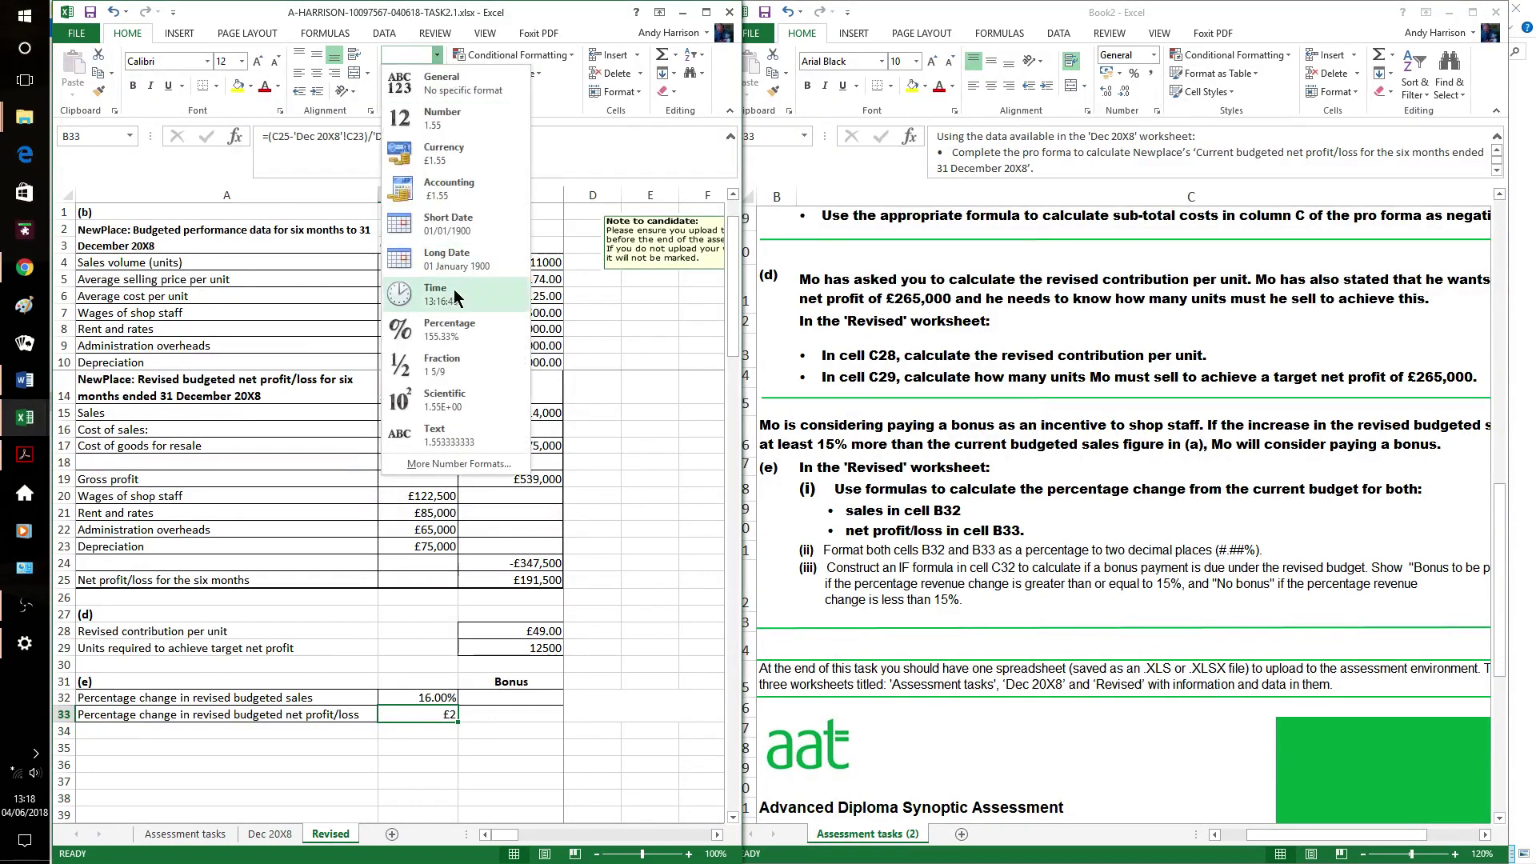
left_click(431, 333)
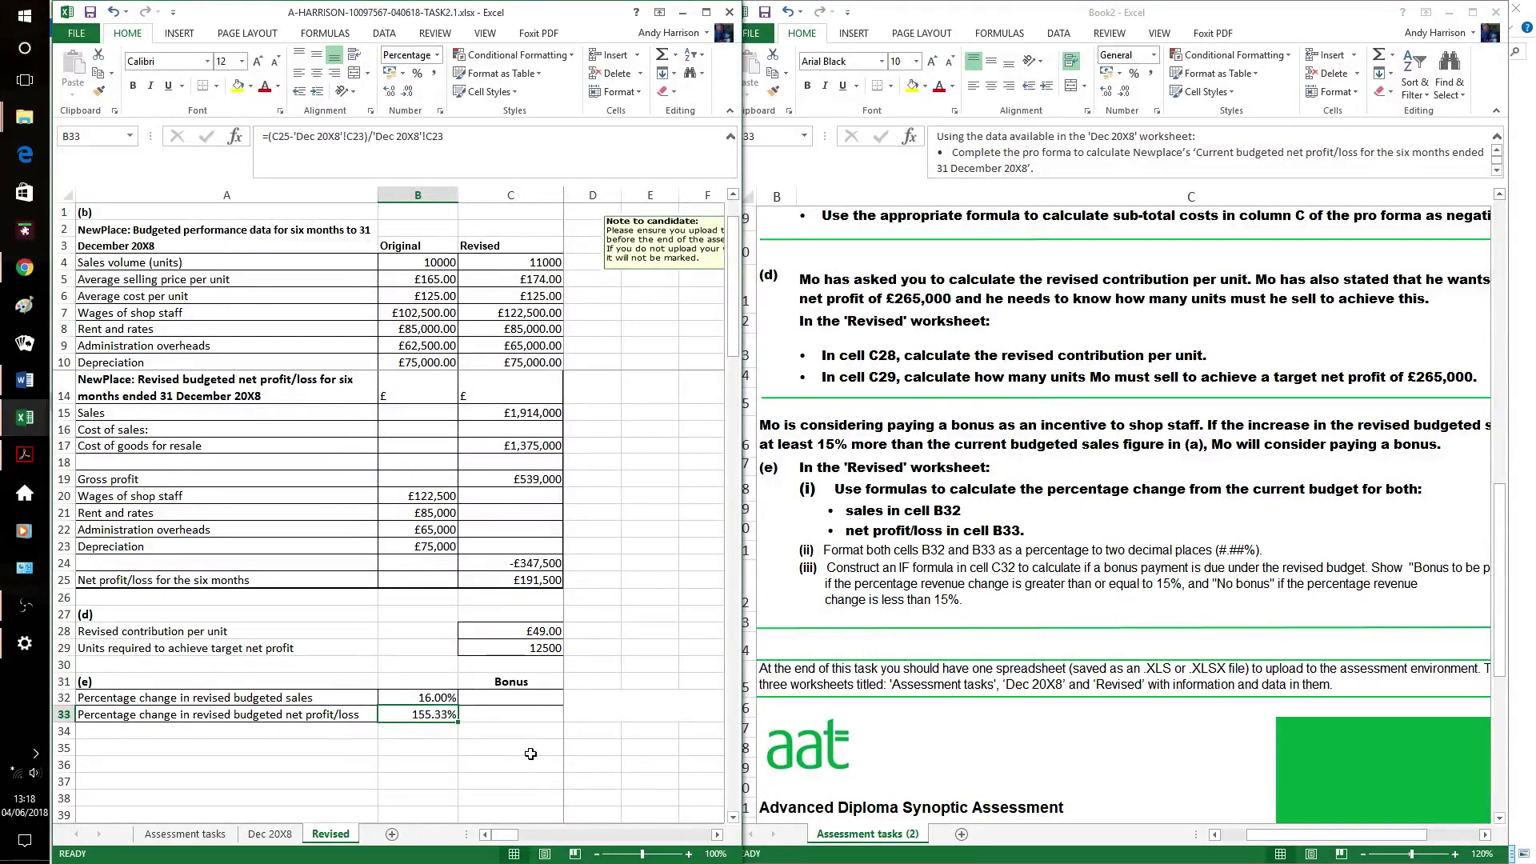
left_click(548, 696)
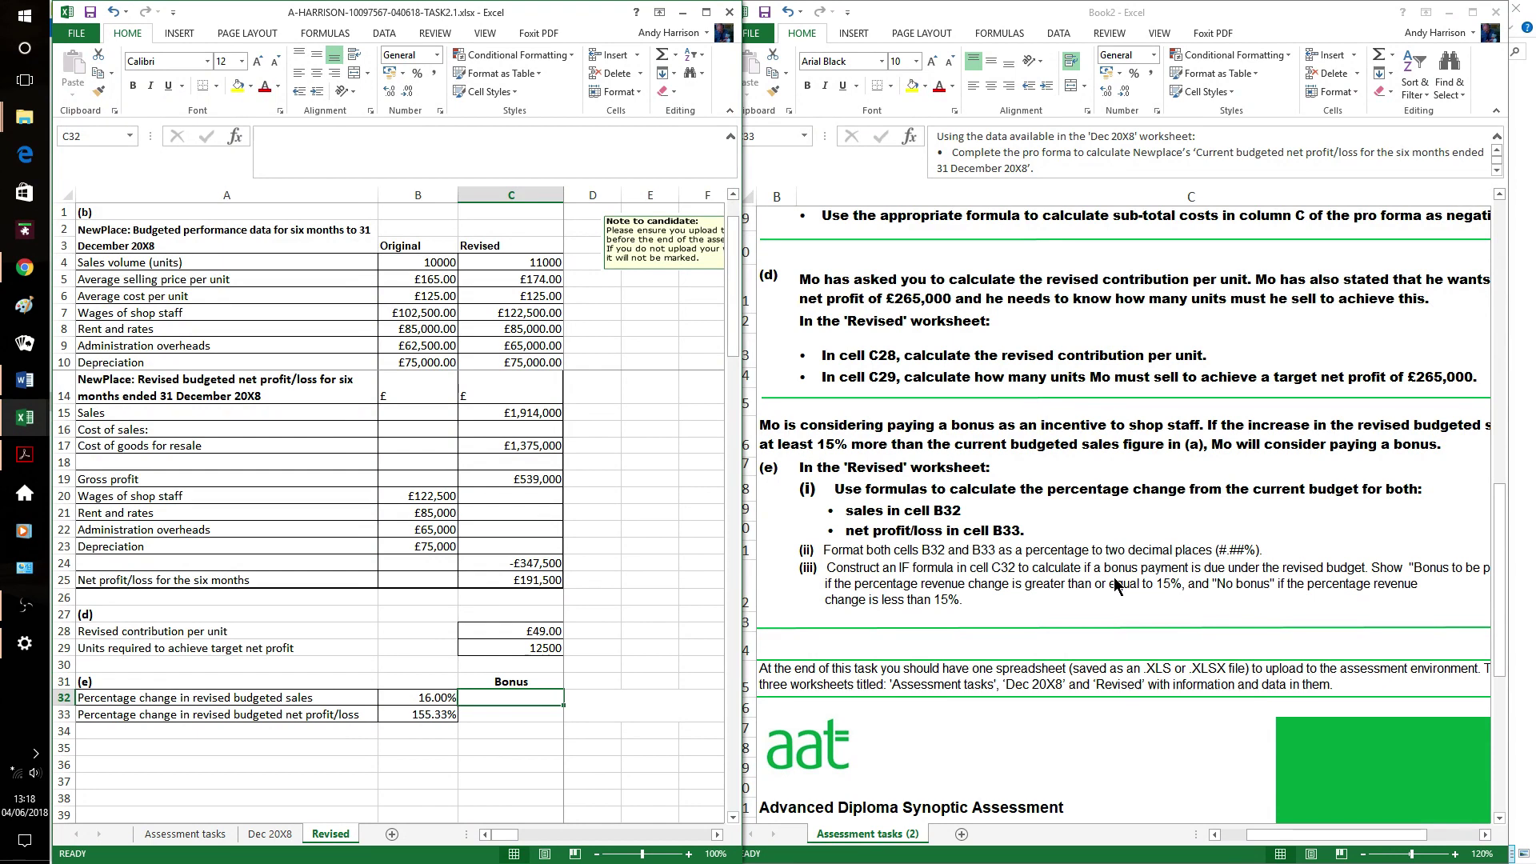
- Build =IF(B32>15%,"Bonus to be paid","No bonus") in C32 with the IF function arguments
left_click(235, 137)
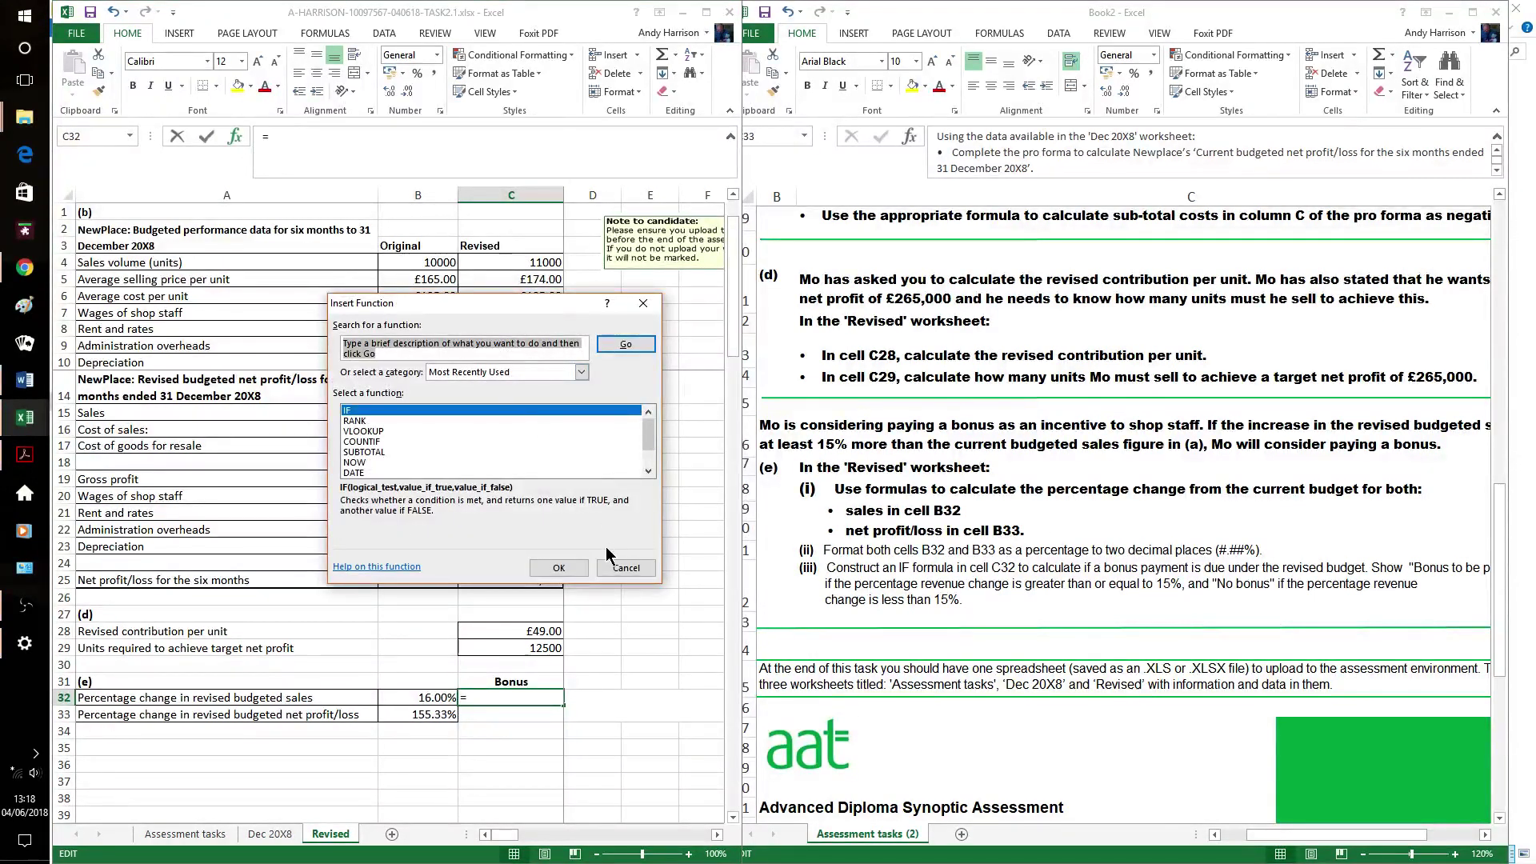
left_click(571, 568)
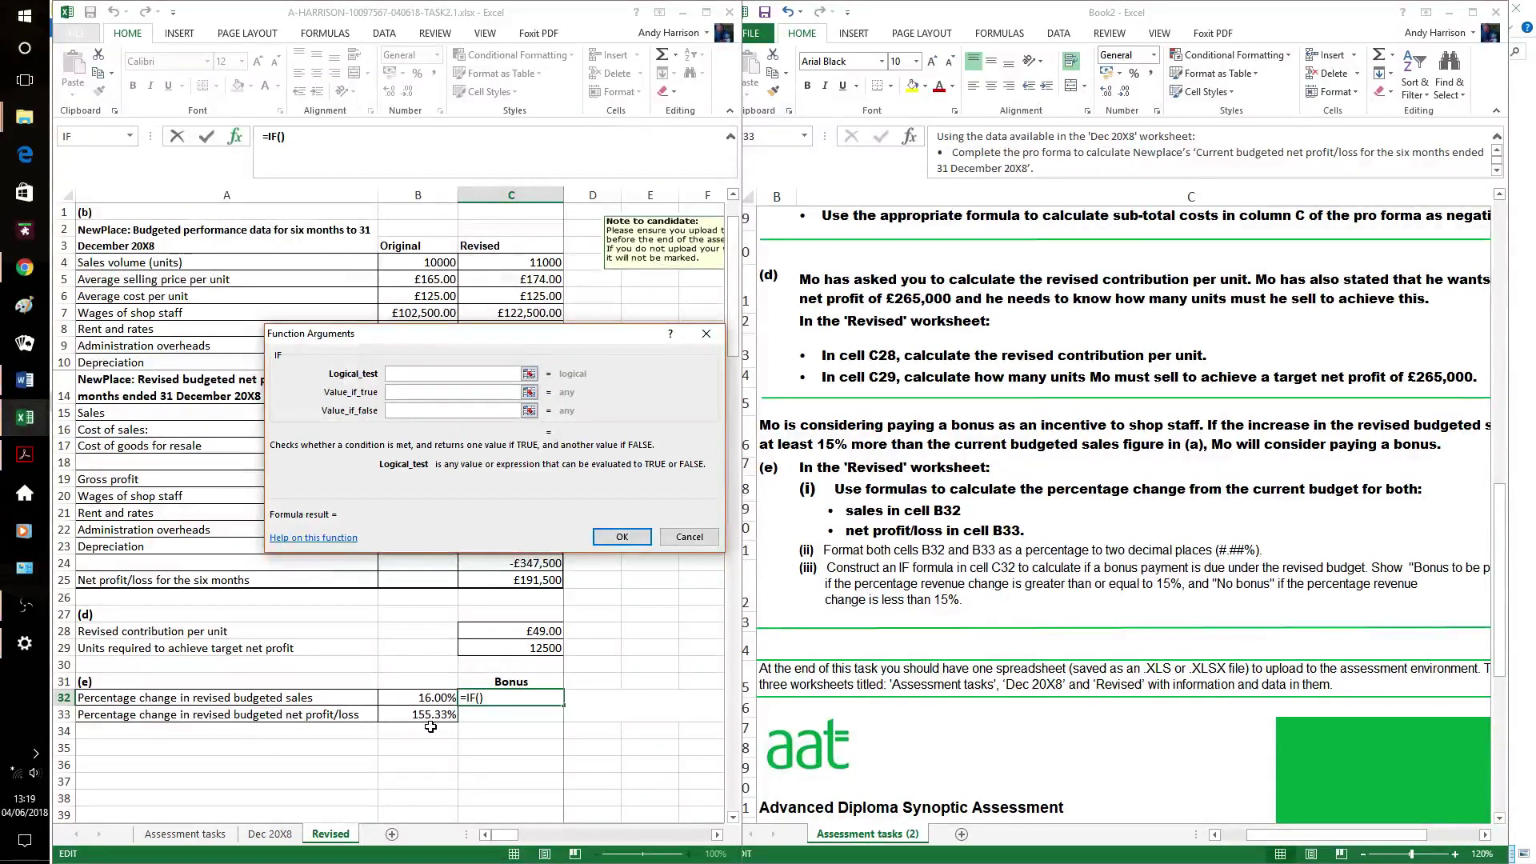
type("b32>15%")
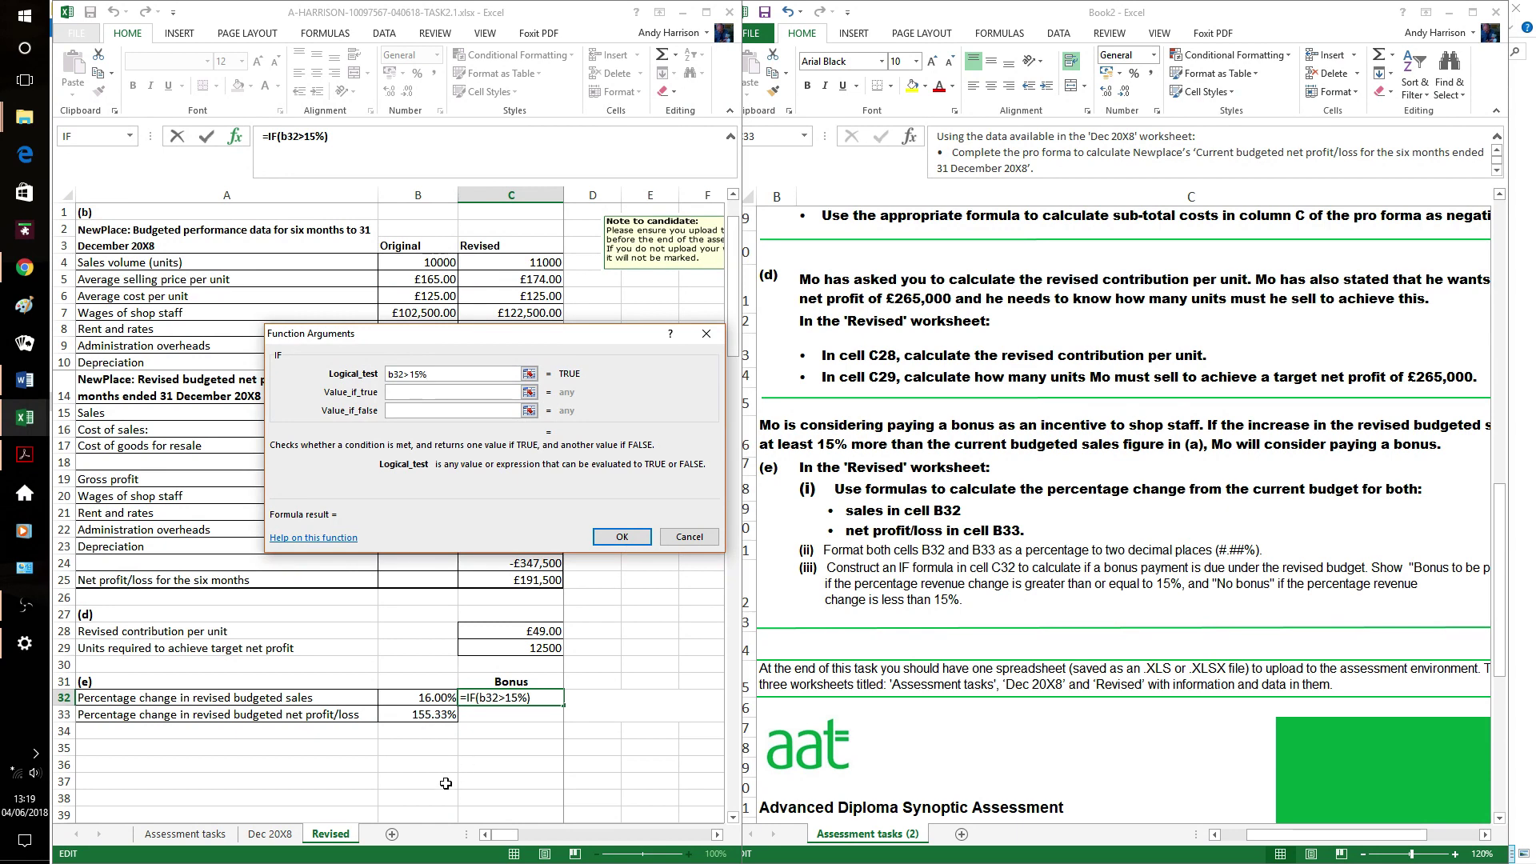
left_click(438, 391)
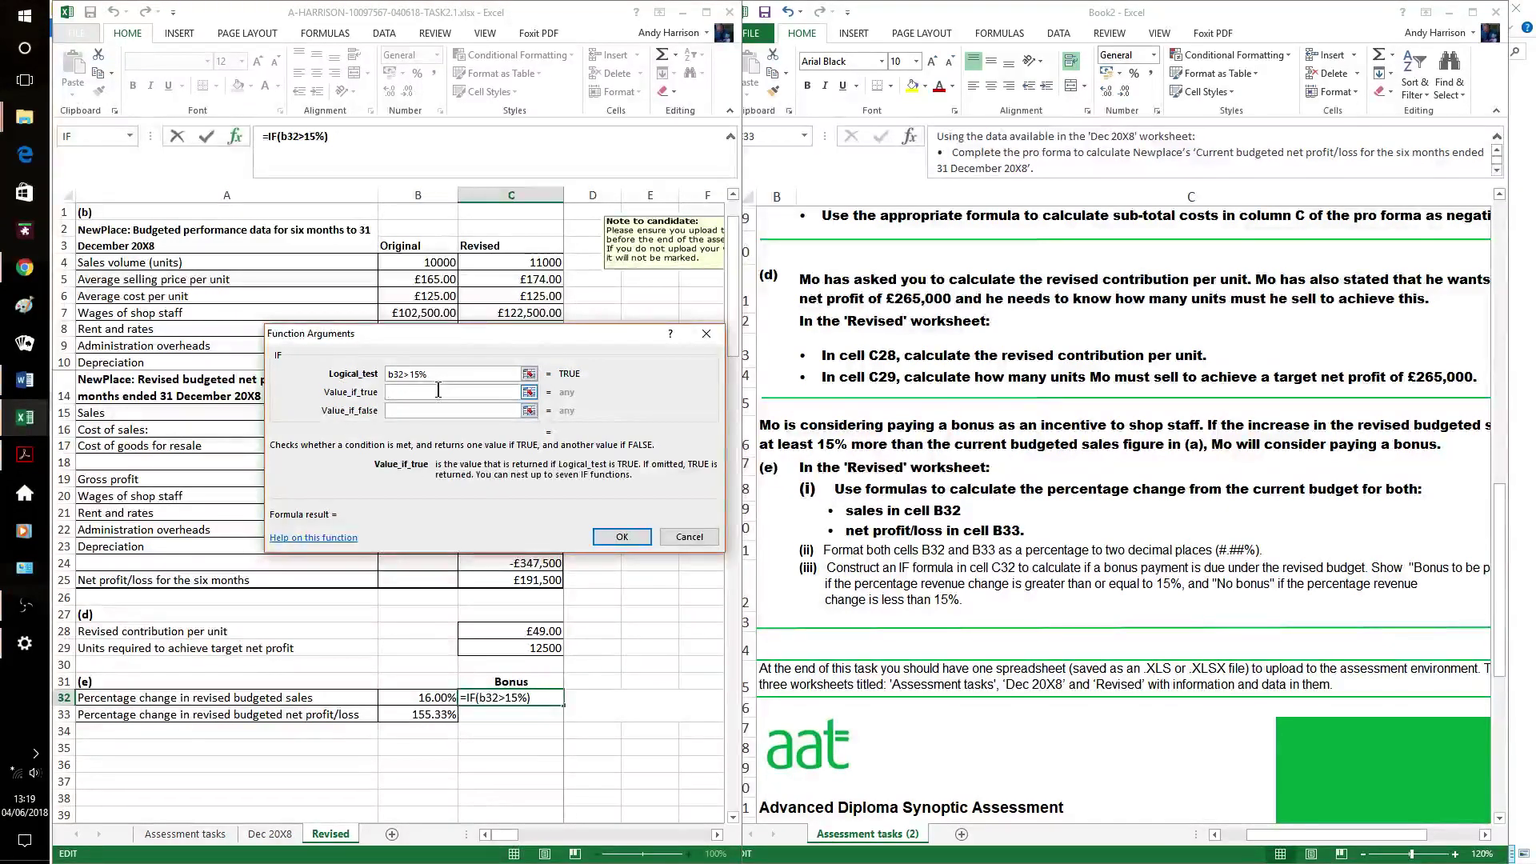
type("Bonus to")
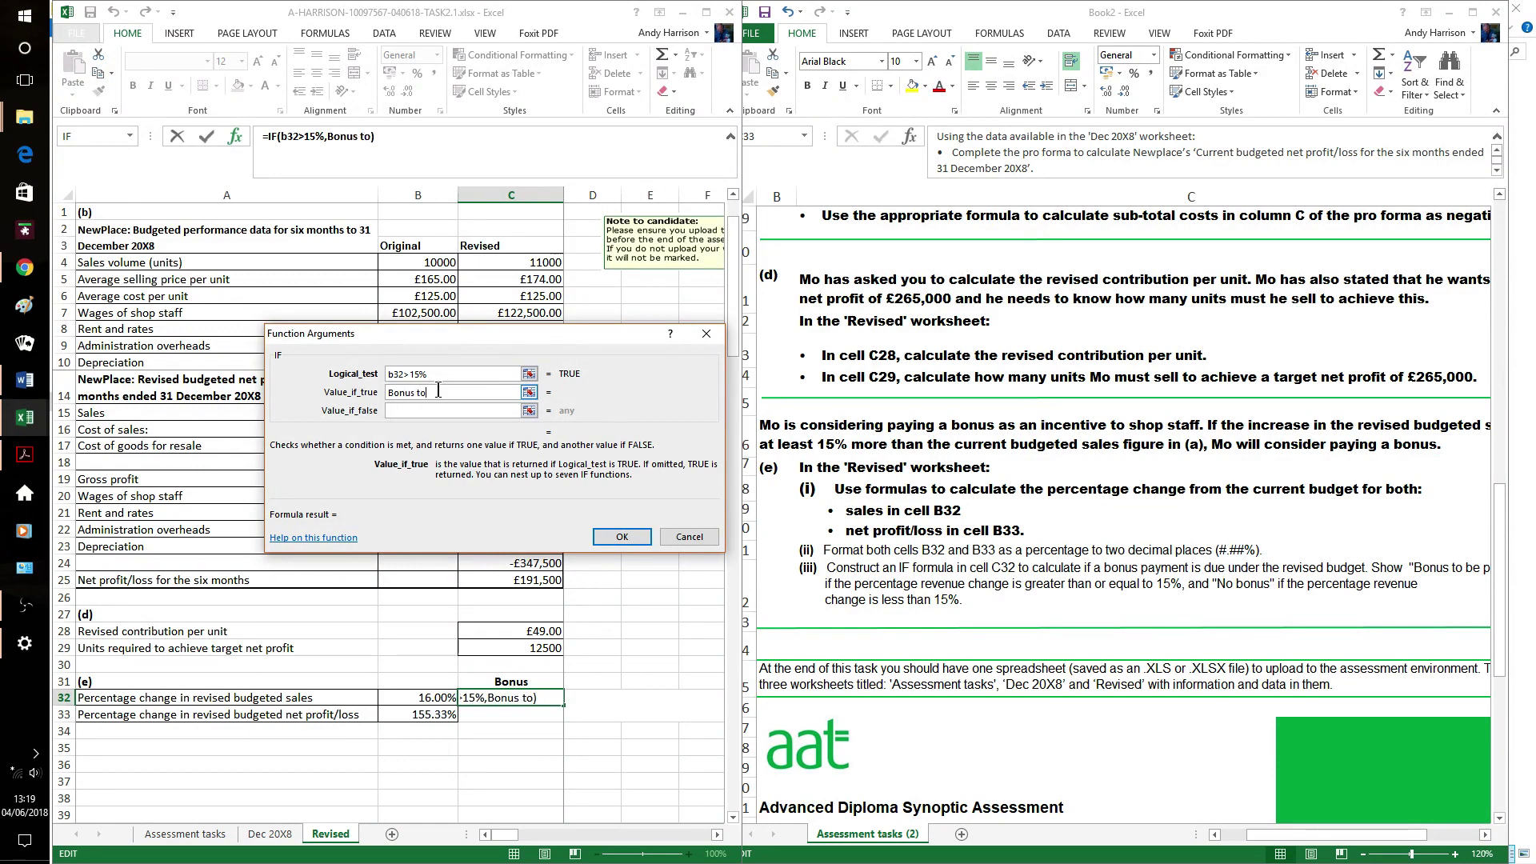
type(" be paid")
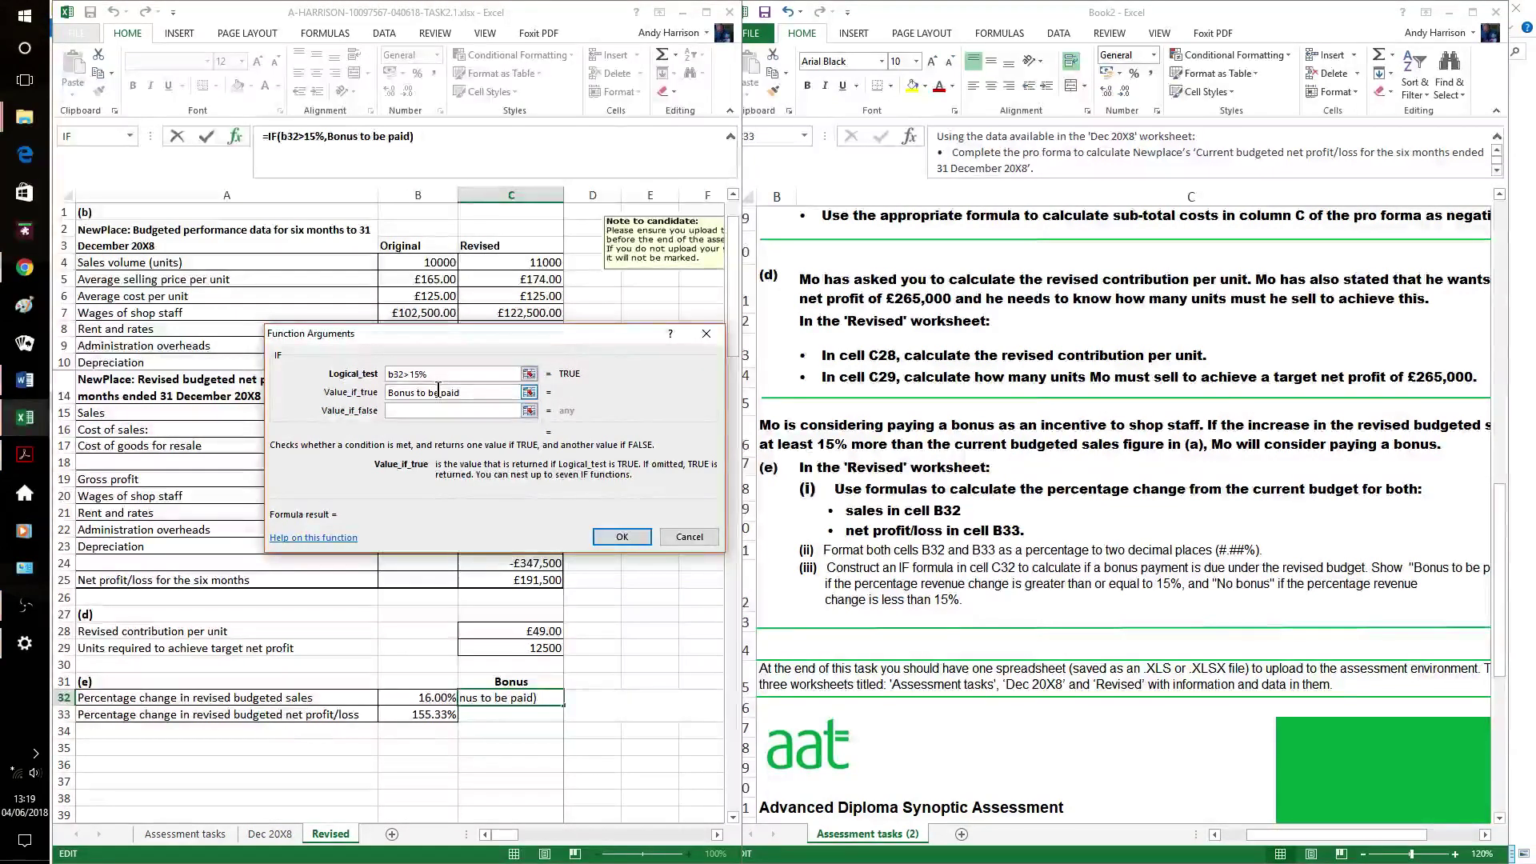
left_click(453, 406)
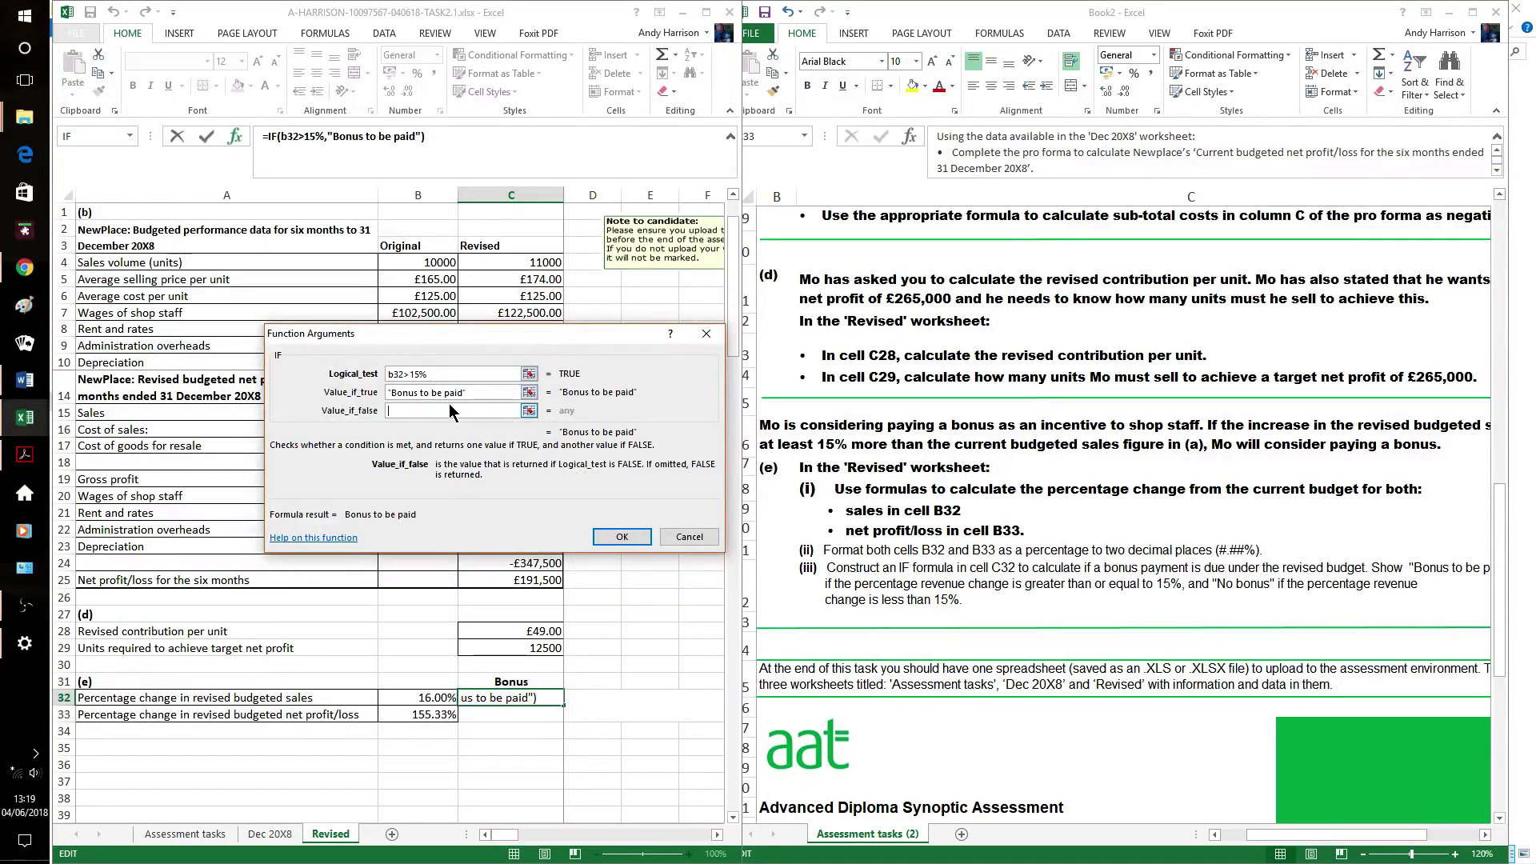
type("No bonus")
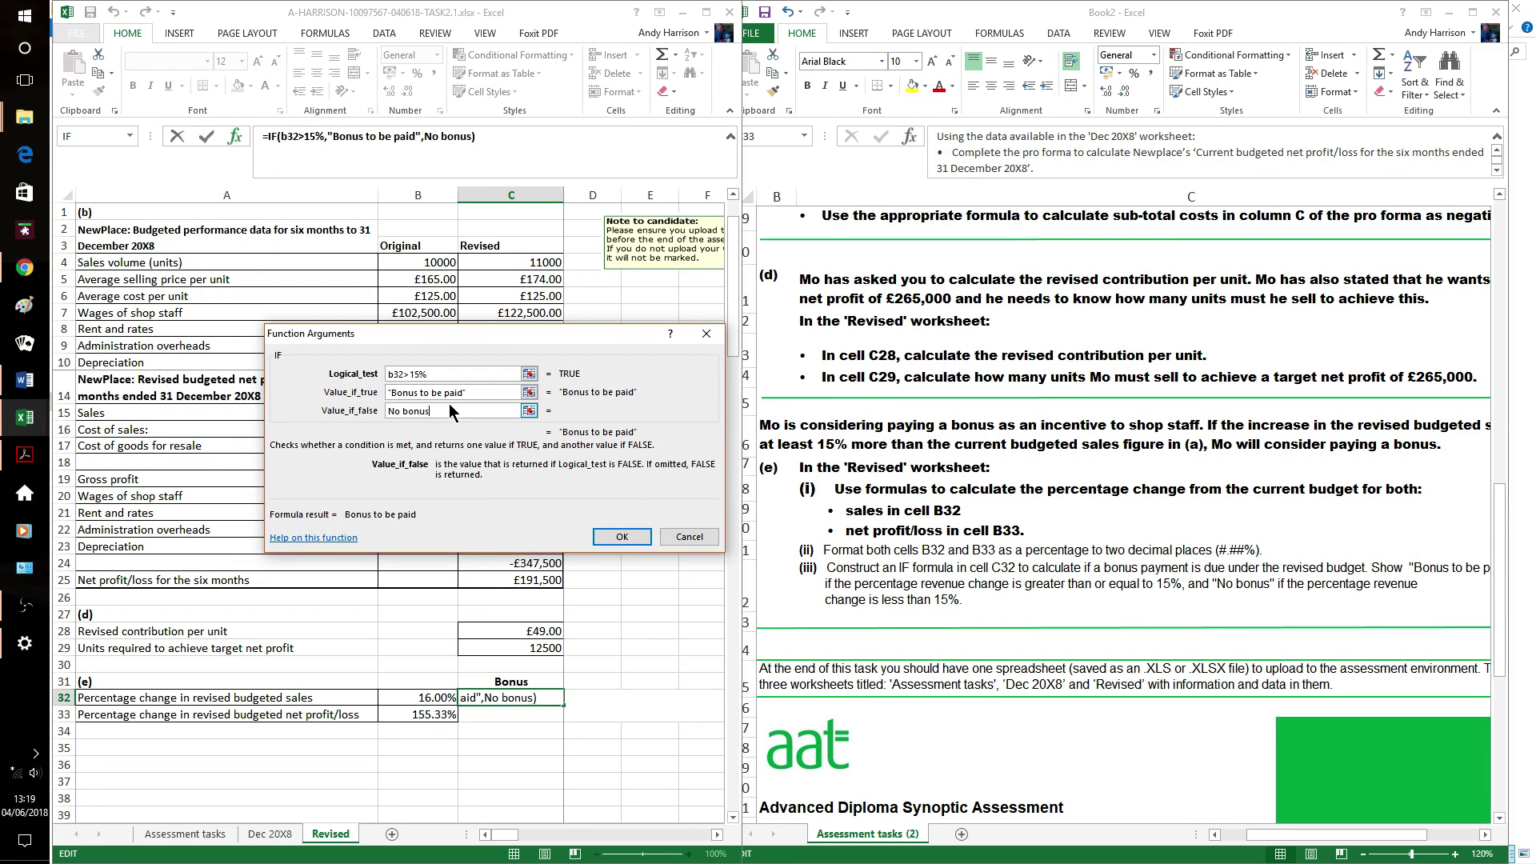
left_click(623, 538)
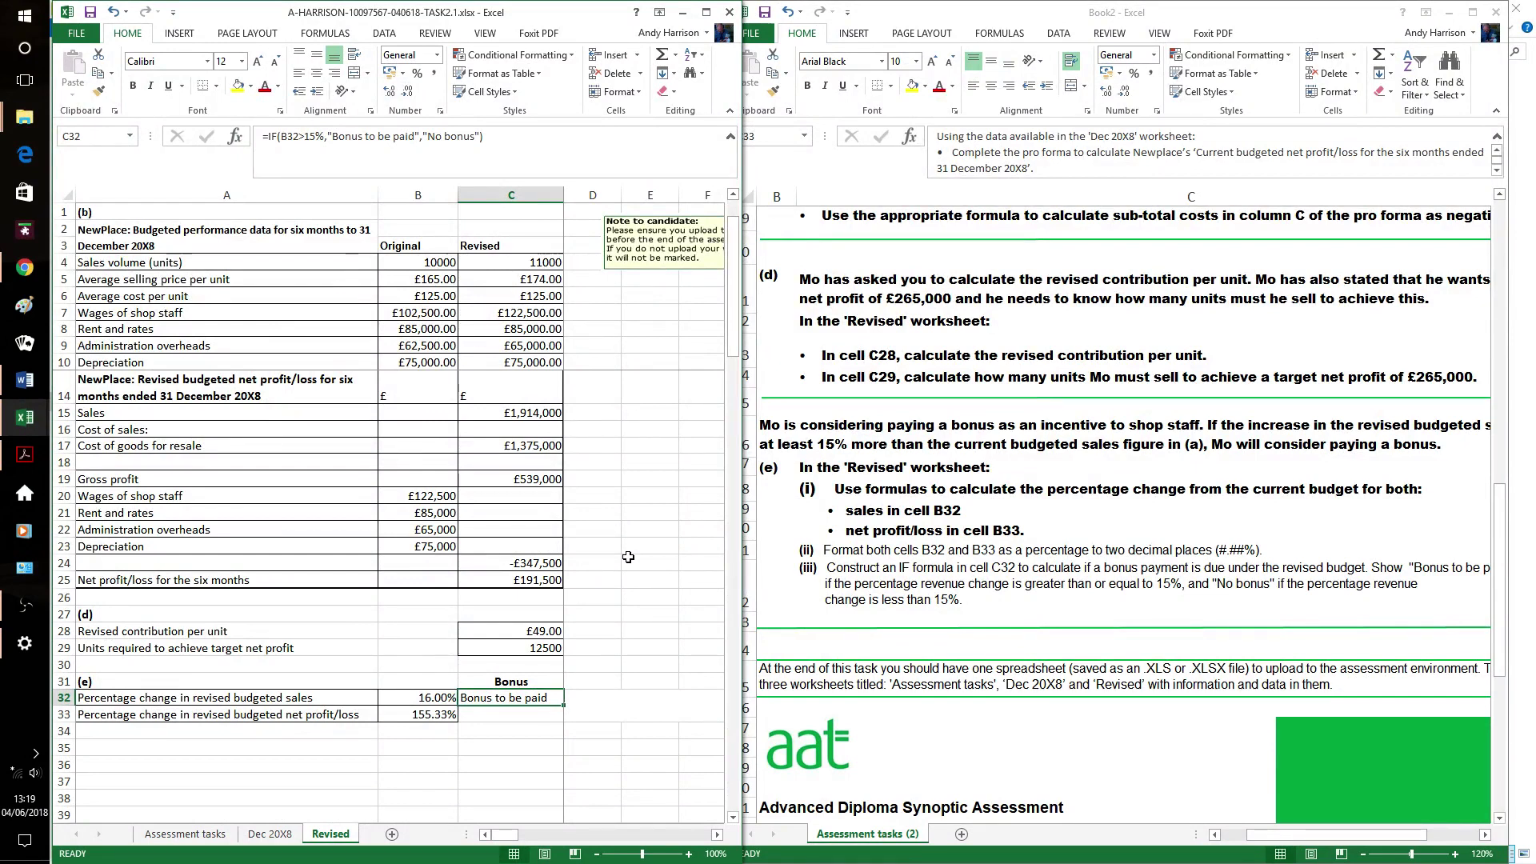
left_click(543, 414)
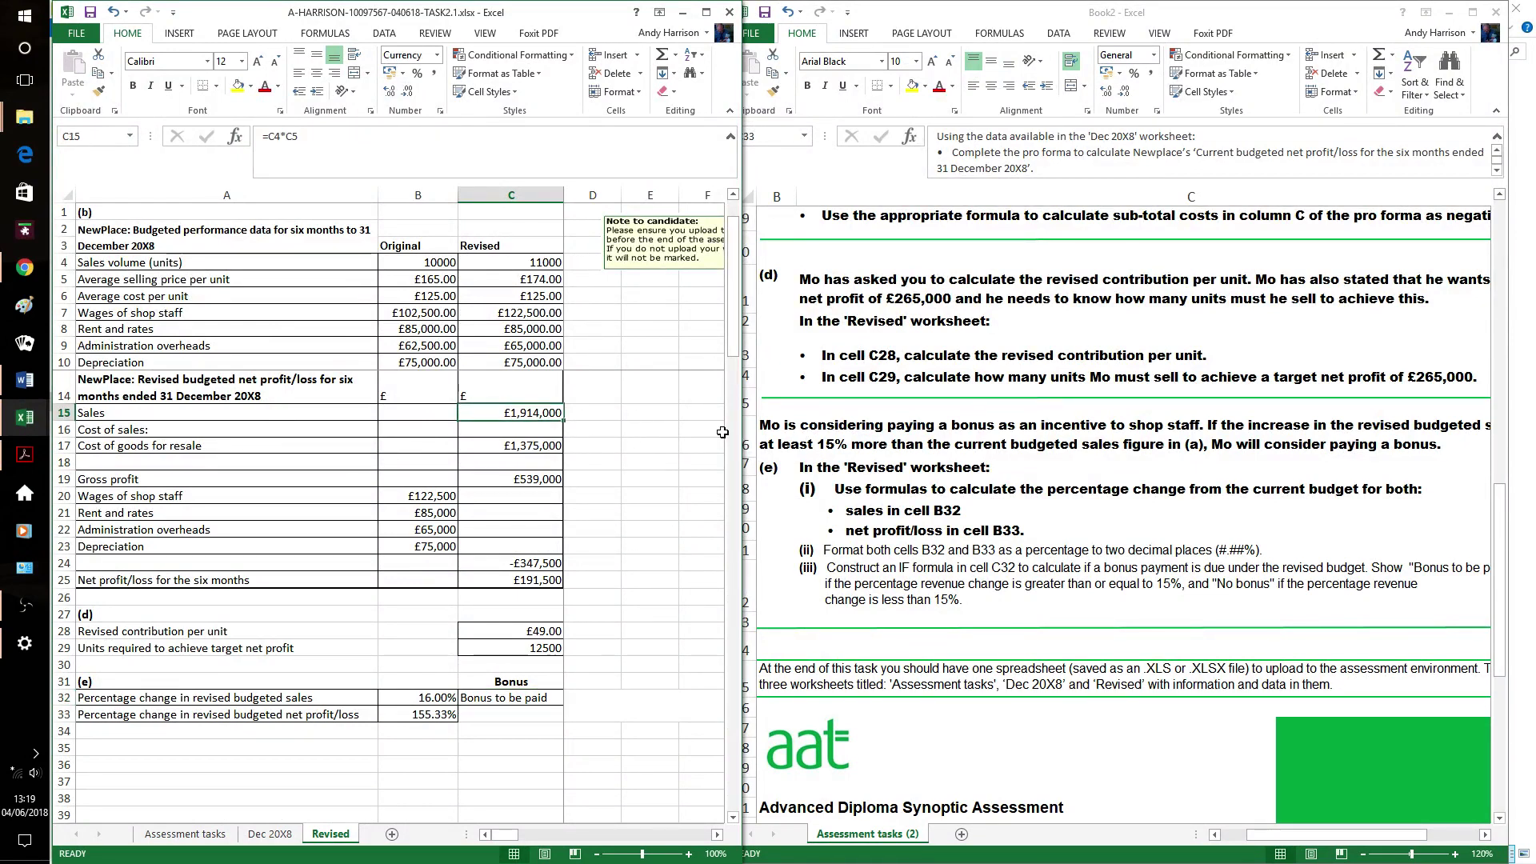
type("17000")
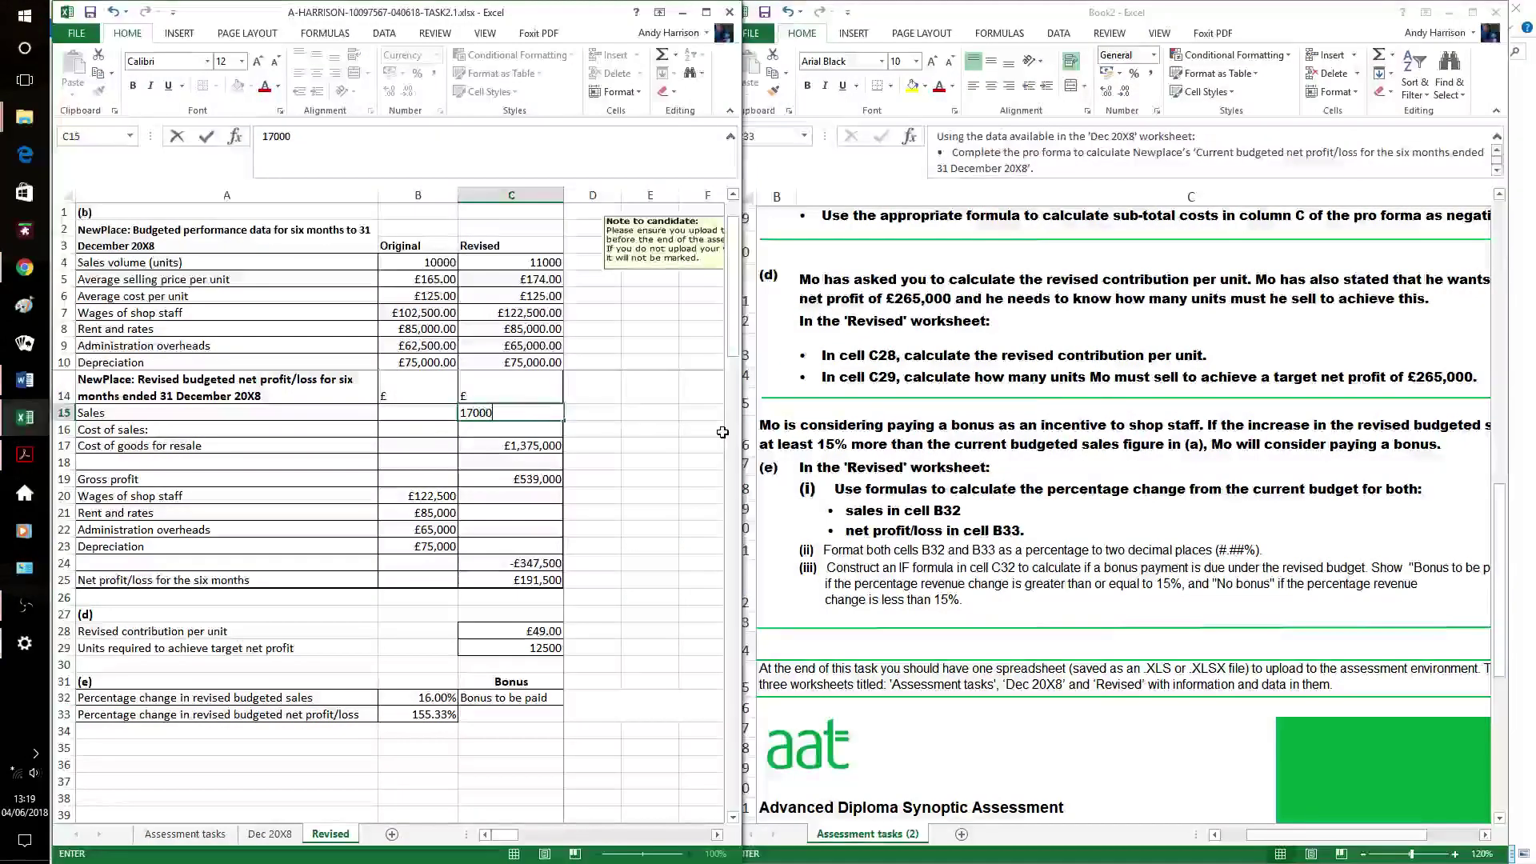
key("Return")
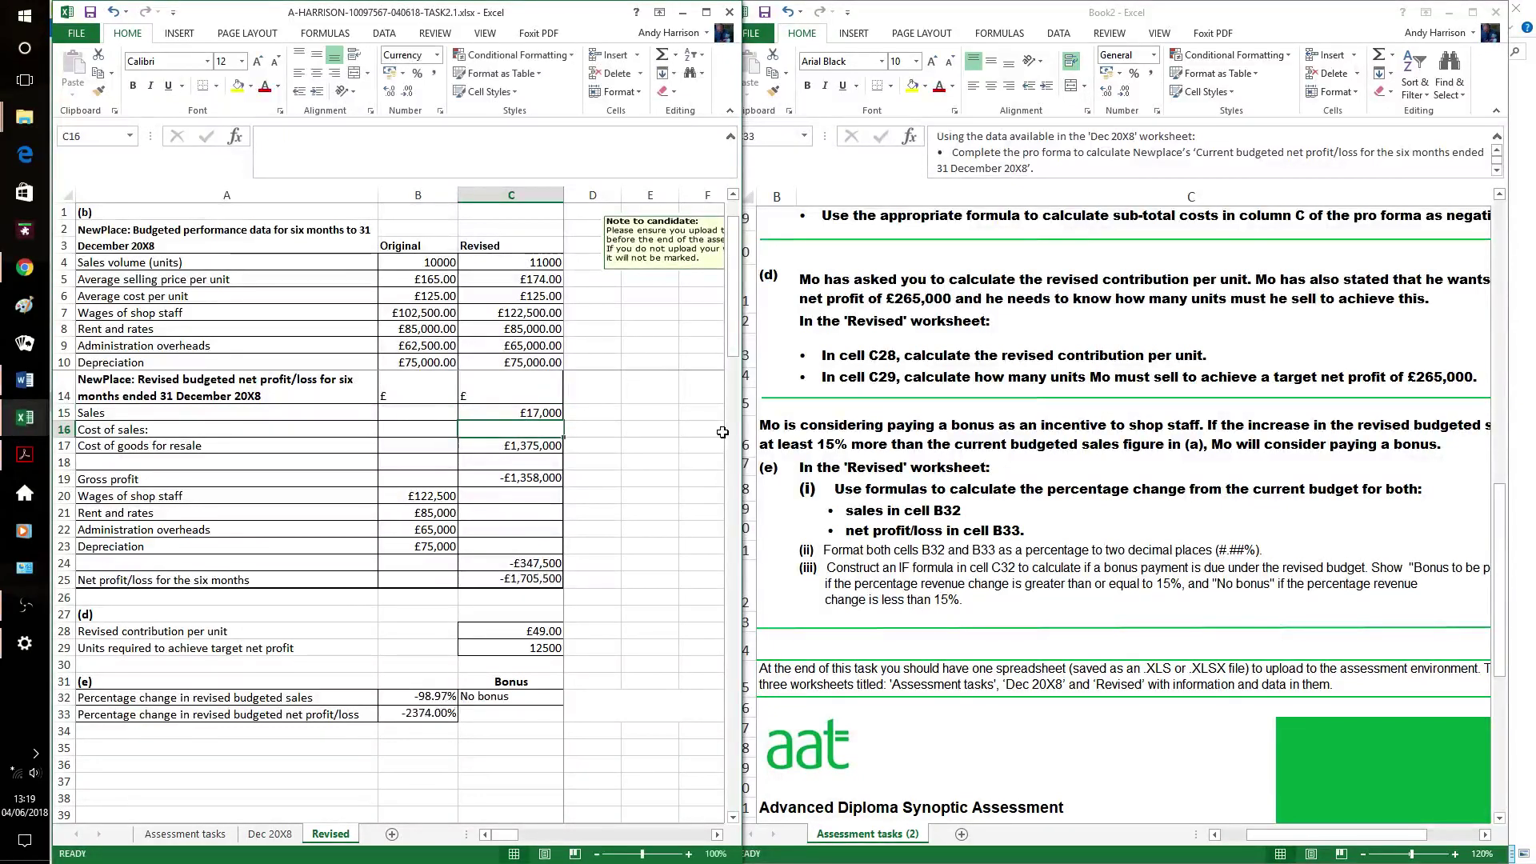
key("ctrl+z")
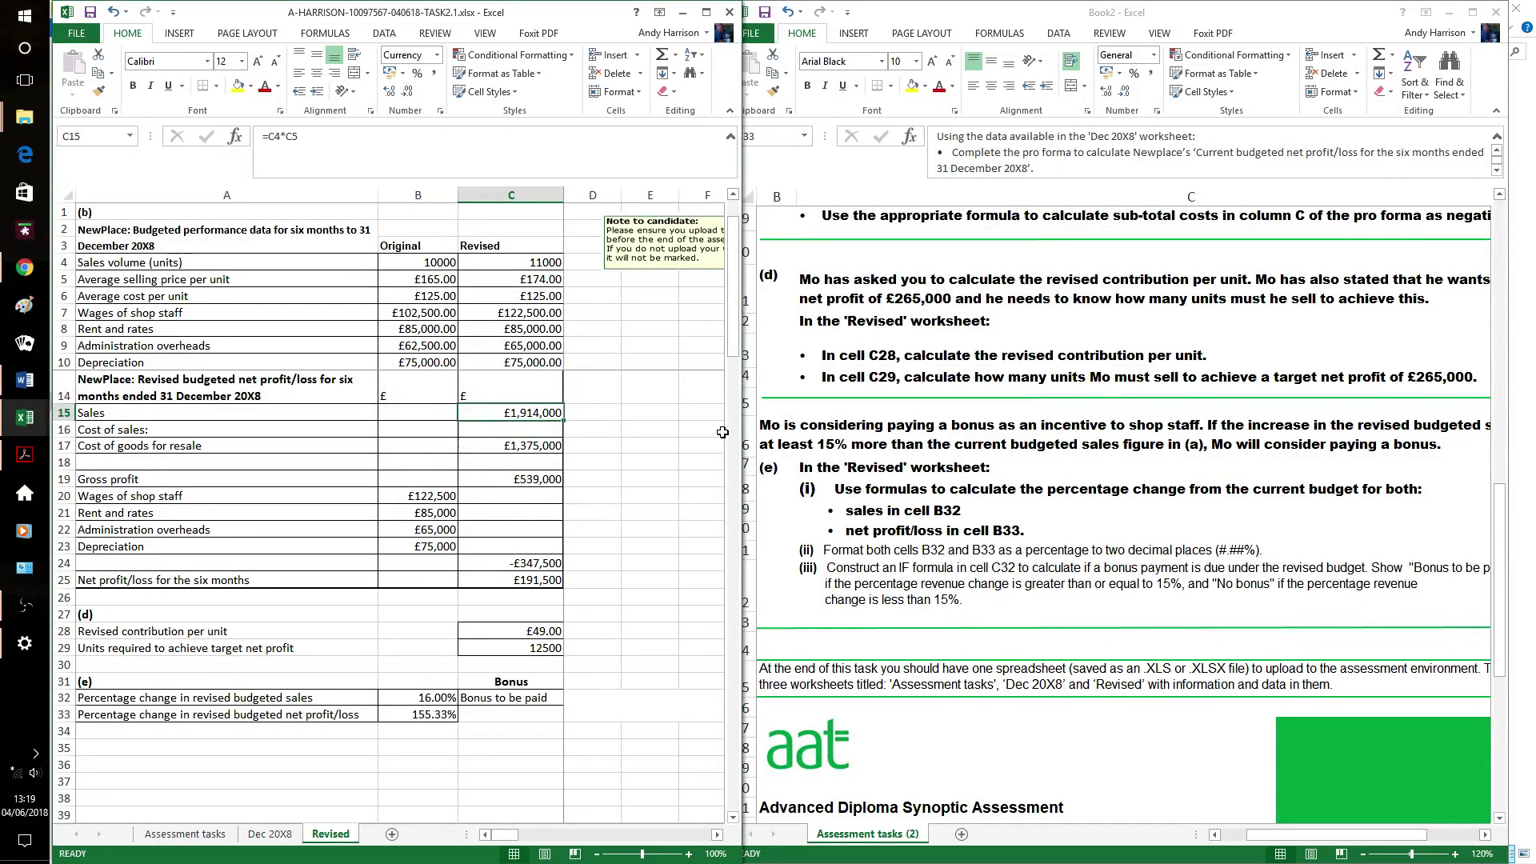
left_click(632, 565)
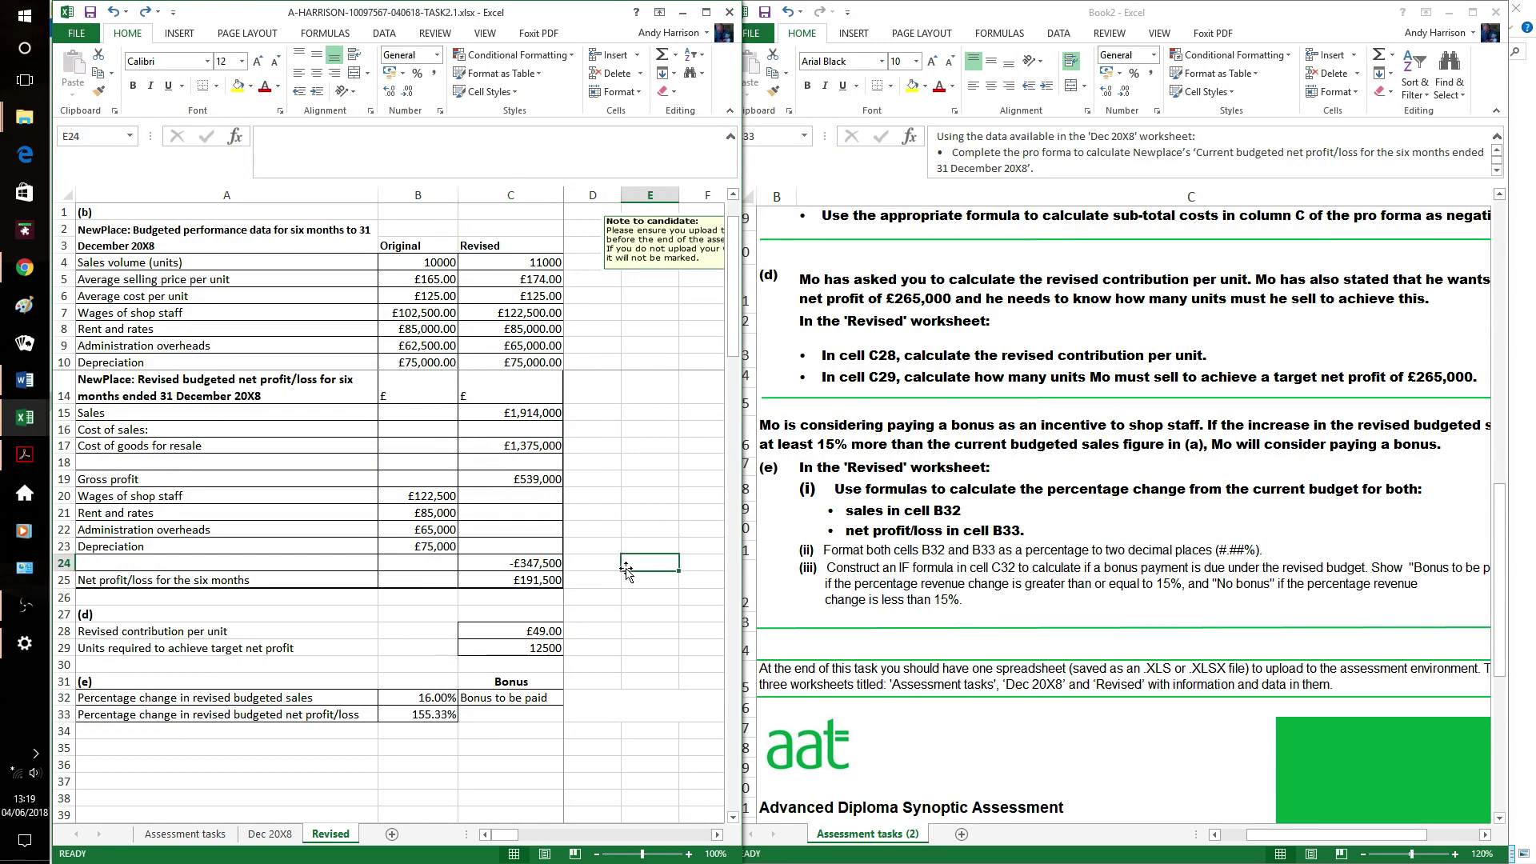